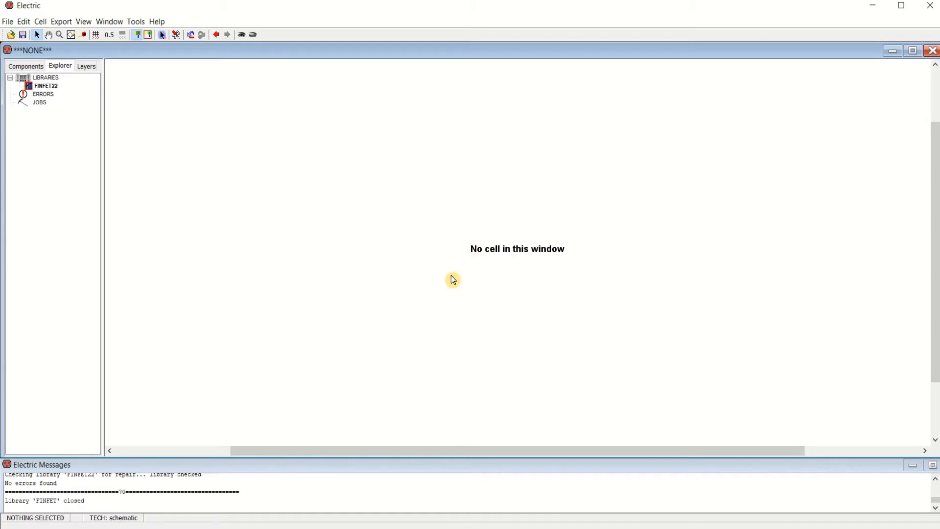
Step: Create a schematic cell named inverter in the FINFET22 library and expand the library to show it
click(40, 22)
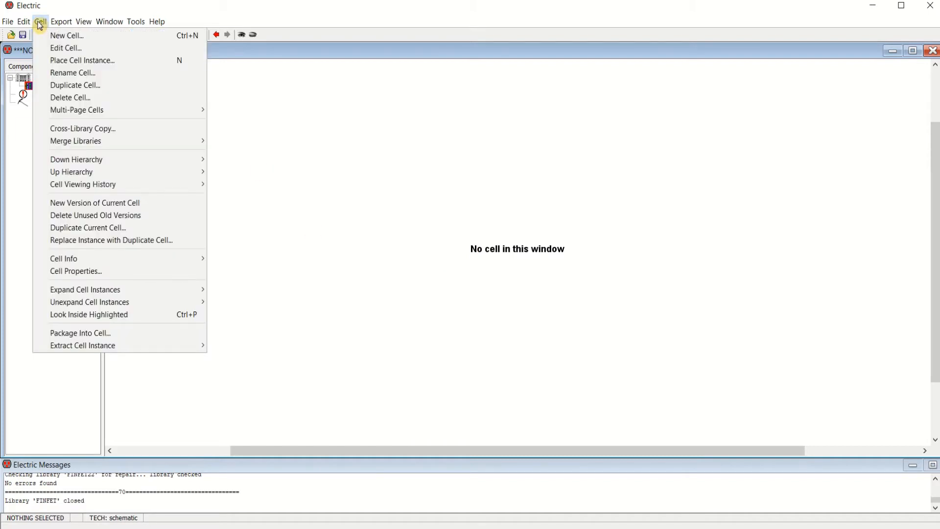
click(77, 40)
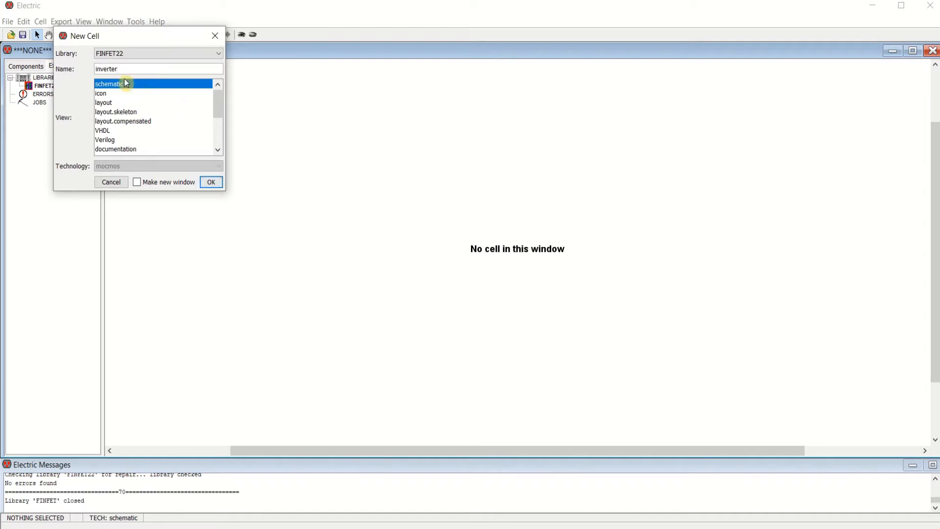
click(211, 184)
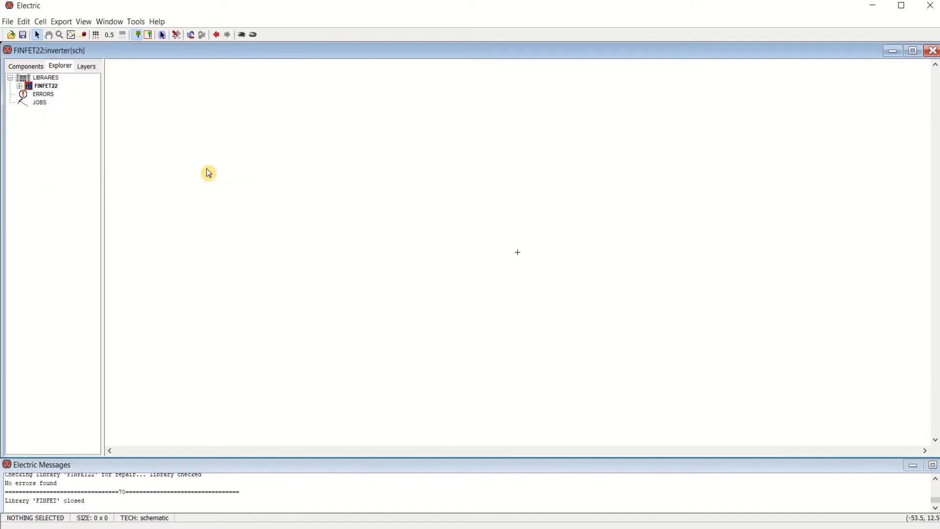
click(19, 86)
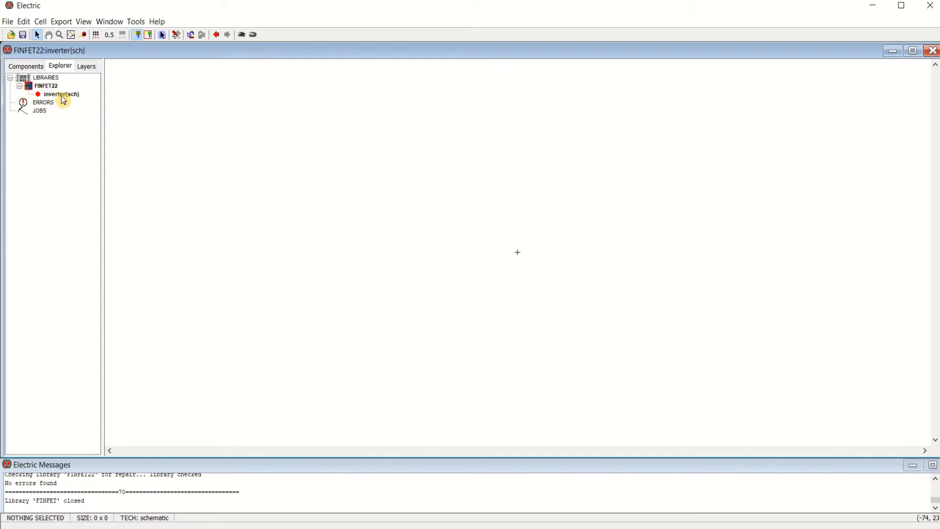
Step: Place a pMOS transistor in the schematic and an nMOS transistor directly below it
click(32, 68)
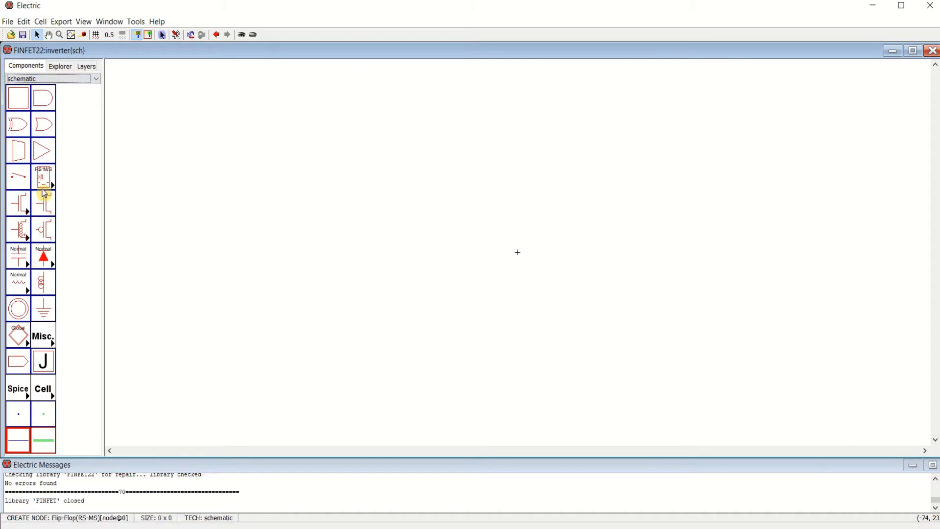
click(31, 216)
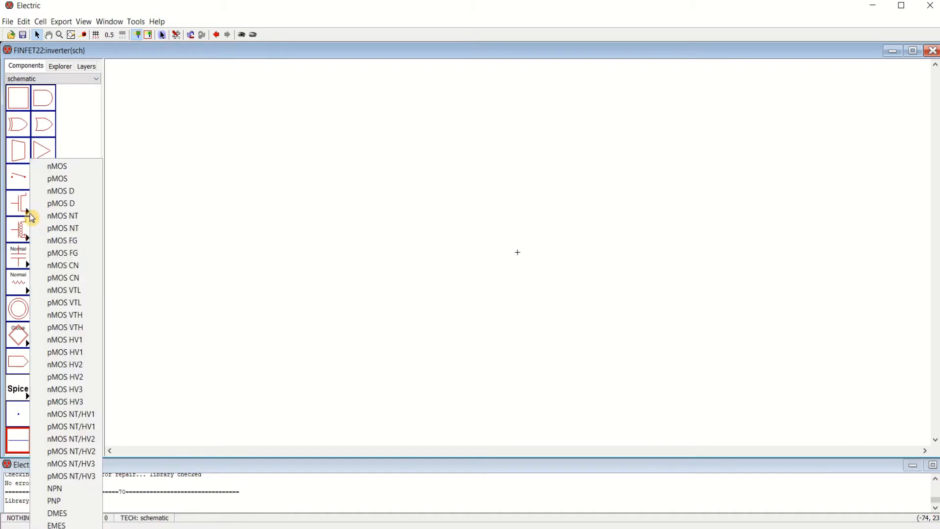
click(72, 184)
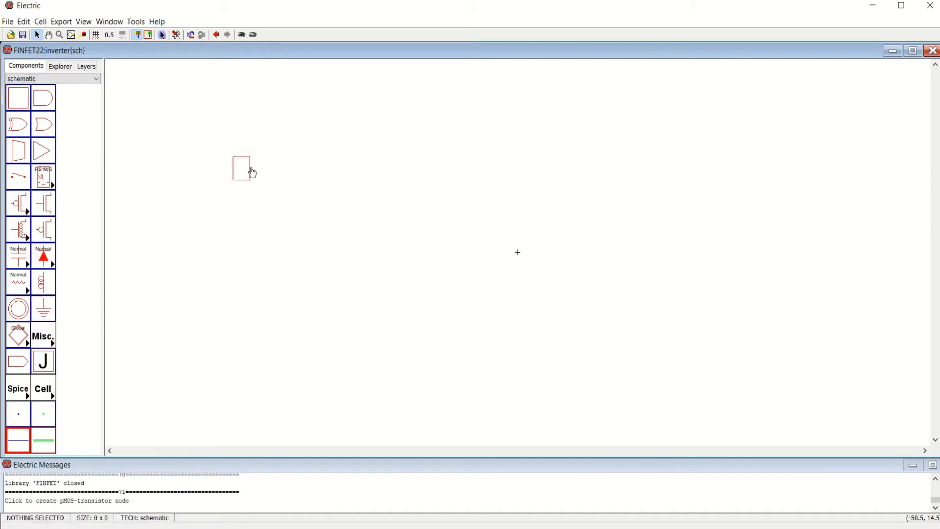
click(349, 168)
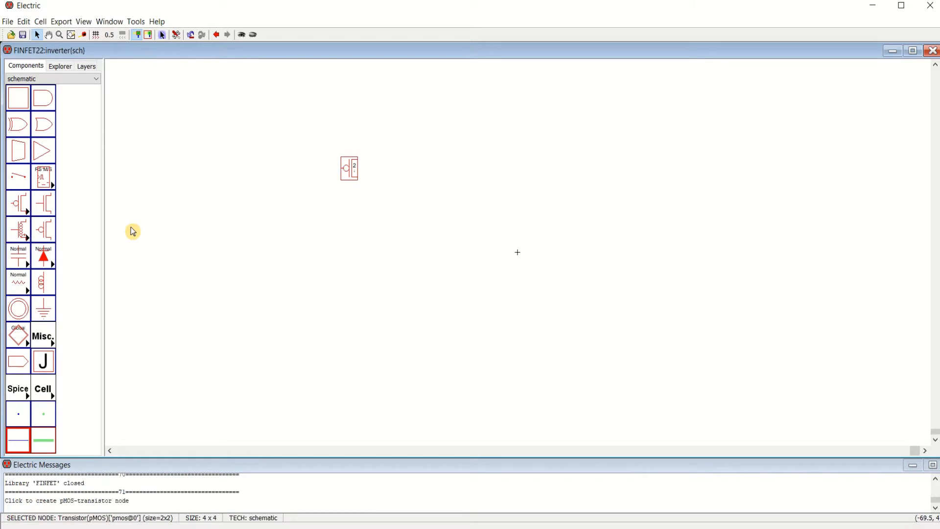
click(27, 216)
click(54, 167)
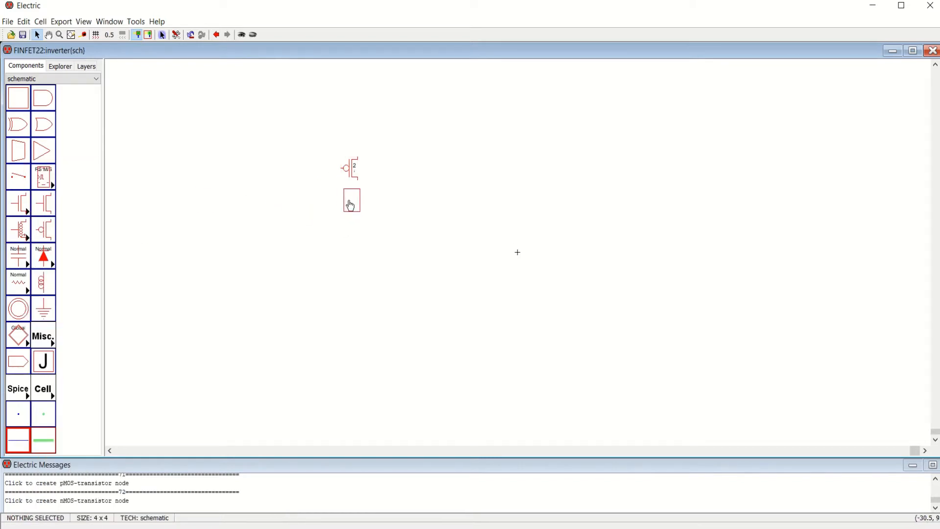
click(348, 222)
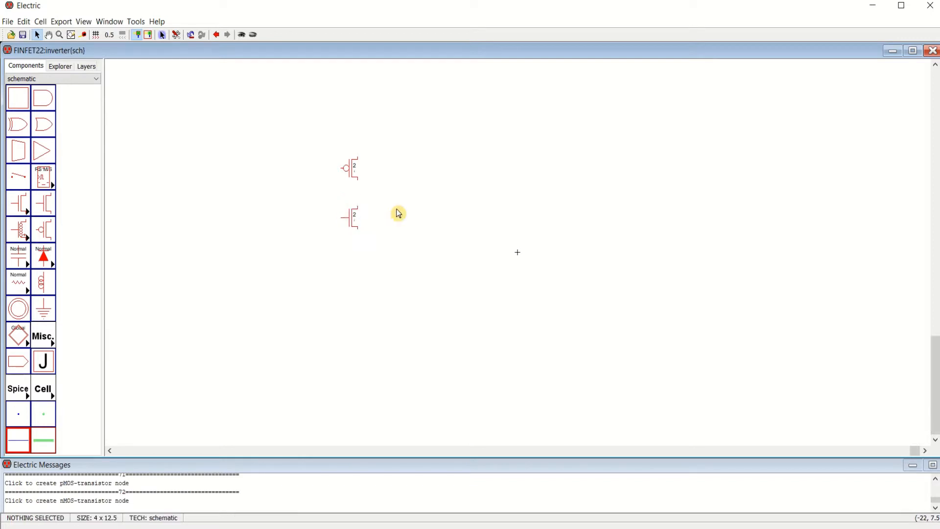
Step: Copy the pMOS and nMOS transistors together and paste the pair to the right of the originals
drag(309, 129, 414, 273)
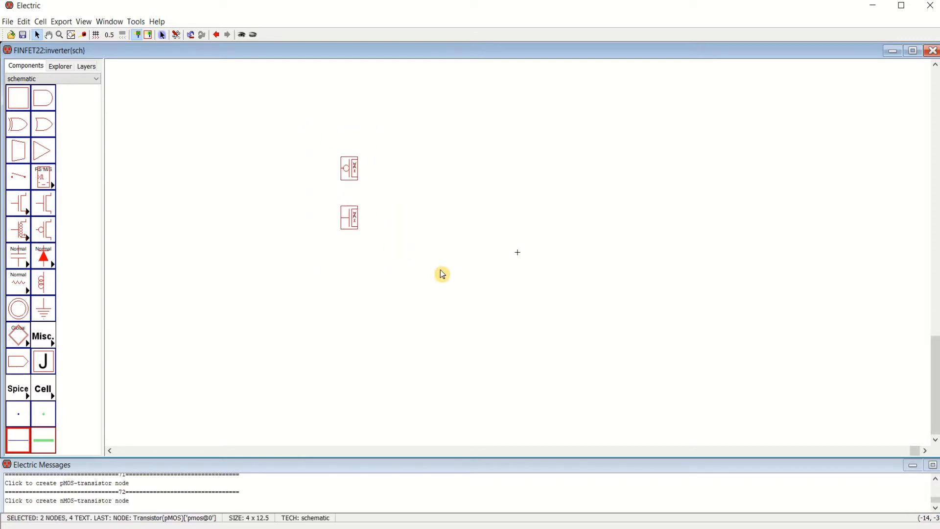
click(444, 290)
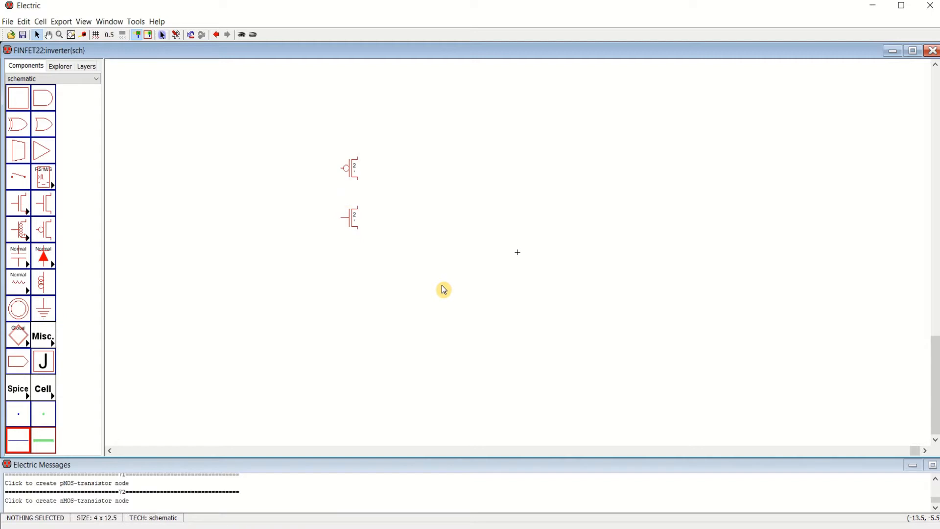
key(ctrl+v)
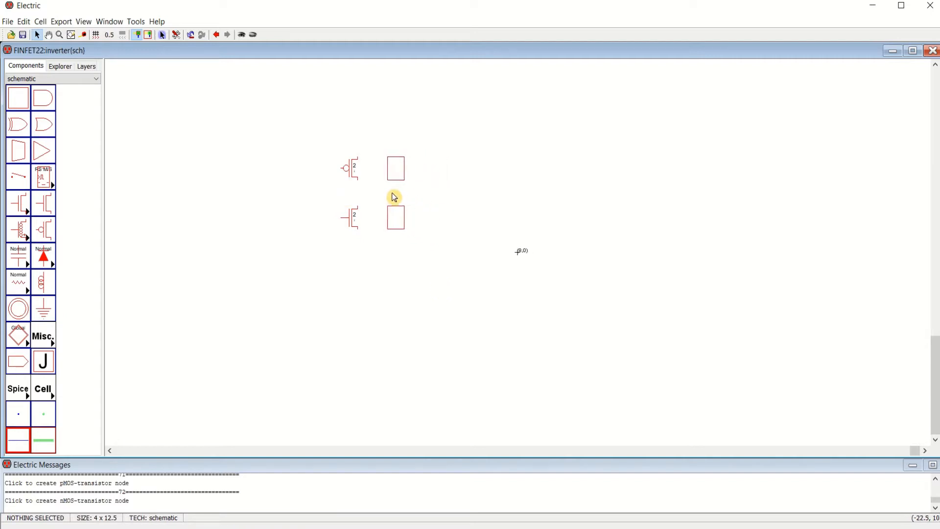
click(394, 197)
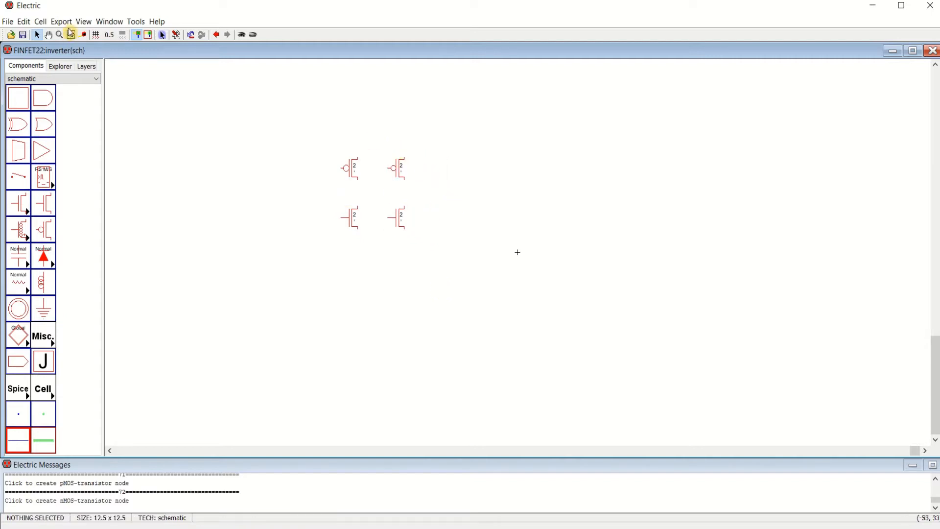
Step: Mirror the copied pMOS and nMOS transistors left to right so their gates face outward
click(109, 21)
click(120, 34)
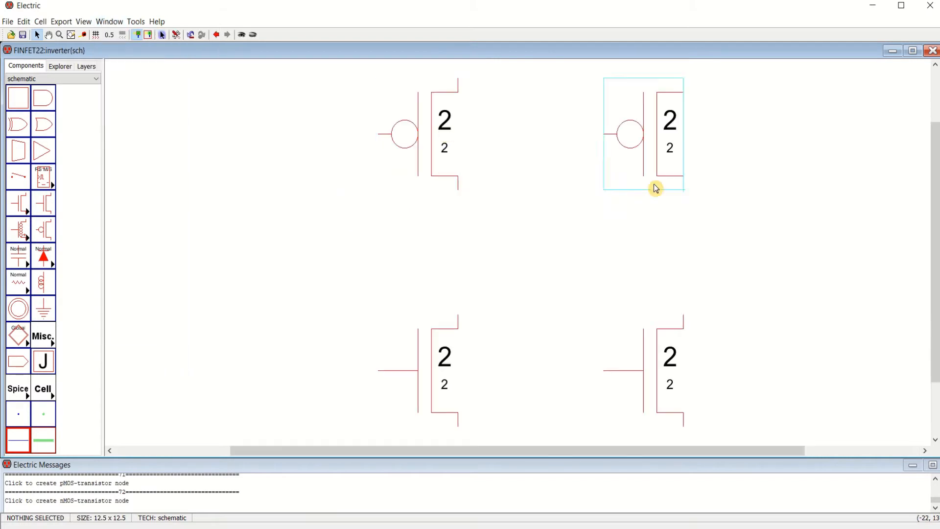
ctrl+scroll(625, 227, down, 2)
drag(550, 121, 677, 385)
click(24, 21)
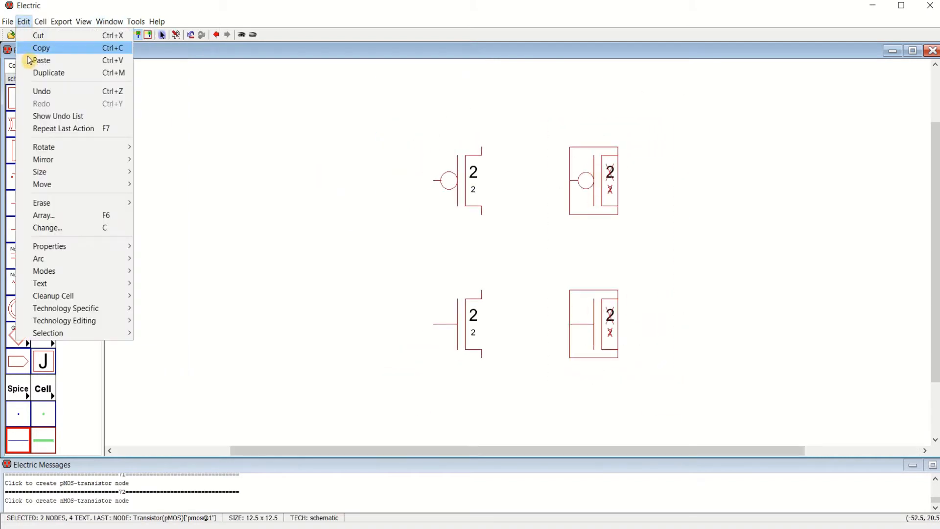
mouse_move(77, 160)
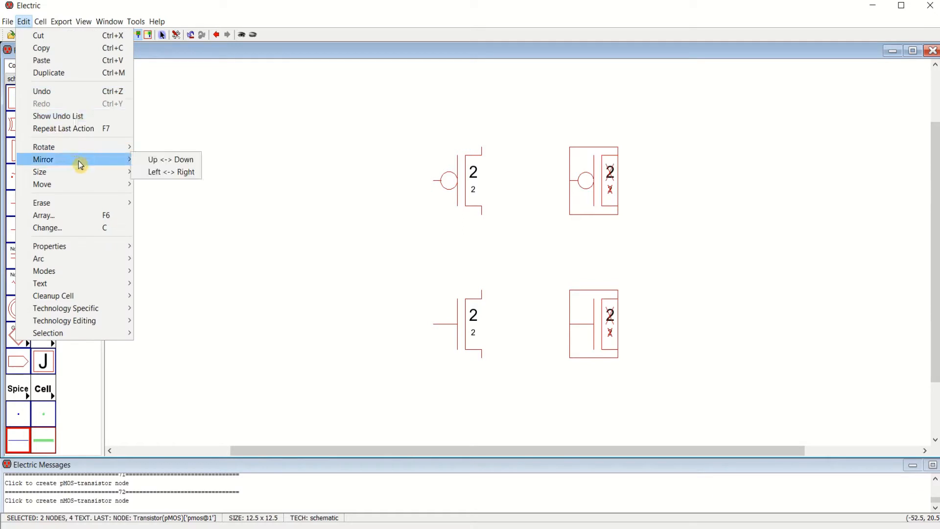
click(157, 173)
click(654, 284)
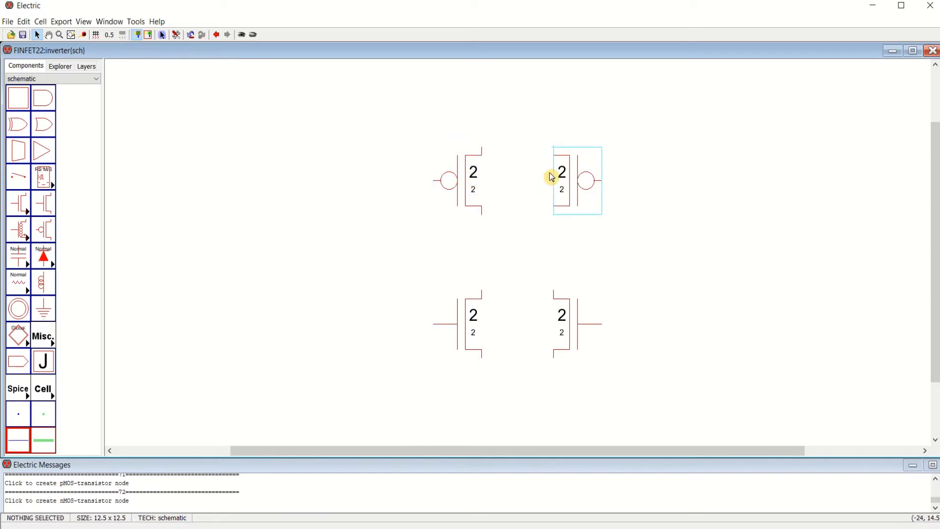
Step: Wire the upper terminals of the two pMOS transistors together with a horizontal wire above them
click(483, 152)
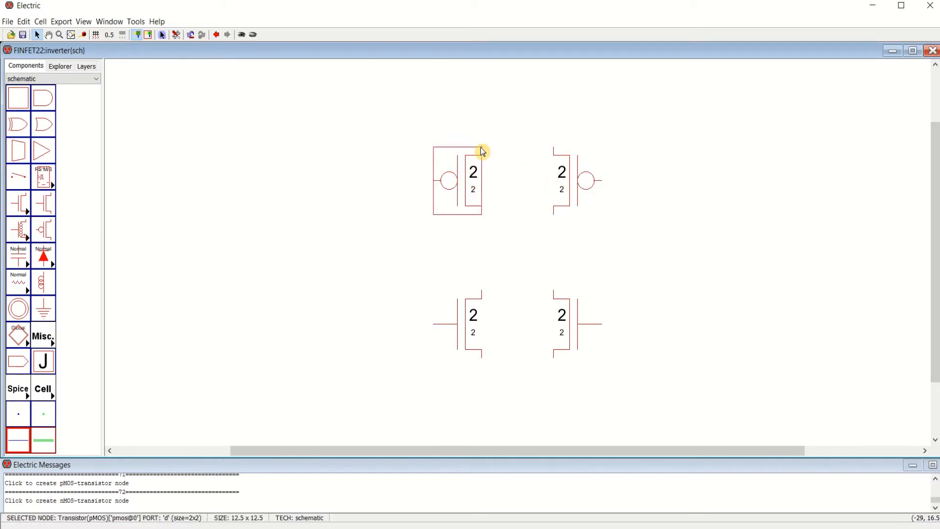
right_click(483, 140)
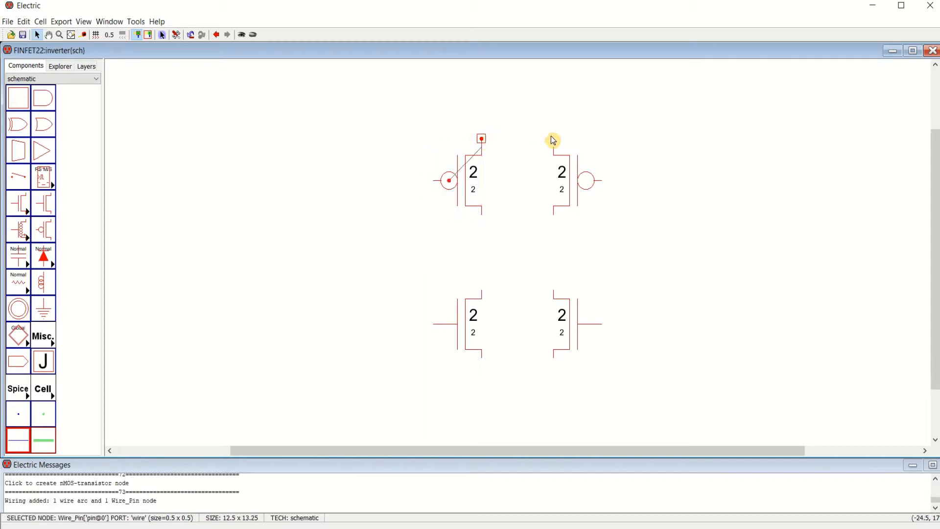
right_click(553, 141)
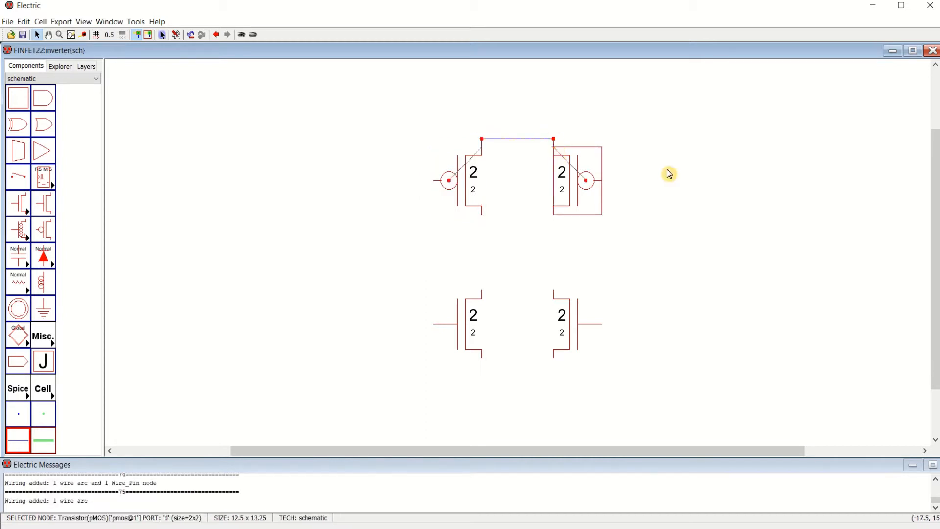
click(553, 236)
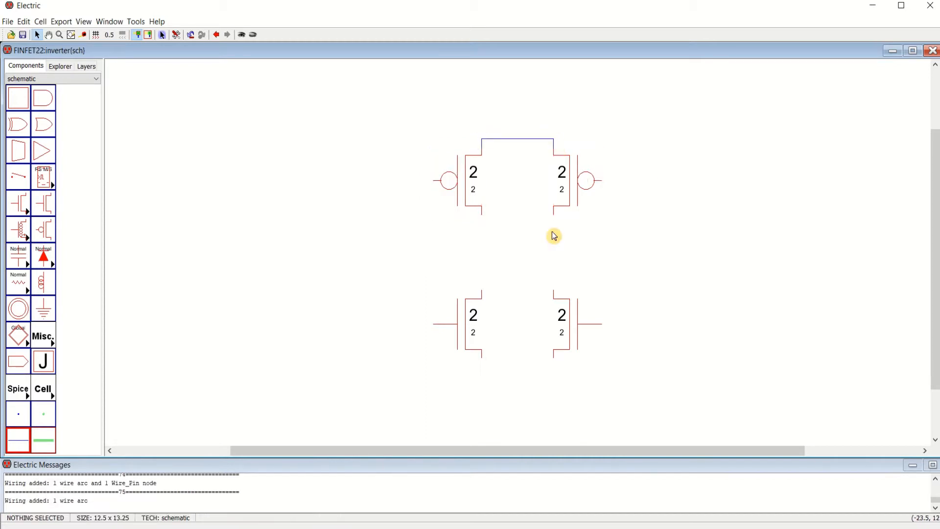
Step: Wire the lower terminals of the two pMOS transistors together with a horizontal wire below them
click(483, 218)
right_click(482, 224)
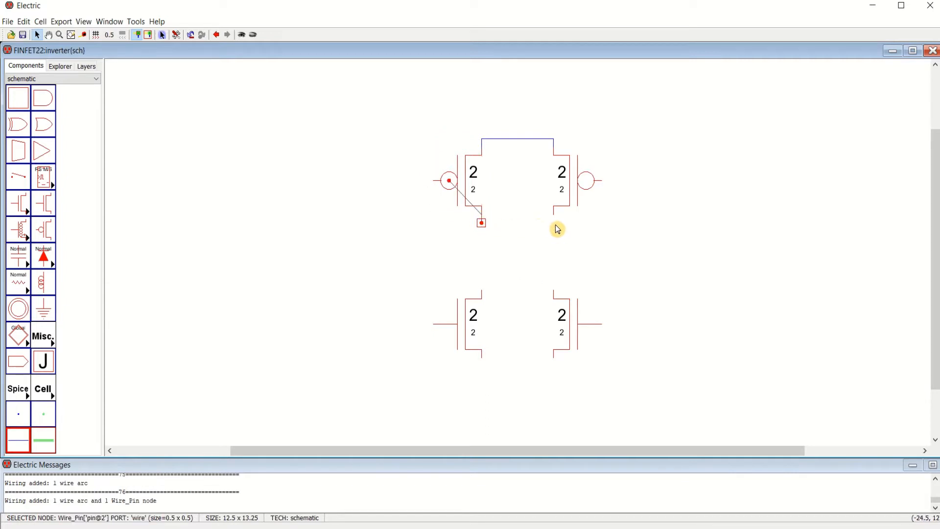
right_click(555, 223)
right_click(554, 217)
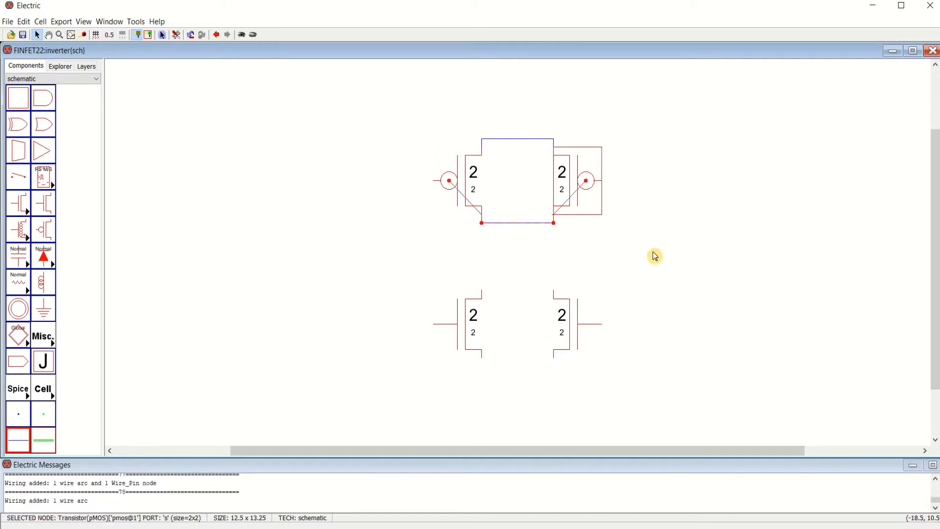
click(654, 254)
Step: Move both nMOS transistors up by 1 unit, closer to the pMOS pair
drag(462, 329, 461, 311)
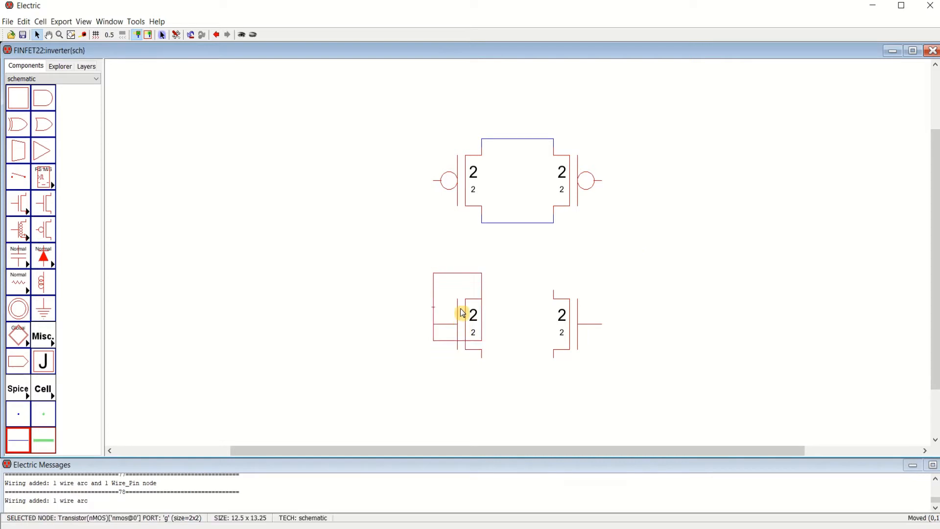
drag(571, 325, 570, 315)
click(632, 313)
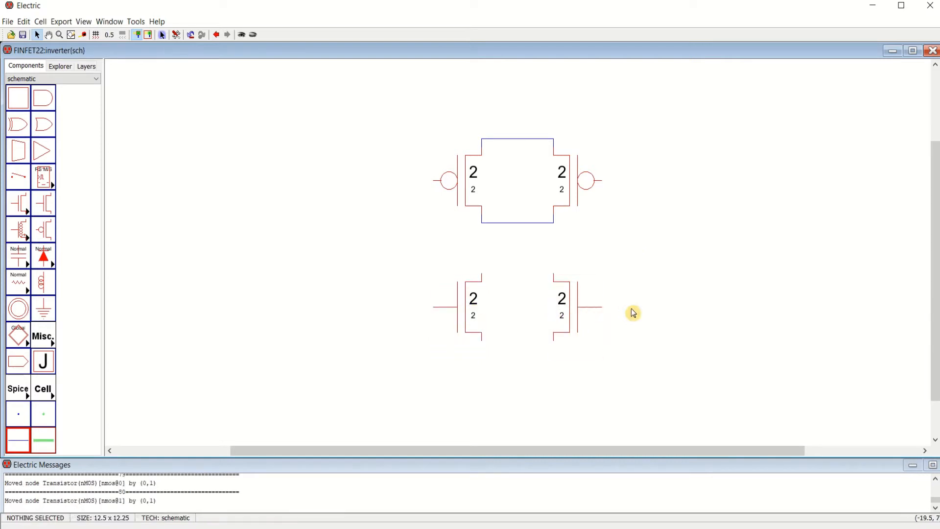
Step: Wire the upper terminals of the two nMOS transistors together with a horizontal wire above them
click(483, 280)
right_click(482, 266)
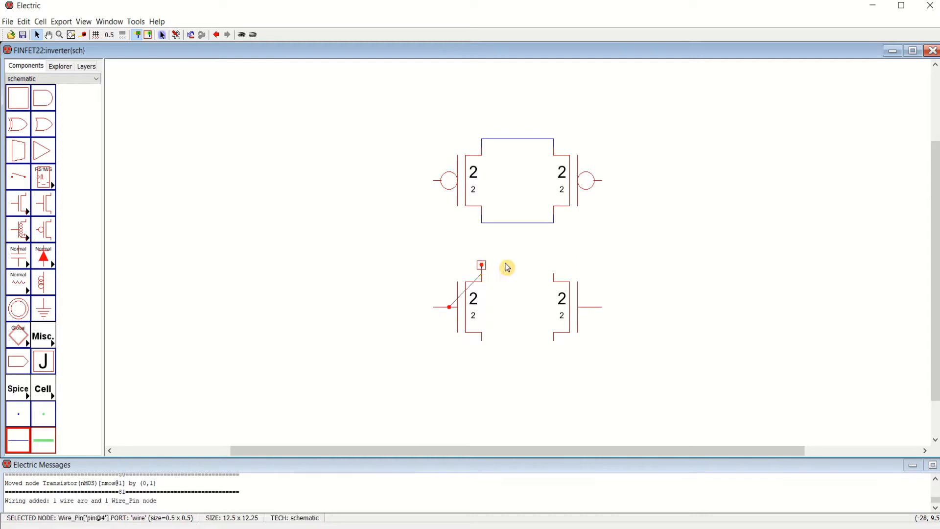
right_click(553, 269)
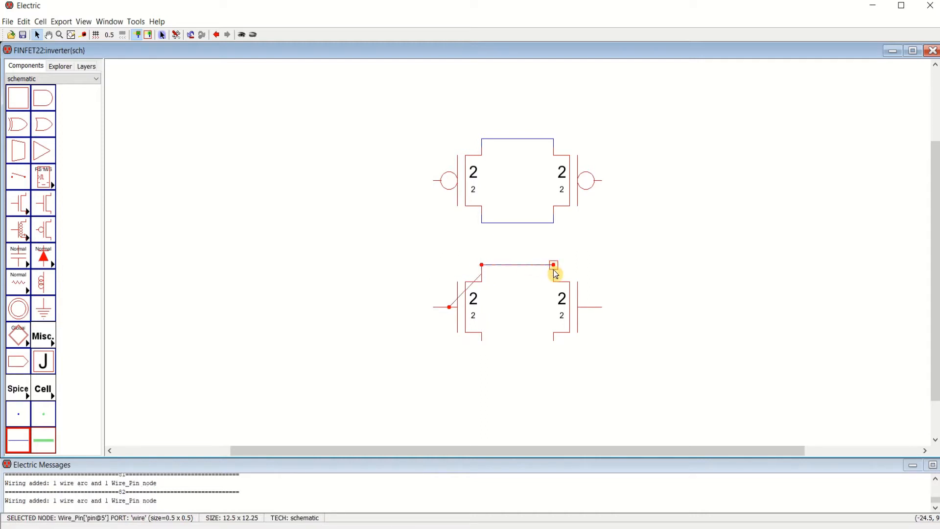
right_click(557, 279)
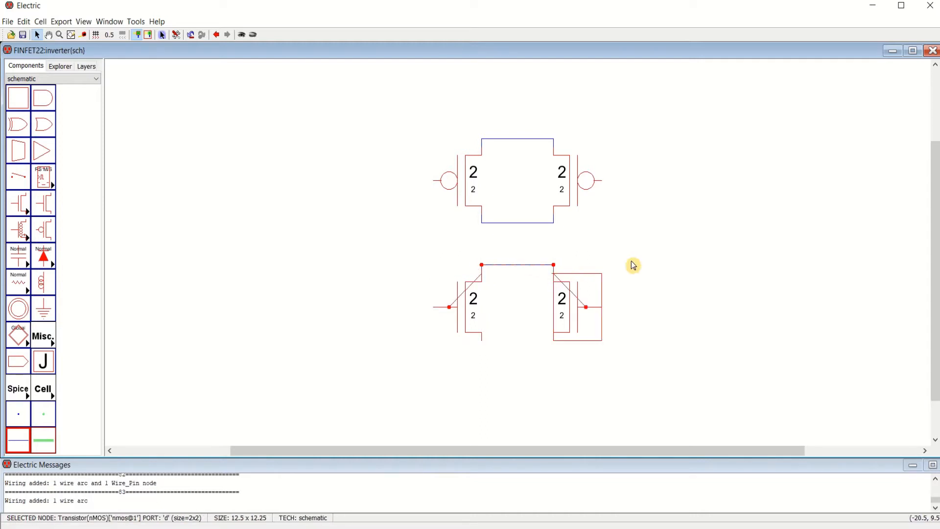
click(631, 265)
Step: Wire the lower terminals of the two nMOS transistors together with a horizontal wire below them
click(482, 348)
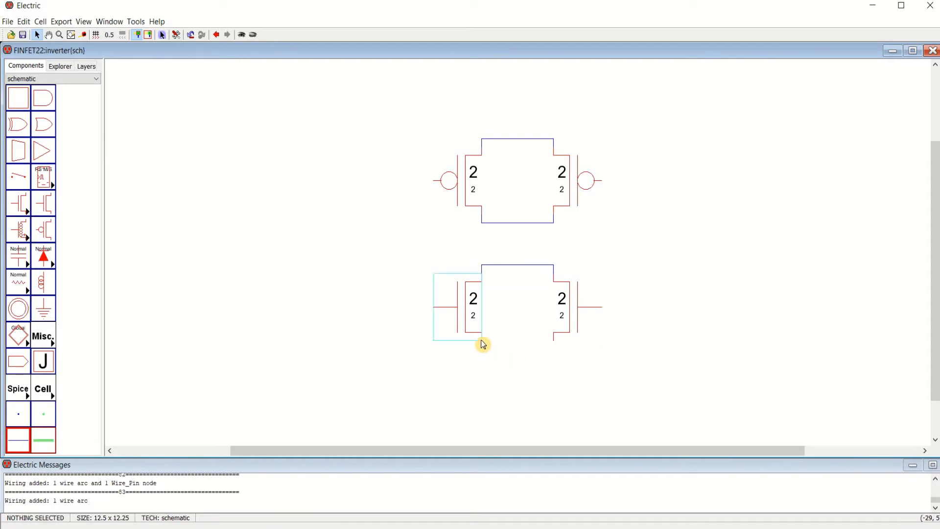
right_click(482, 355)
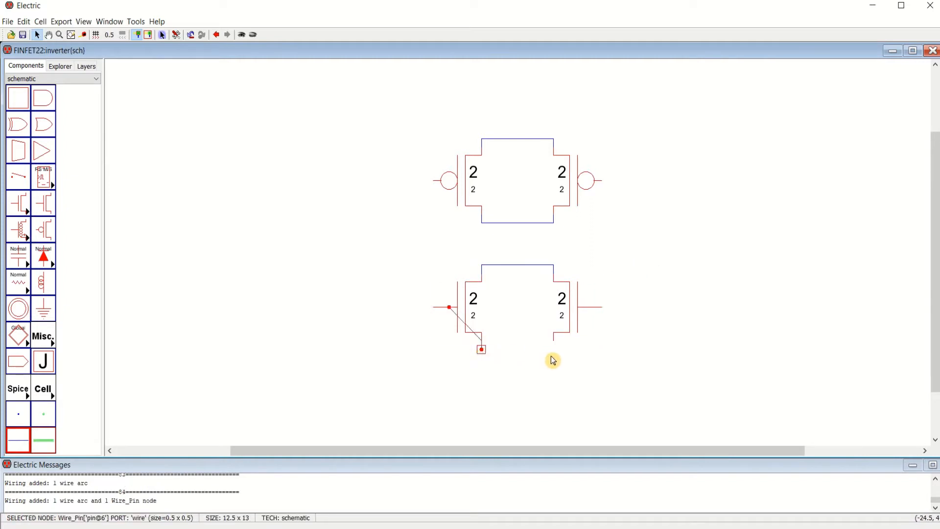
right_click(553, 352)
right_click(553, 341)
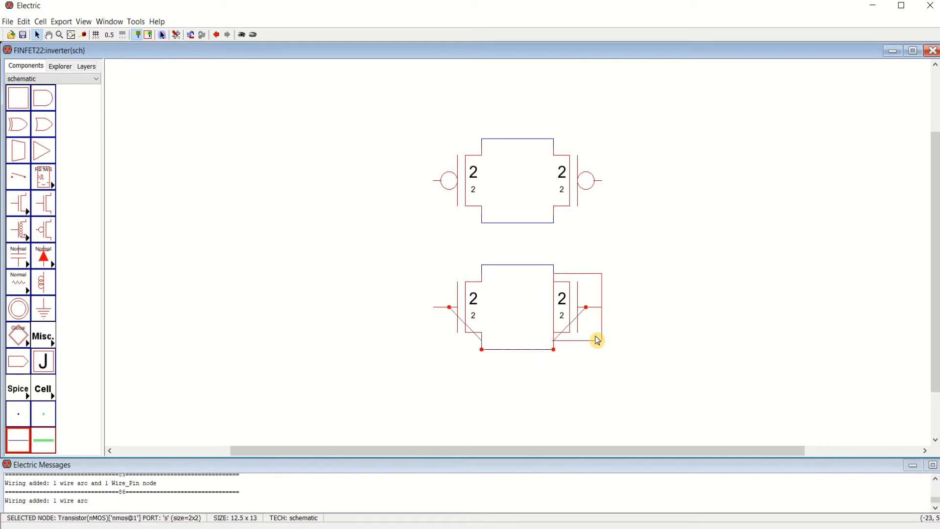
click(647, 345)
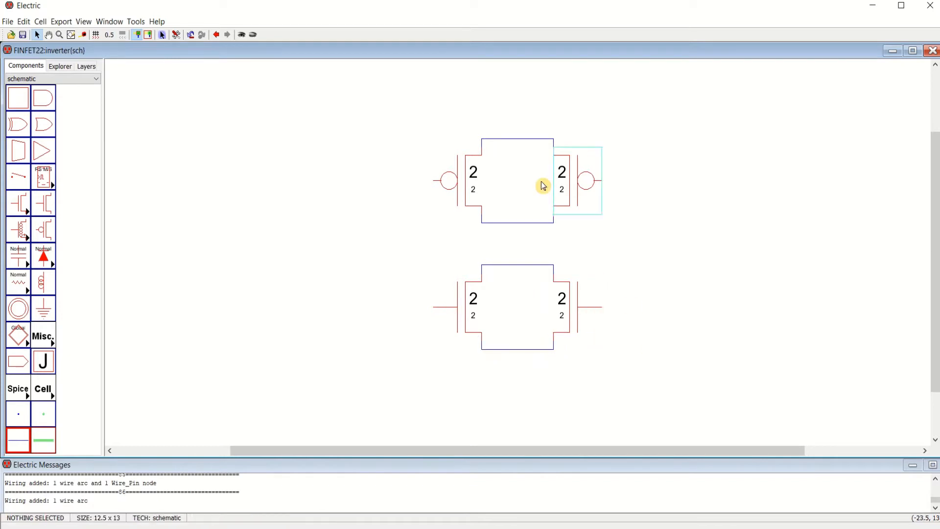
Step: Connect the lower pMOS wire to the upper nMOS wire with a vertical wire and shift it 0.5 units right
click(521, 229)
right_click(517, 264)
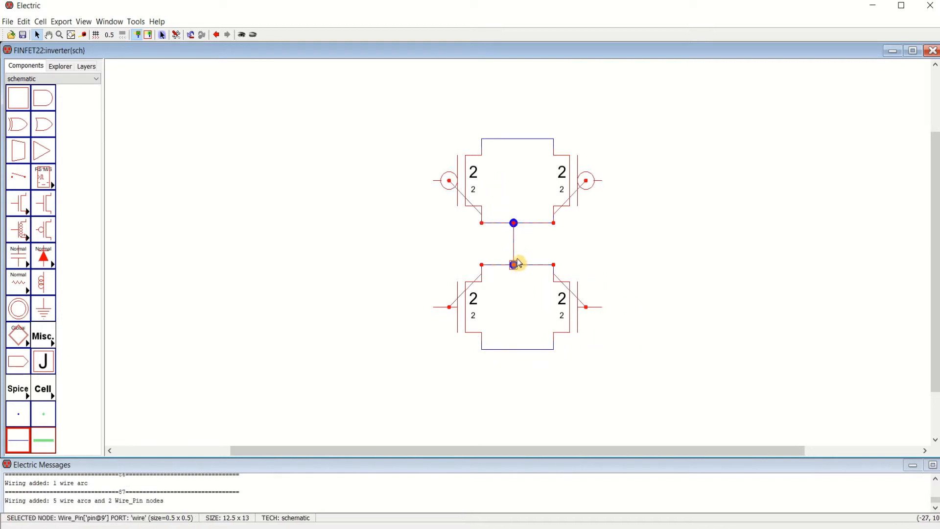
drag(516, 251, 519, 250)
click(591, 237)
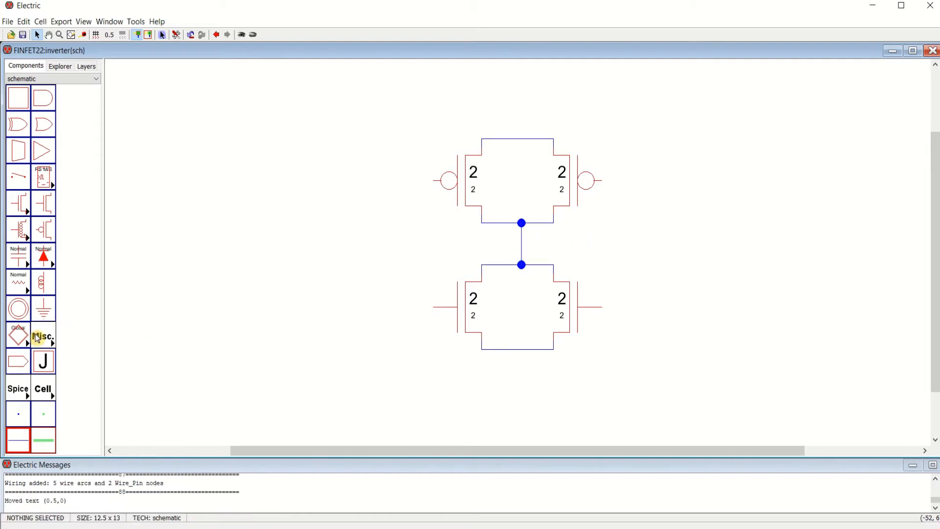
Step: Name the vertical wire joining the pMOS pair to the nMOS pair "b"
click(18, 369)
double_click(522, 254)
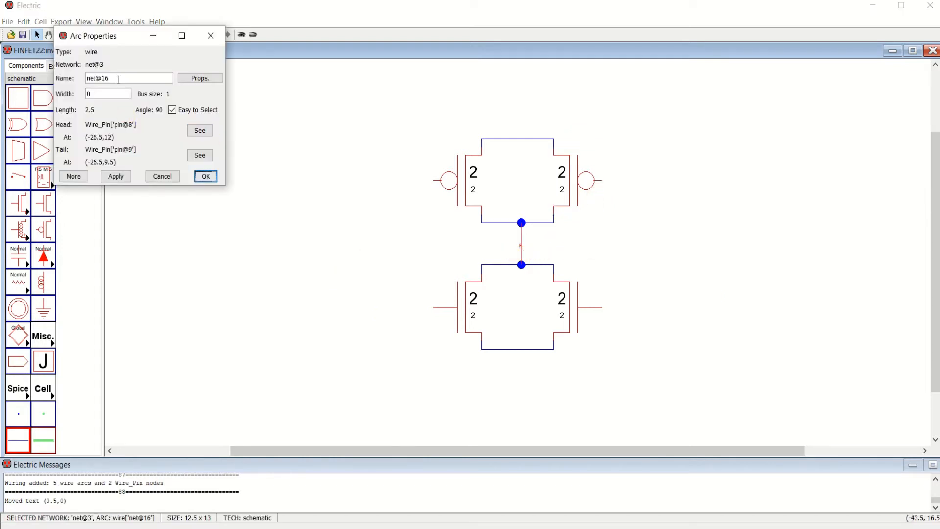
text(b)
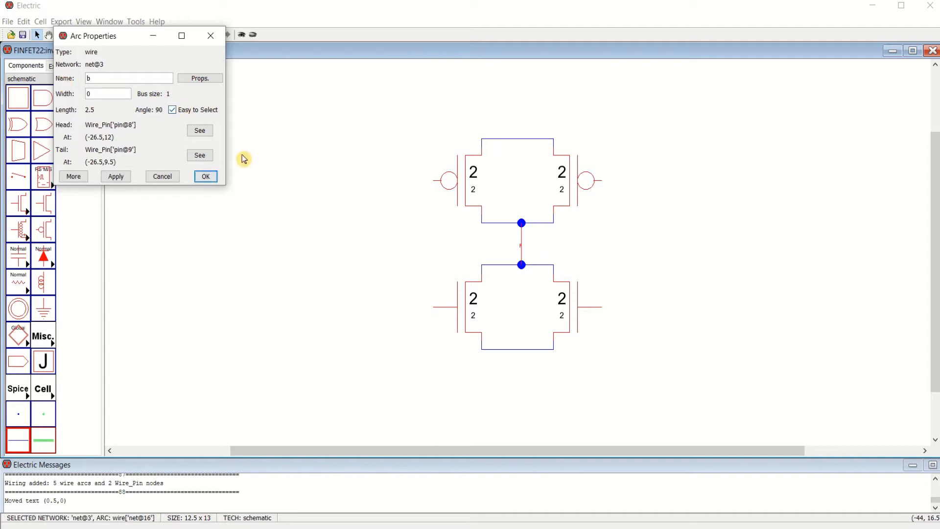
click(214, 177)
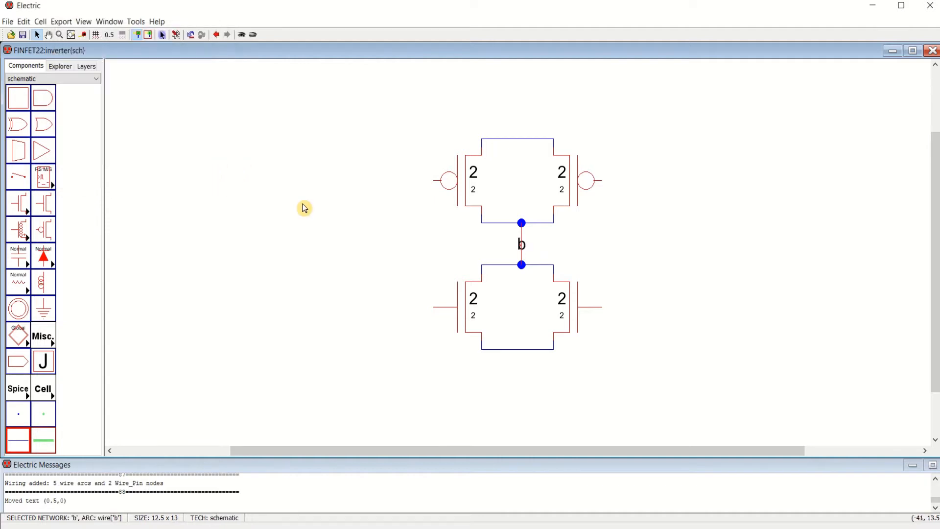
Step: Wire the gate of the left pMOS transistor to the gate of the left nMOS transistor, routed outside the pair
click(439, 184)
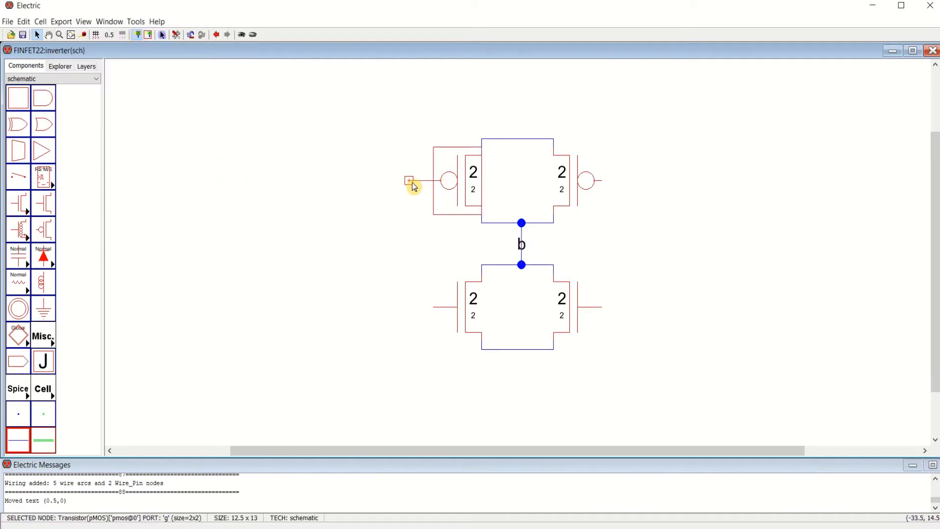
right_click(414, 186)
right_click(409, 308)
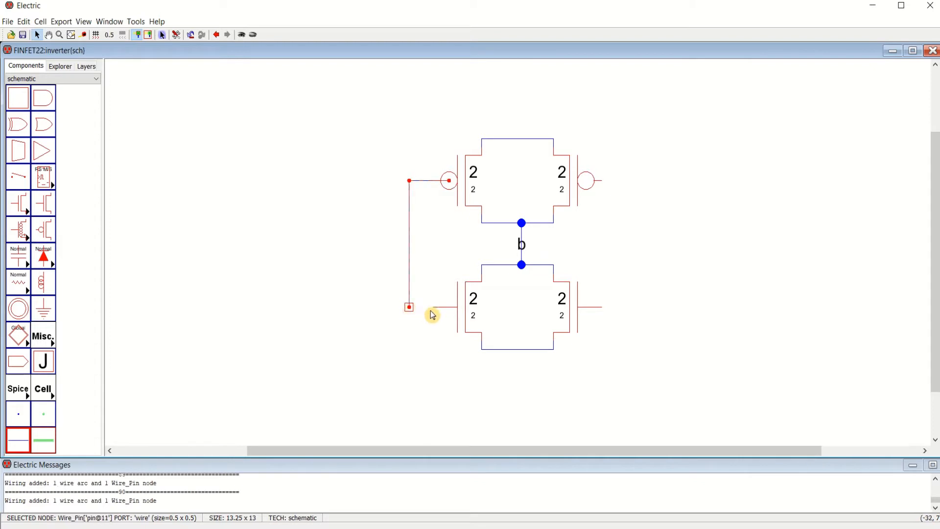
right_click(435, 312)
click(391, 326)
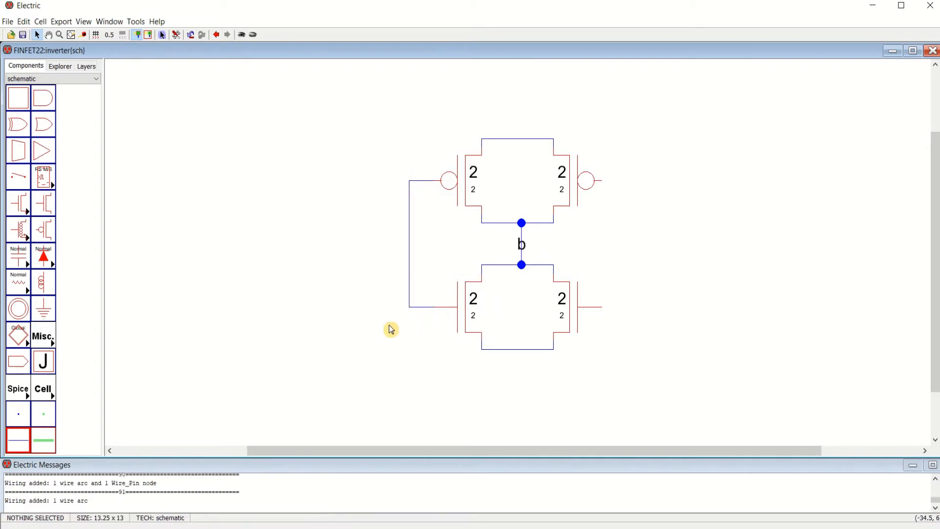
Step: Wire the gate of the right pMOS transistor to the gate of the right nMOS transistor, routed outside the pair
click(605, 185)
right_click(620, 183)
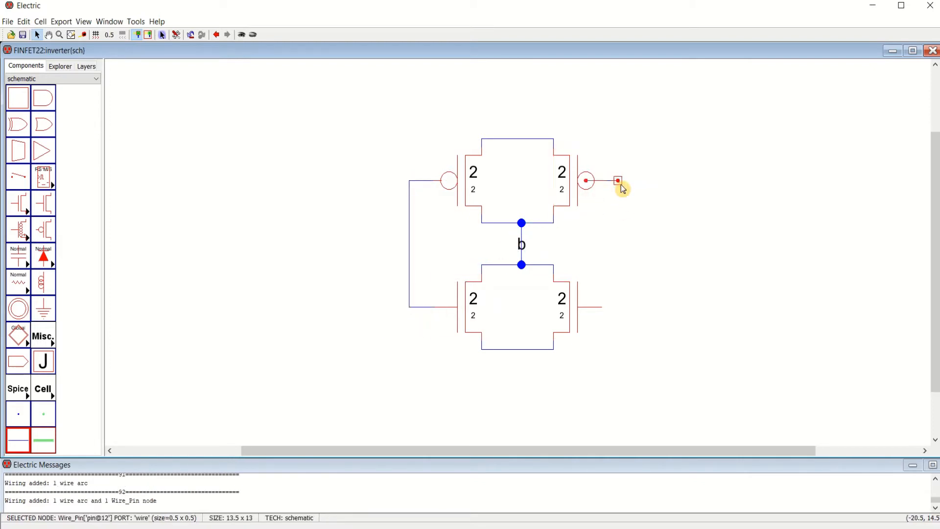
right_click(625, 308)
right_click(626, 309)
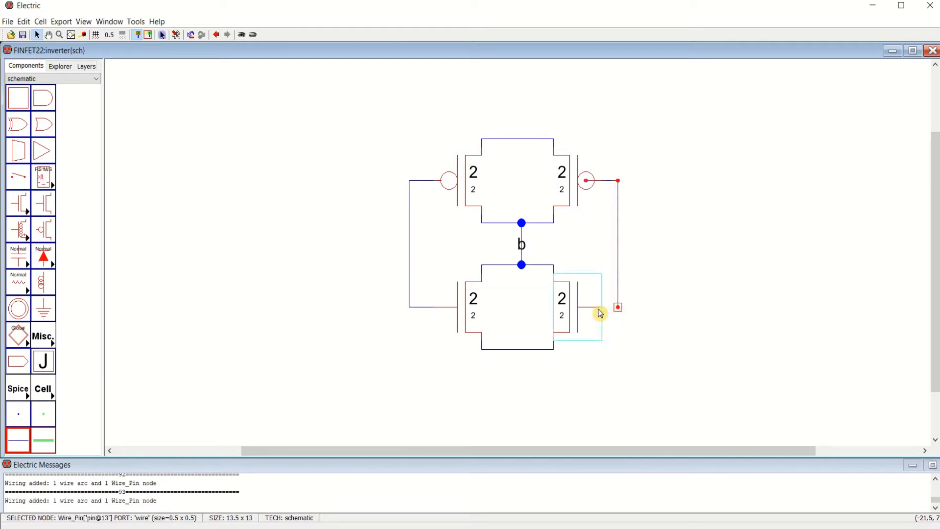
right_click(603, 311)
Step: Name the vertical gate wires on both sides of the circuit "a"
double_click(410, 248)
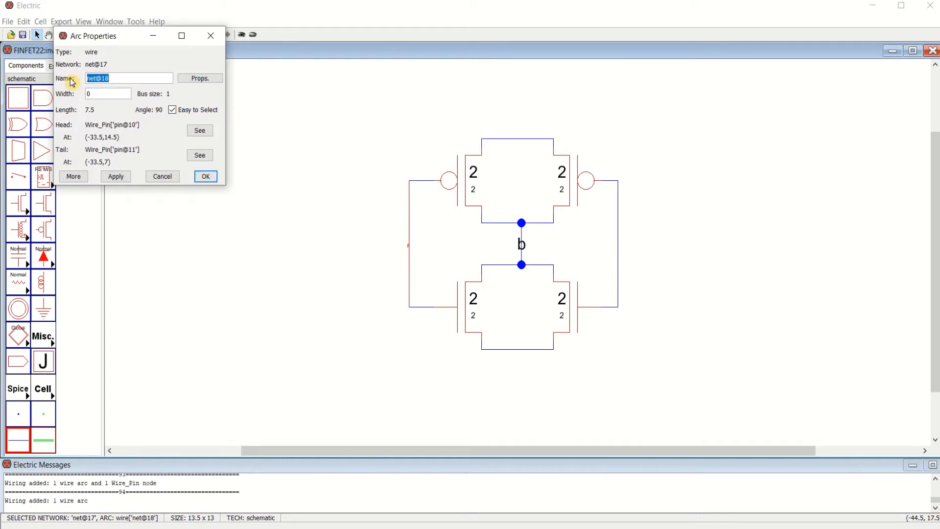
text(a)
click(206, 177)
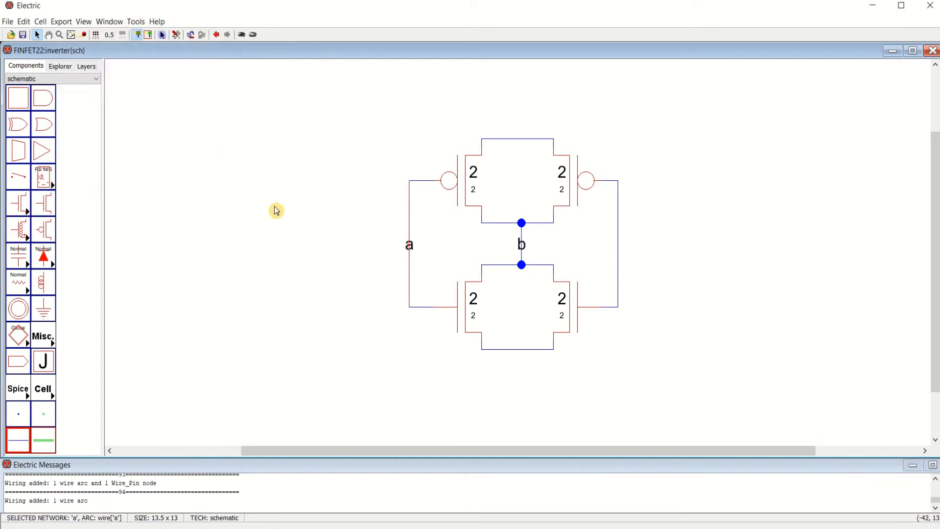
double_click(618, 256)
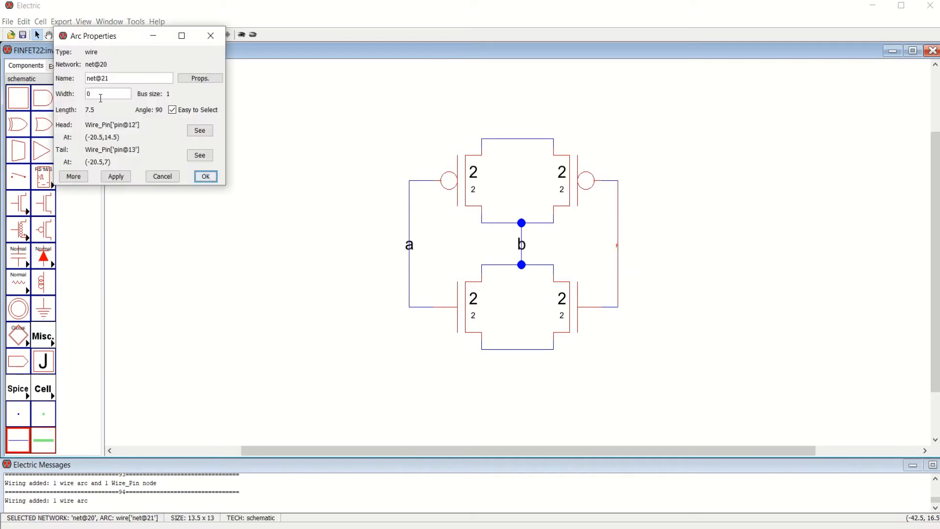
text(a)
click(206, 178)
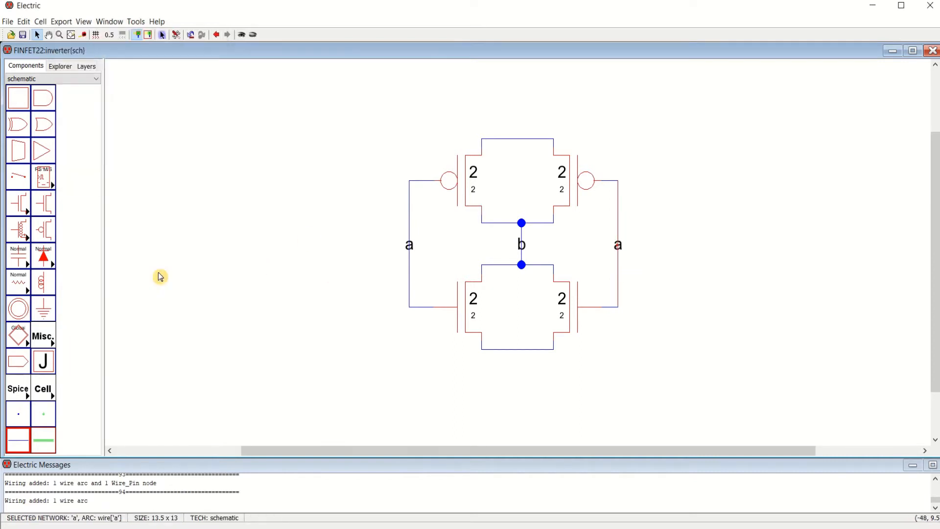
Step: Place an Off-Page connector left of the transistors and draw a wire stub about 1.5 units long from its tip
click(19, 365)
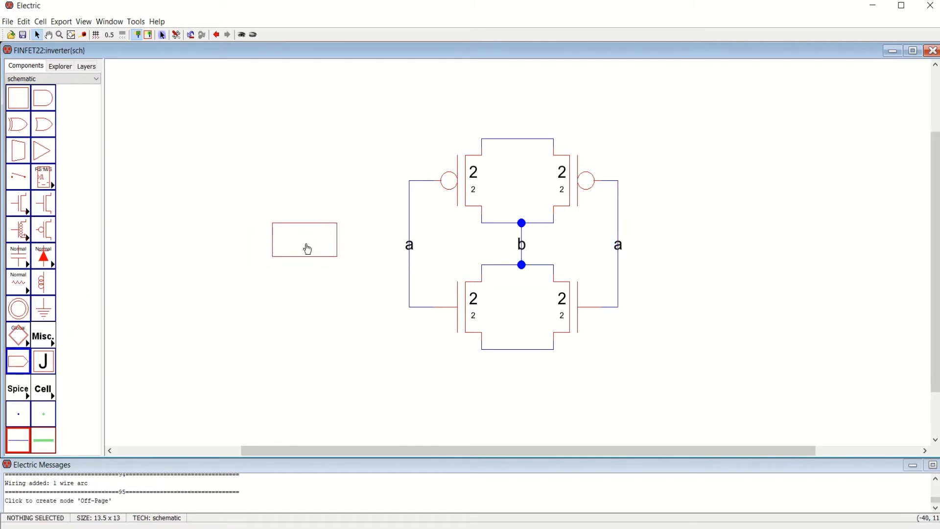
click(289, 248)
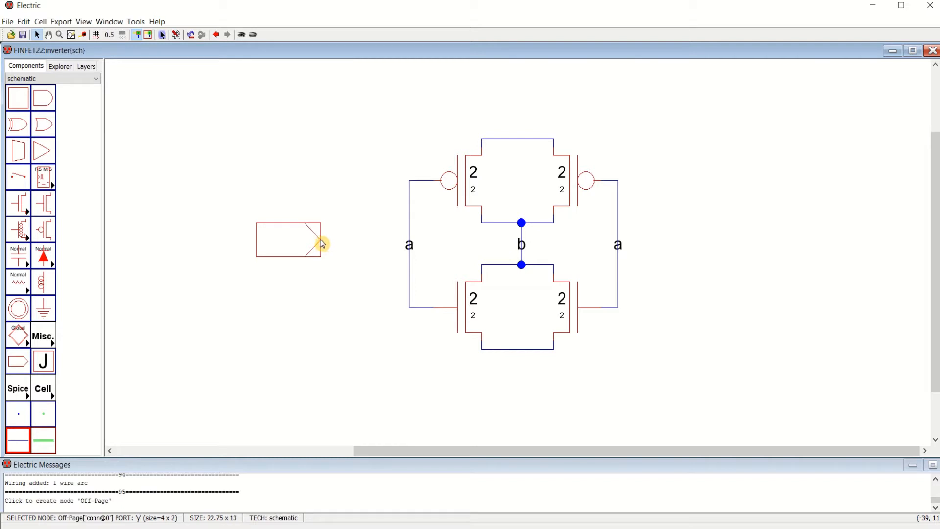
right_click(347, 244)
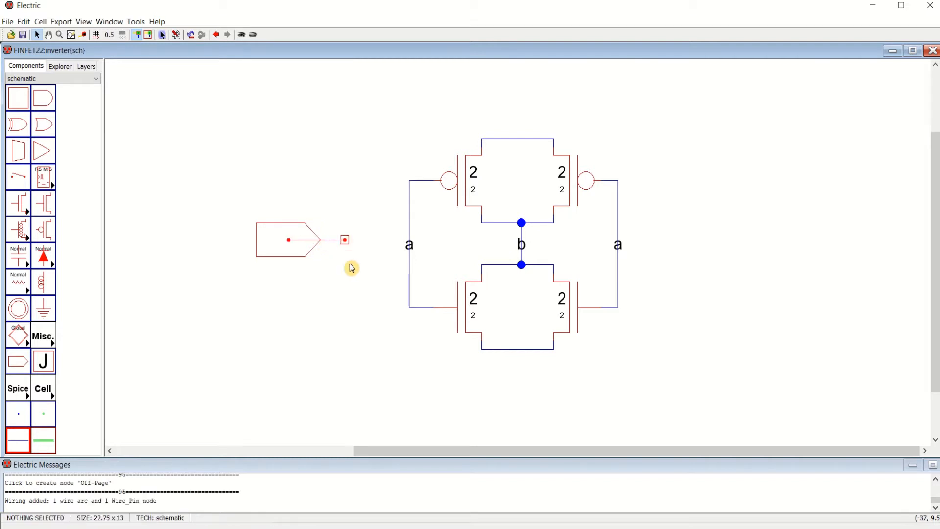
Step: Name the wire stub on the left Off-Page connector "a"
double_click(333, 241)
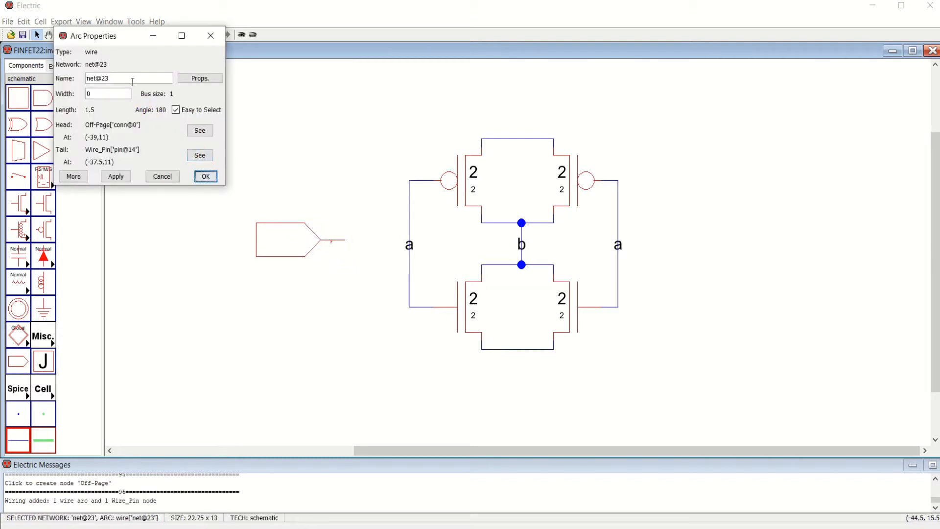
drag(127, 77, 81, 74)
click(205, 177)
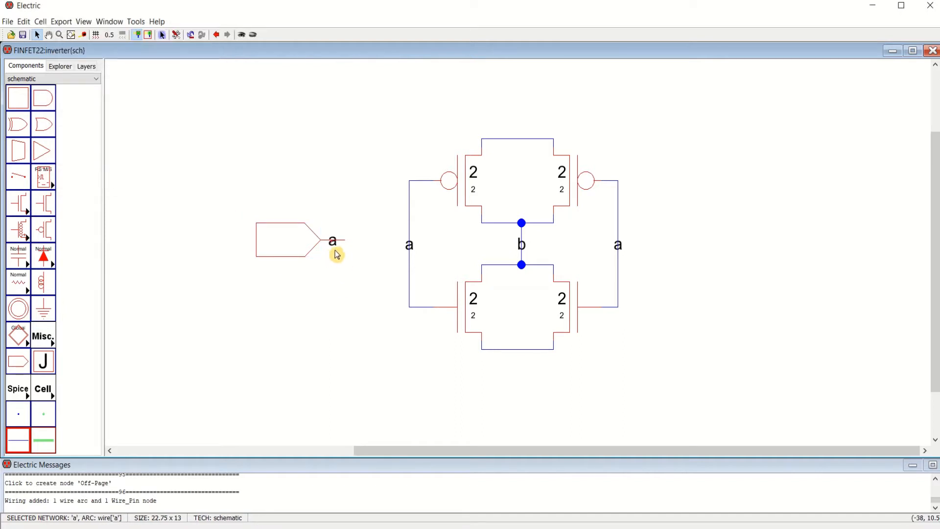
Step: Create an export named "vin" with the input characteristic on the flat end of the left Off-Page connector
click(271, 250)
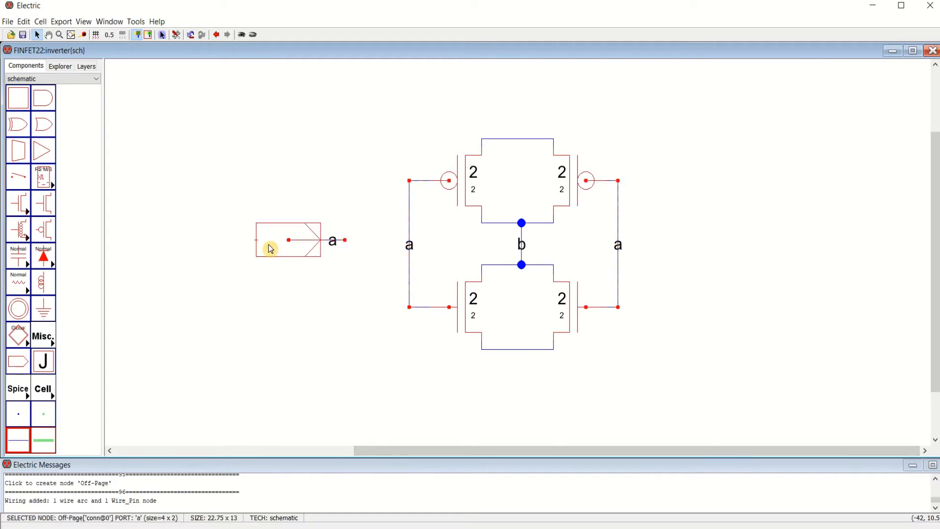
click(61, 21)
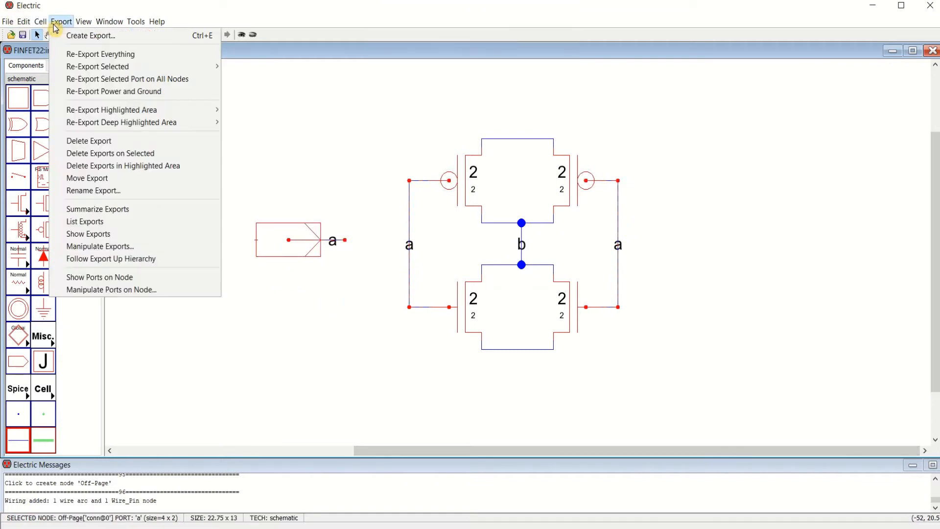
click(70, 36)
click(153, 68)
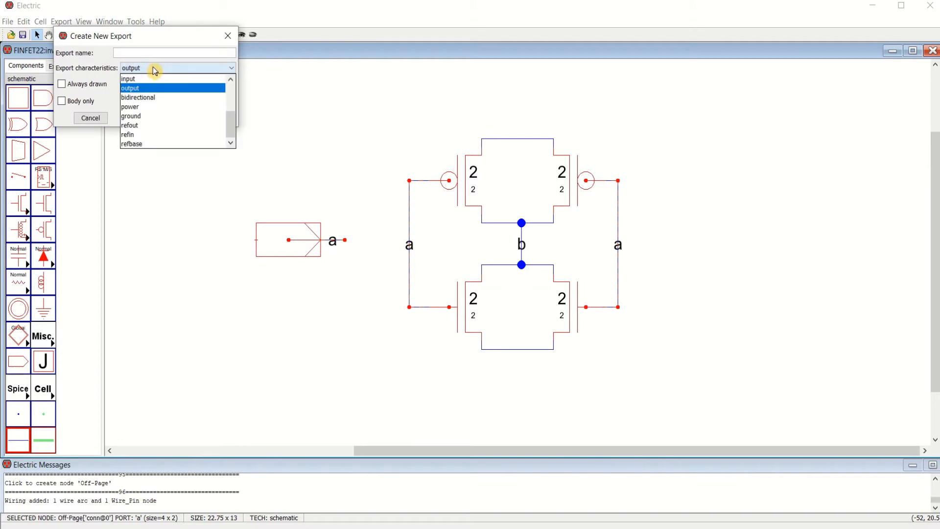
click(149, 80)
click(154, 54)
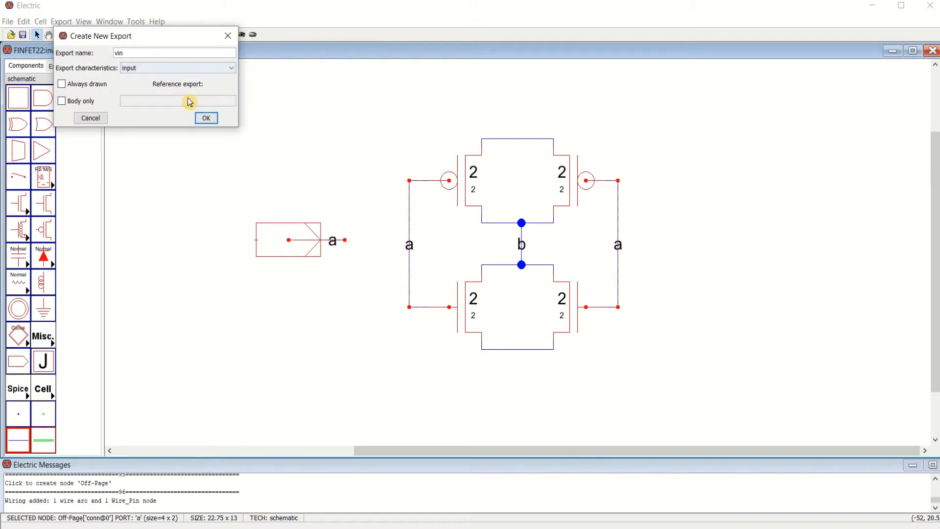
click(206, 119)
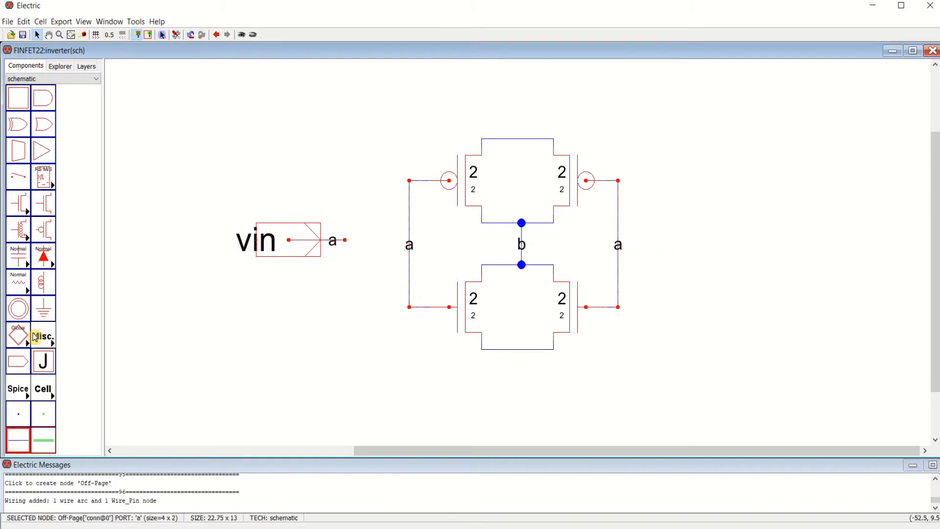
Step: Place an Off-Page connector right of the transistors and draw a wire stub about 2 units long from its flat end
click(20, 373)
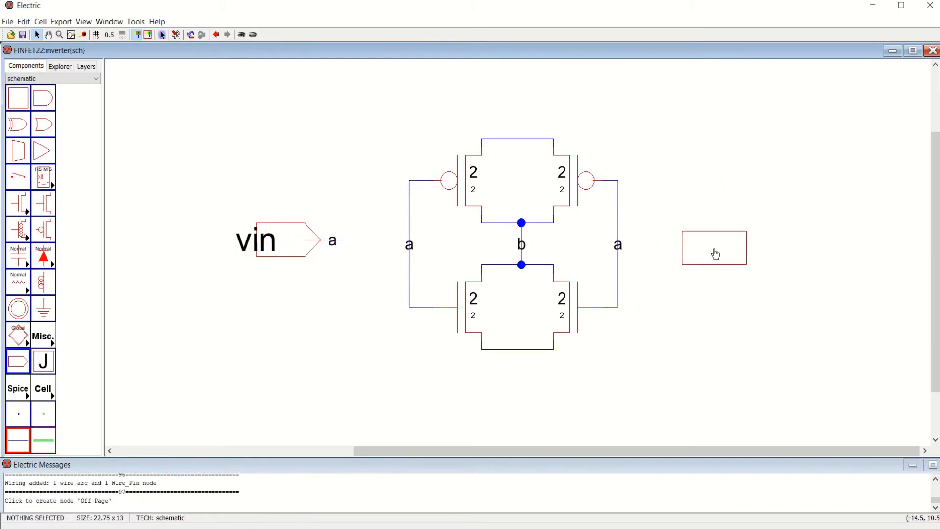
click(714, 247)
click(778, 285)
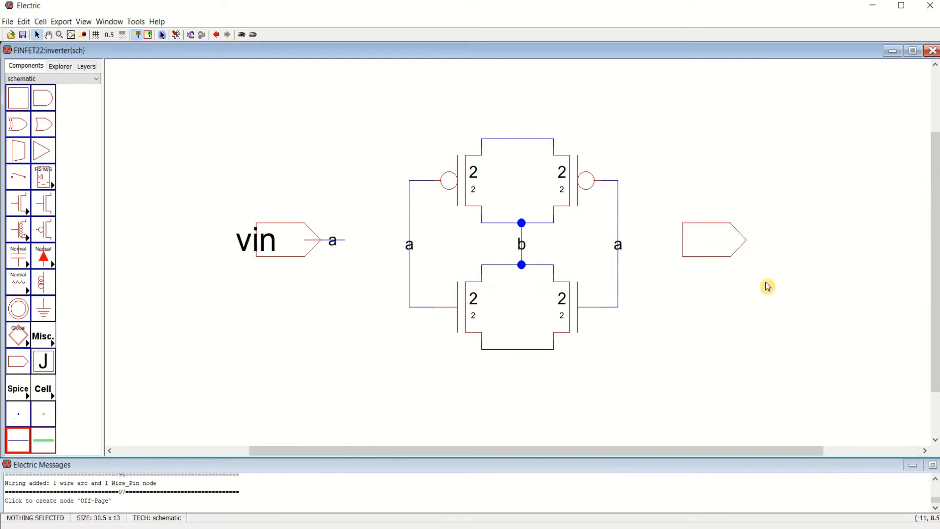
click(685, 246)
click(685, 246)
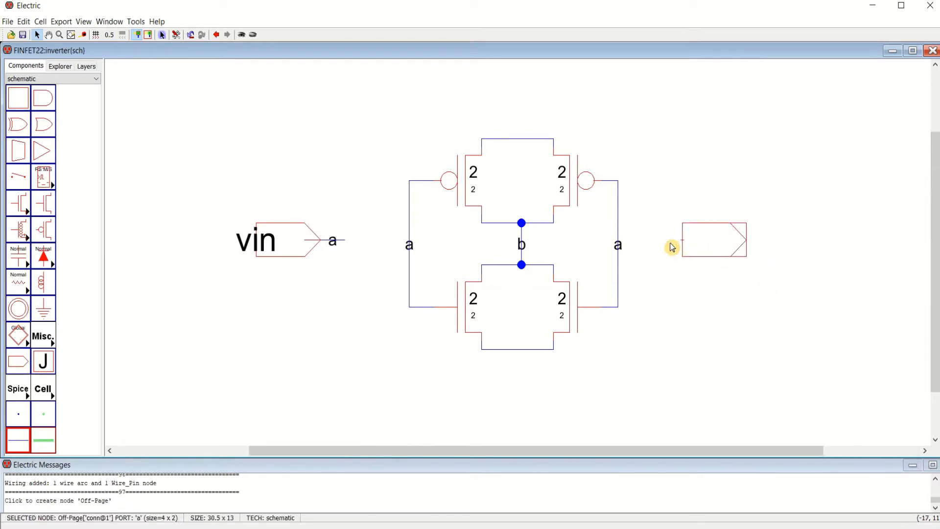
right_click(656, 246)
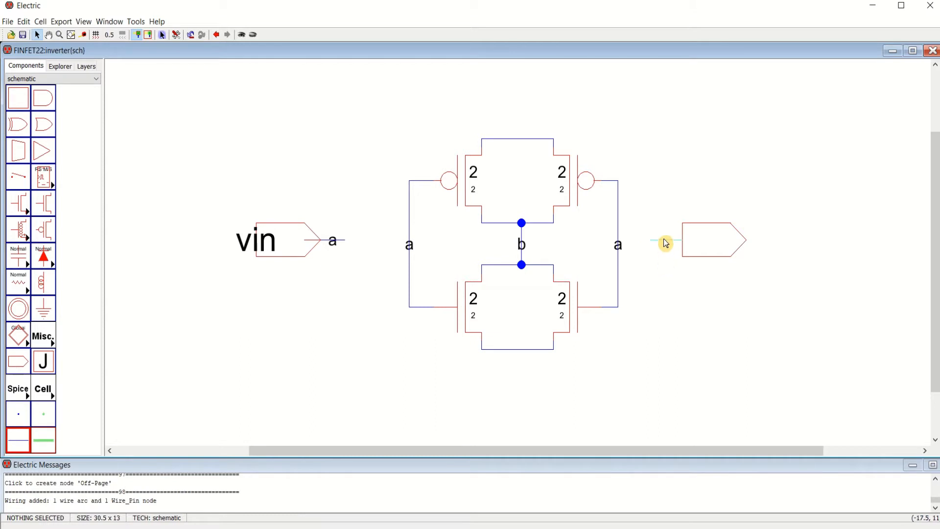
Step: Name the wire stub on the right Off-Page connector "b"
double_click(663, 245)
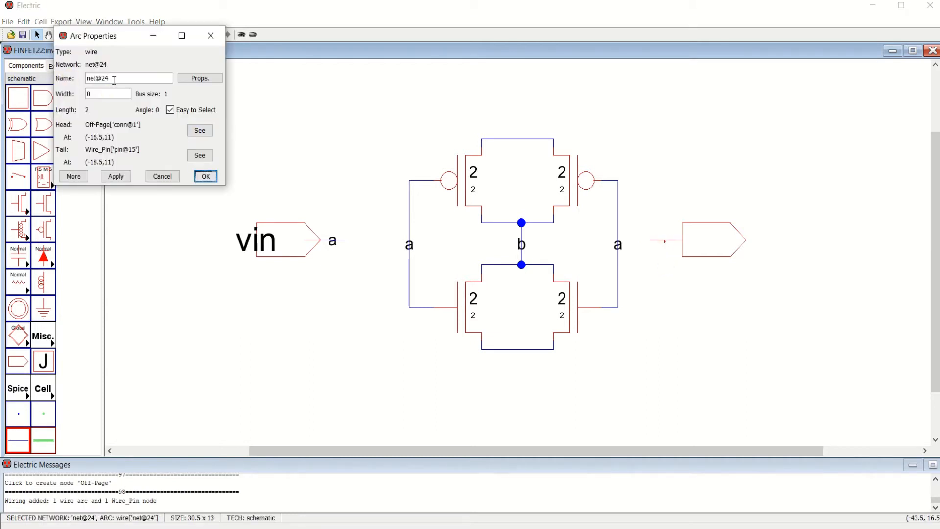
text(b)
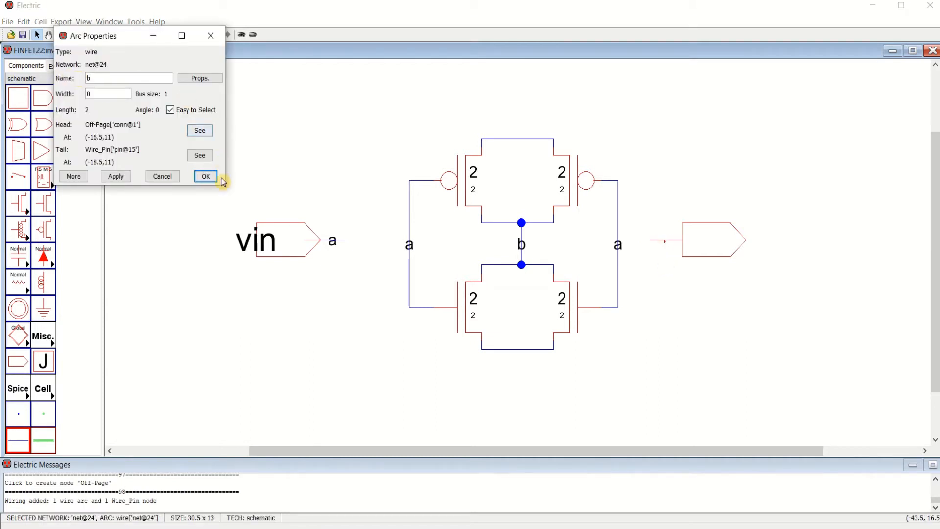
click(206, 177)
Step: Create an export named "vout" with the output characteristic on the tip of the right Off-Page connector
click(717, 245)
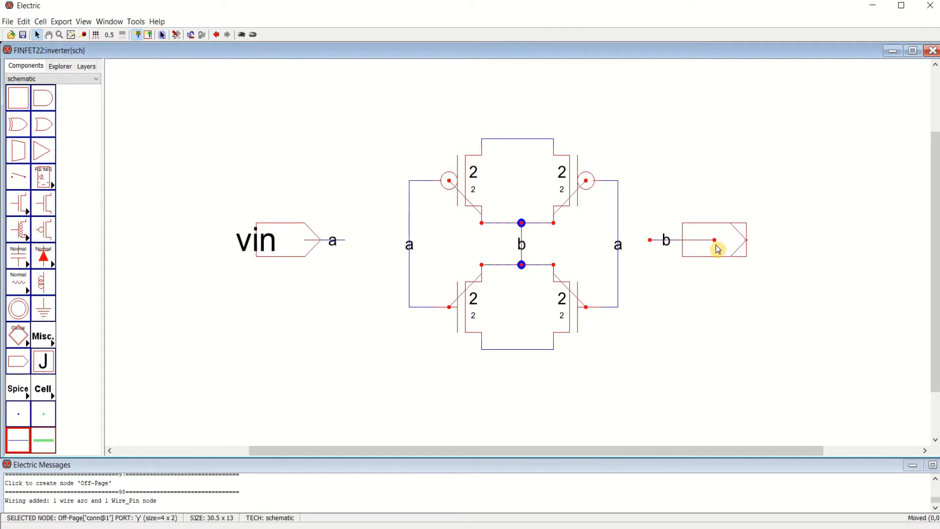
click(794, 246)
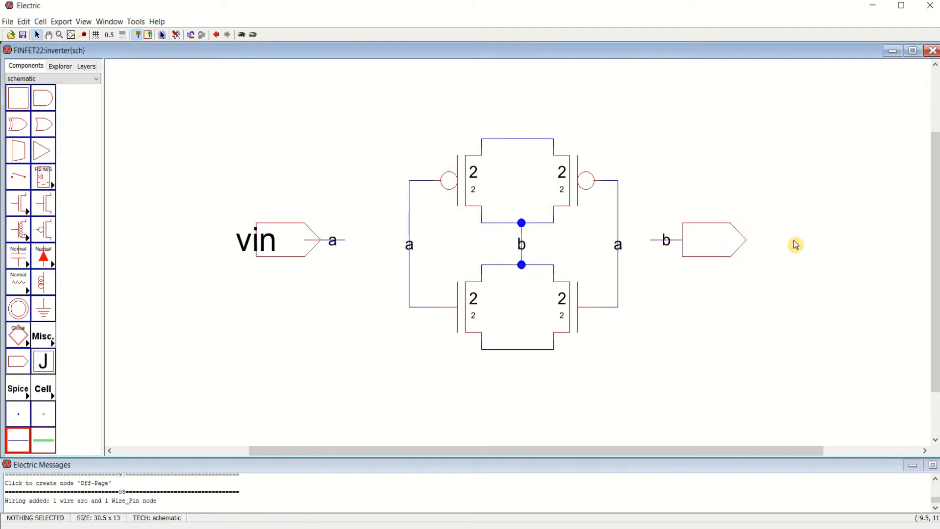
click(736, 244)
click(61, 21)
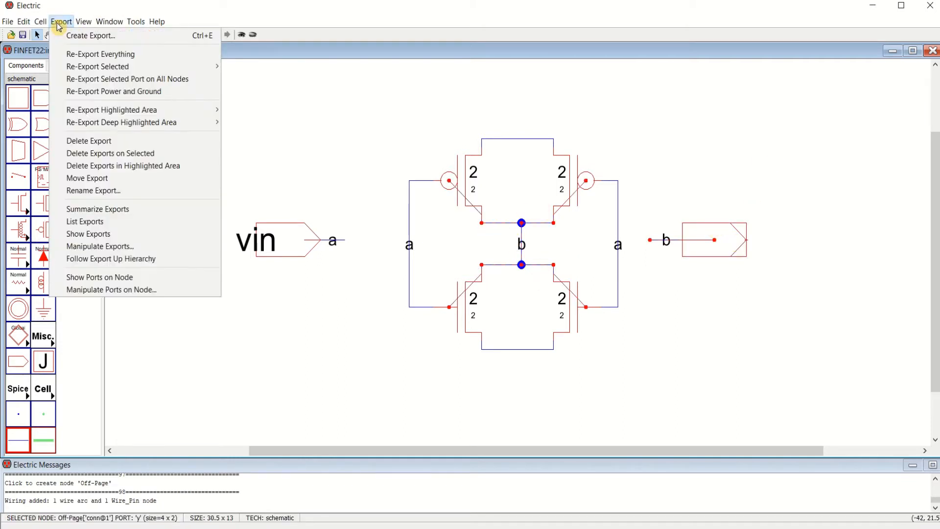
click(75, 38)
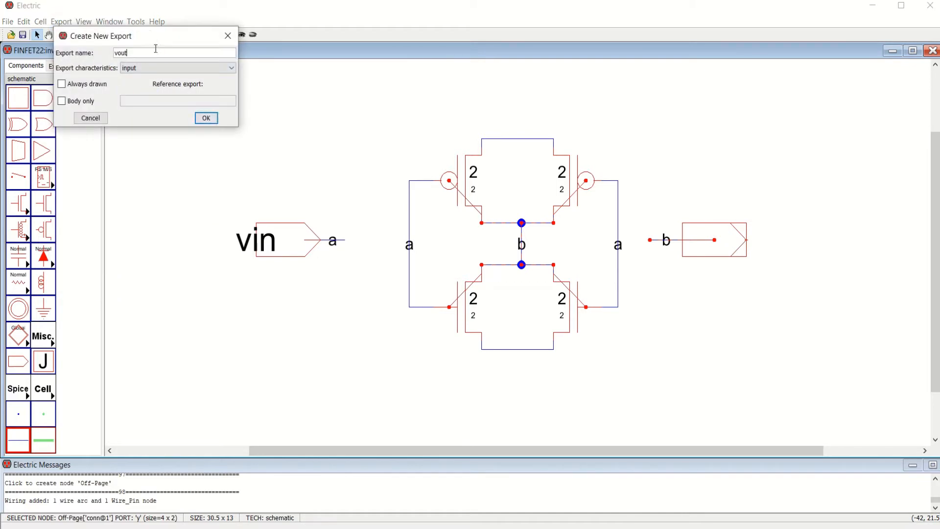
click(161, 69)
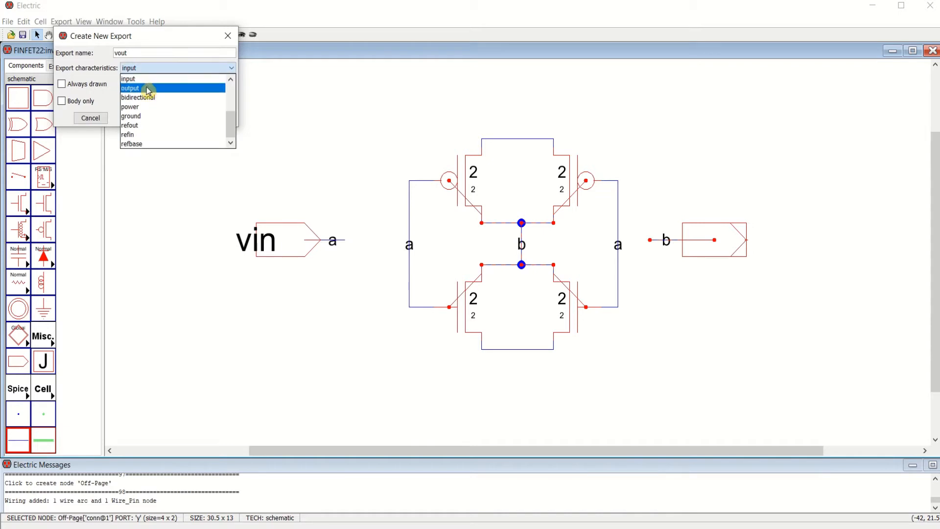
click(149, 89)
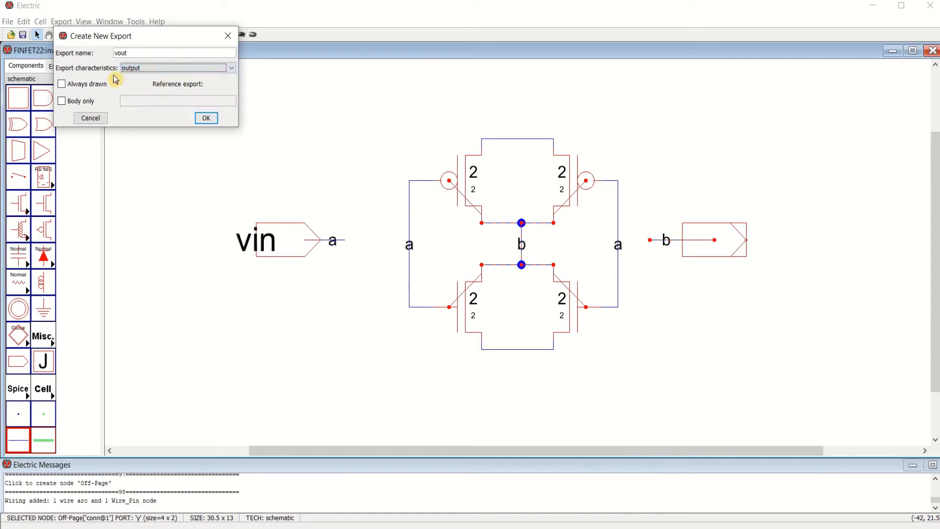
click(208, 119)
click(855, 140)
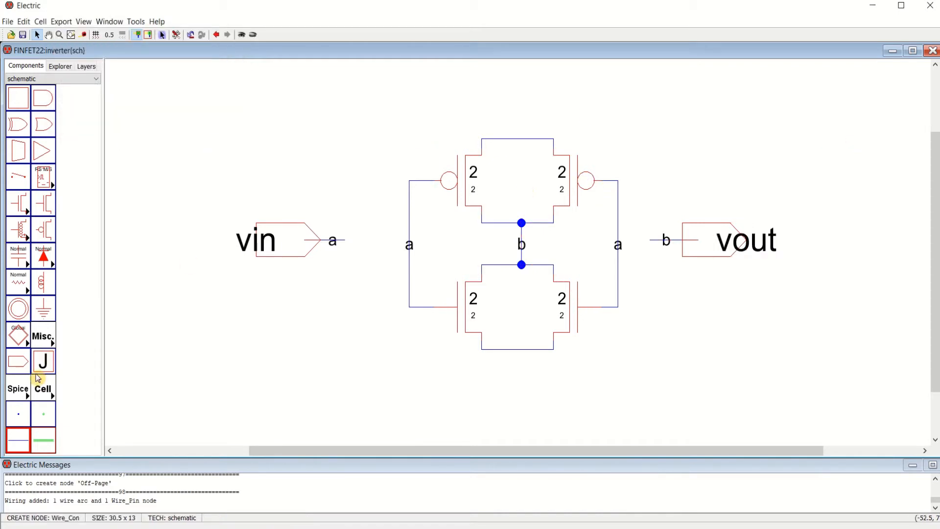
Step: Place a Ground symbol centred below the nMOS pair and a Power symbol centred above the pMOS pair
click(43, 309)
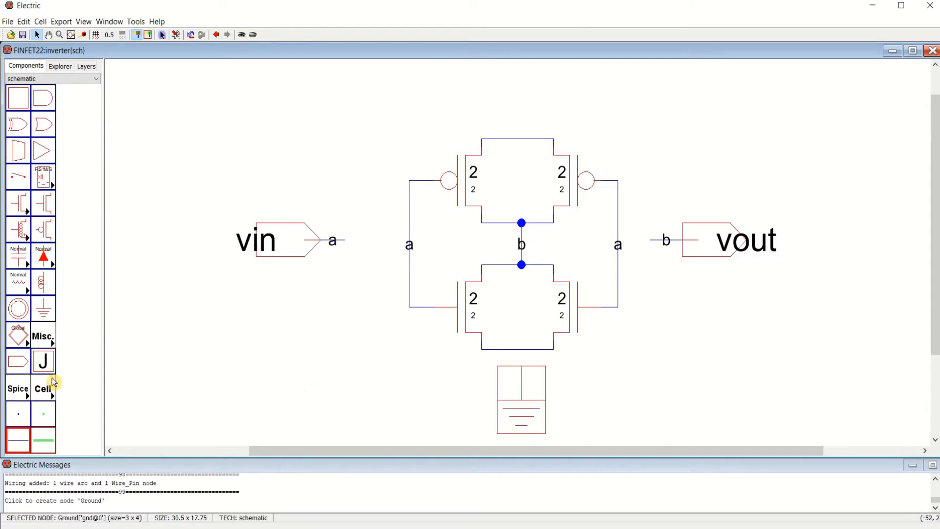
click(18, 309)
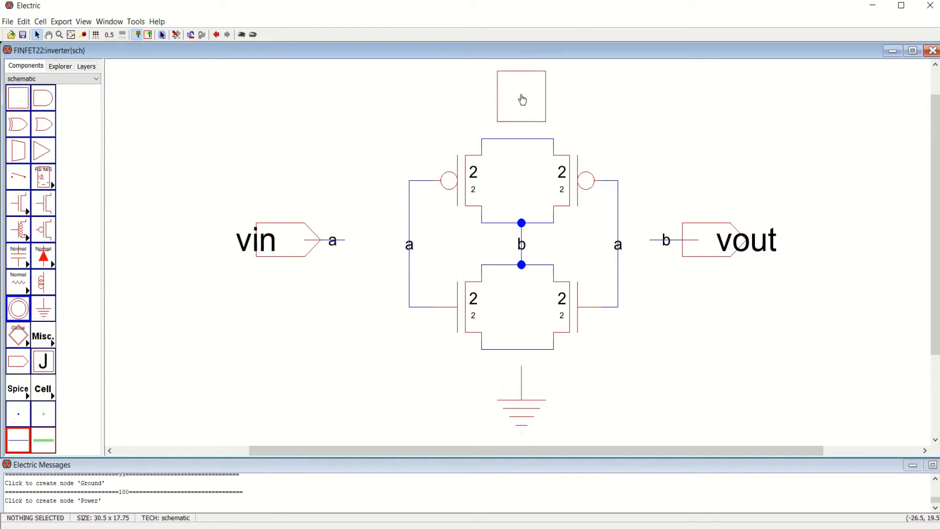
click(523, 100)
Step: Wire the Power symbol to the wire above the pMOS pair and the Ground symbol to the wire below the nMOS pair
right_click(521, 142)
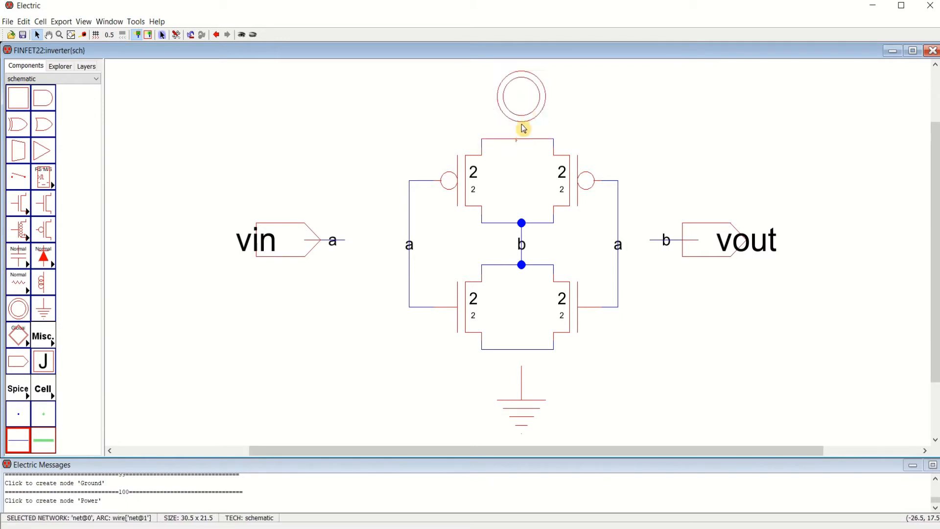
right_click(522, 95)
click(651, 113)
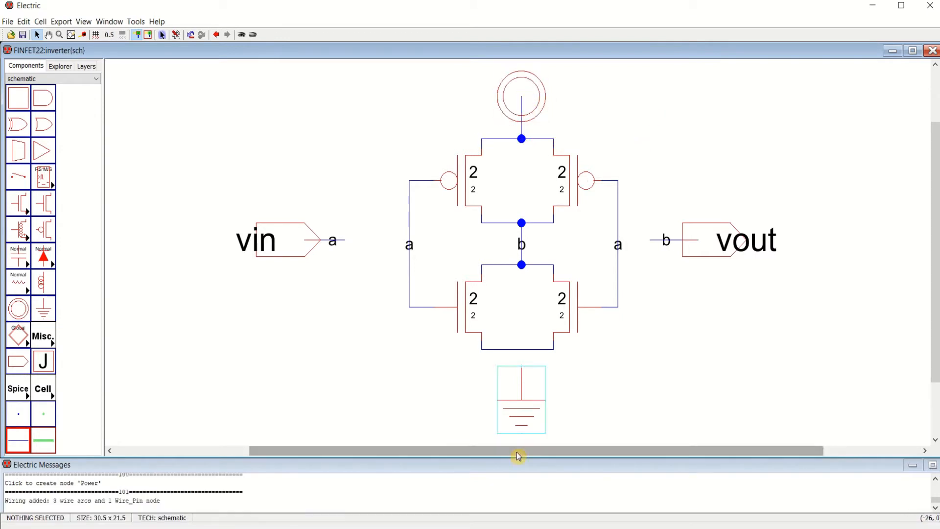
click(523, 371)
right_click(522, 351)
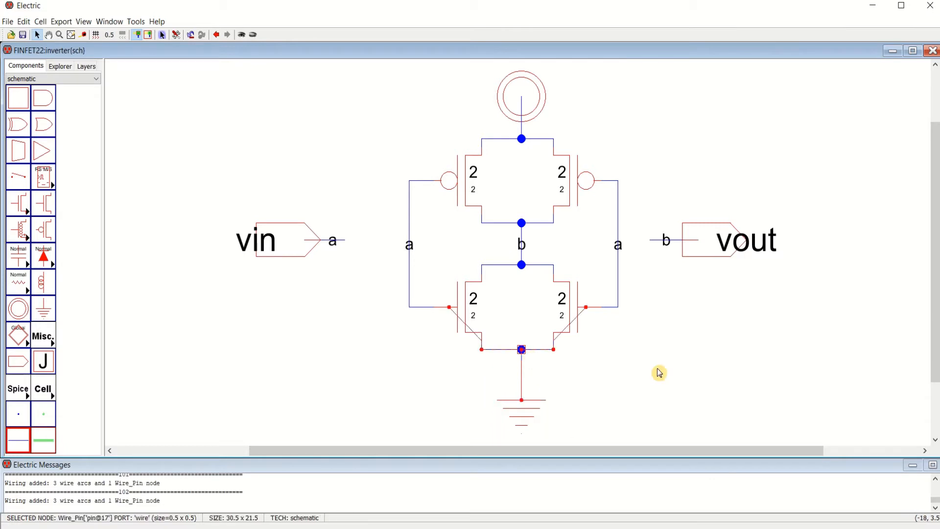
click(644, 379)
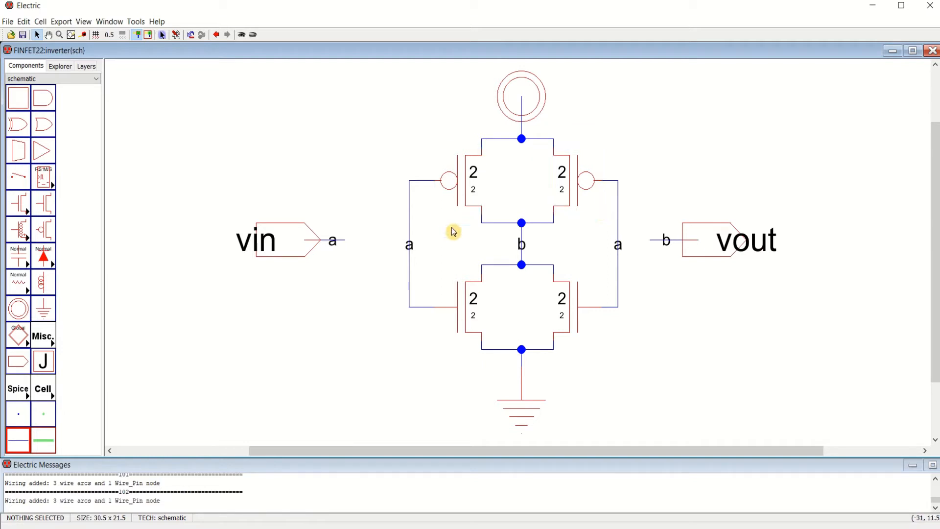
Step: Set the width of both pMOS transistors to 20
double_click(456, 182)
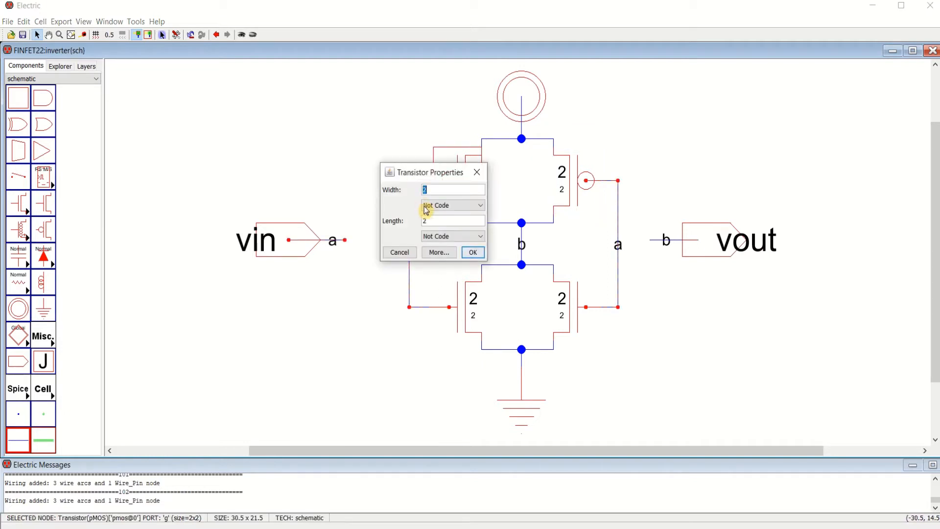
text(0)
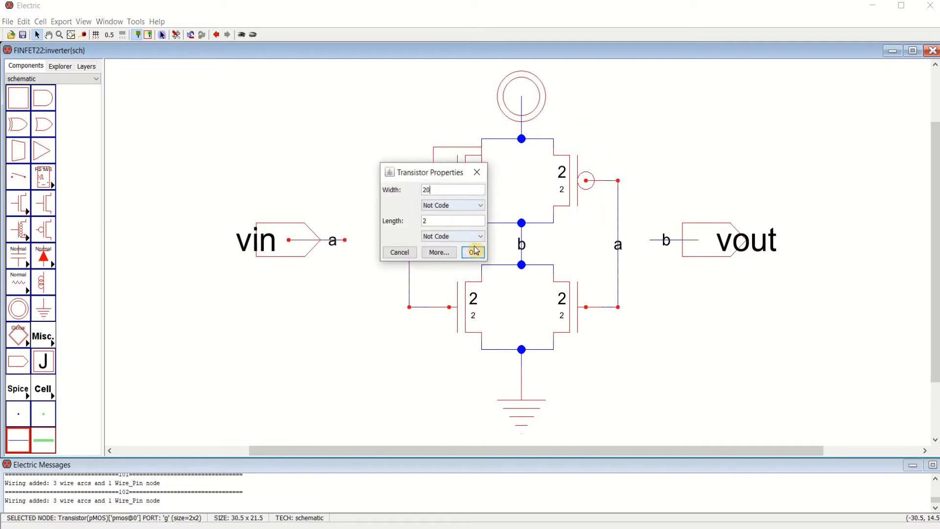
click(474, 252)
click(708, 144)
double_click(575, 182)
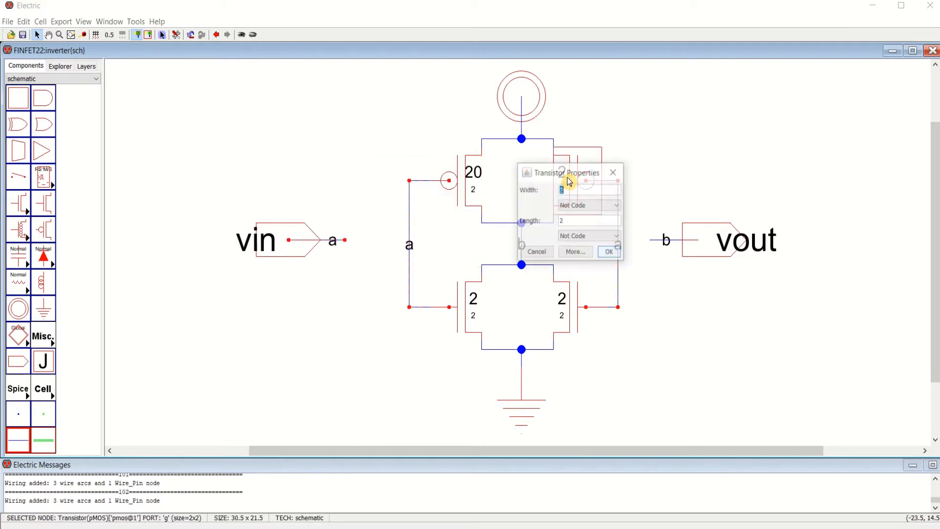
text(20)
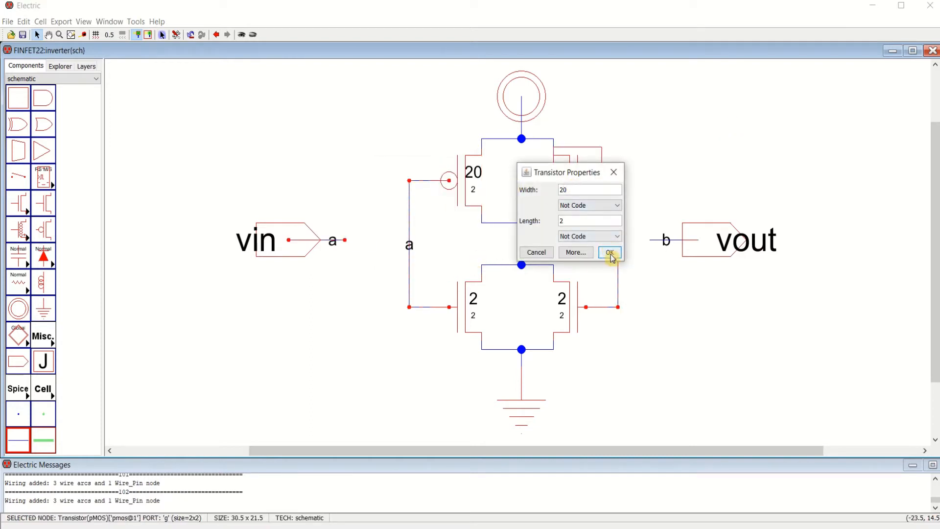
click(609, 252)
Step: Set the width of both nMOS transistors to 10
double_click(464, 314)
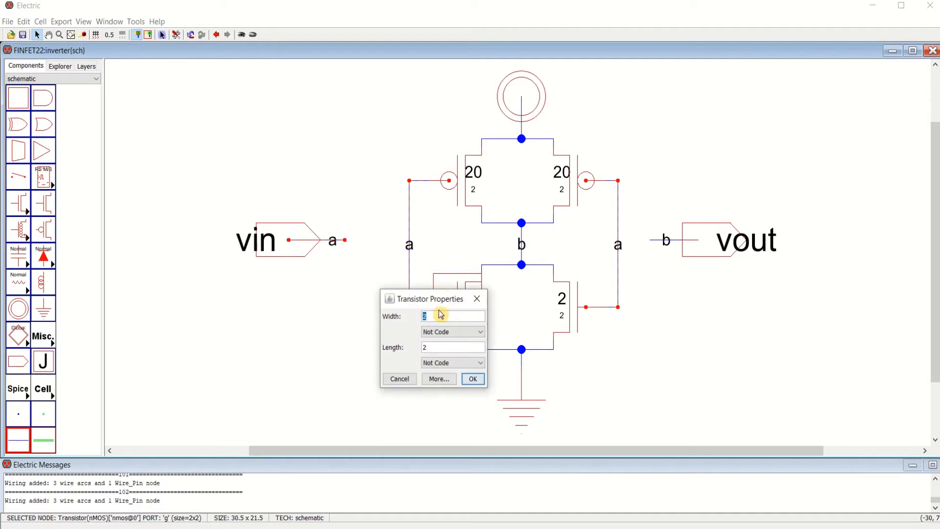
text(10)
click(473, 378)
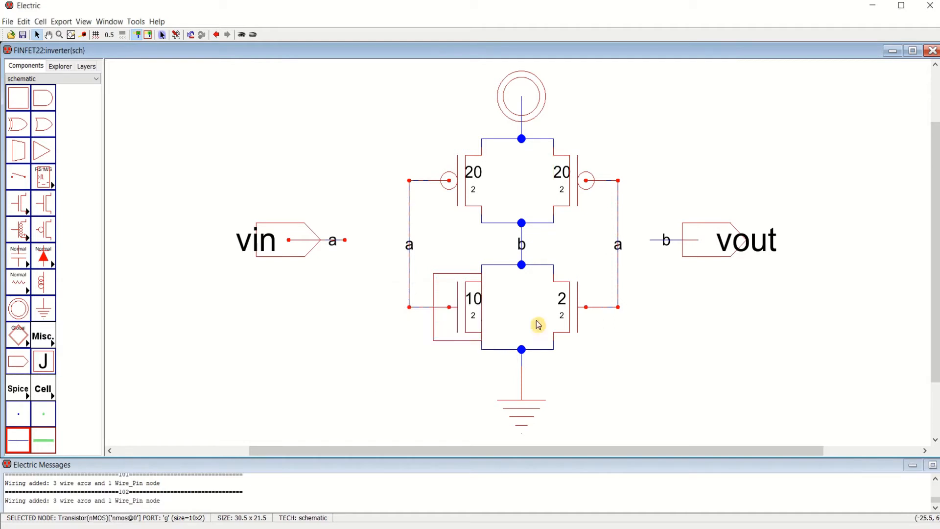
click(572, 310)
double_click(572, 311)
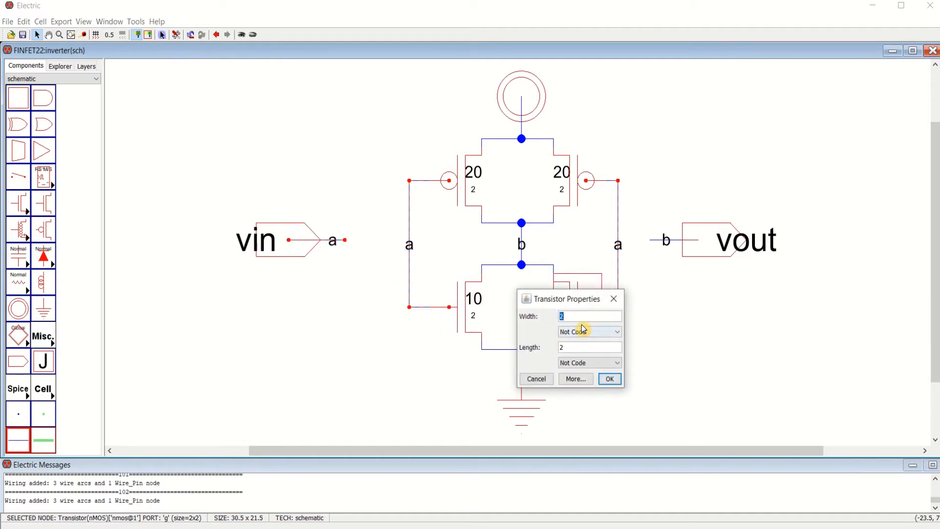
click(610, 379)
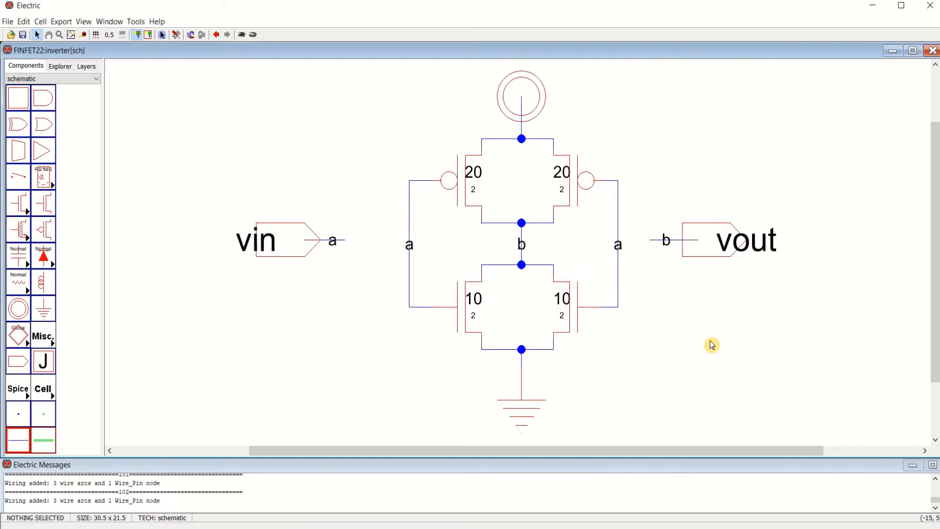
click(712, 346)
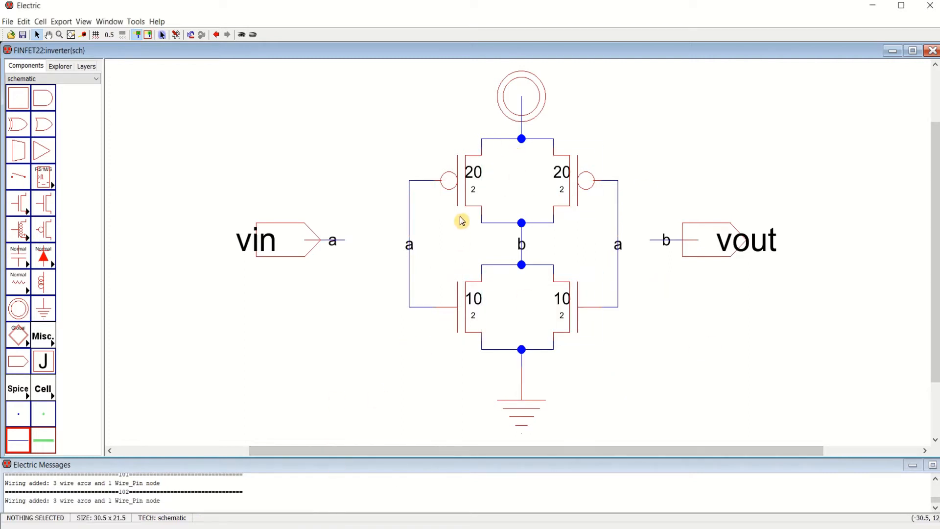
Step: Add a SPICE model to the left pMOS transistor and move its label about 3 units left and 3 units up
click(463, 191)
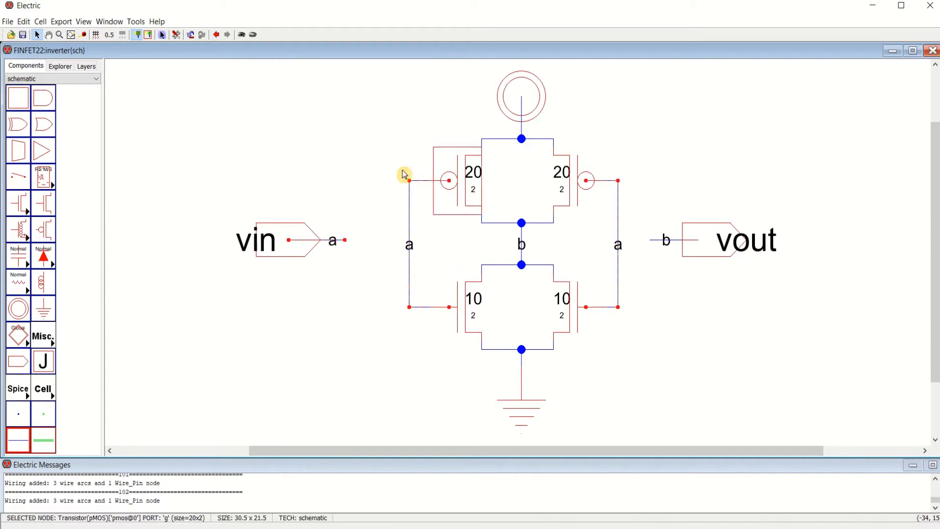
click(341, 184)
click(460, 186)
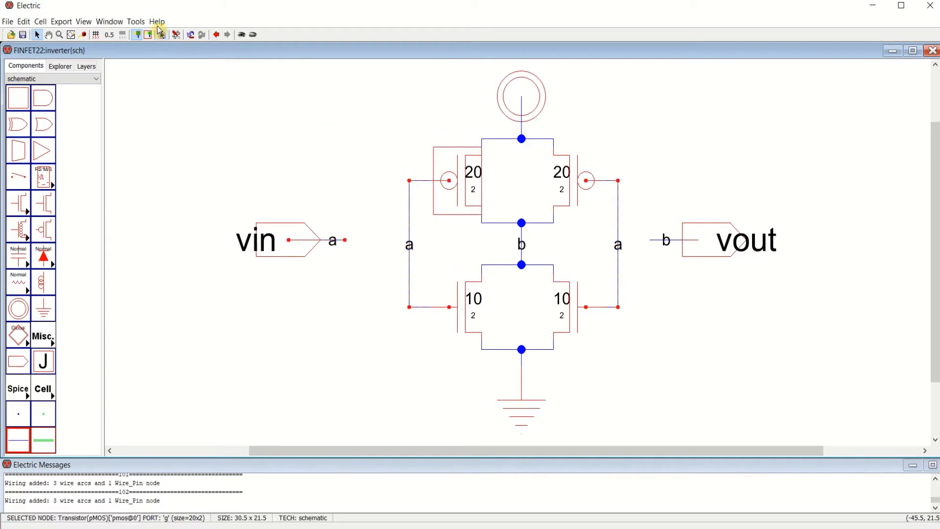
click(133, 23)
mouse_move(146, 59)
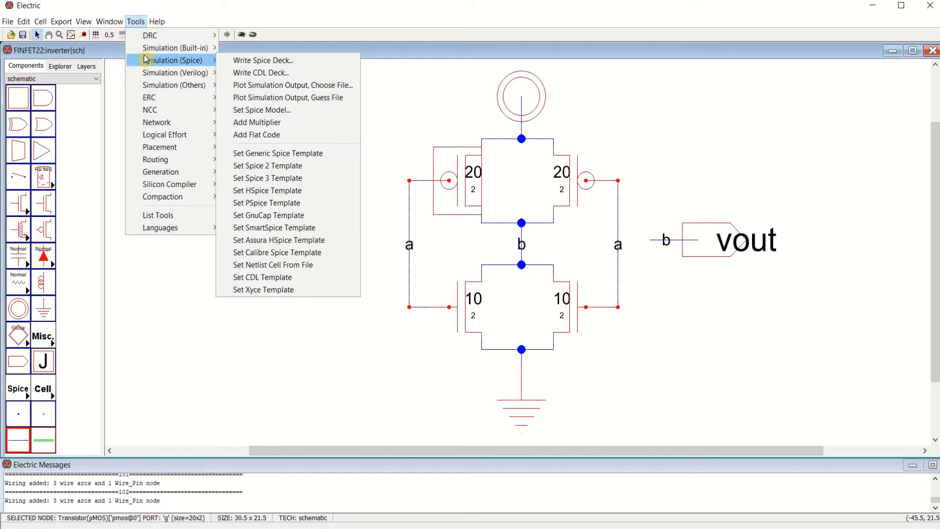
click(259, 111)
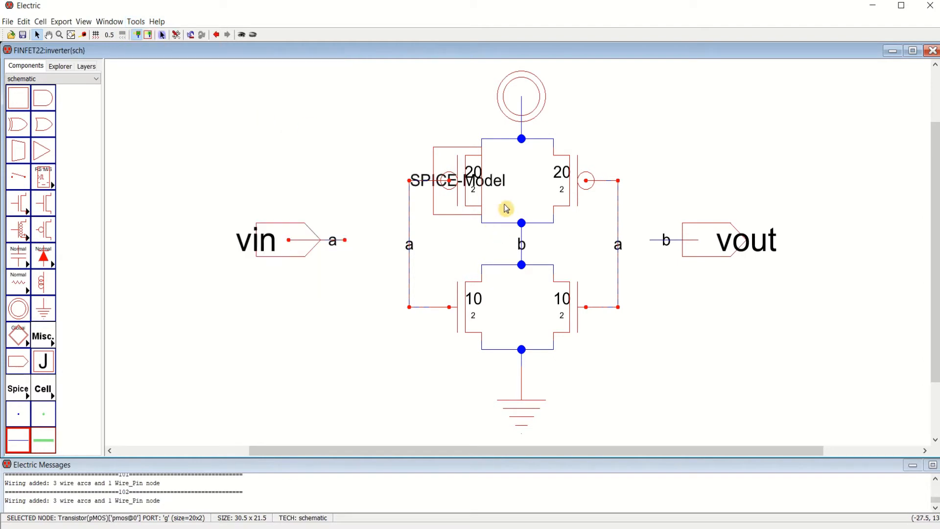
drag(502, 189, 455, 138)
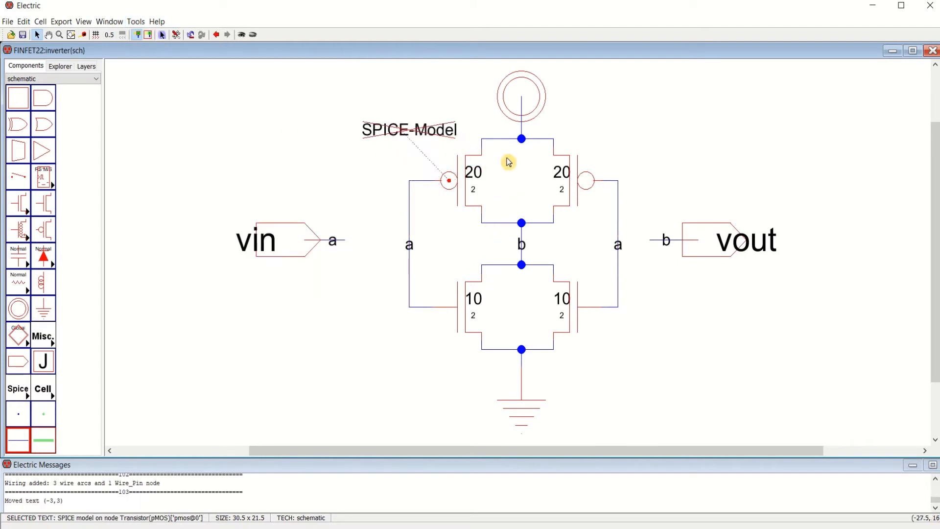
Step: Add a SPICE model to the right pMOS transistor and move its label about 3.5 units right and 2 units up
click(573, 189)
click(135, 22)
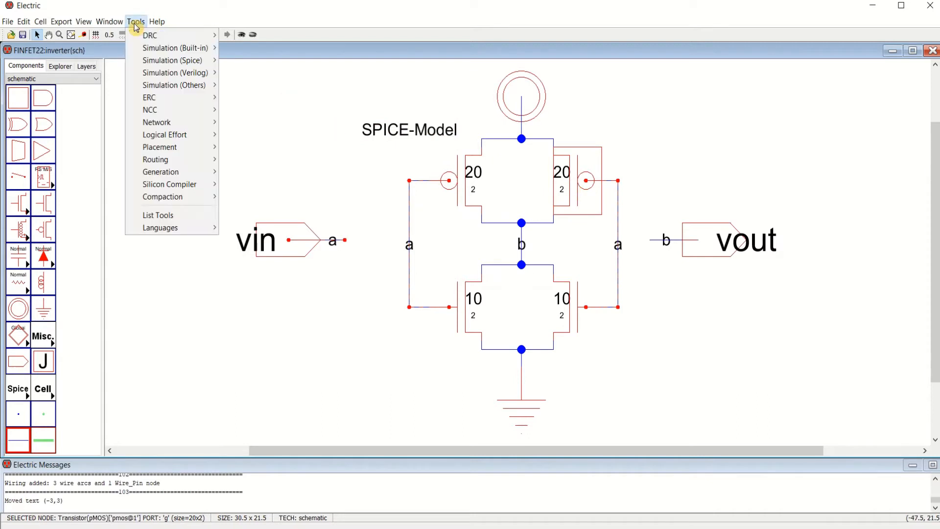
mouse_move(185, 60)
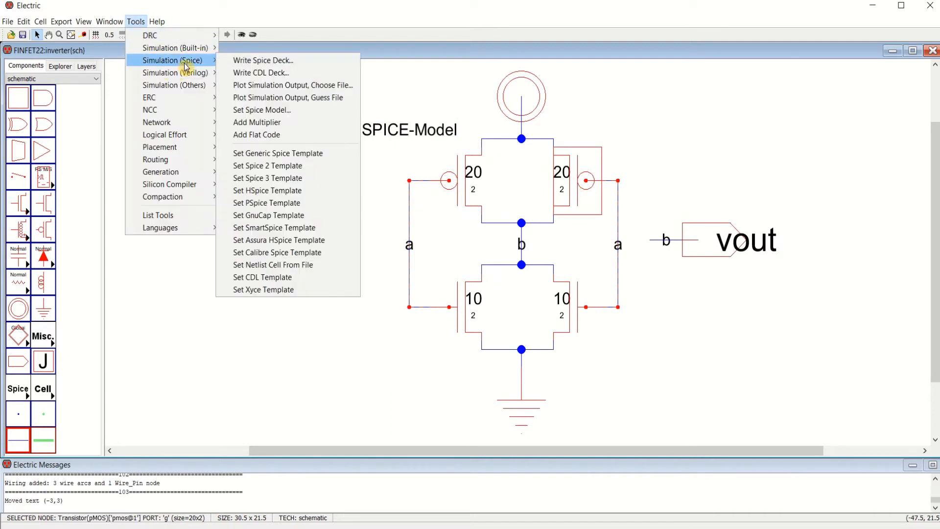
click(272, 110)
click(614, 188)
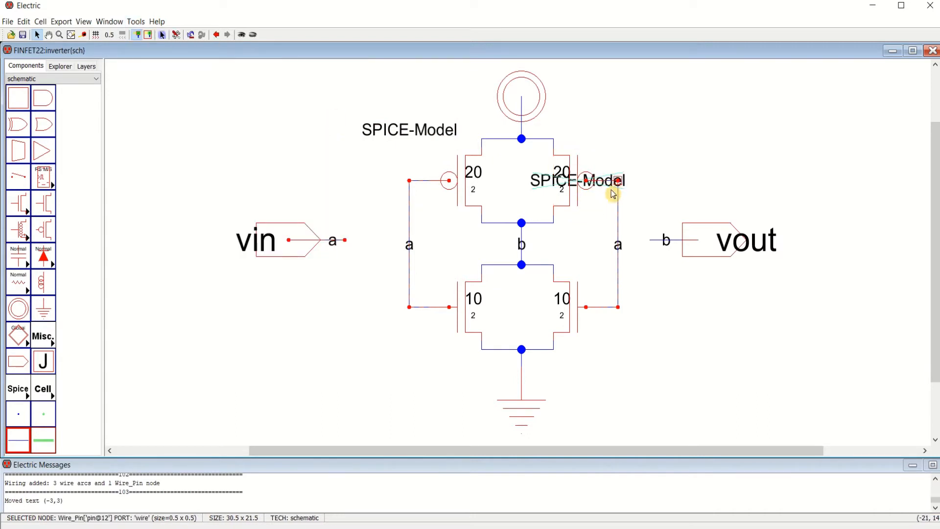
click(600, 188)
drag(603, 191, 660, 154)
click(676, 167)
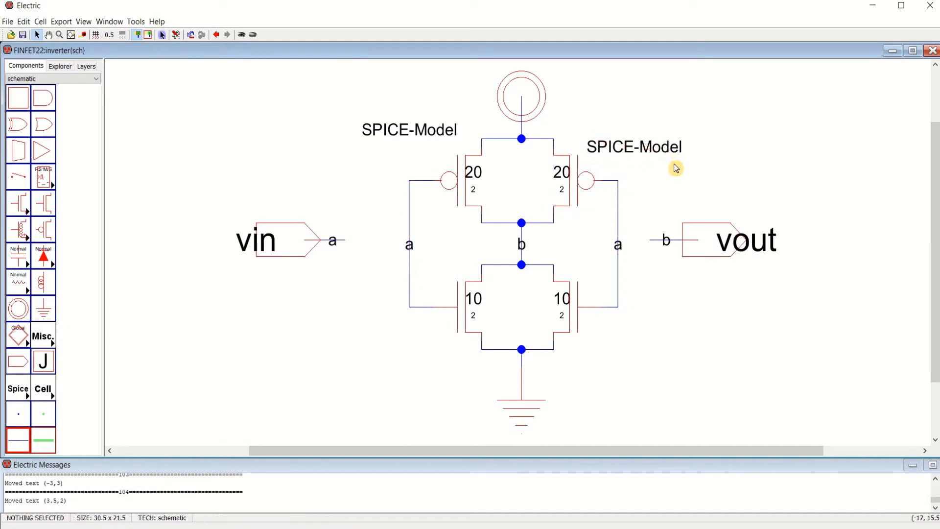
Step: Add a SPICE model to the left nMOS transistor and move its label about 0.5 units left and 2.5 units down
click(461, 327)
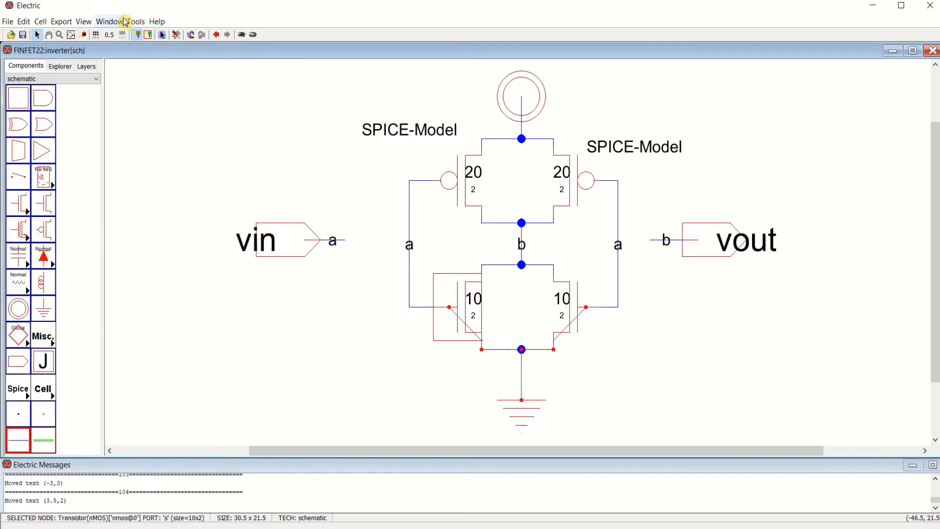
click(130, 23)
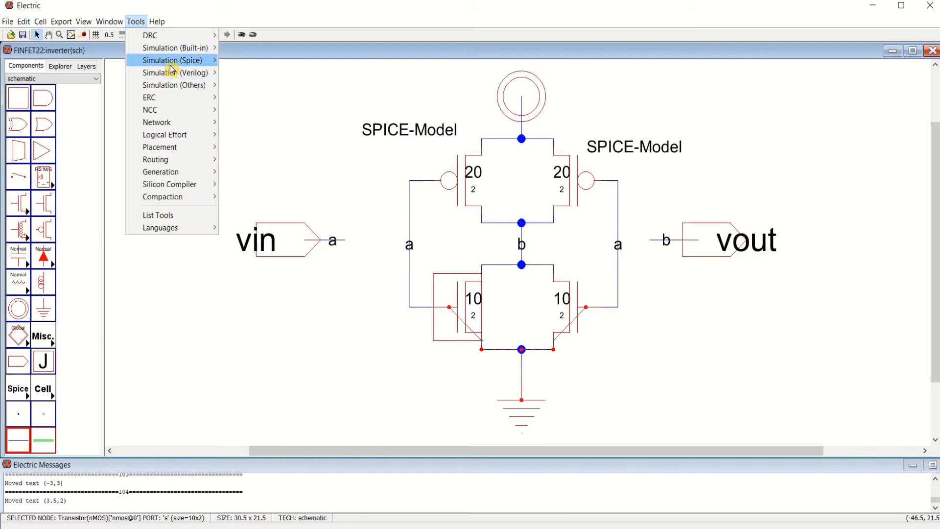
mouse_move(167, 60)
click(262, 110)
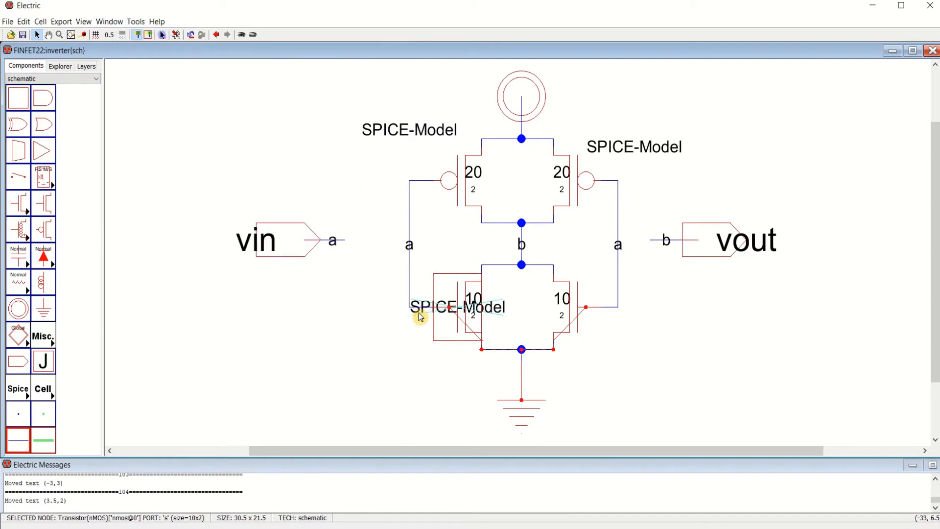
drag(422, 316, 414, 357)
Step: Add a SPICE model to the right nMOS transistor and move its label about 3.5 units right and 2 units down
click(571, 317)
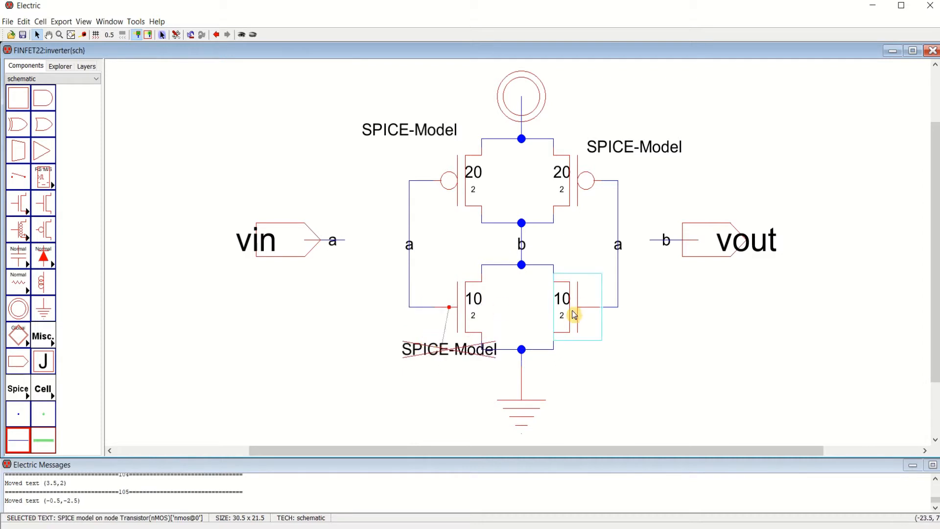
click(134, 22)
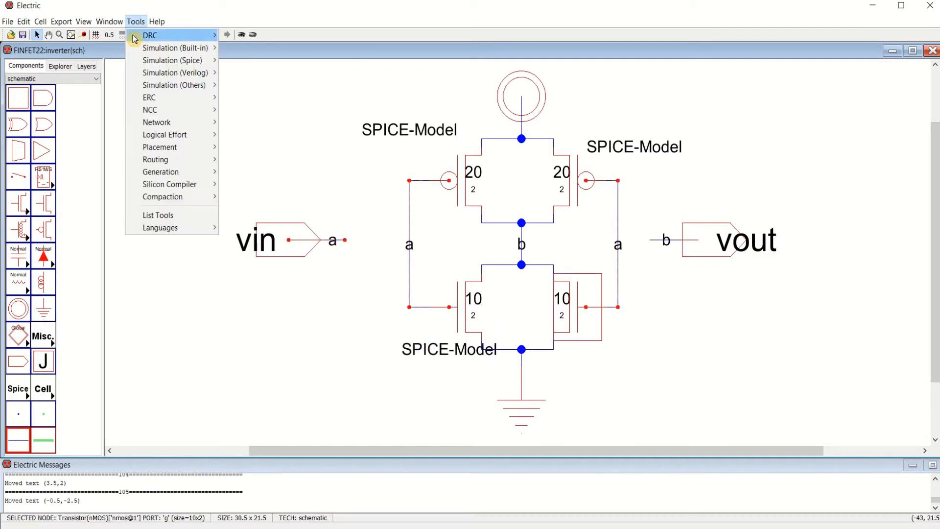
mouse_move(159, 60)
click(276, 110)
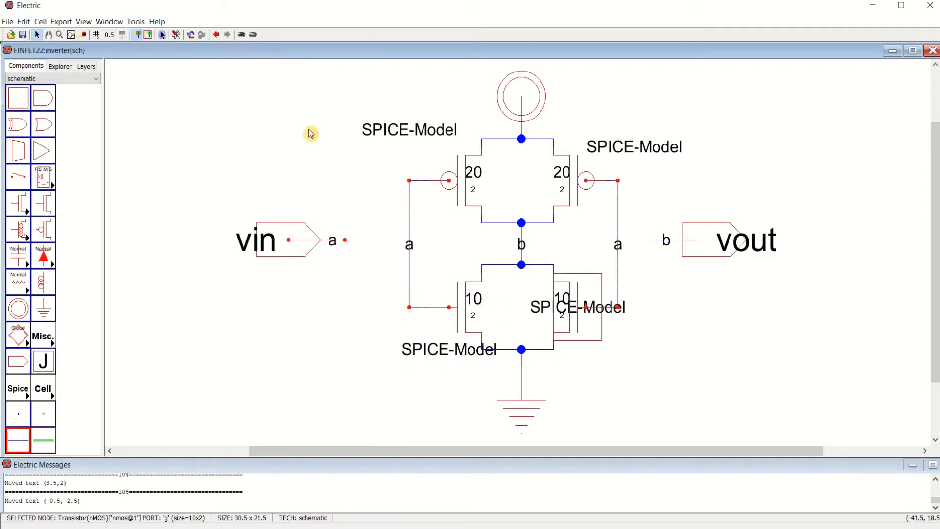
click(605, 316)
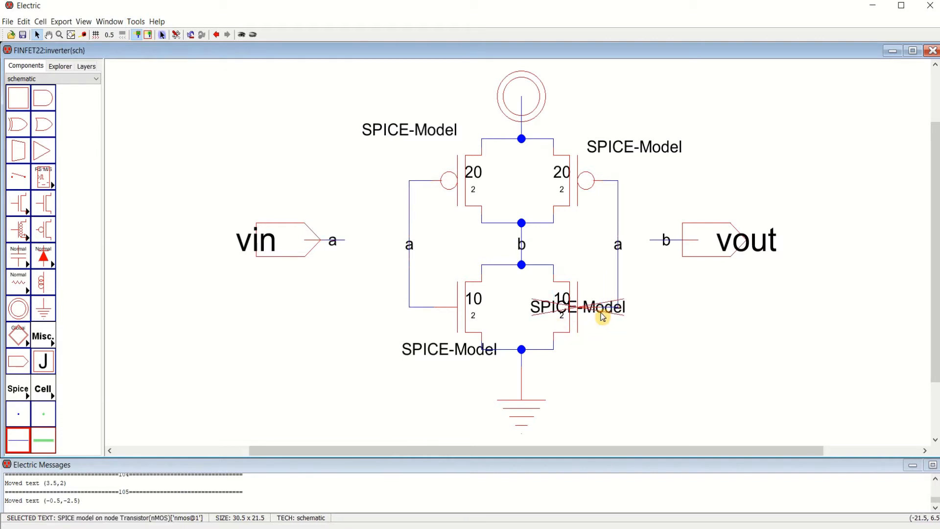
drag(605, 316, 654, 348)
Step: Set the SPICE model name of both nMOS transistors to CMOSN
double_click(630, 353)
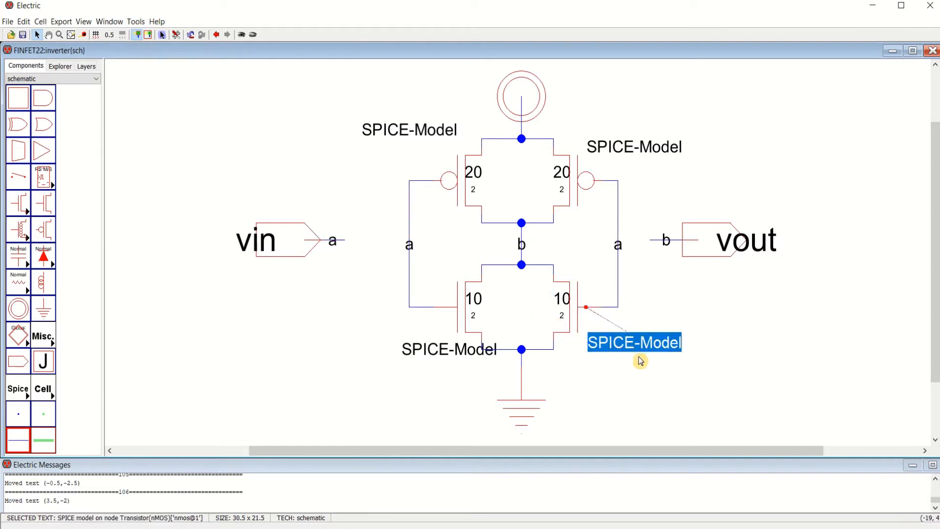
text(CMOSN)
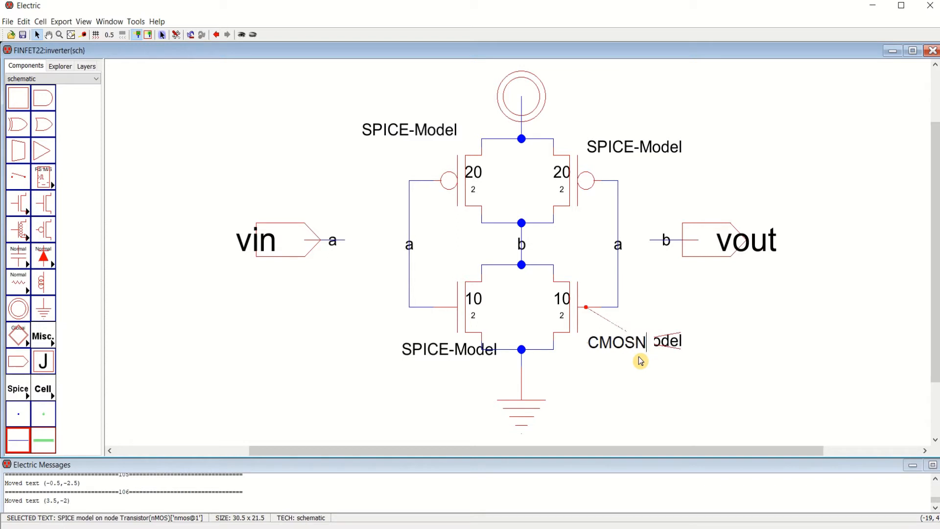
key(Return)
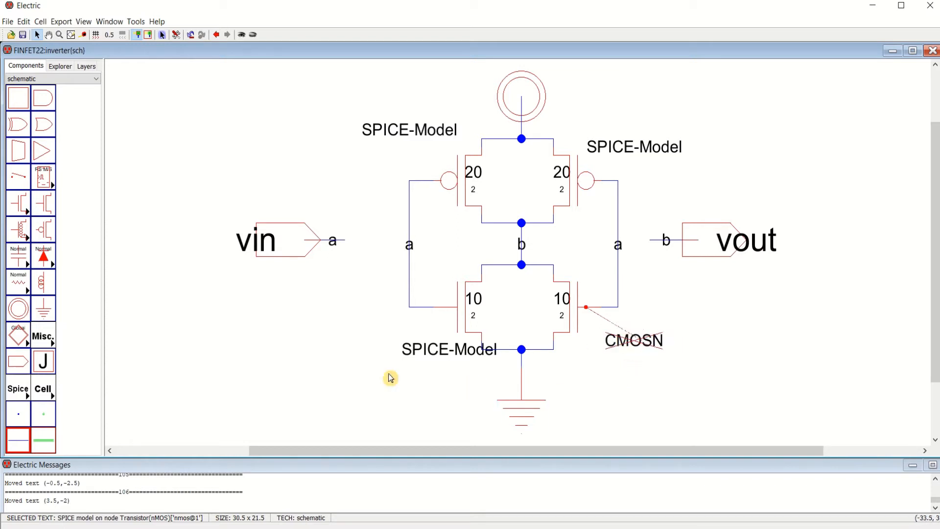
click(443, 351)
double_click(443, 351)
text(CMOSN)
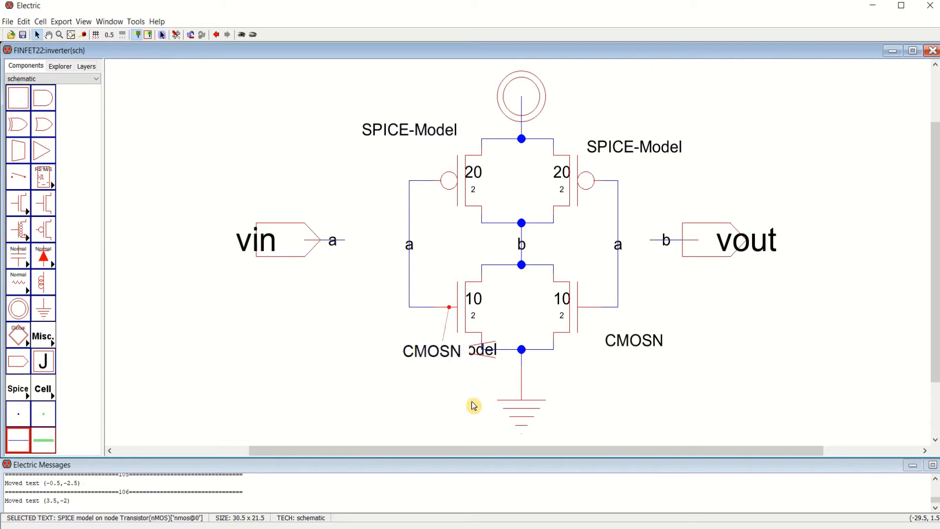
key(Return)
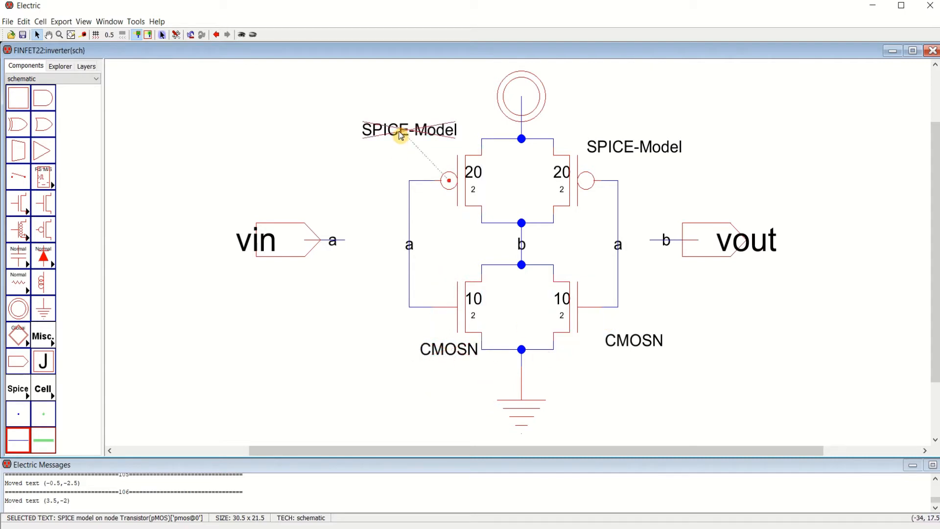
Step: Set the SPICE model name of both pMOS transistors to CMOSP
double_click(401, 131)
text(CMOSP)
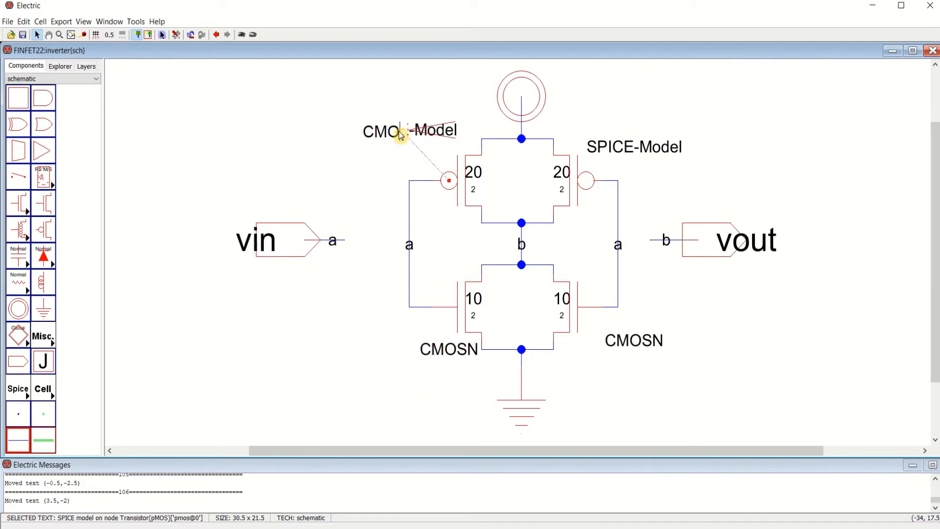
click(647, 147)
double_click(637, 154)
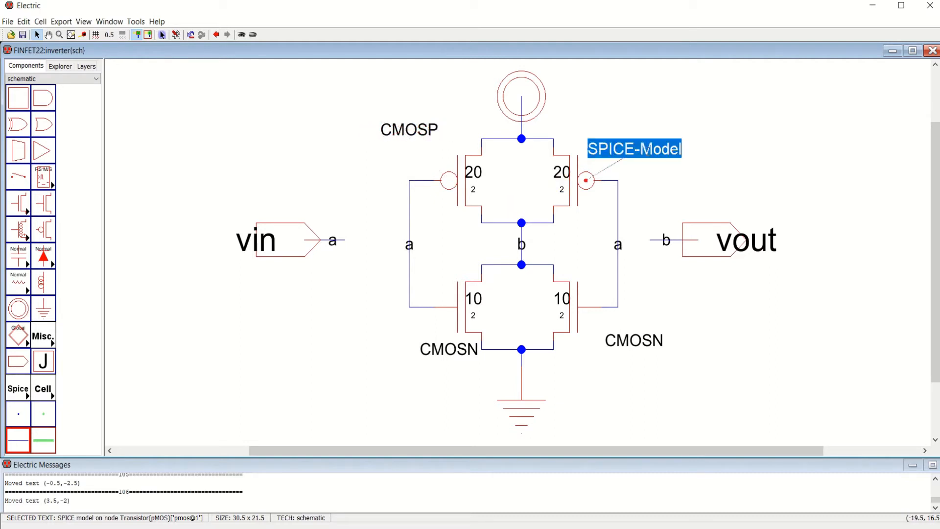
text(CMOSP)
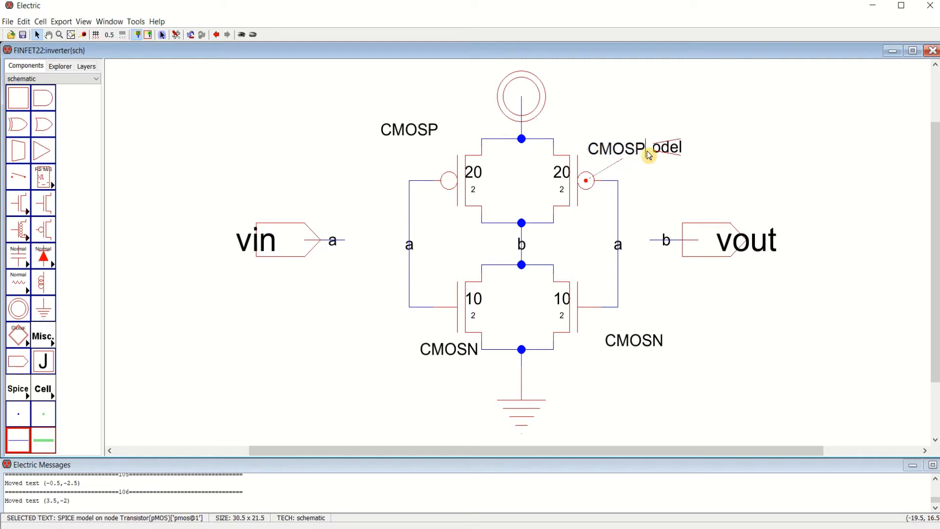
key(Return)
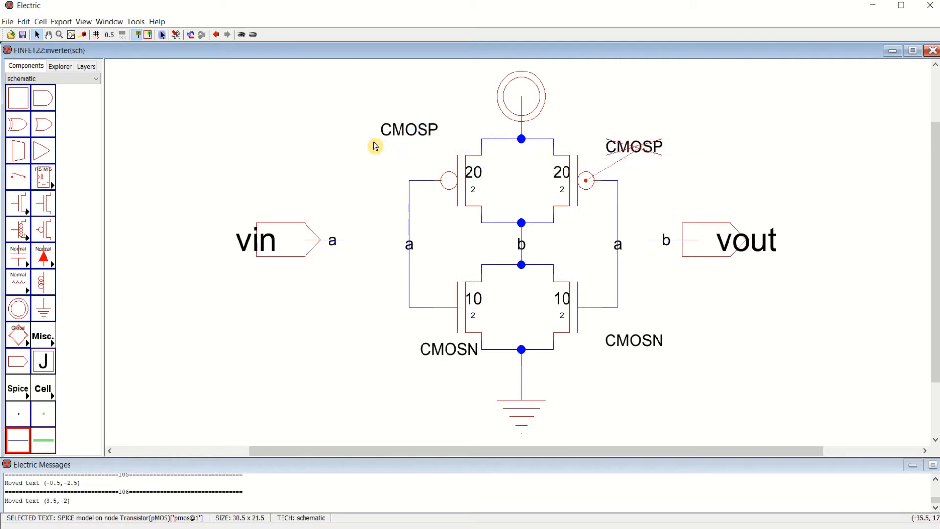
Step: Move the left pMOS transistor's CMOSP label about 0.5 units right and 0.5 units down
click(410, 130)
drag(411, 132, 419, 141)
click(817, 118)
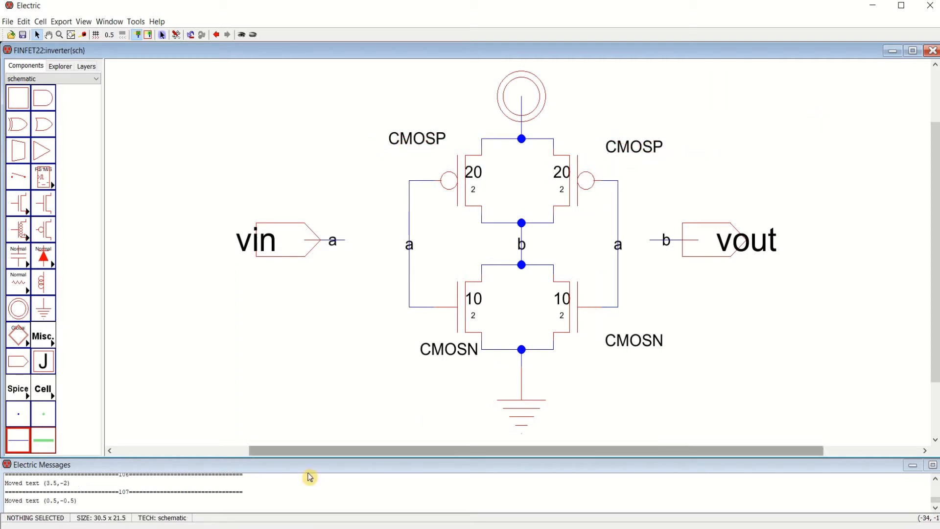
Step: Switch to File Explorer and open the tsmc_018um_model text file from the C:\Electric folder
key(super+e)
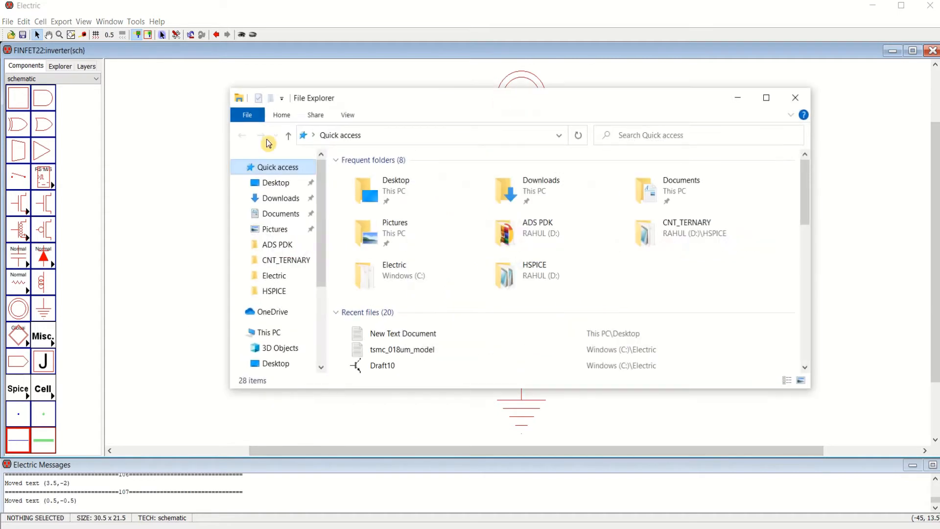
double_click(409, 282)
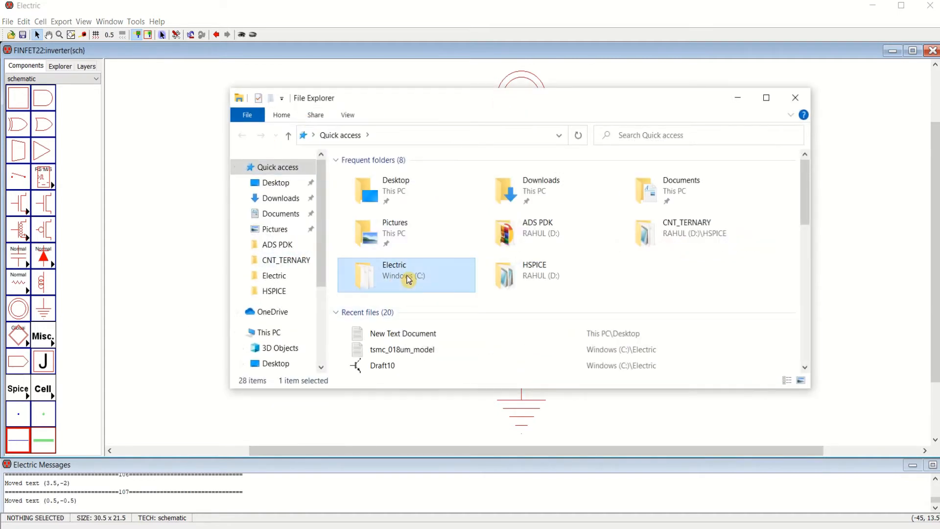
click(557, 236)
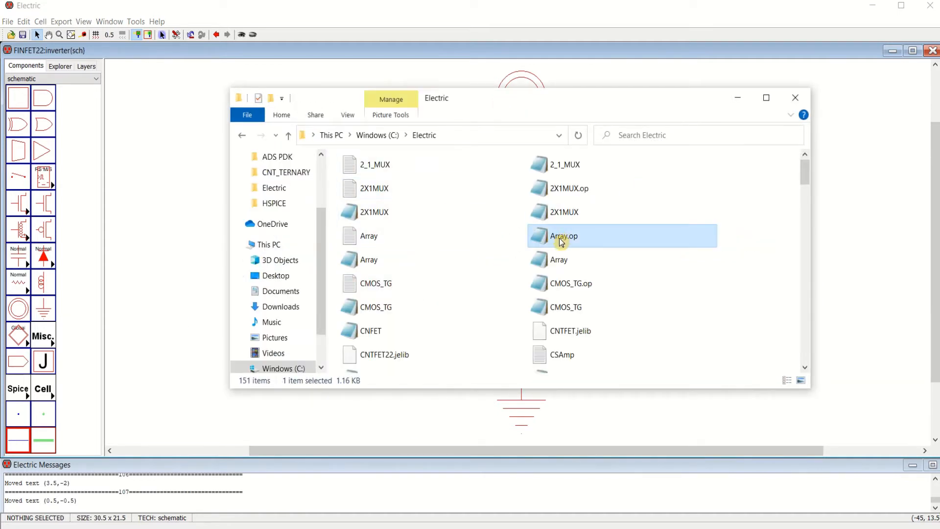
key(t)
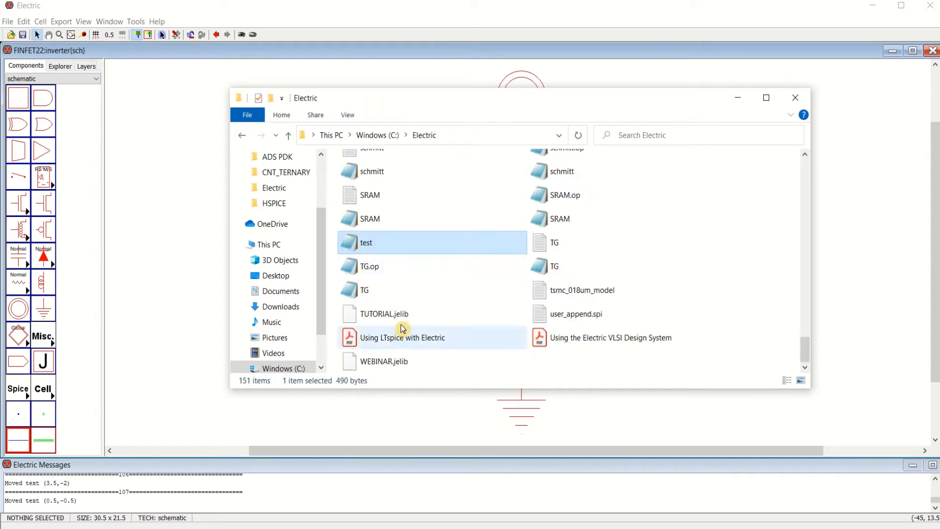
double_click(582, 294)
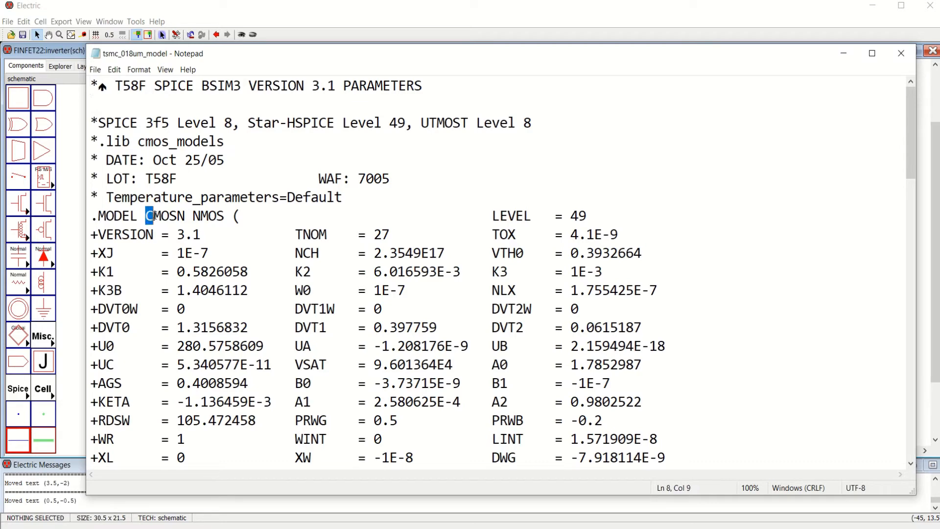
Step: Examine the NMOS and PMOS model names in the tsmc_018um_model file, and close the file and its folder
scroll(321, 259, down, 7)
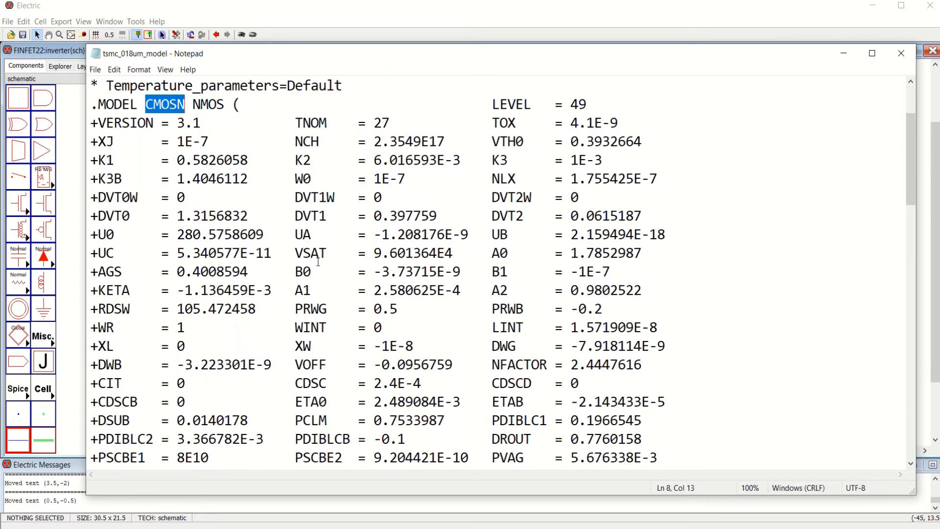
scroll(221, 363, down, 3)
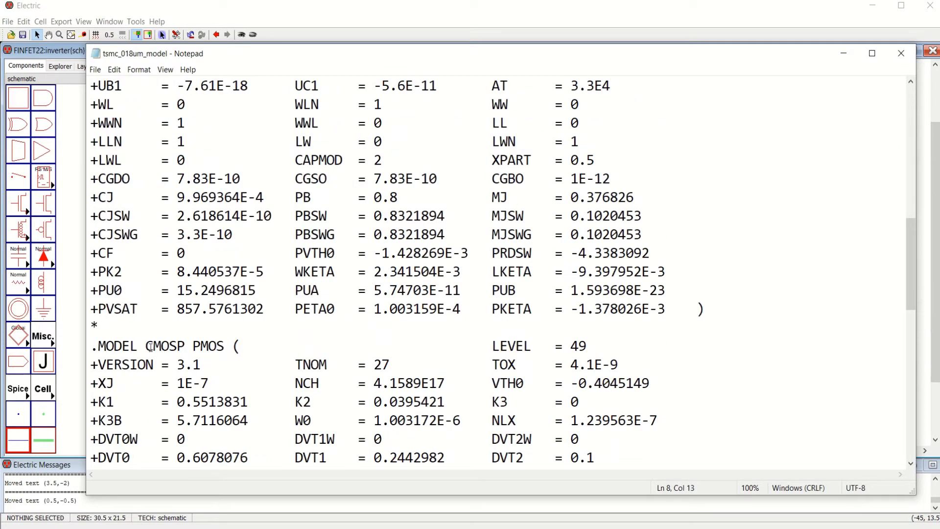
drag(152, 346, 177, 346)
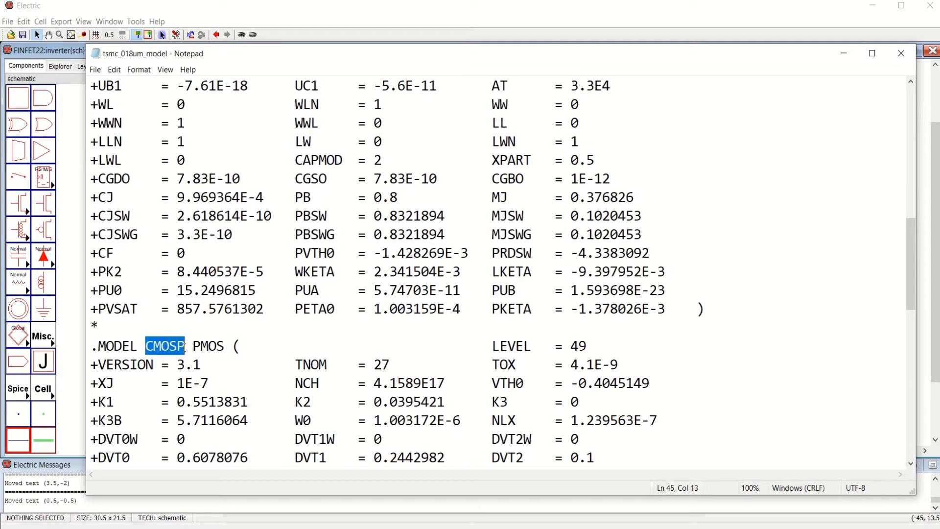
click(902, 55)
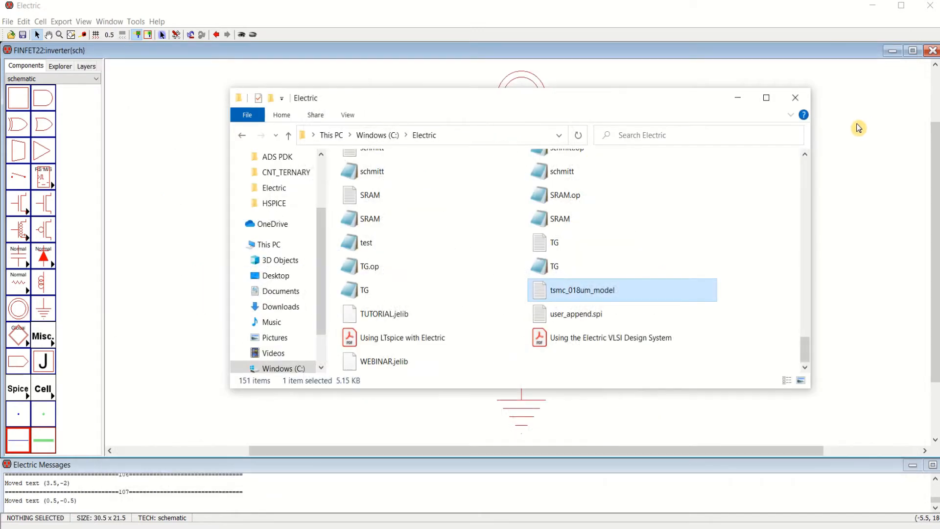
click(798, 98)
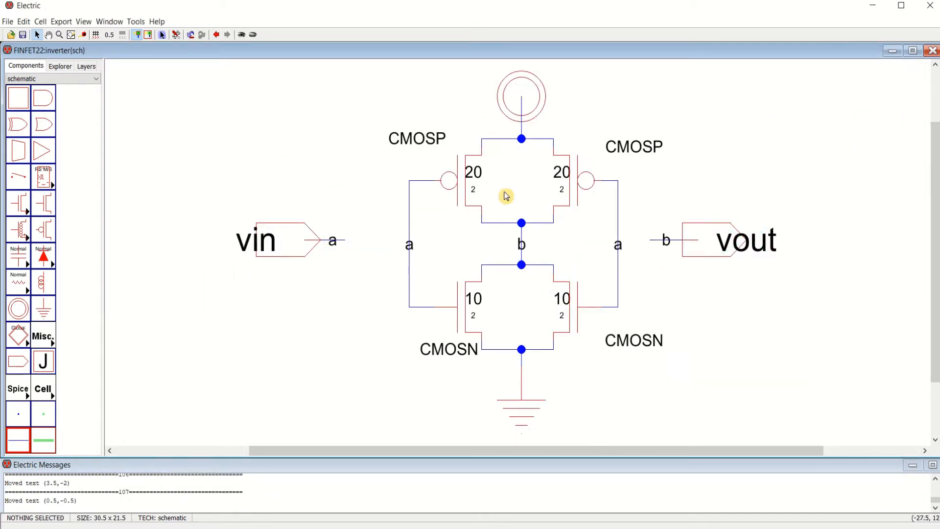
Step: Run a DRC check on the inverter schematic
click(135, 21)
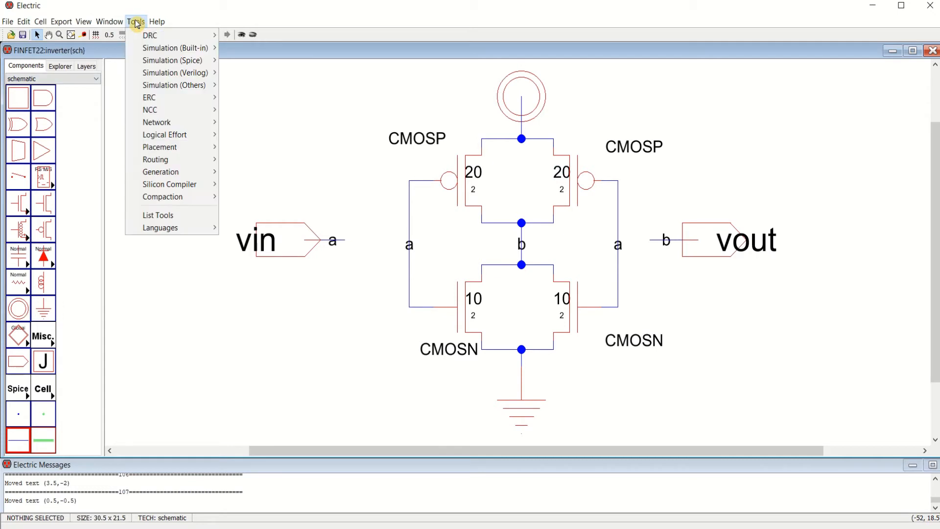
mouse_move(145, 41)
click(269, 37)
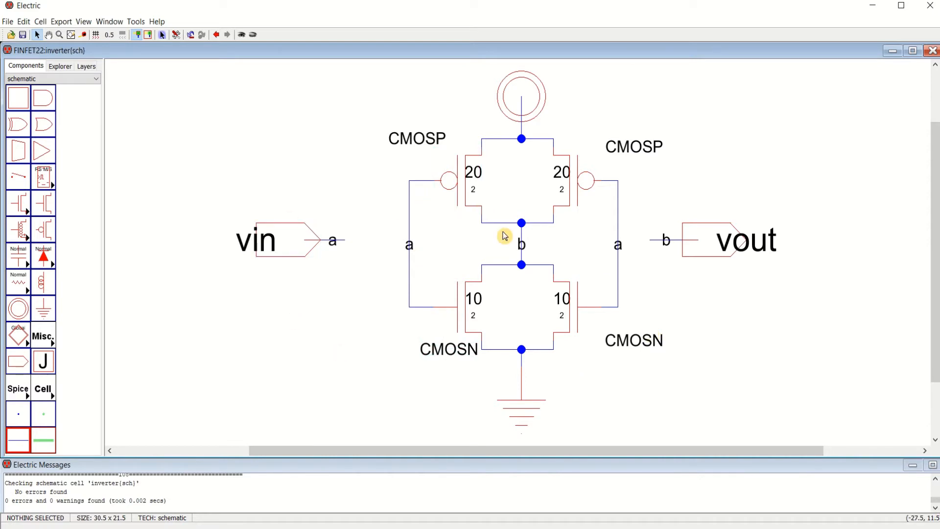
Step: Place a SPICE Code text object below the vout export
click(53, 347)
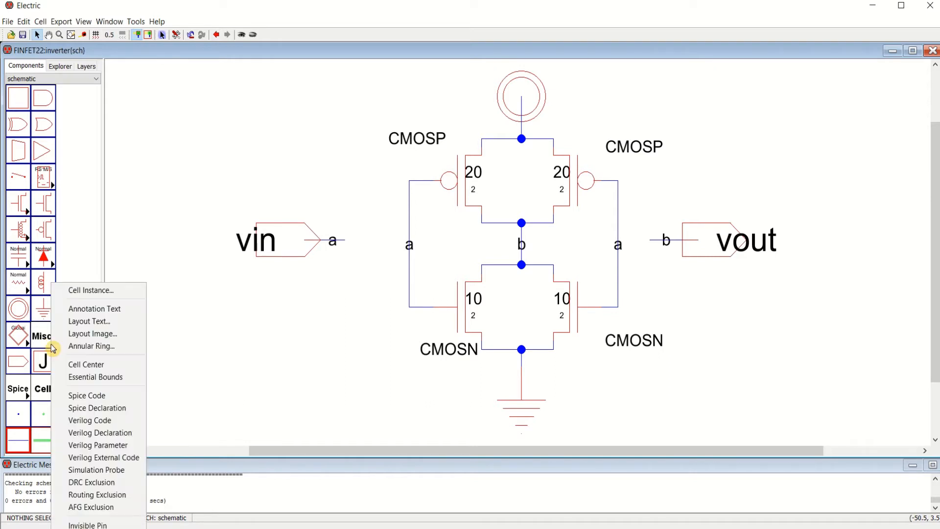
click(111, 395)
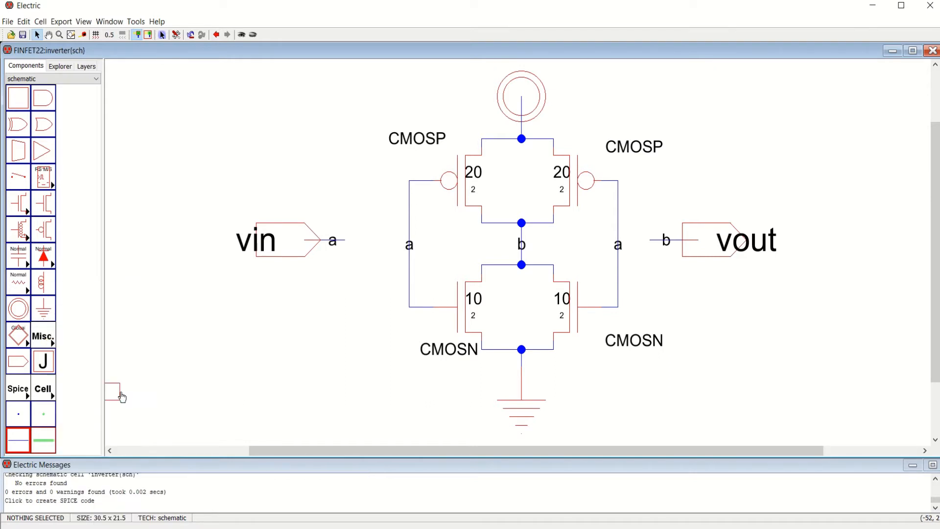
click(736, 316)
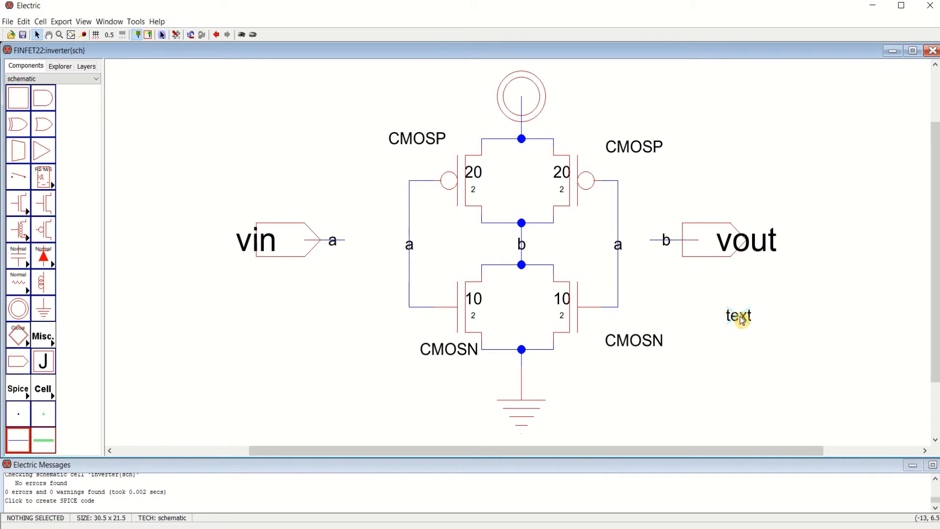
Step: Switch to the New Text Document in Notepad, copy all its SPICE lines from vdd through .include, and return to Electric
click(338, 528)
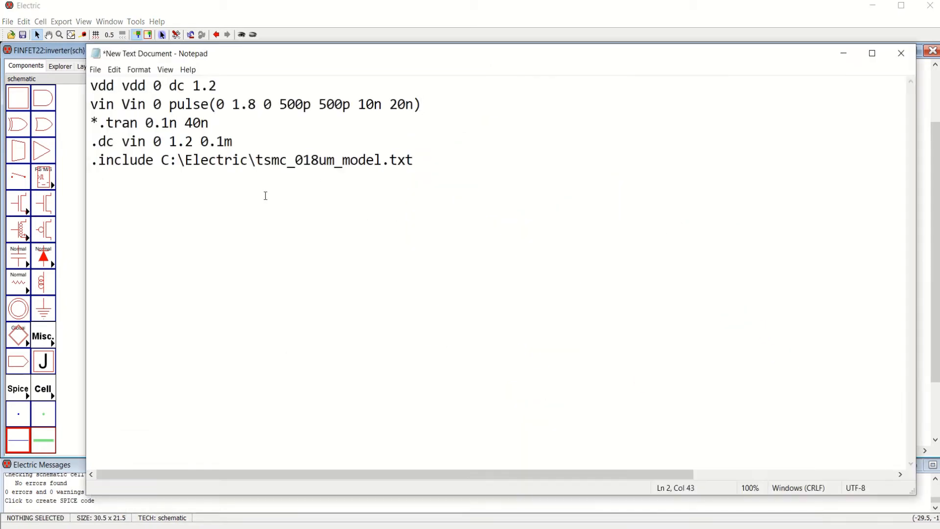
drag(91, 87, 416, 161)
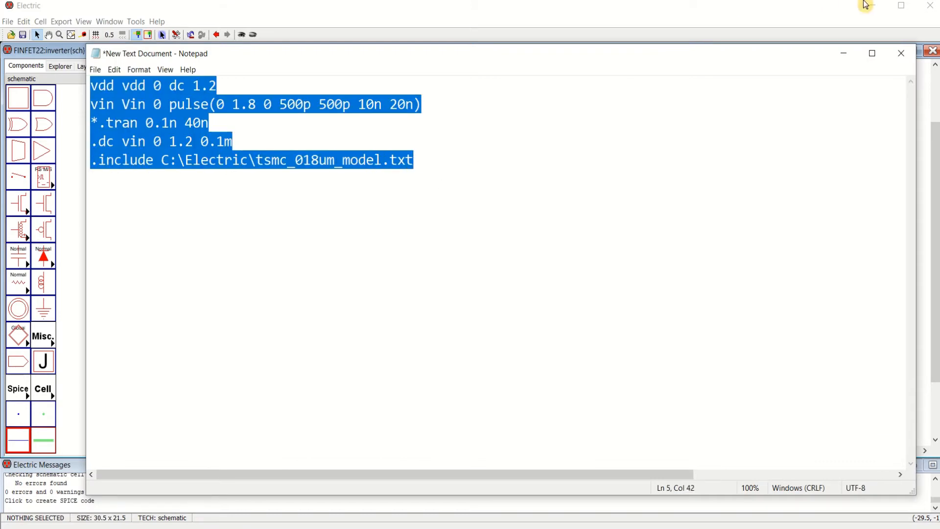
click(896, 52)
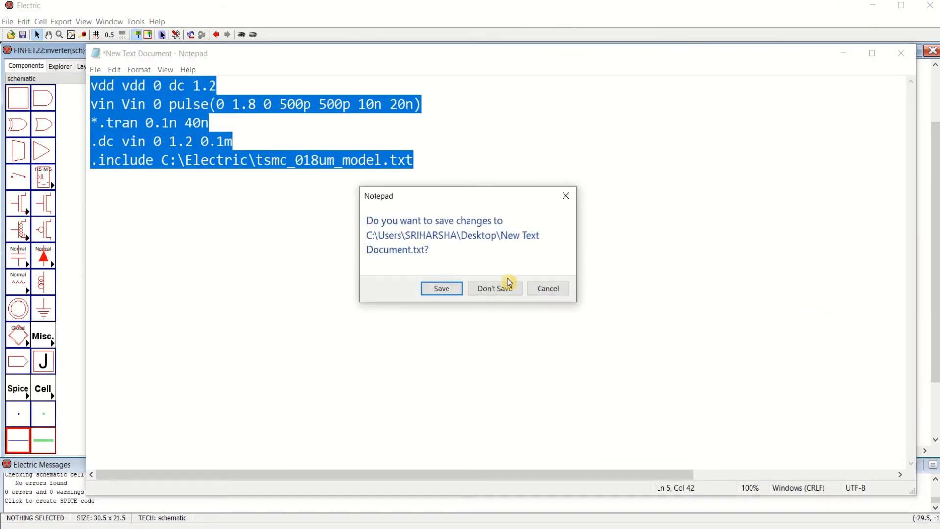
click(549, 288)
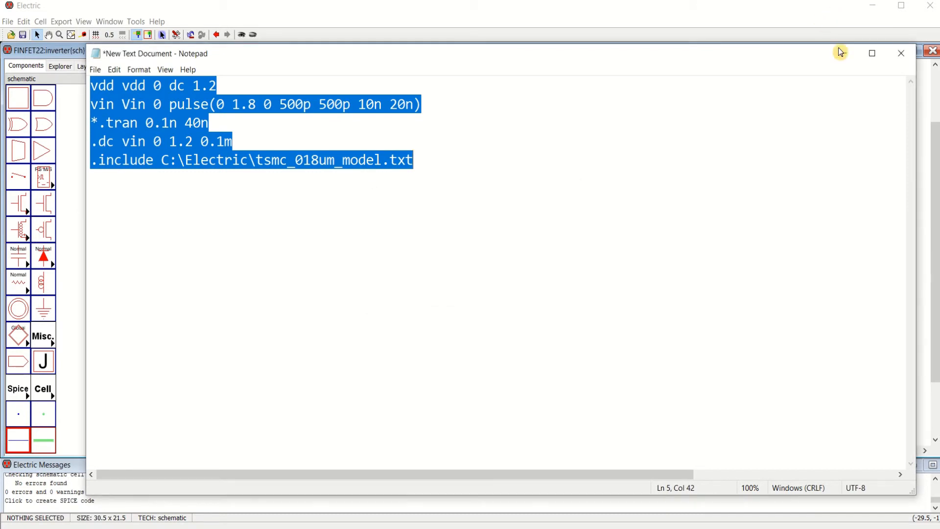
click(842, 53)
Step: Replace the placeholder text of the SPICE code object with the copied SPICE lines
click(745, 326)
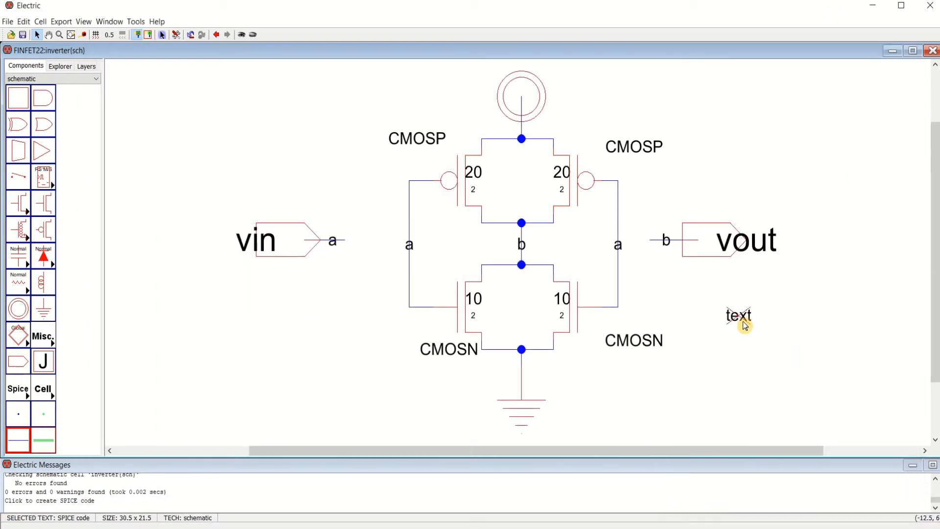
double_click(747, 324)
key(ctrl+v)
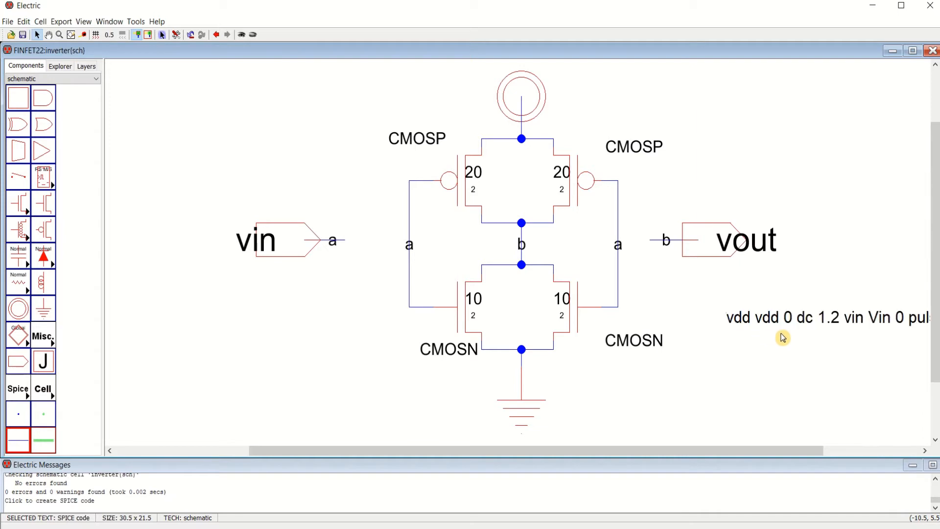
key(Return)
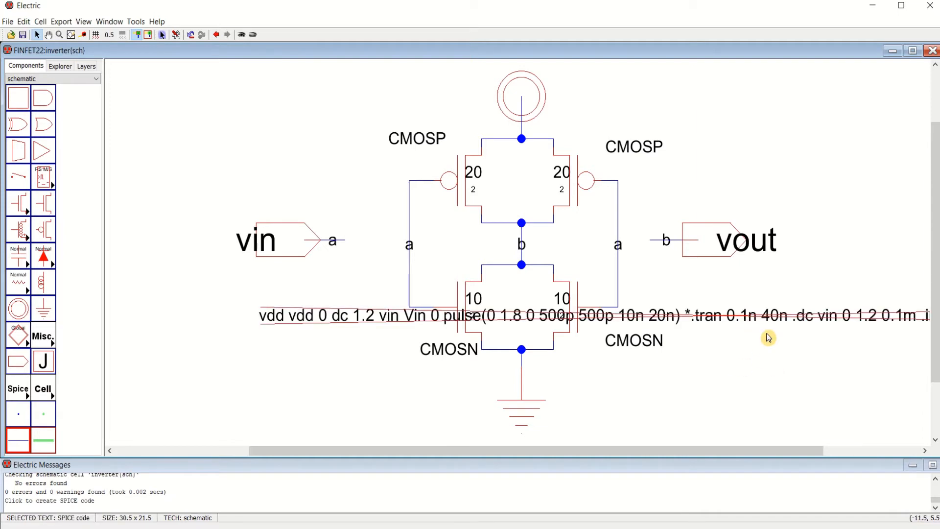
Step: Make the SPICE code text multi-line and break it so vin, *.tran, .dc and .include each start a new line
key(ctrl+i)
click(442, 54)
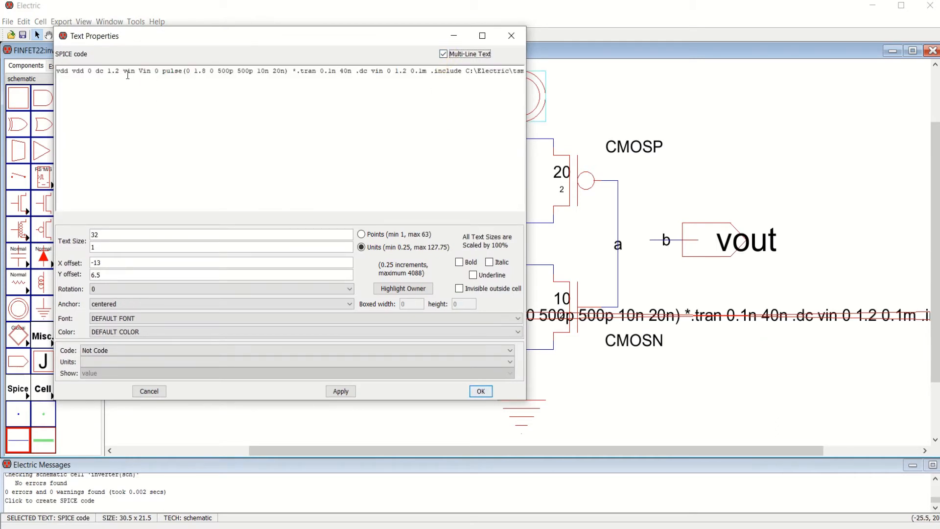
key(Return)
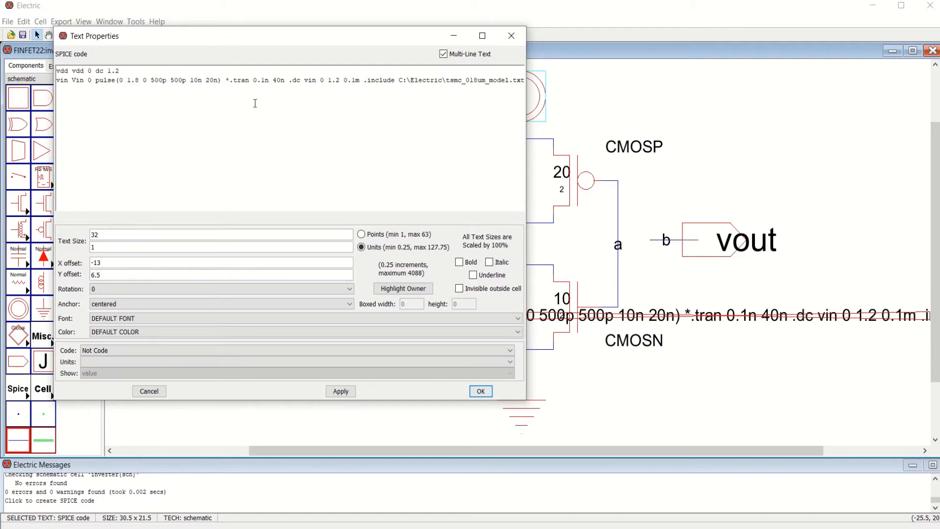
key(Return)
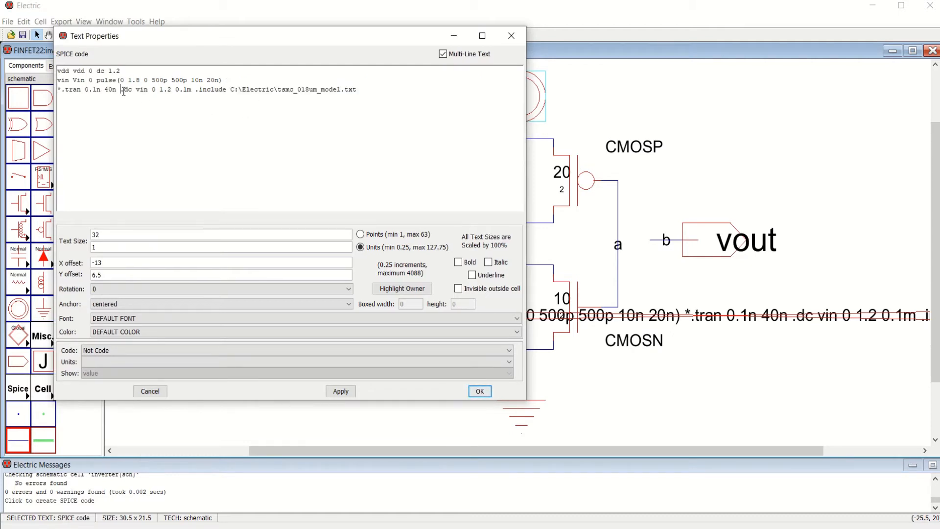
key(Return)
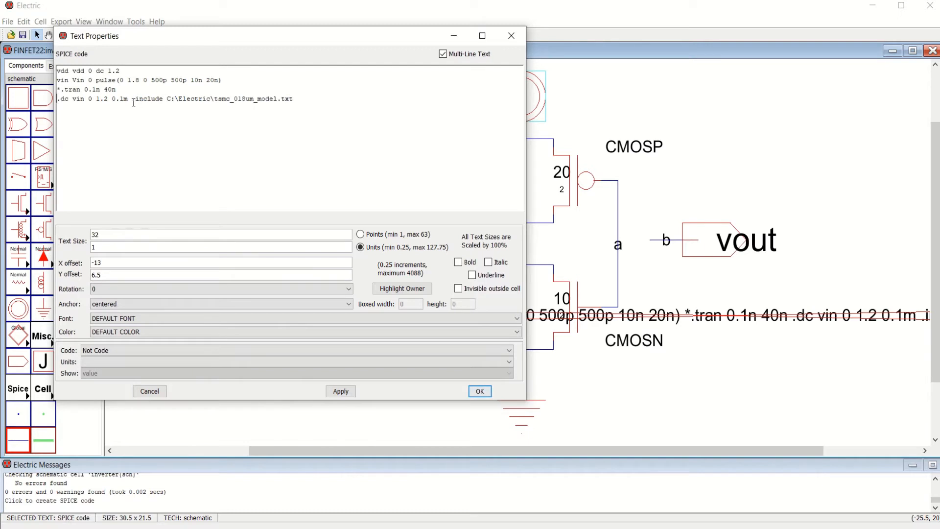
key(Return)
Step: Try a text size of 1.5 units on the SPICE code and settle on 1 unit
click(479, 390)
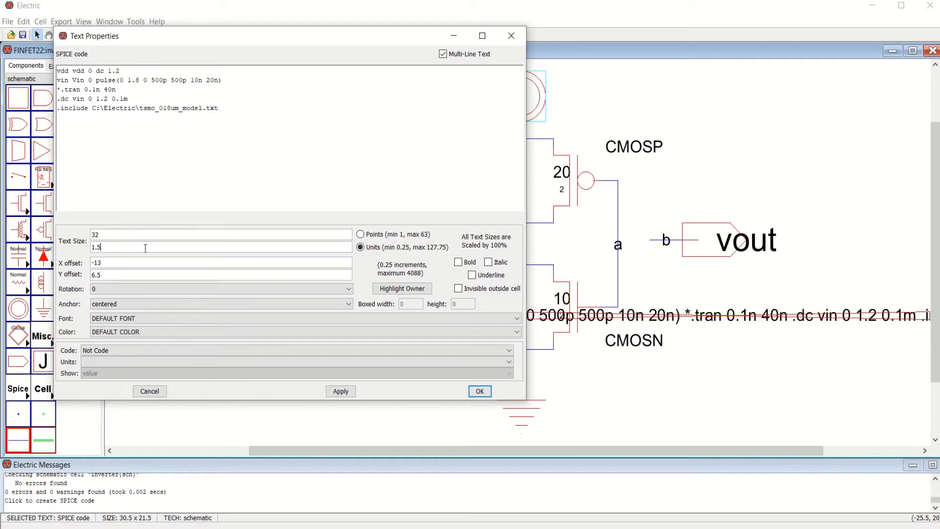
click(342, 392)
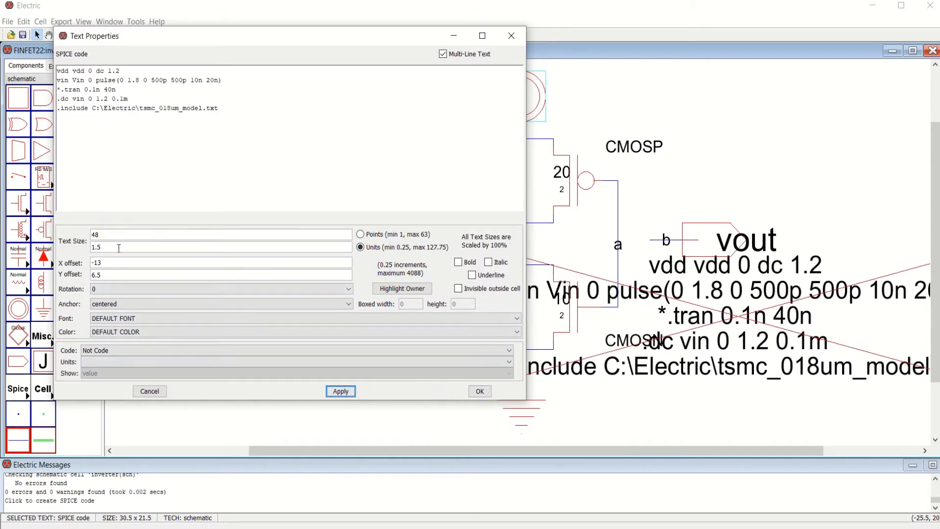
drag(119, 248, 76, 252)
text(1)
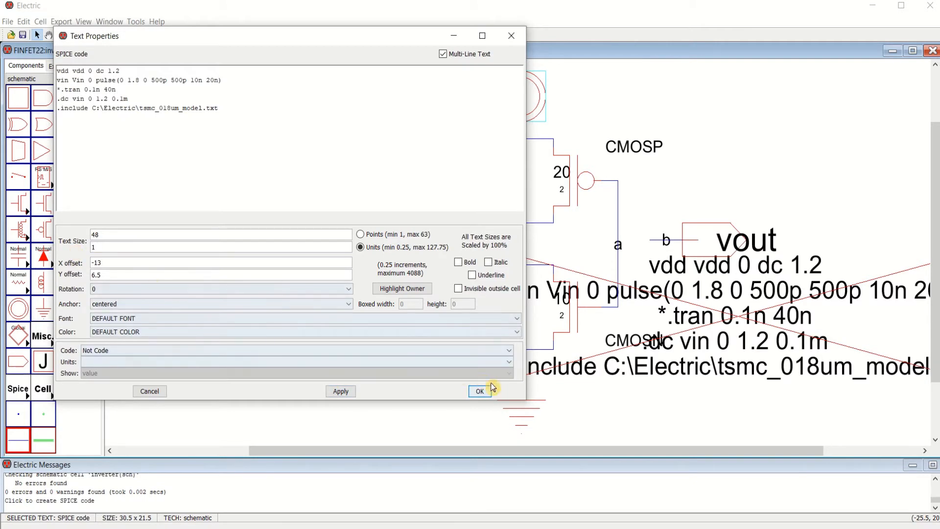
click(341, 391)
click(485, 392)
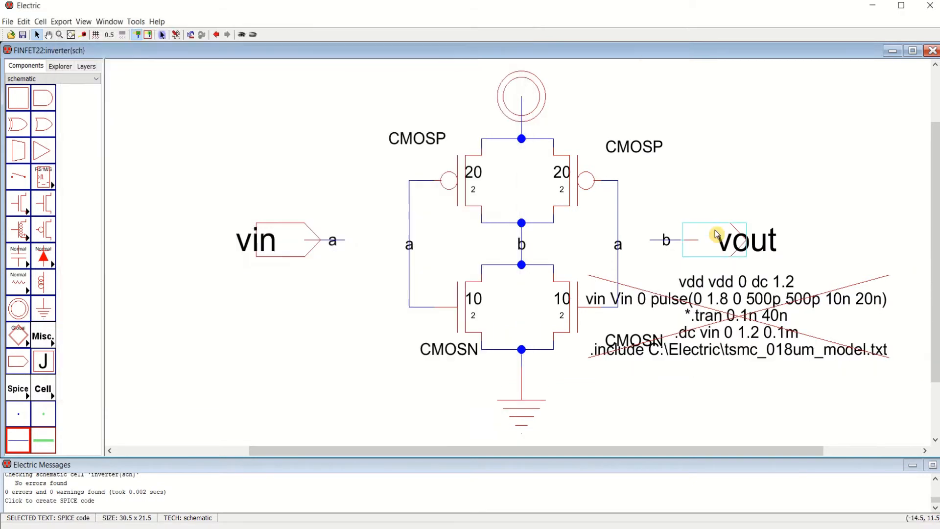
Step: Move the SPICE code down and right below the vout export, and shift the right CMOSN label left, clear of the code
drag(746, 319, 785, 357)
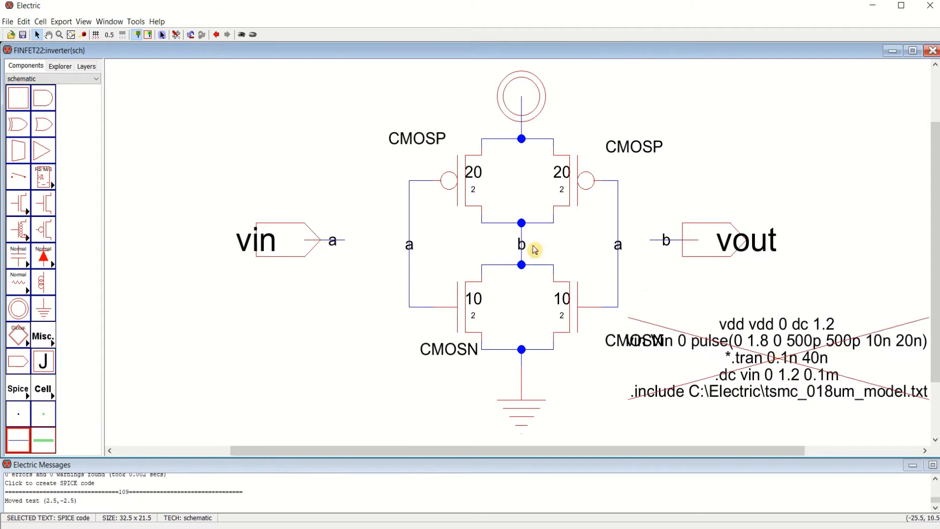
click(847, 244)
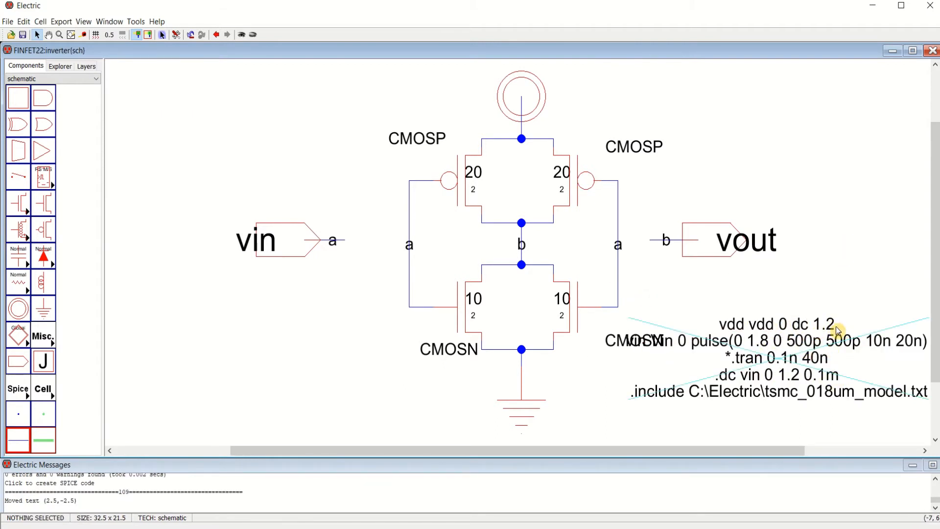
drag(768, 374, 773, 369)
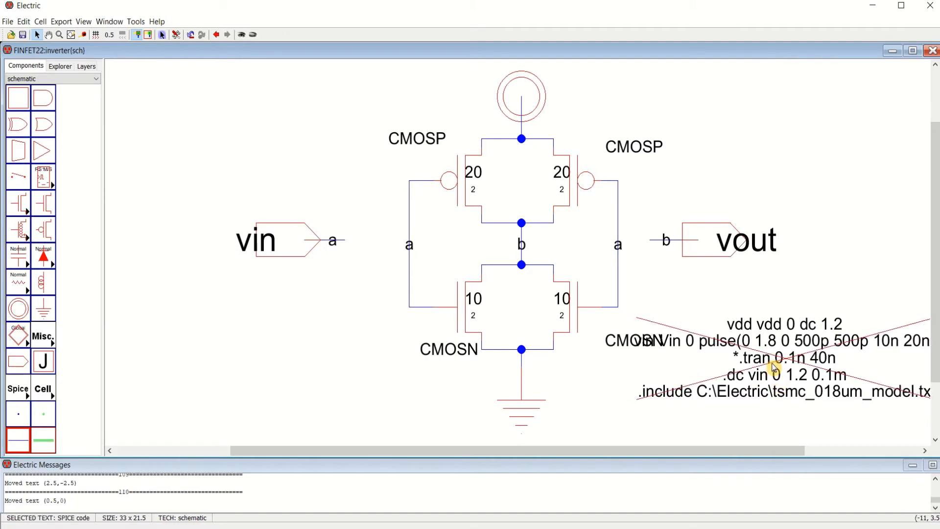
drag(617, 355, 583, 352)
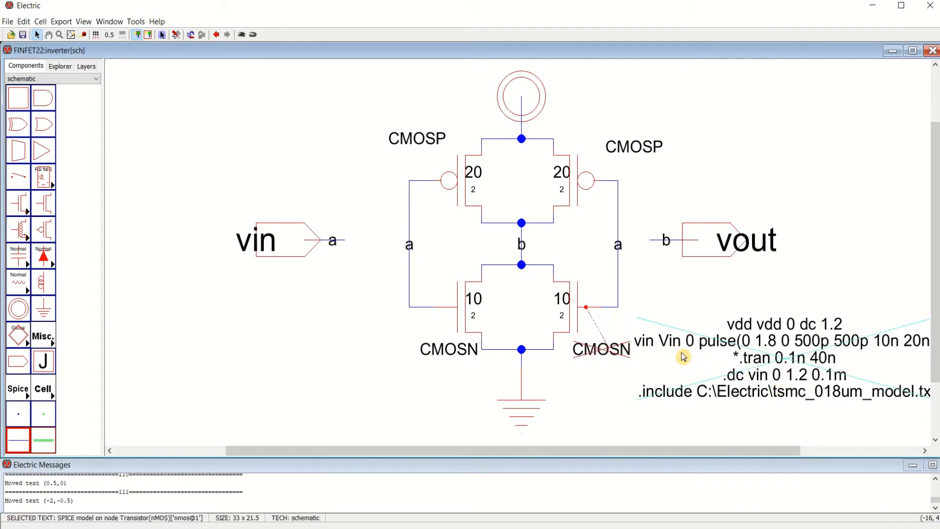
Step: Change the node name Vin to lowercase vin in the pulse source line of the SPICE code
double_click(670, 348)
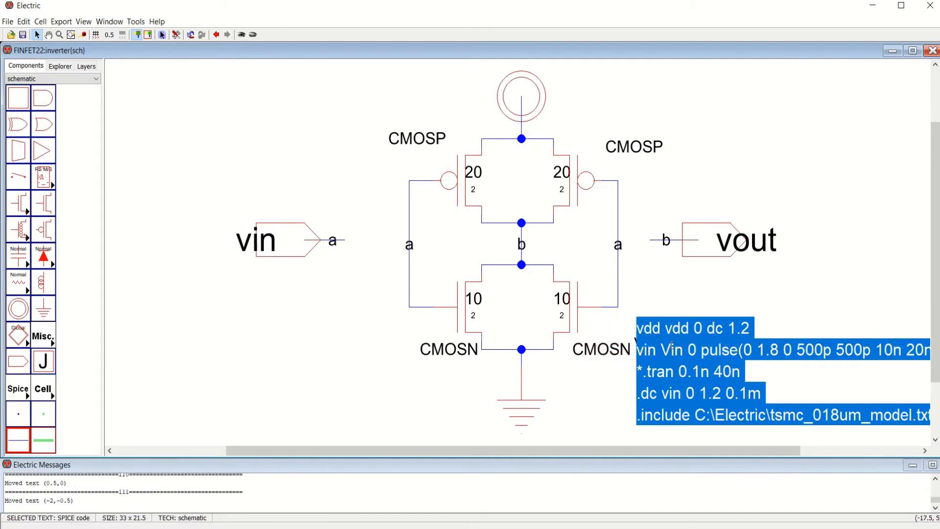
drag(676, 350, 682, 350)
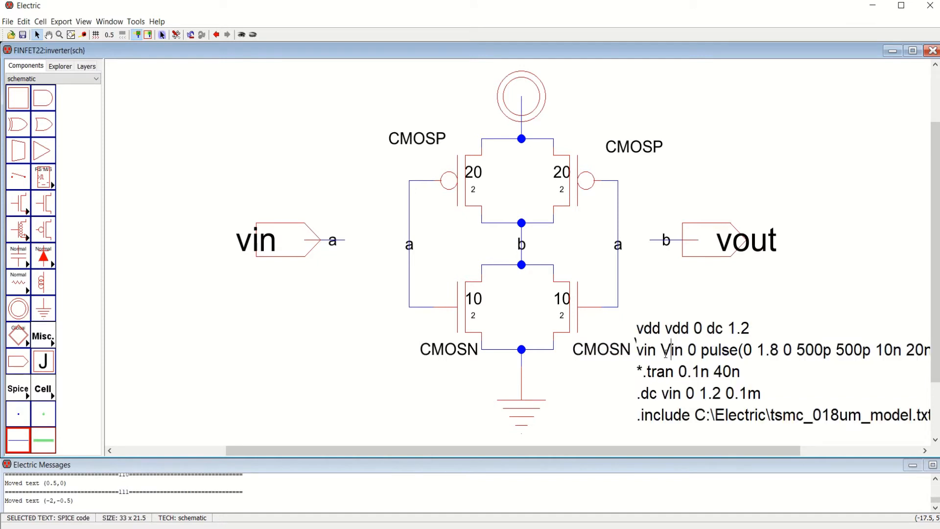
text(v)
click(850, 206)
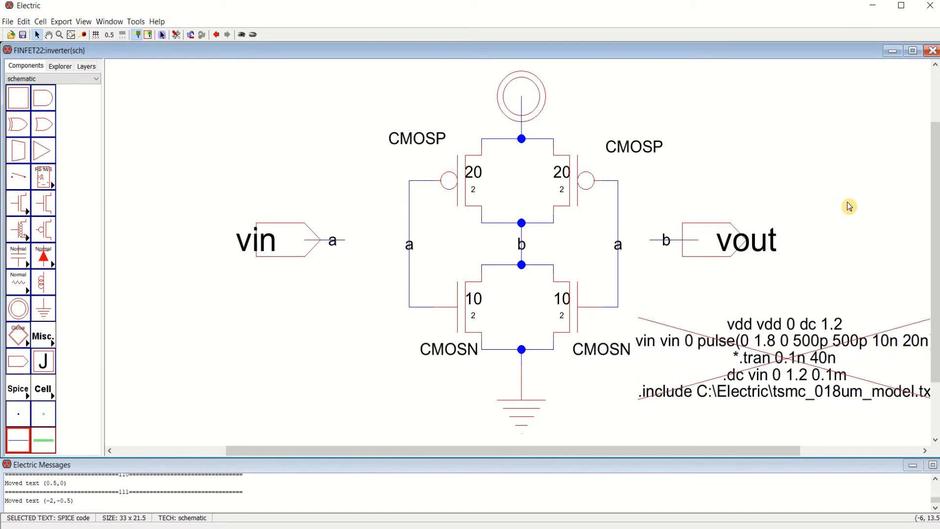
Step: Reposition the SPICE code just below the vout export with the whole schematic fitted in view, and deselect it
drag(803, 319, 803, 319)
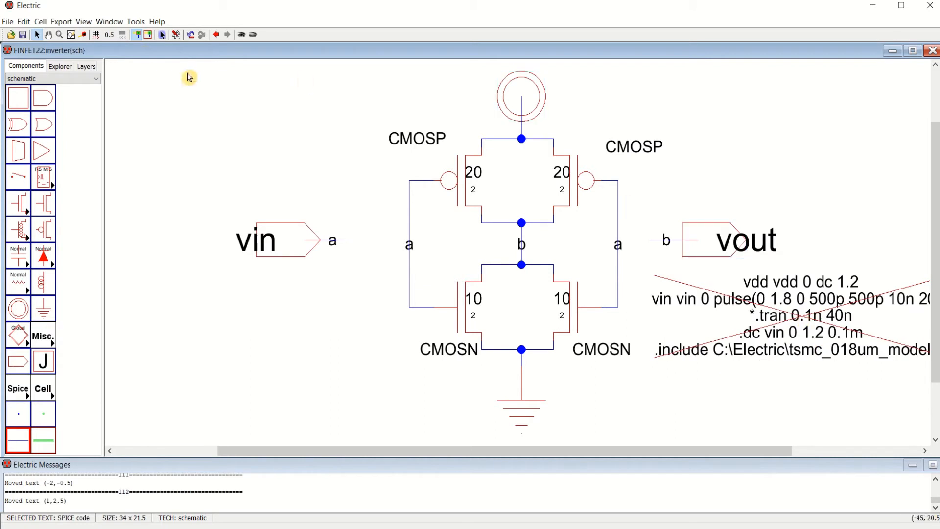
click(109, 22)
click(125, 35)
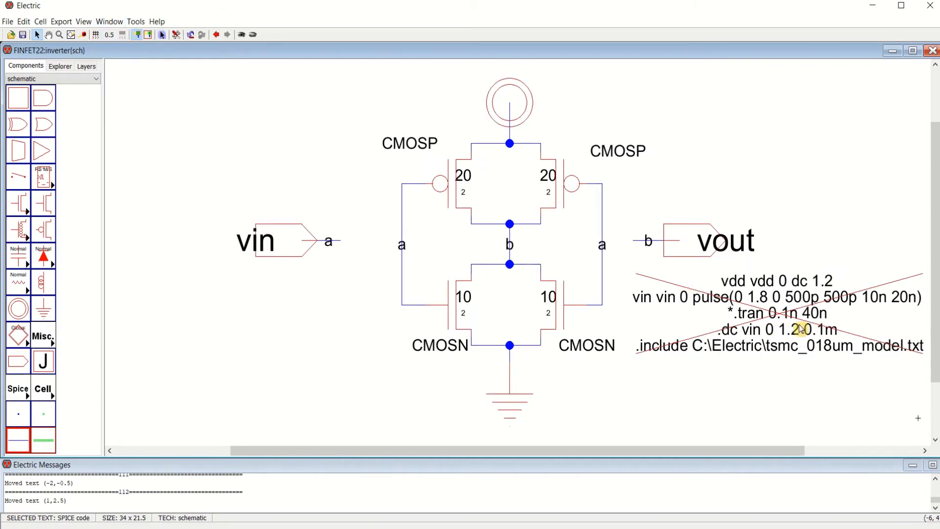
drag(785, 315, 794, 340)
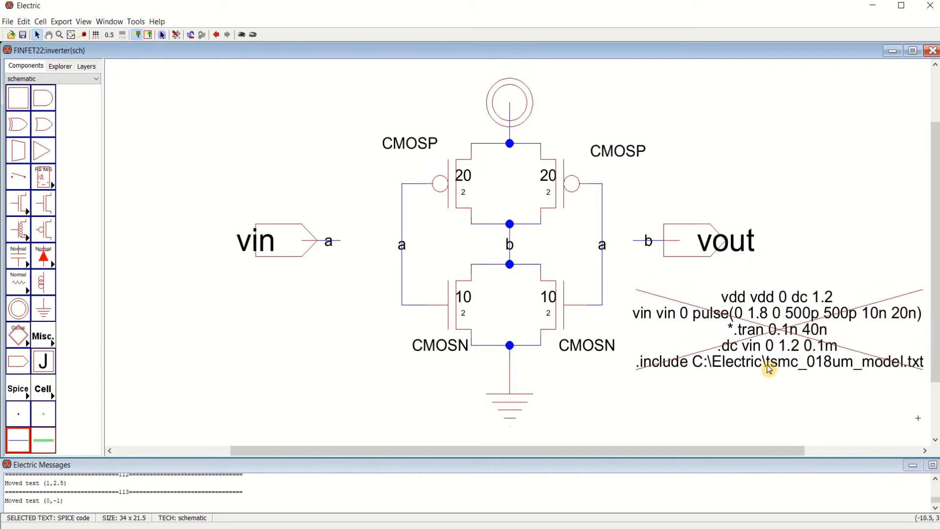
drag(690, 450, 732, 451)
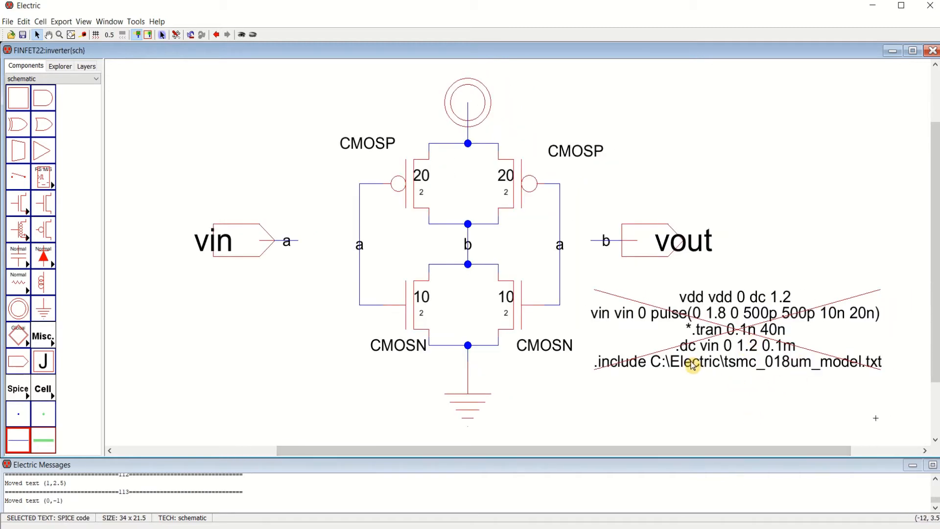
click(728, 402)
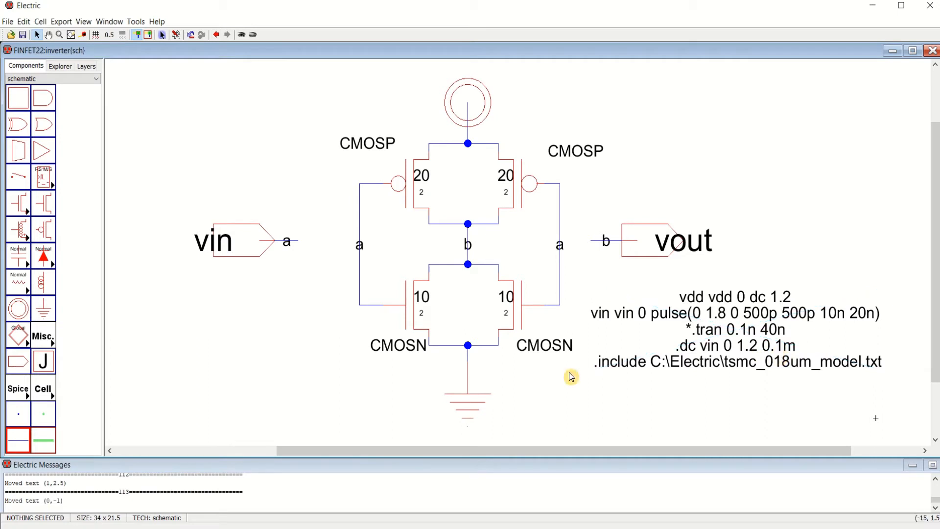
Step: Write the SPICE deck for the inverter schematic and review the generated netlist in LTspice
click(137, 22)
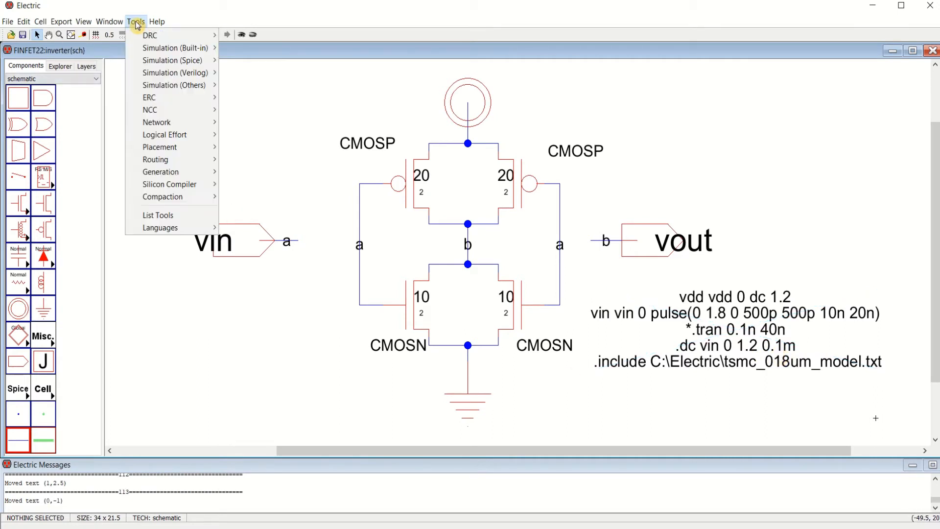
mouse_move(153, 65)
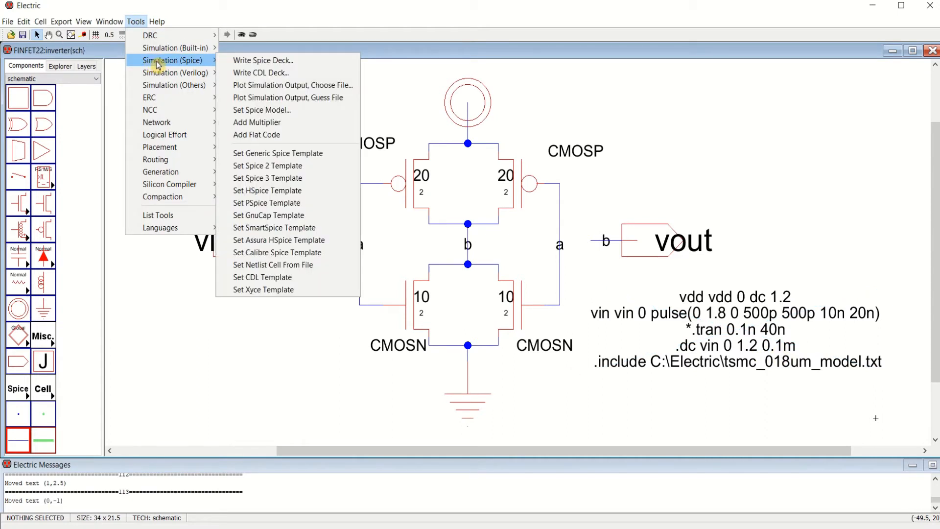
click(254, 61)
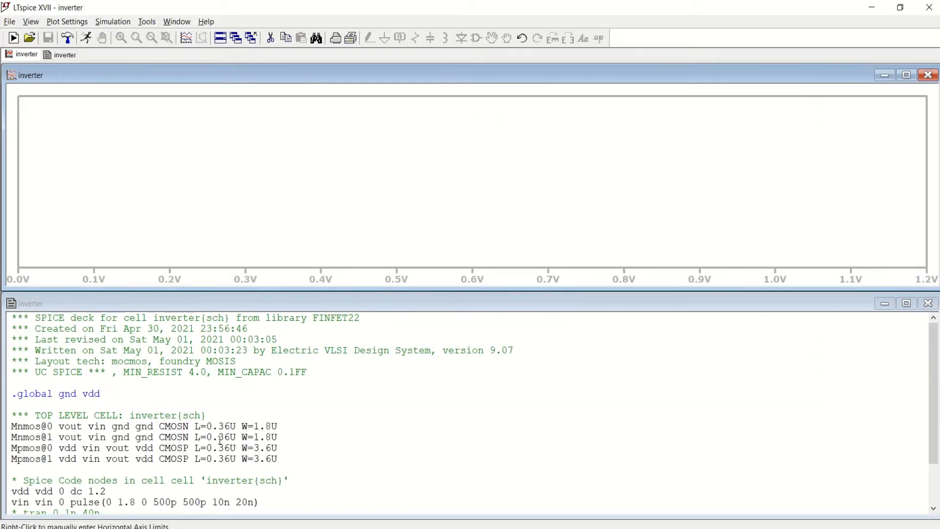
scroll(220, 439, down, 2)
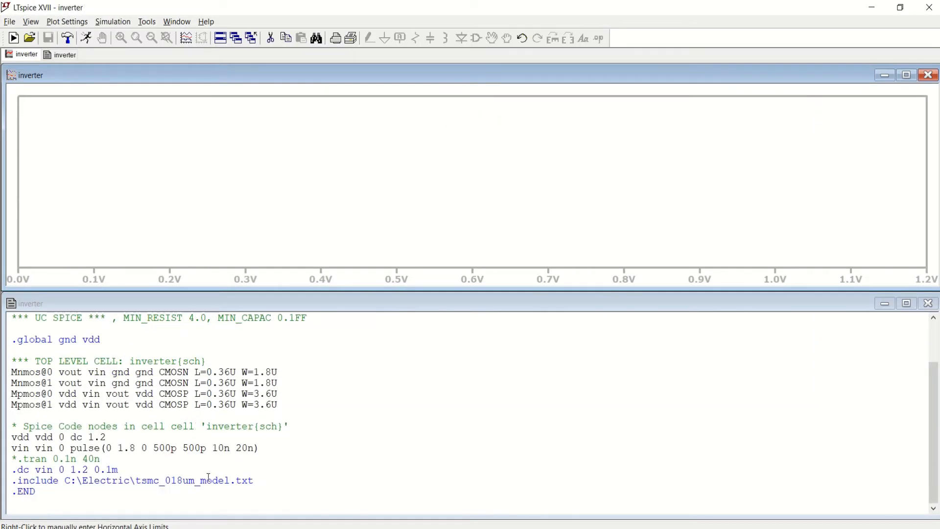
scroll(245, 451, up, 2)
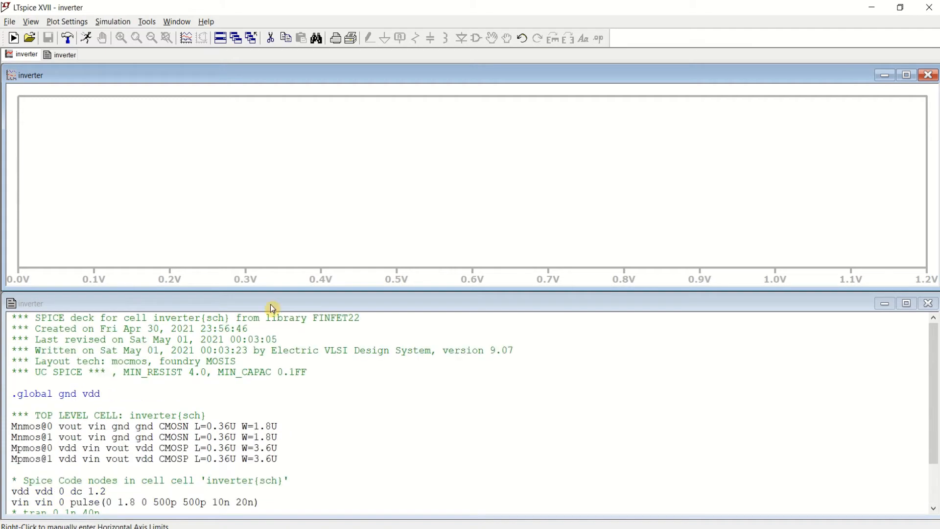
Step: Plot V(vin) and V(vout) together in a maximized waveform window, and close LTspice to return to Electric
click(187, 39)
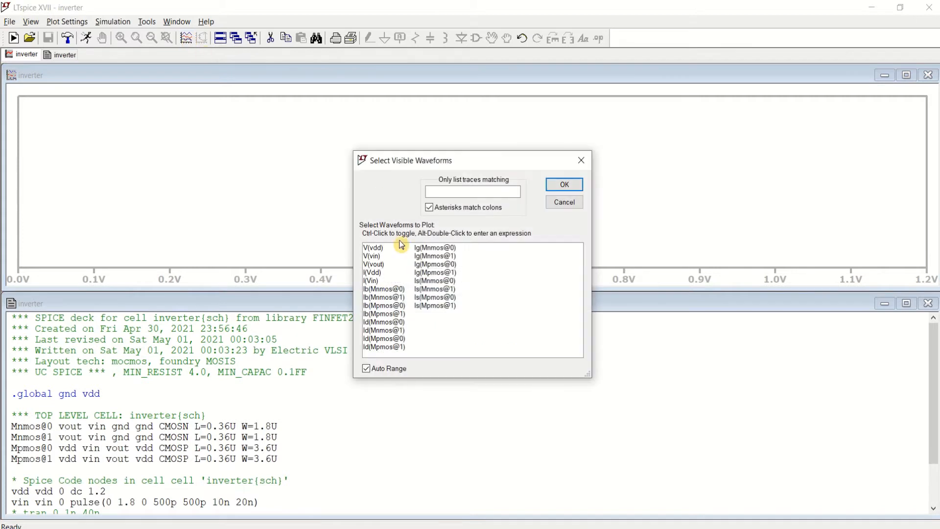
click(376, 257)
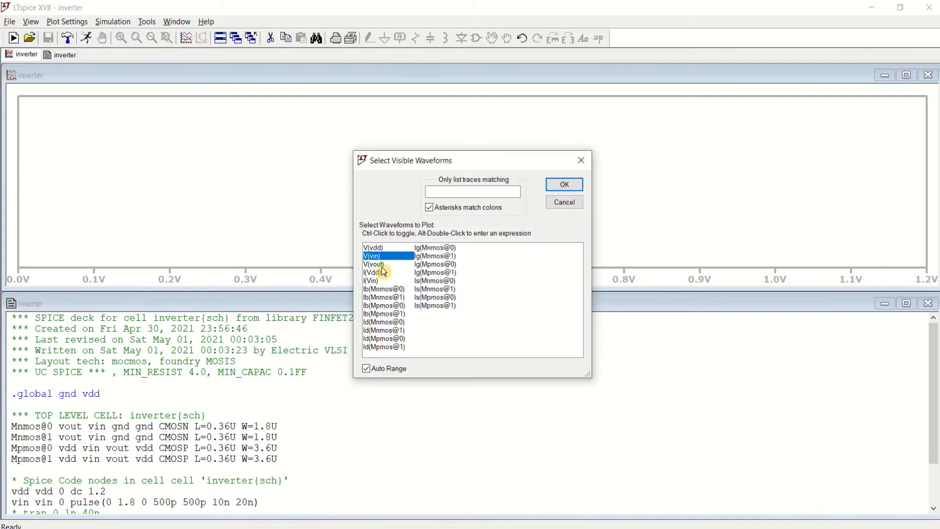
ctrl+click(373, 265)
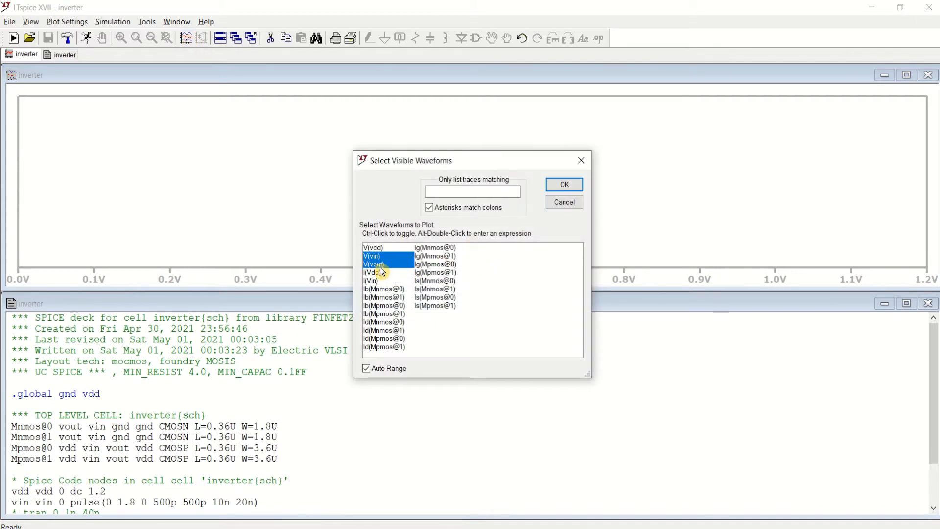
click(564, 184)
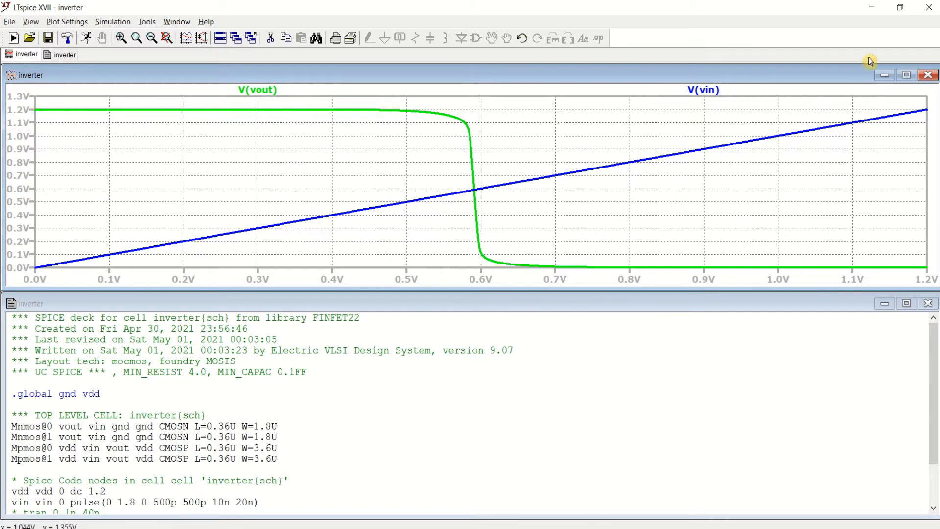
click(906, 76)
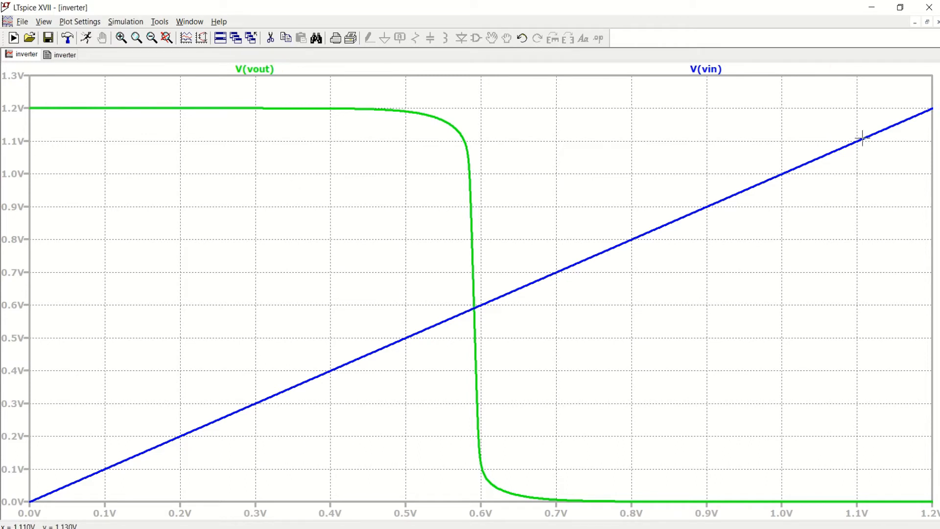
click(930, 10)
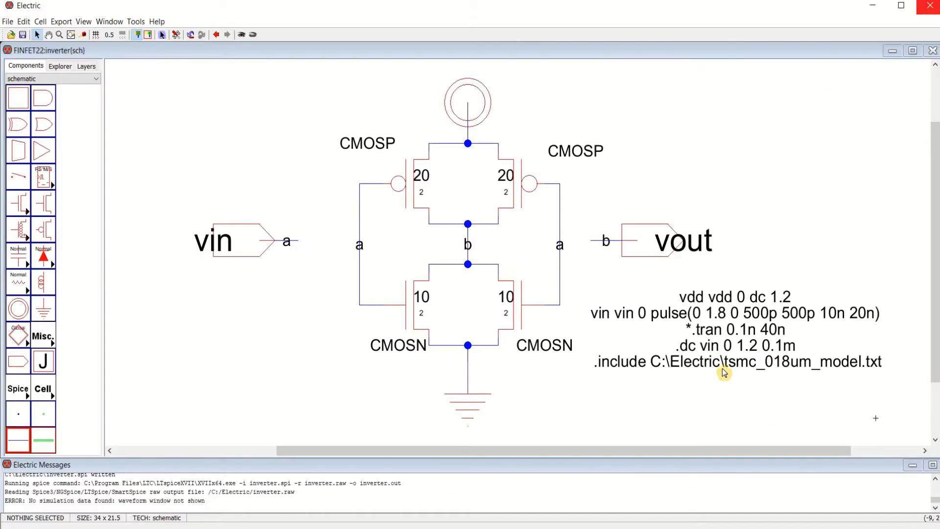
Step: Switch the SPICE code to transient analysis by commenting out the .dc line with an asterisk and uncommenting the .tran line
double_click(732, 333)
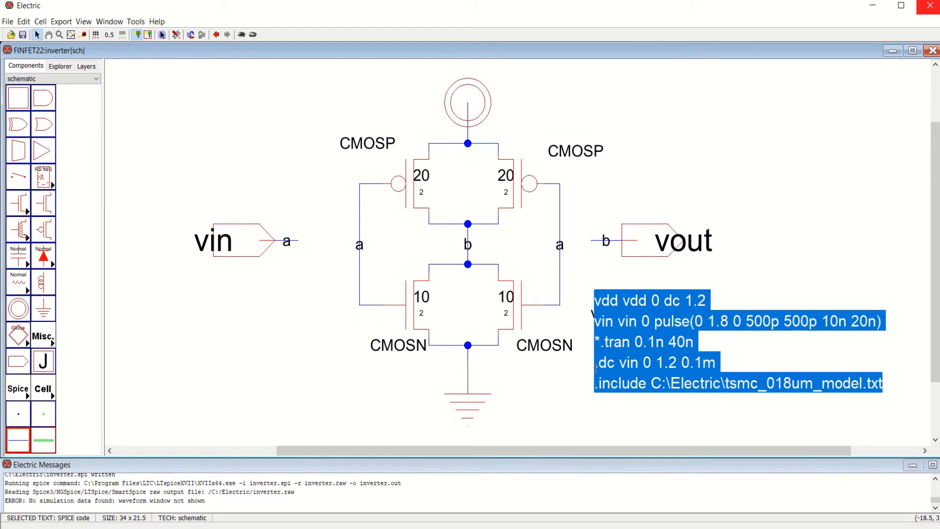
click(630, 374)
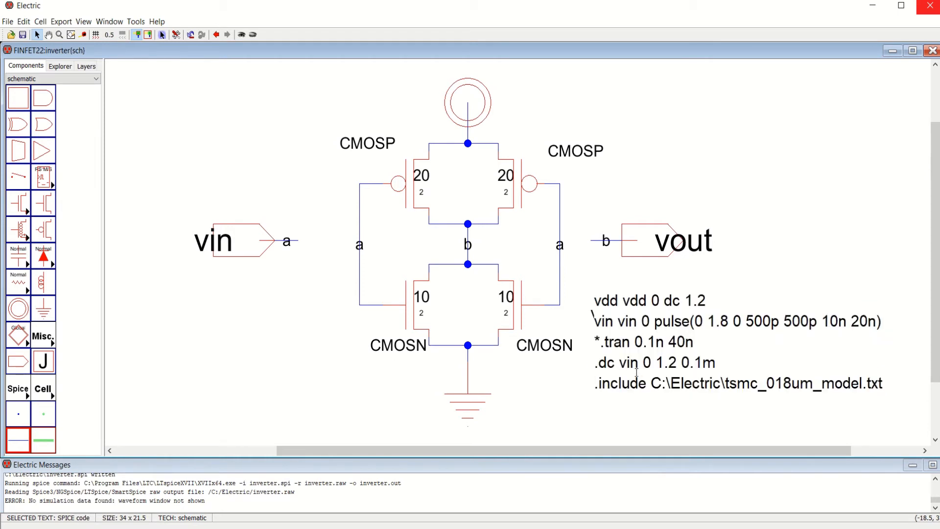
text(*)
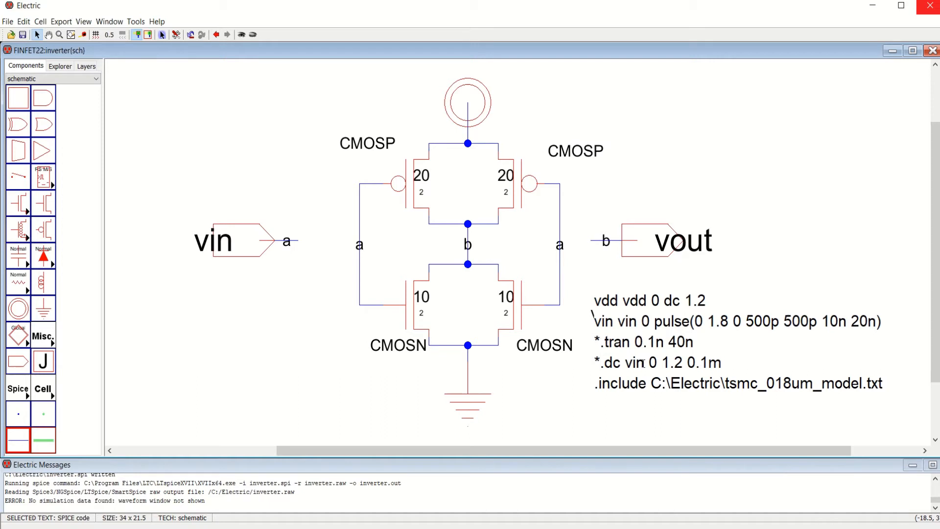
key(BackSpace)
click(836, 172)
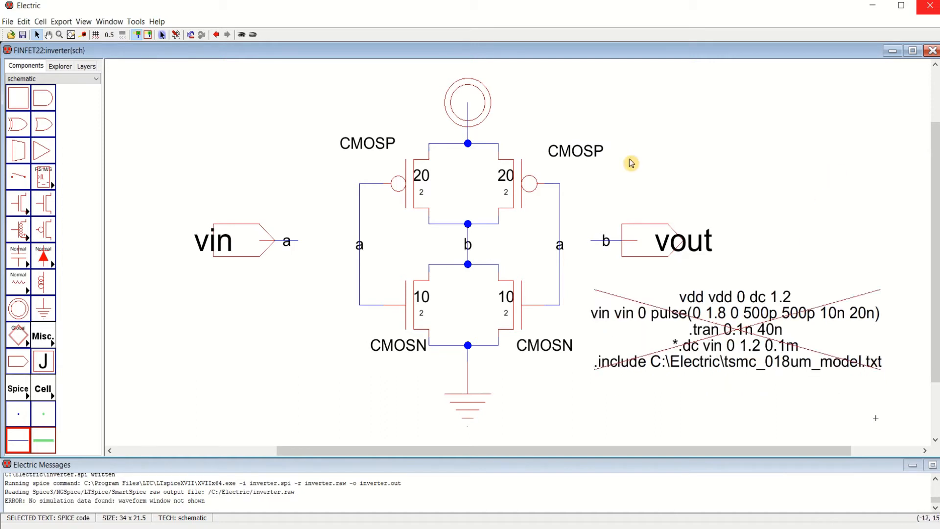
Step: Save the FINFET22 library and write the SPICE deck for the inverter schematic with the transient analysis
click(22, 36)
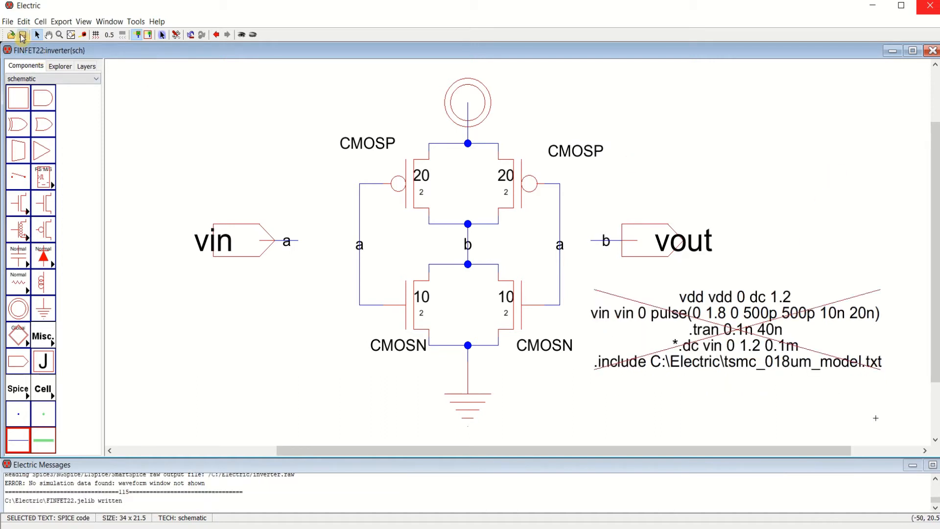
click(22, 36)
click(133, 22)
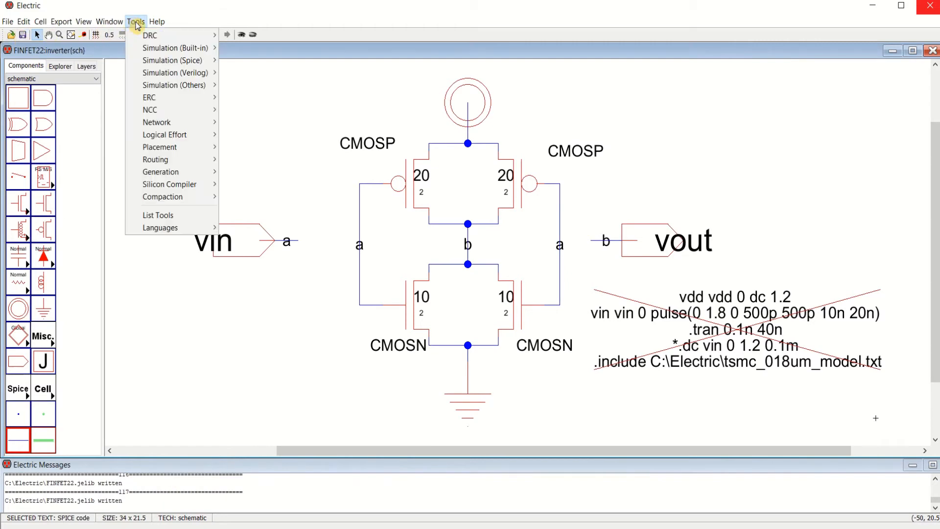
mouse_move(182, 61)
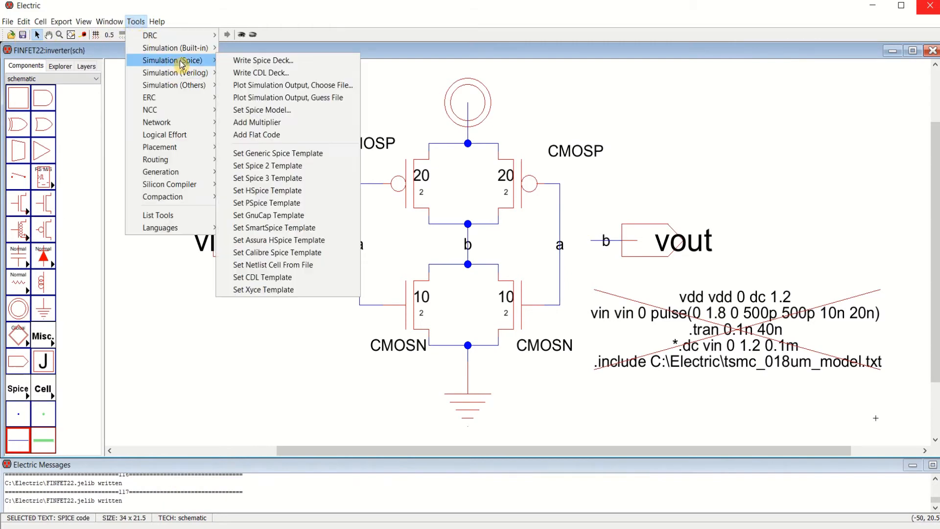
click(257, 61)
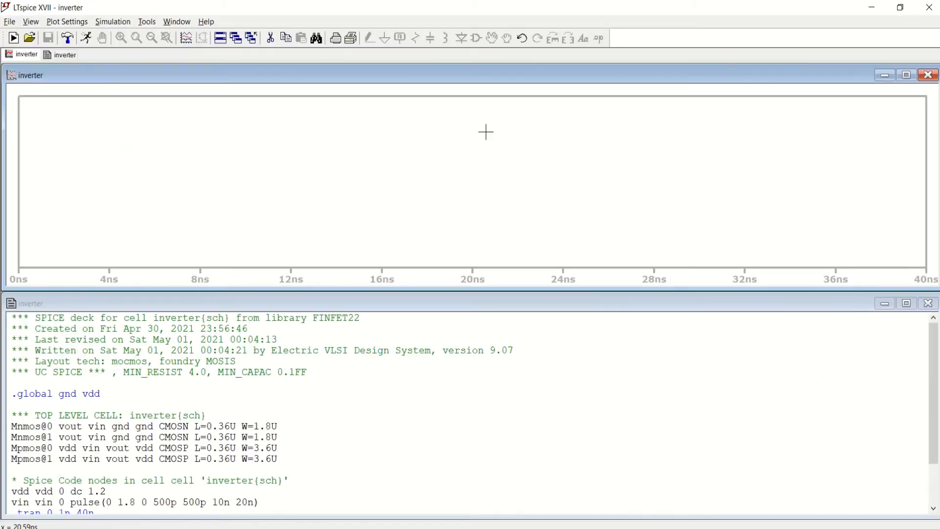
Step: Plot V(vin) and V(vout) together for the transient run, and minimize LTspice to return to Electric
click(187, 40)
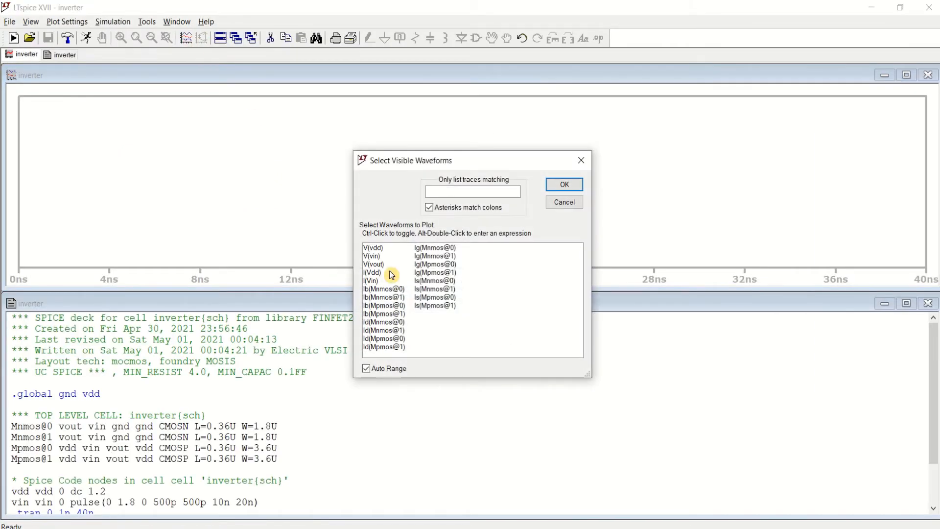
click(374, 256)
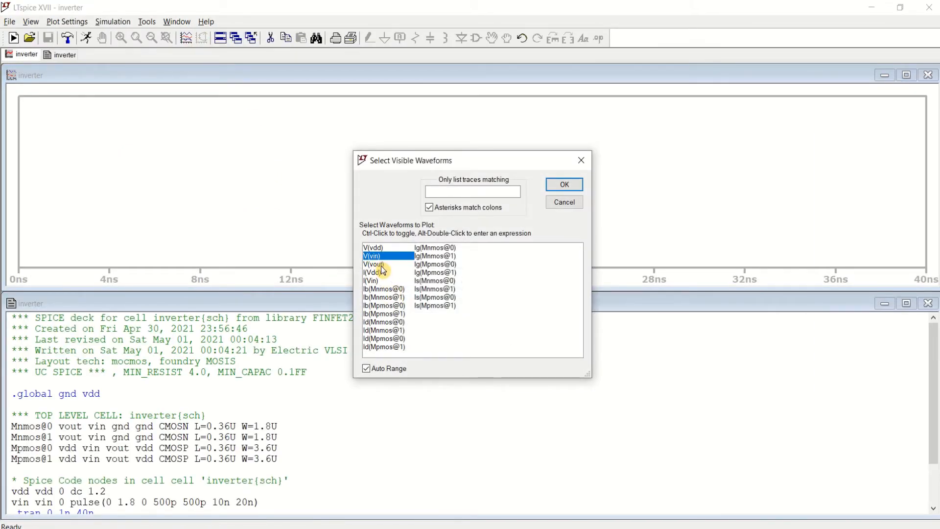
ctrl+click(382, 265)
click(563, 185)
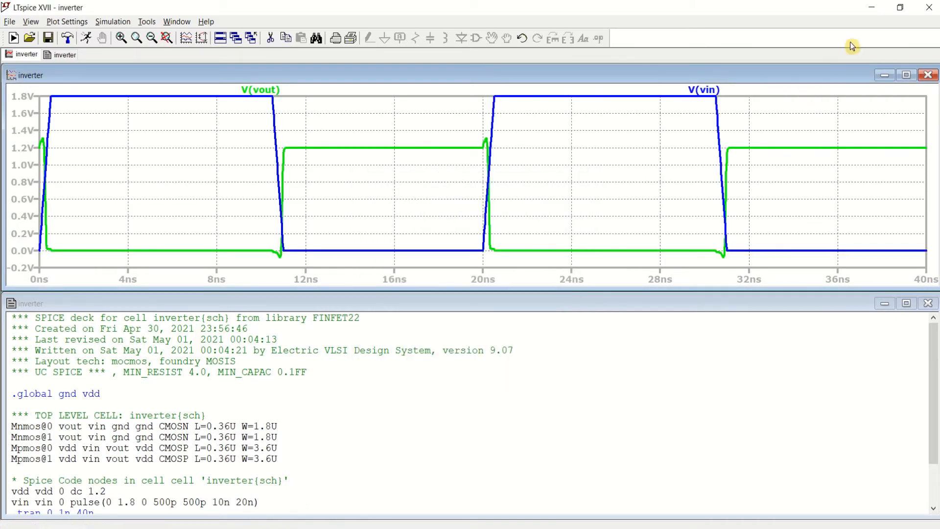
click(876, 10)
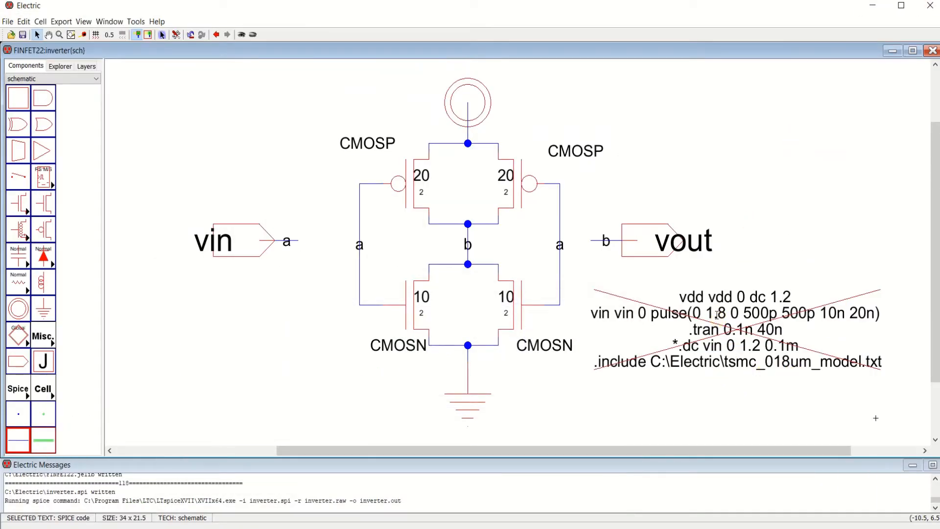
Step: Set the vdd supply to 1.8 in the inverter's SPICE code and save the library
double_click(666, 327)
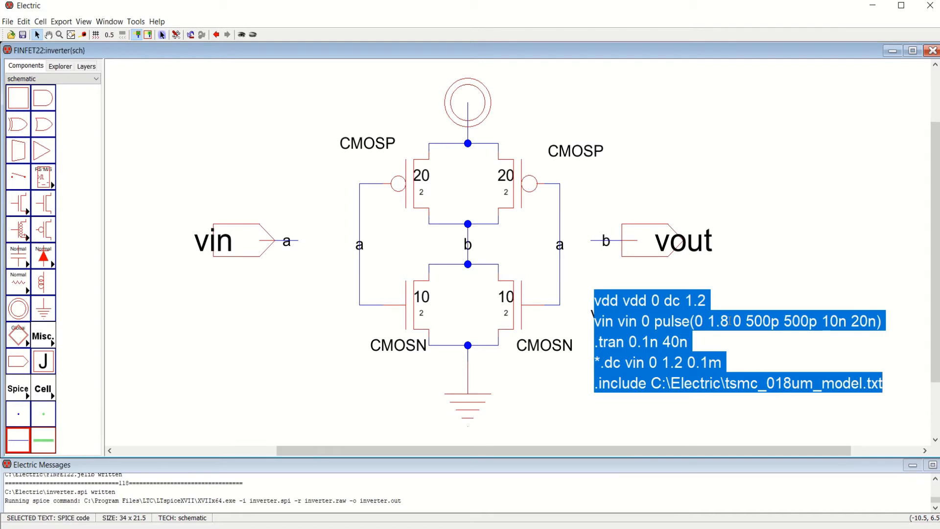
click(700, 300)
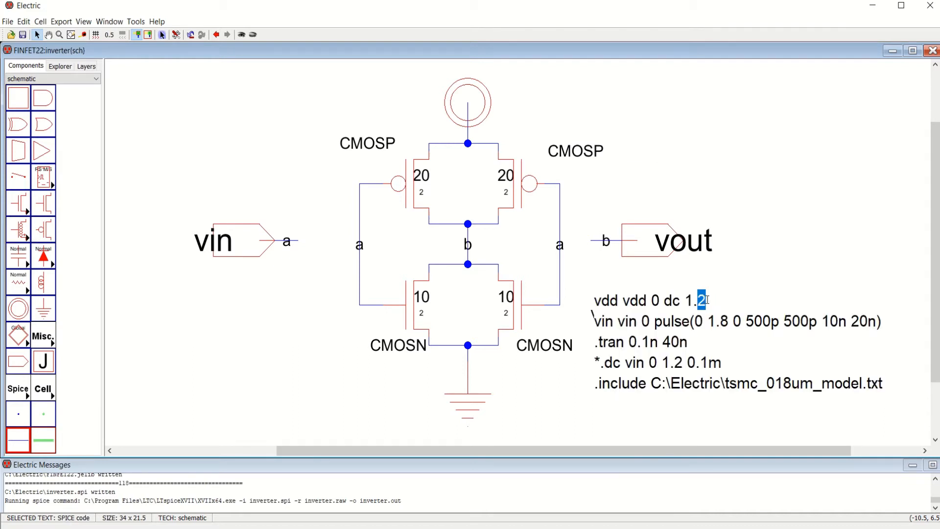
text(8)
click(760, 256)
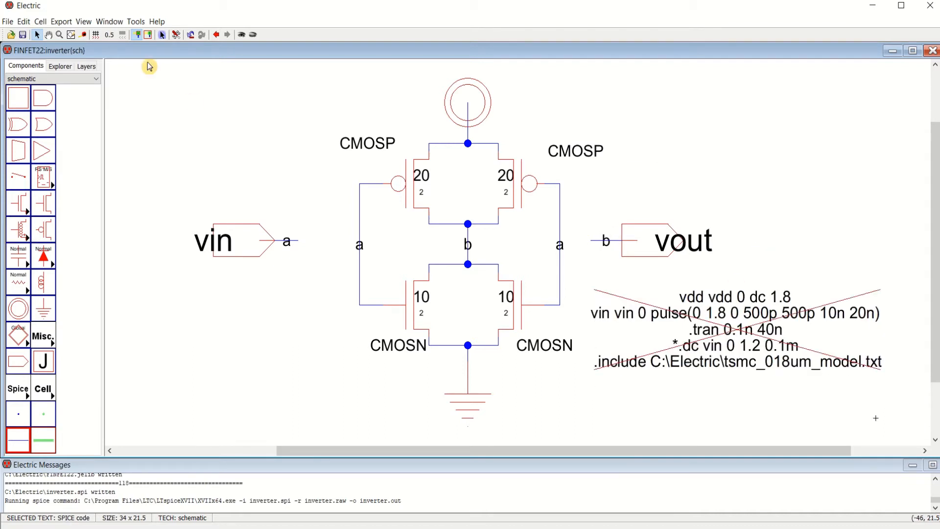
click(23, 35)
click(23, 35)
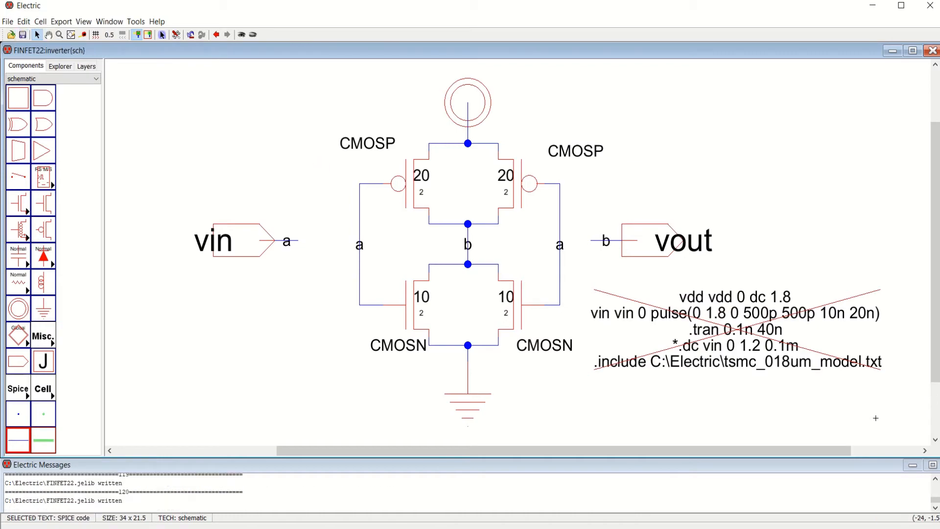
Step: Close the previous LTspice simulation and write the SPICE deck again from the inverter schematic
key(alt+Tab)
click(928, 7)
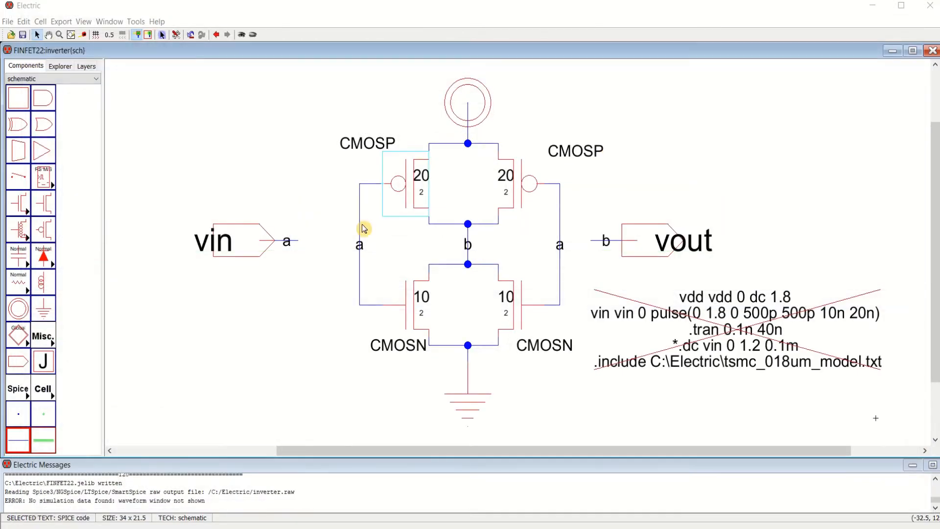
click(135, 22)
mouse_move(169, 65)
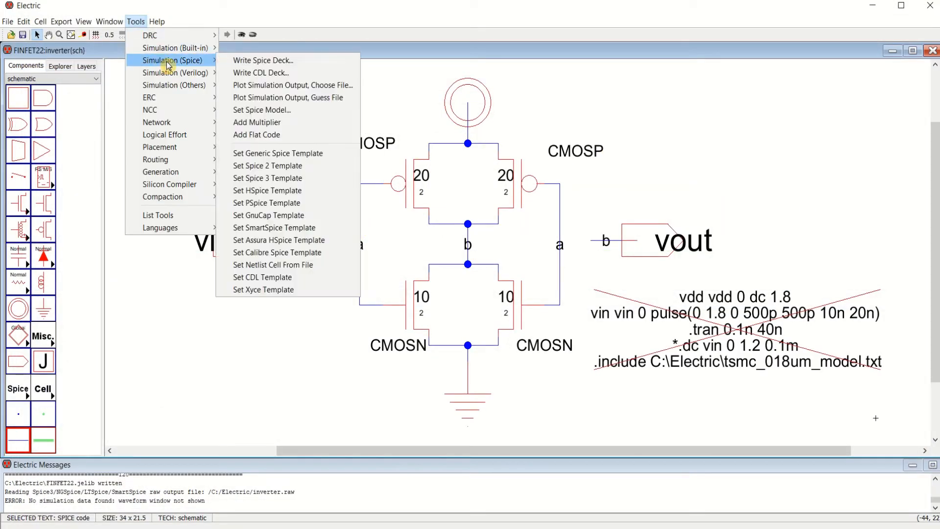
click(247, 61)
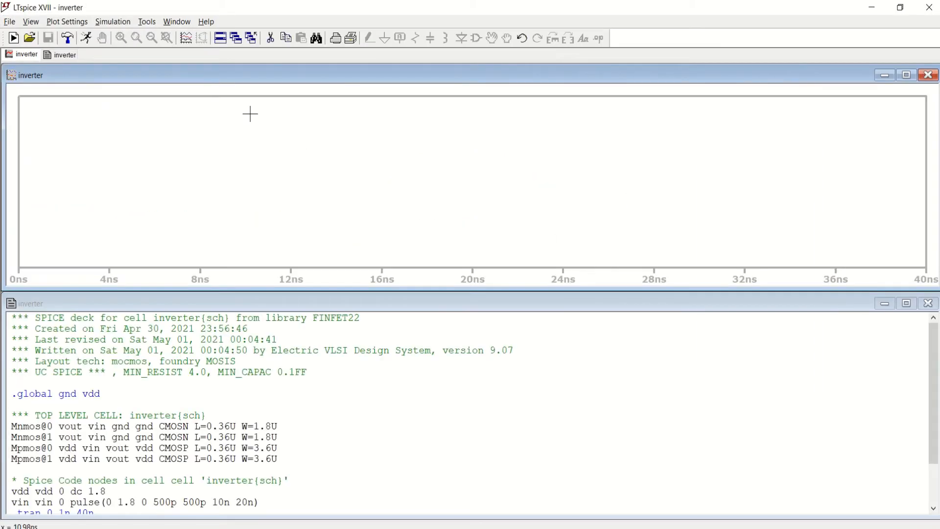
Step: Plot V(vin) and V(vout) together and highlight the four transistor lines in the netlist for review
click(186, 37)
click(372, 257)
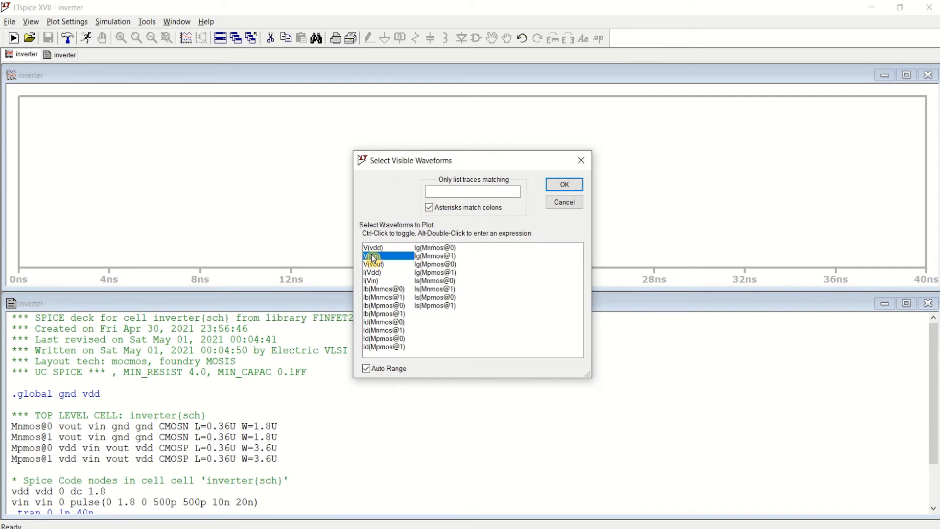
ctrl+click(373, 264)
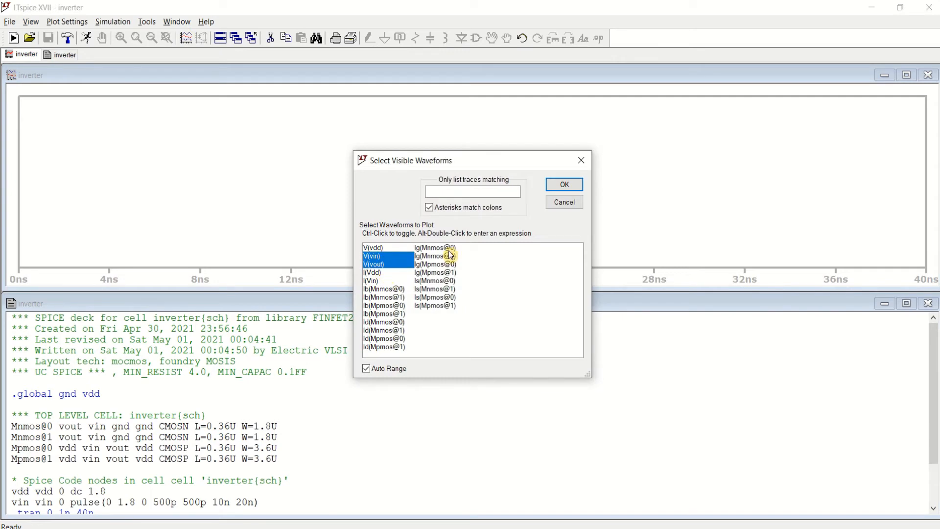
click(564, 185)
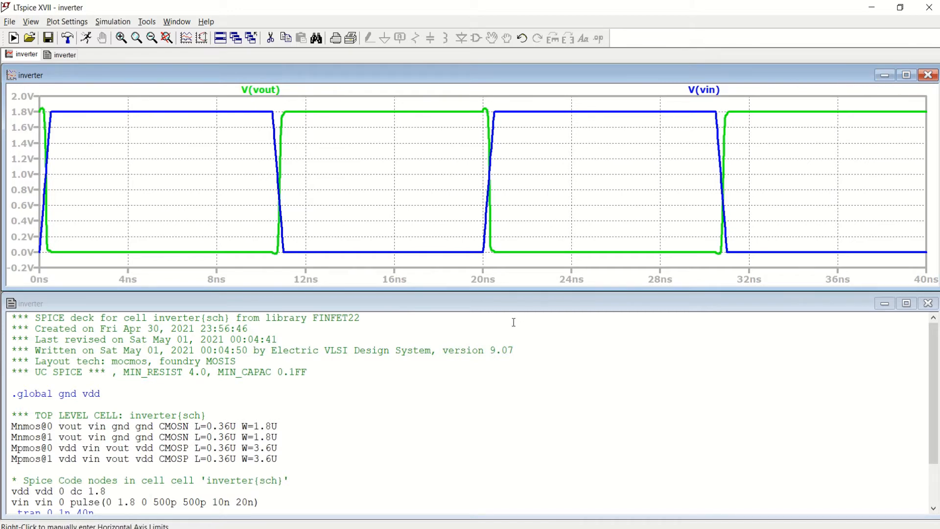
scroll(350, 426, down, 2)
scroll(302, 443, up, 2)
scroll(230, 433, down, 2)
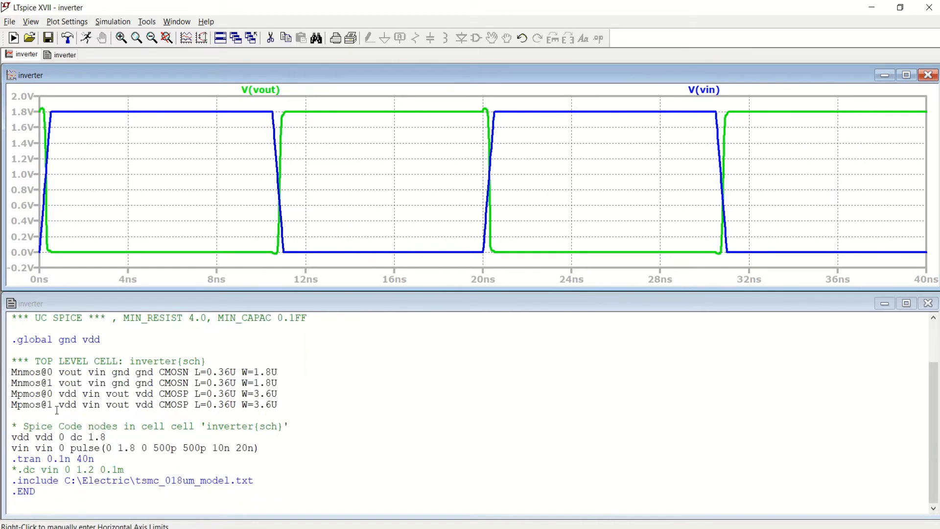
drag(9, 375, 272, 415)
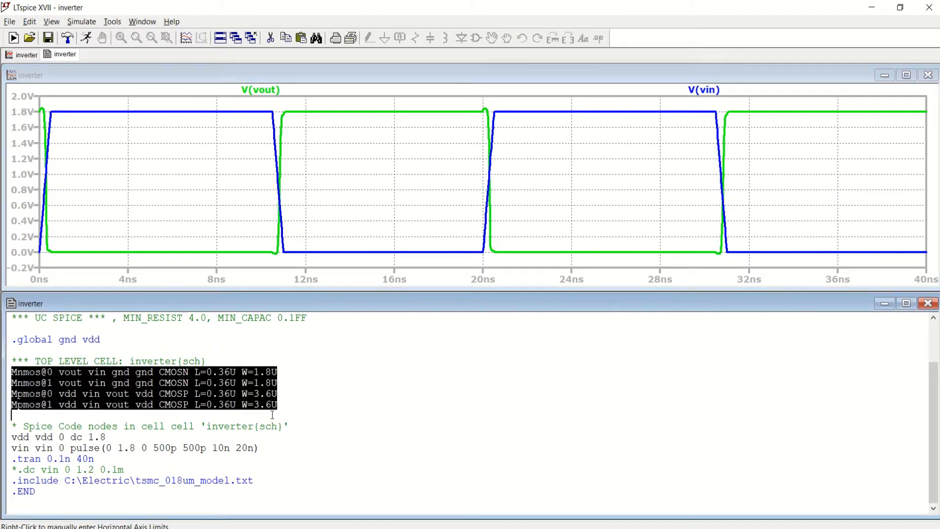
Step: Separate V(vin) into a new plot pane above V(vout) in the maximized waveform window, and close LTspice
click(906, 75)
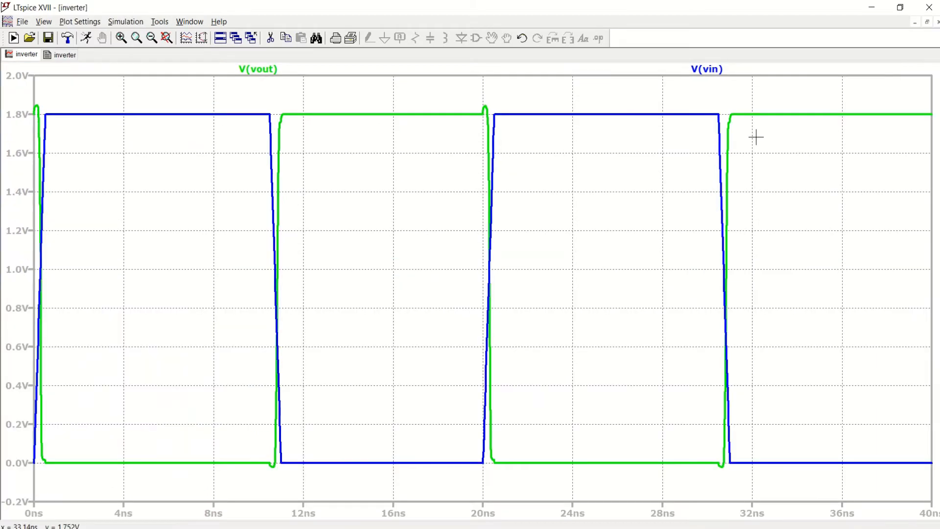
right_click(474, 90)
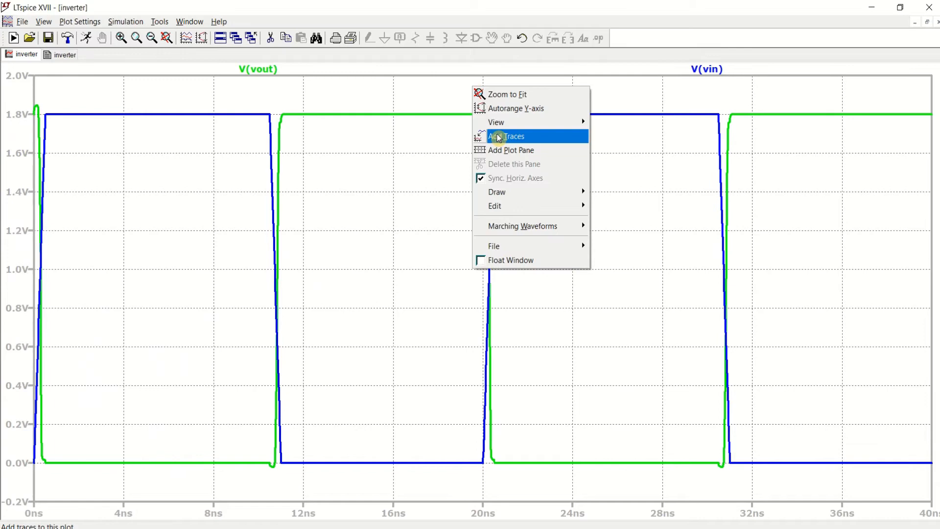
click(536, 157)
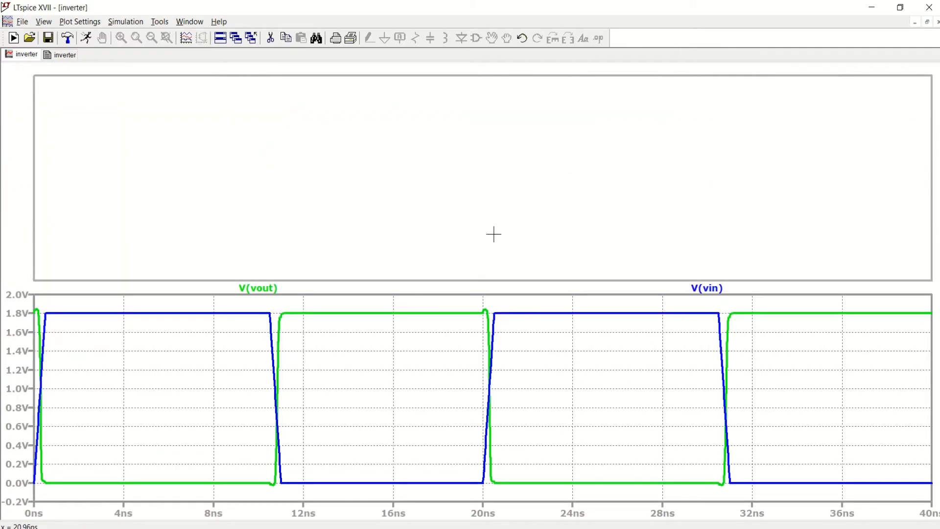
drag(719, 289, 669, 151)
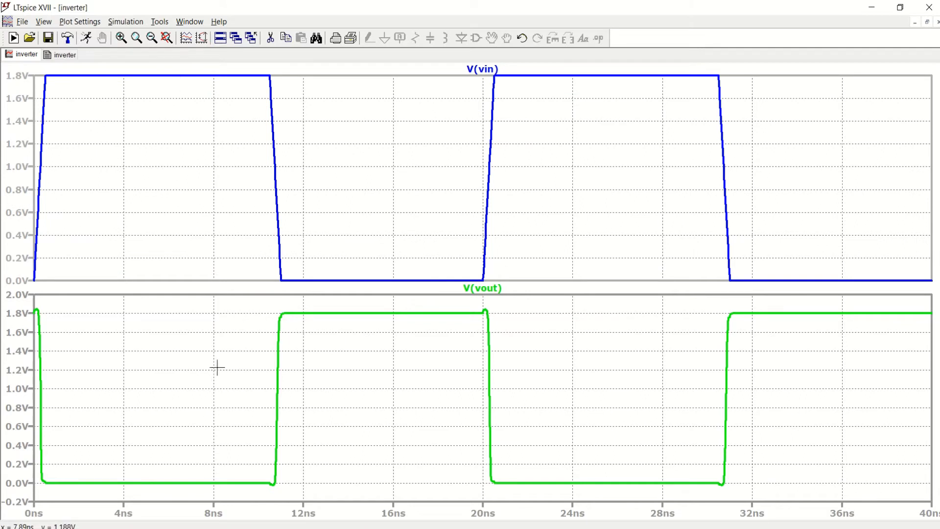
click(928, 7)
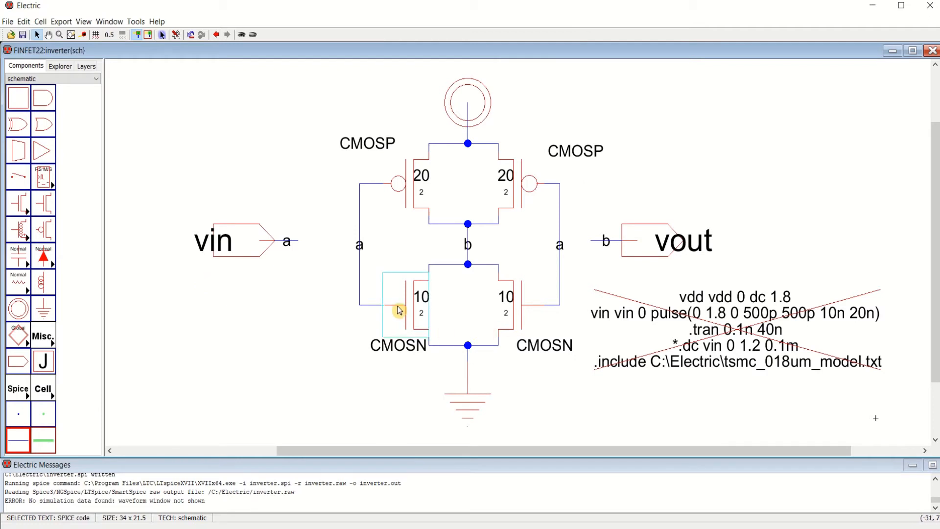
Step: Create a new layout cell named inverter in the FINFET22 library using the mocmos technology
click(41, 22)
click(73, 35)
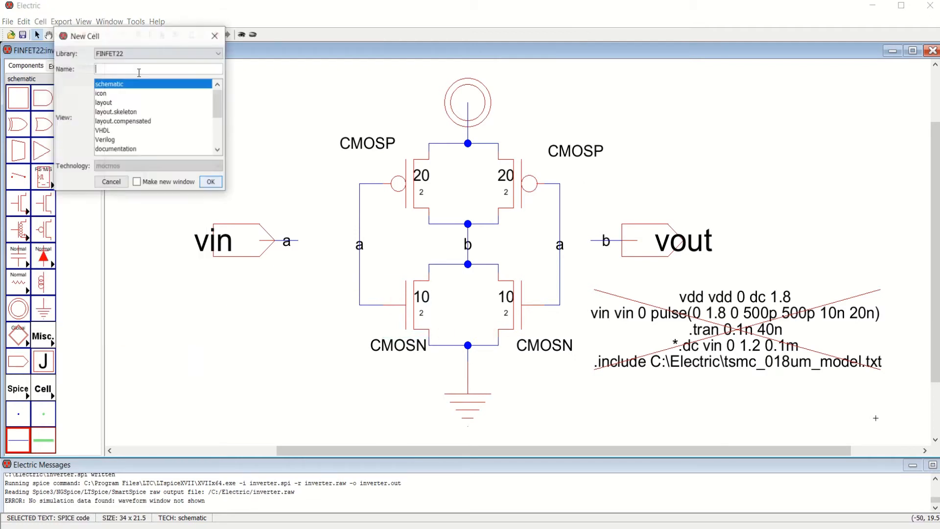
click(103, 103)
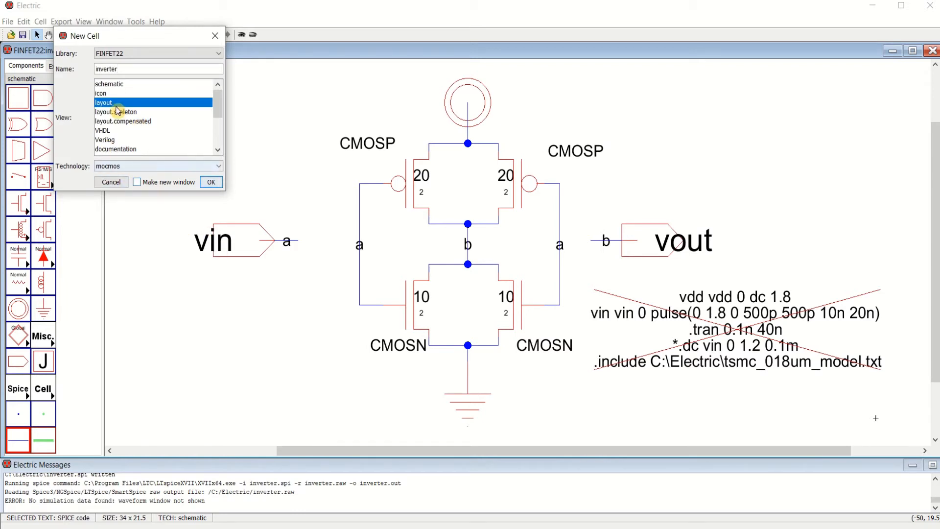
click(210, 183)
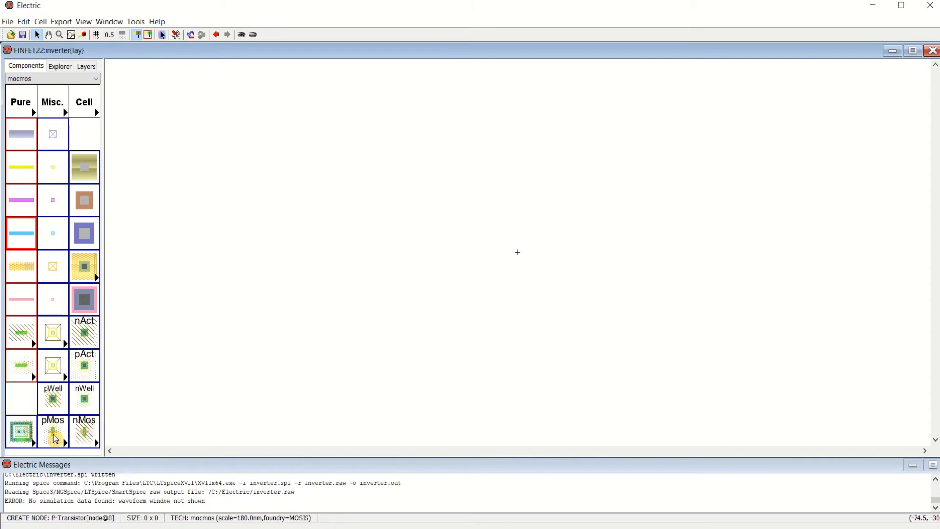
Step: Place a pMOS transistor of width 20, rotated so its gate runs vertically, above and to the left of the cell origin
click(56, 438)
click(325, 167)
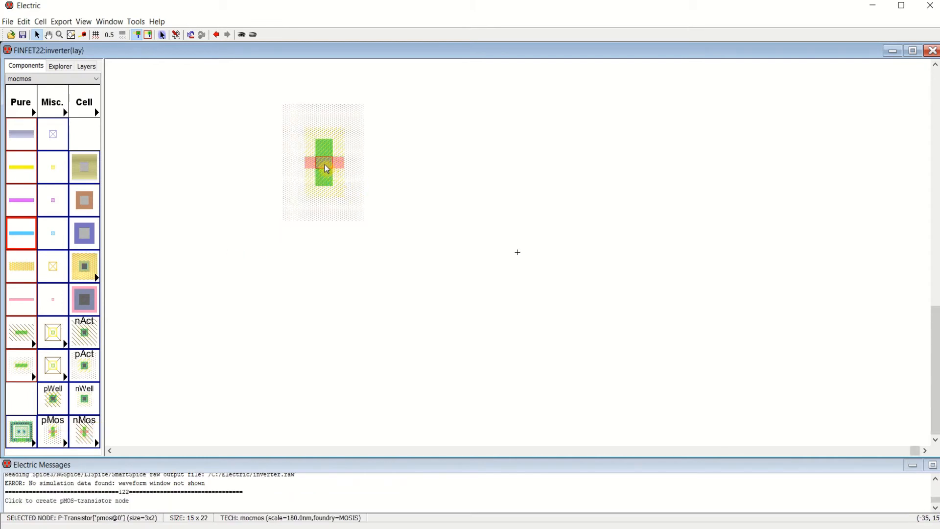
key(ctrl+i)
click(98, 81)
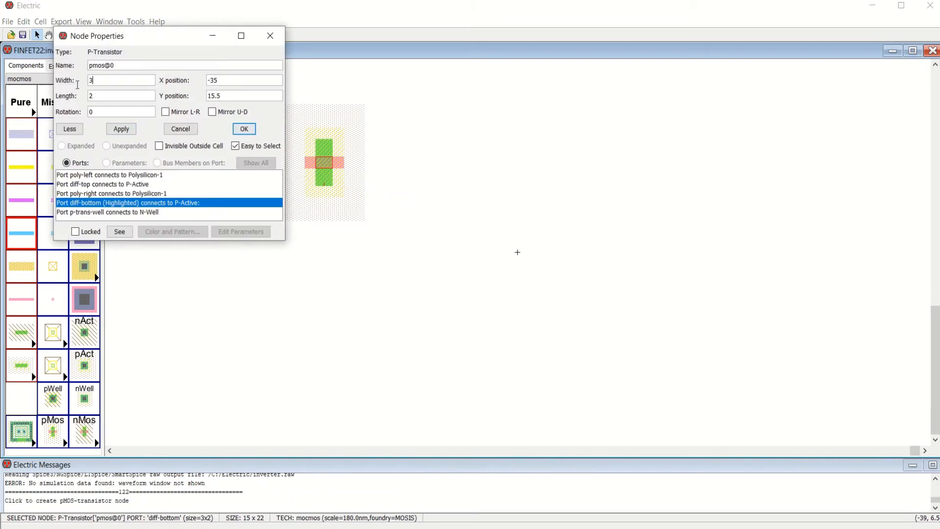
text(20)
click(244, 129)
key(ctrl+j)
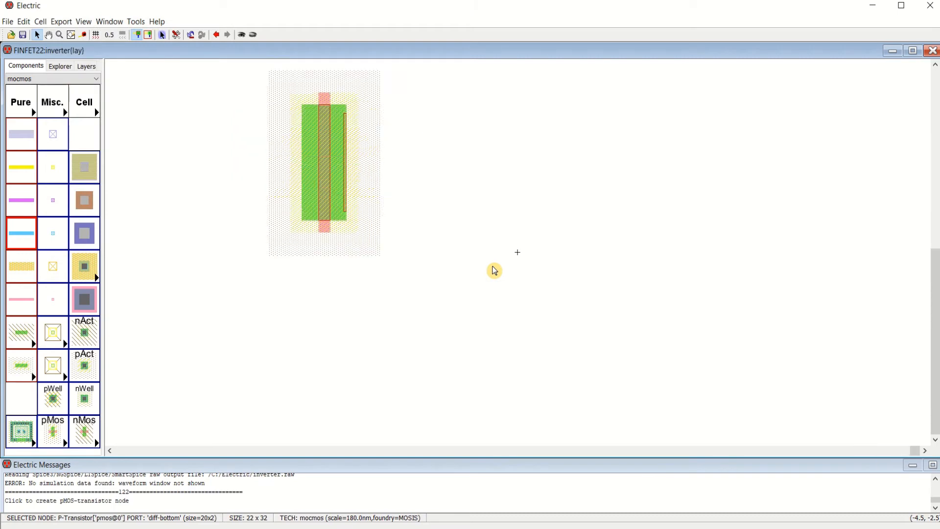
drag(327, 151, 396, 171)
Step: Place a Metal-1-P-Active contact to the left of the pMOS transistor and set its X size to 20
click(87, 371)
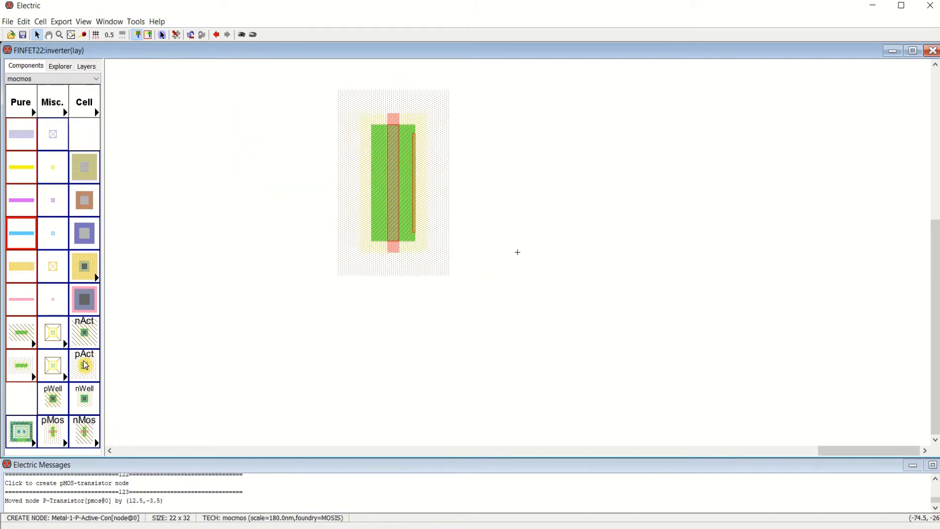
click(292, 179)
double_click(293, 182)
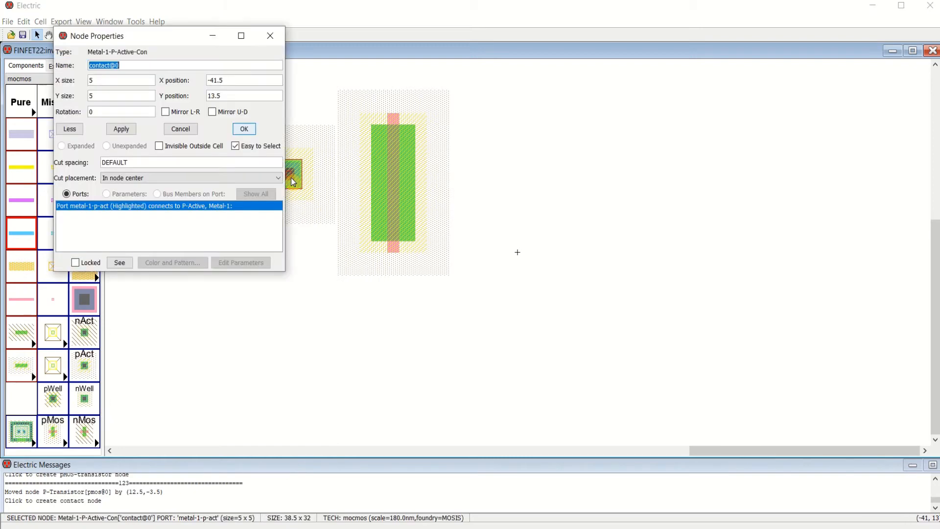
key(Tab)
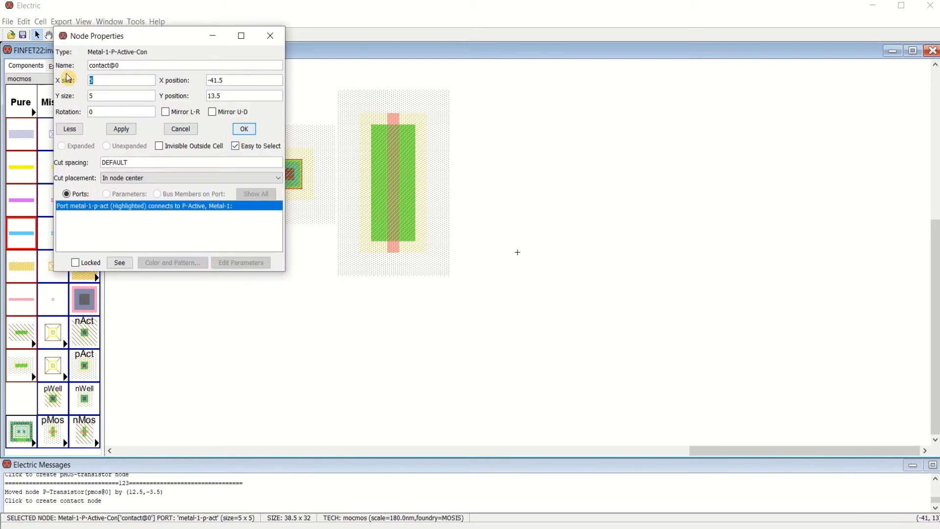
text(20)
click(243, 129)
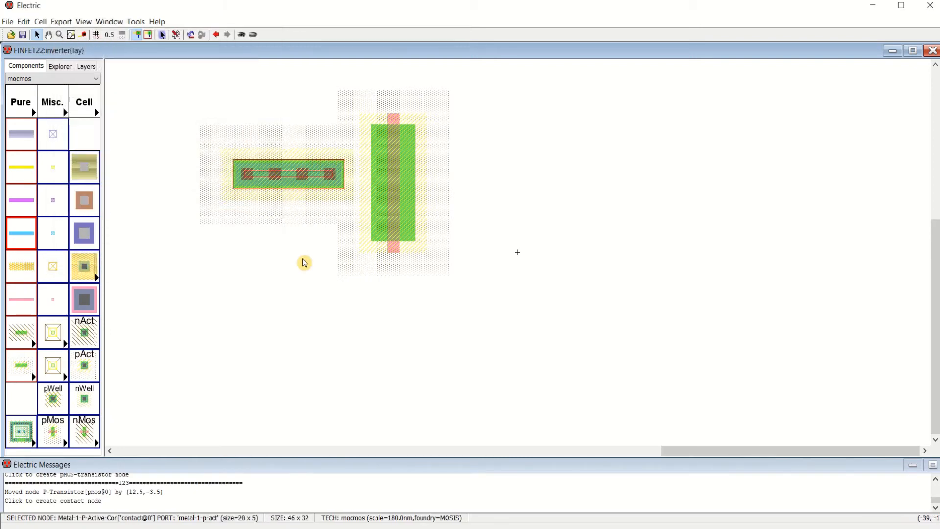
Step: Rotate the Metal-1-P-Active contact upright beside the pMOS transistor, and place a copy of the contact-transistor pair to their right
key(ctrl+j)
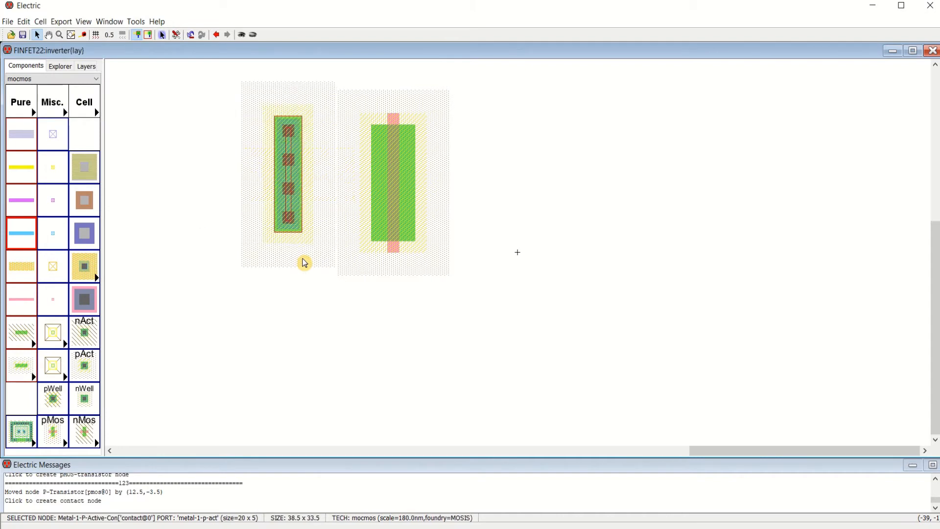
drag(288, 187, 285, 196)
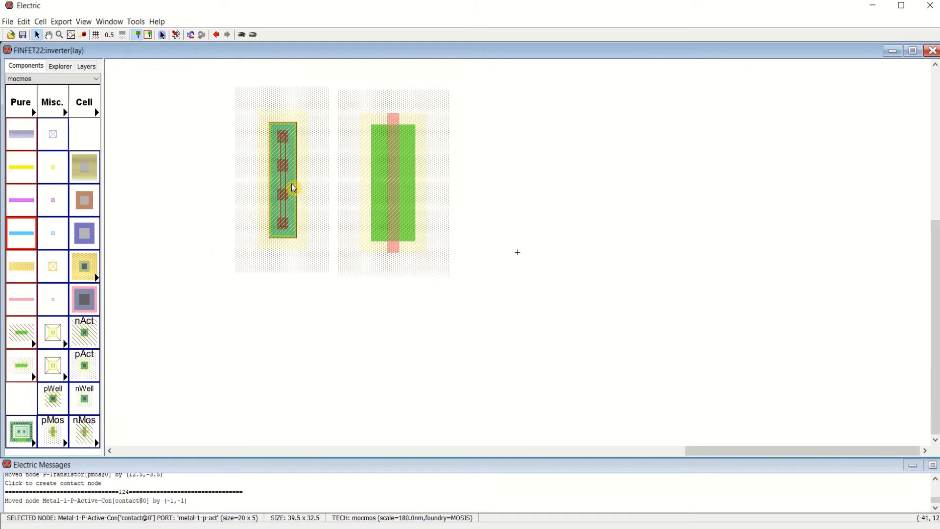
drag(205, 63, 557, 309)
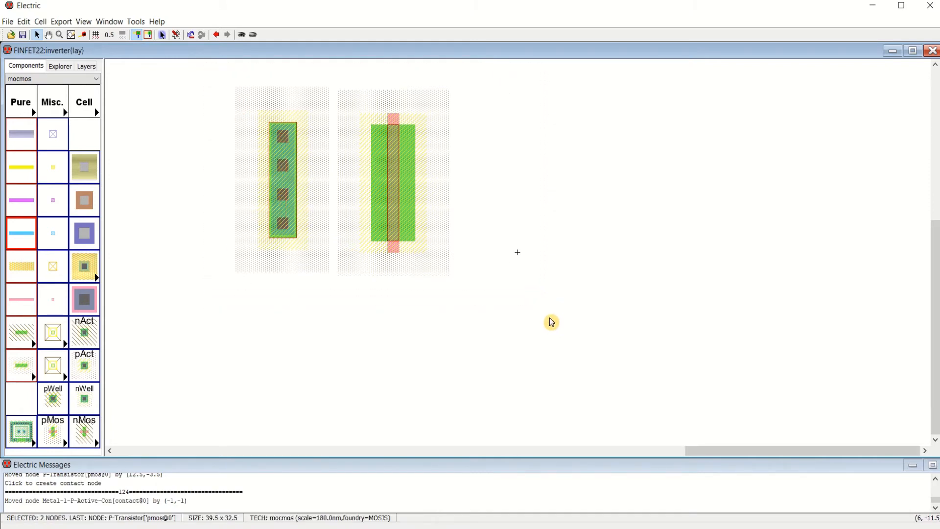
click(550, 320)
key(ctrl+v)
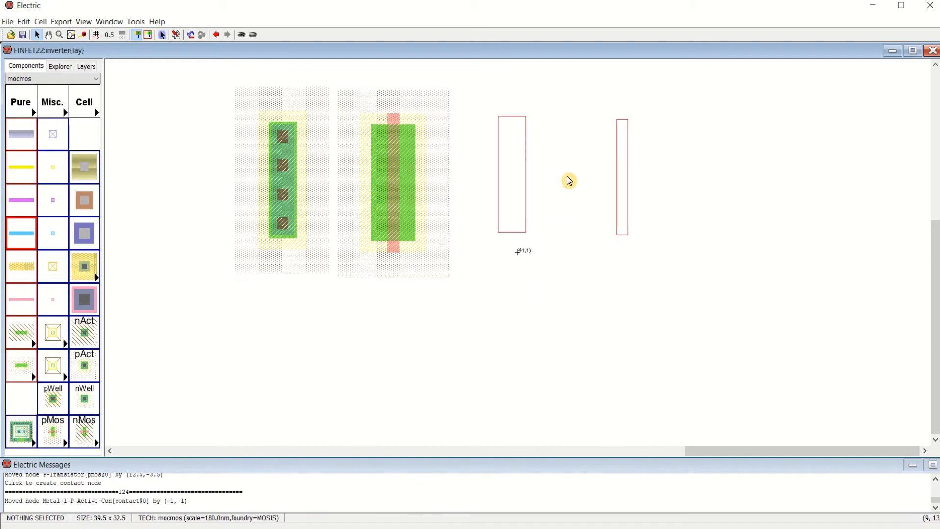
click(597, 185)
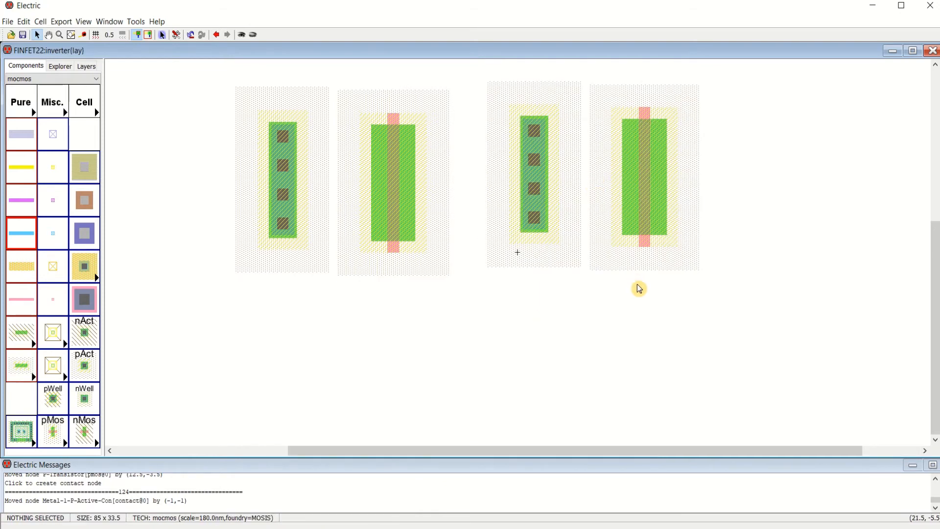
Step: Place another copy of the upright Metal-1-P-Active contact to the right of the second pMOS transistor
click(535, 194)
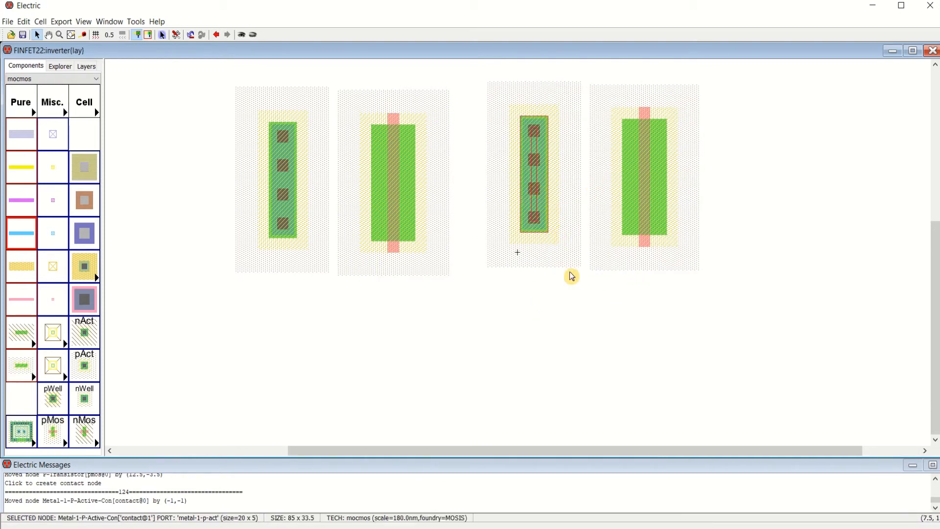
click(578, 310)
key(ctrl+v)
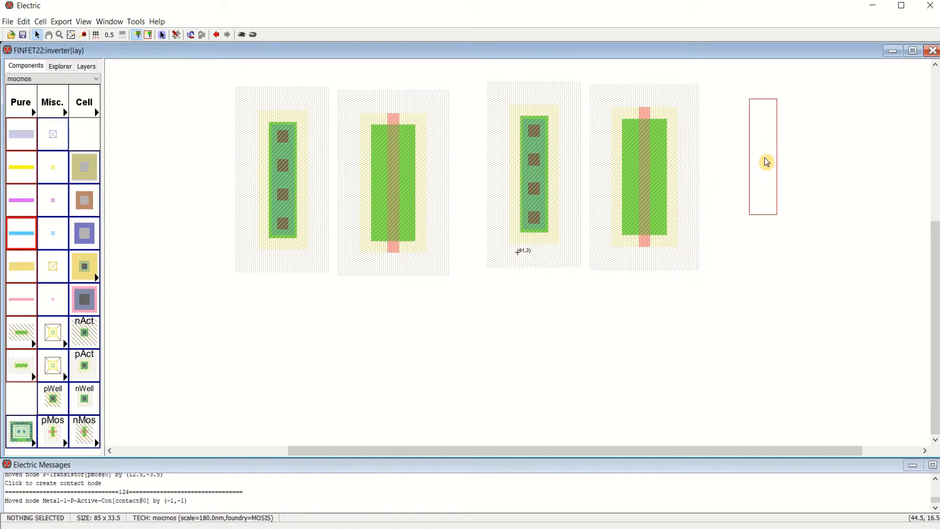
click(759, 166)
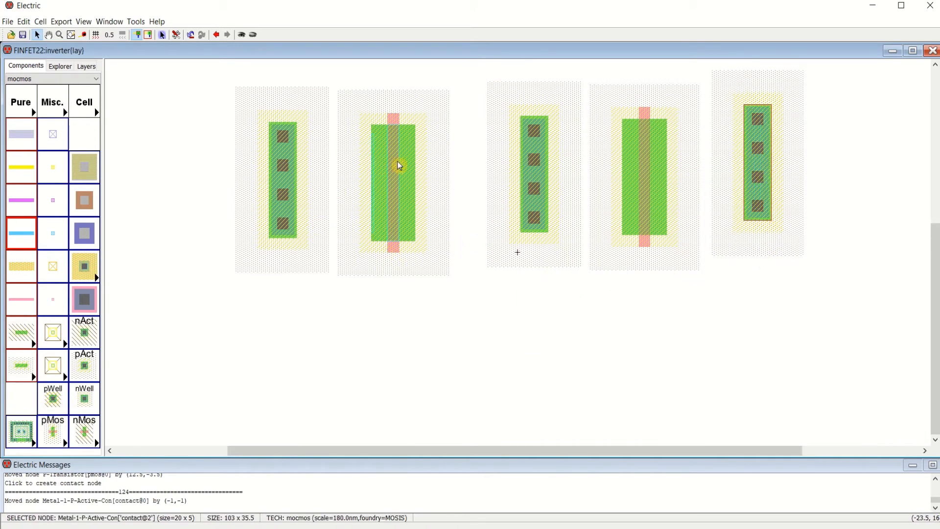
Step: Wire the leftmost contact to the first pMOS transistor's left diffusion with a P-Active arc, and align it flush against that diffusion
click(283, 182)
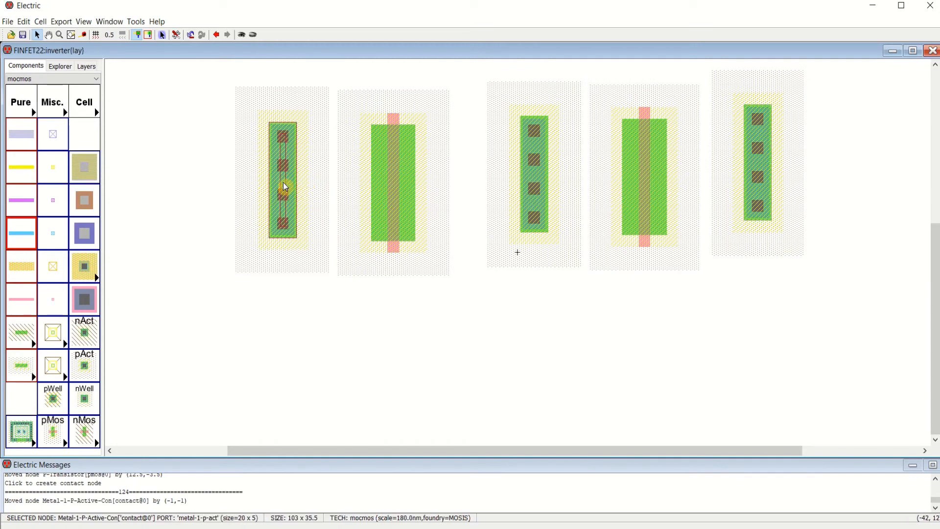
drag(283, 182, 285, 186)
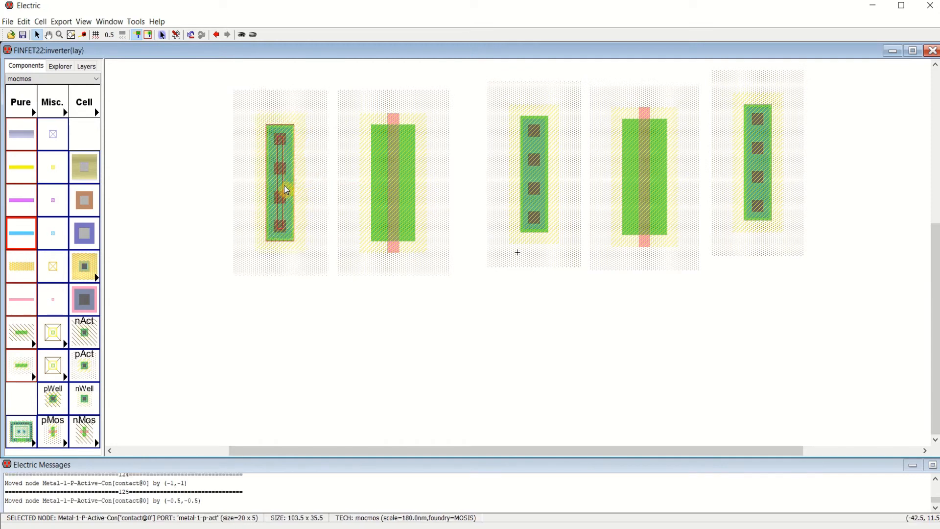
click(369, 181)
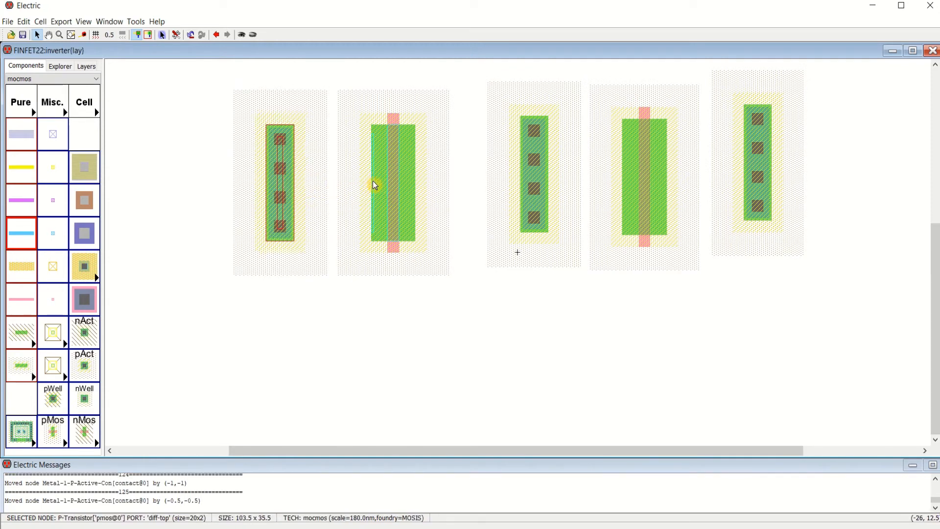
right_click(278, 178)
drag(272, 224, 367, 230)
click(419, 325)
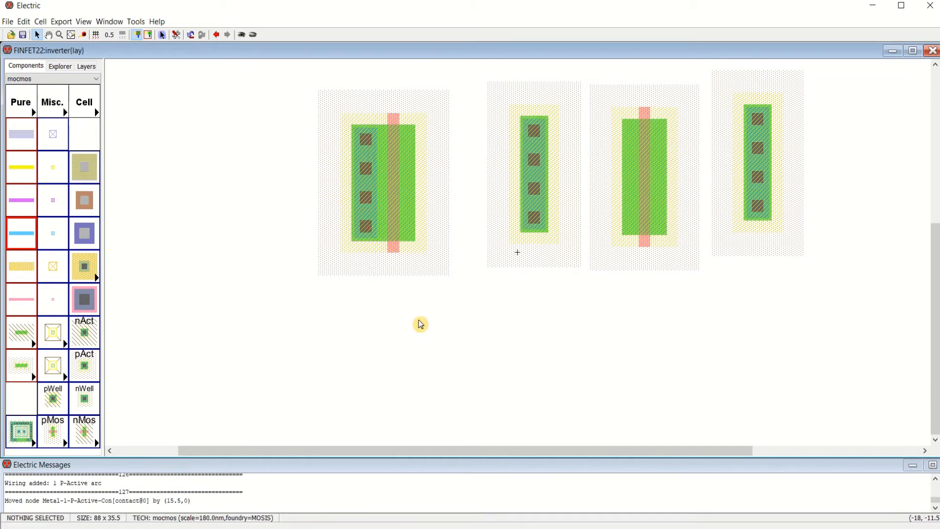
Step: Wire the second contact to the first pMOS transistor's right diffusion with a P-Active arc, and align it flush over that side
drag(535, 201, 493, 202)
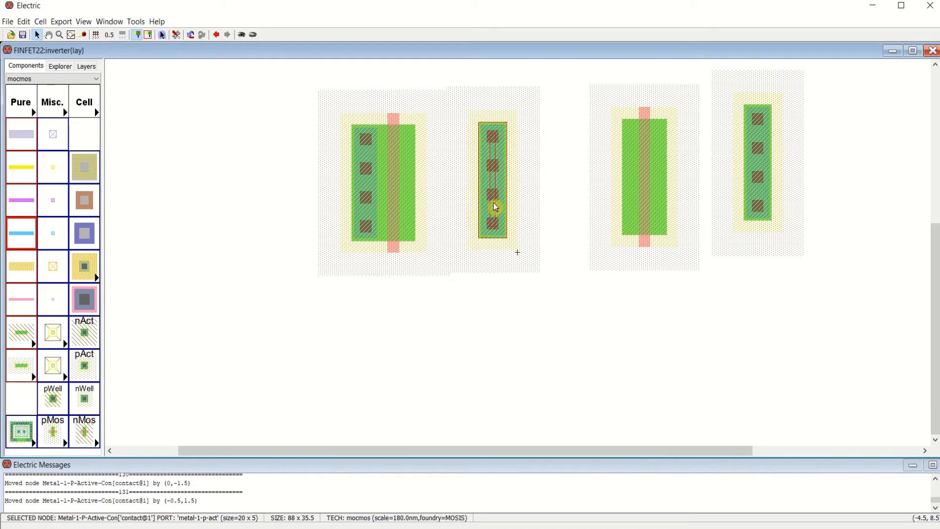
key(Down)
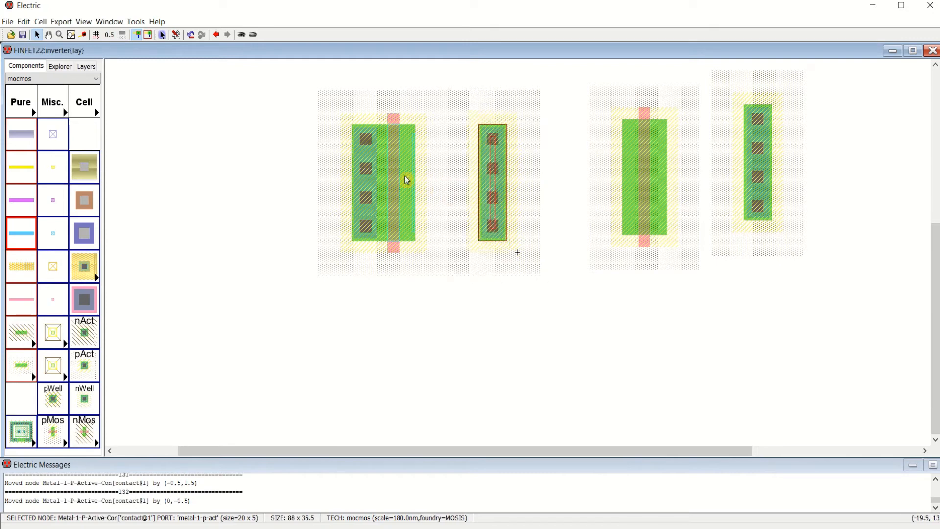
click(417, 186)
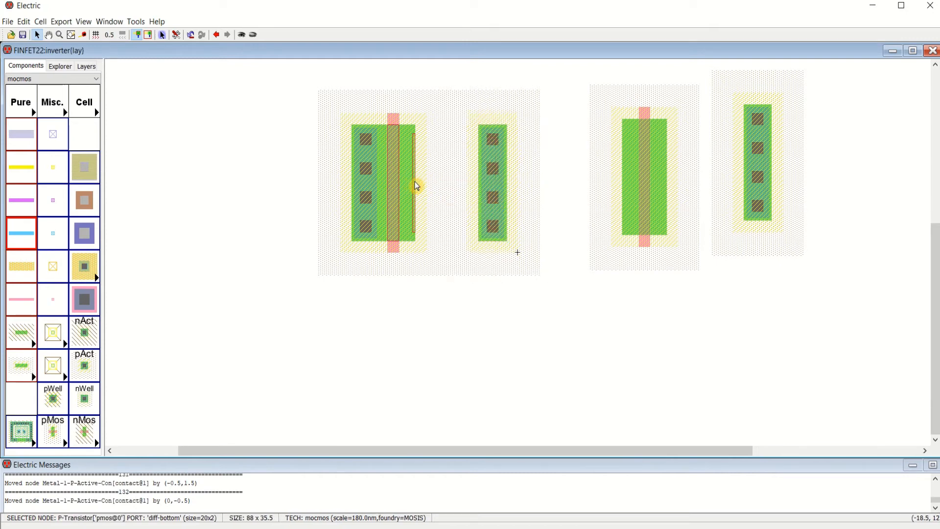
right_click(498, 181)
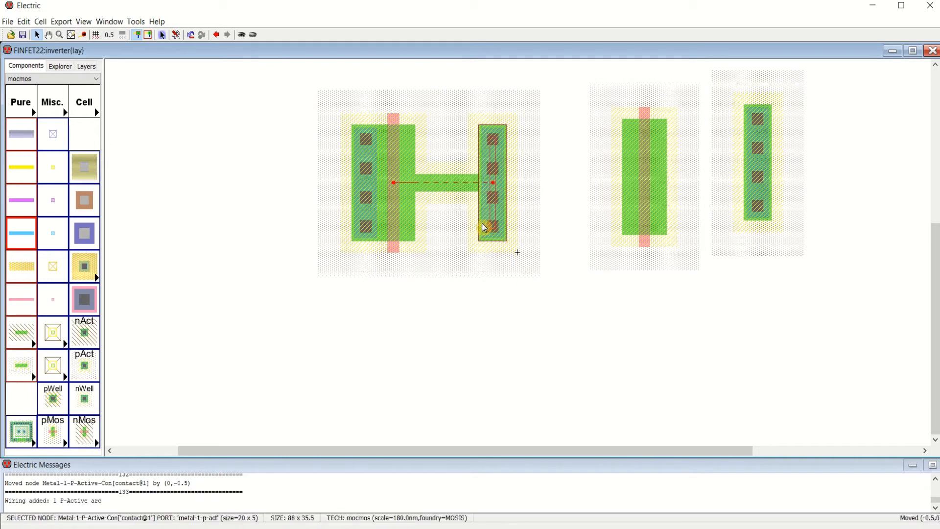
drag(484, 228, 419, 229)
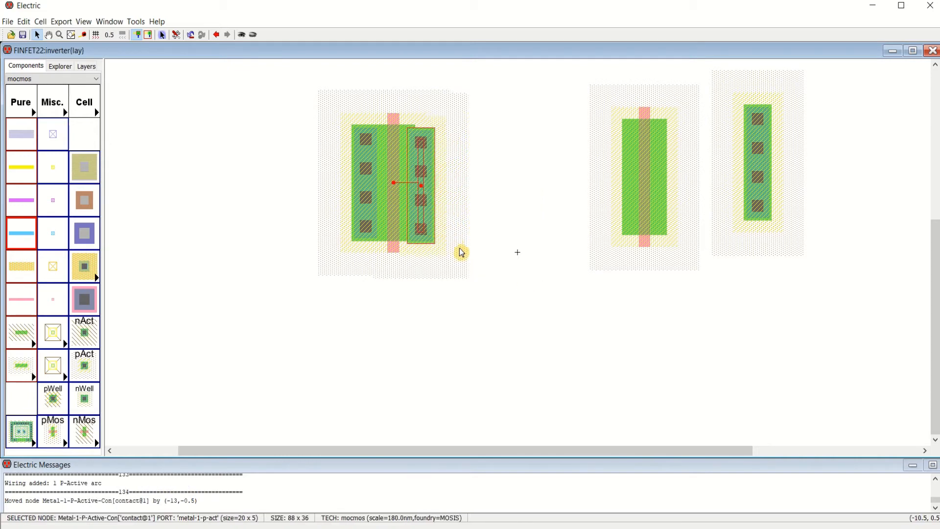
key(Up)
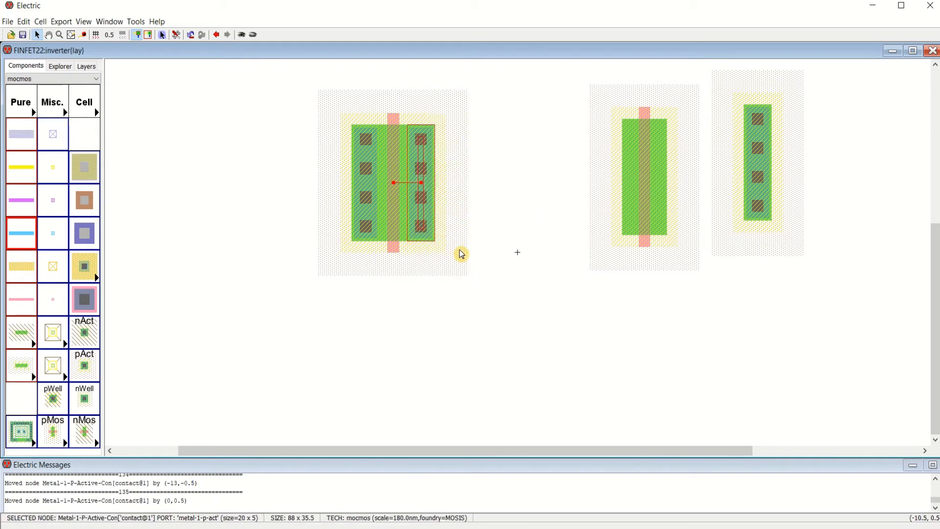
Step: Move the second pMOS transistor level with the first, and wire its left diffusion to the contact between them with a P-Active arc
click(507, 328)
drag(644, 183, 515, 192)
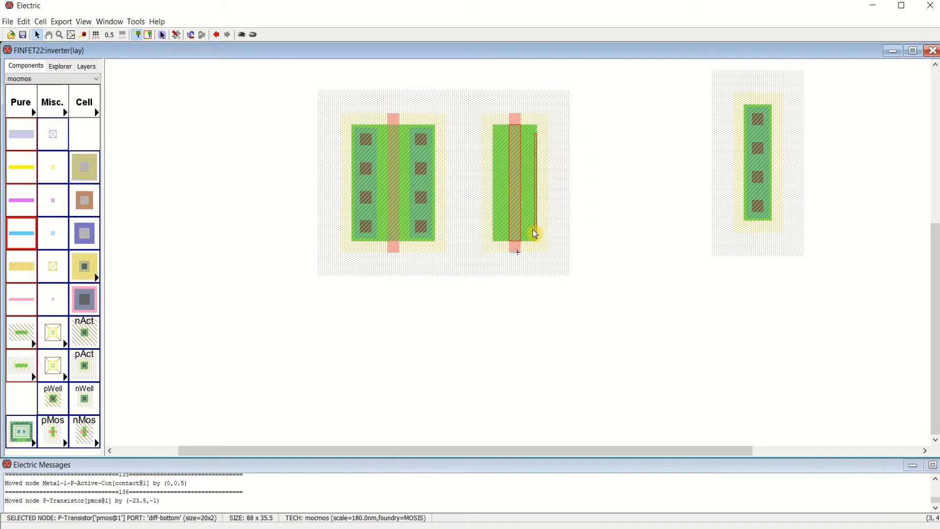
key(Down)
key(Up)
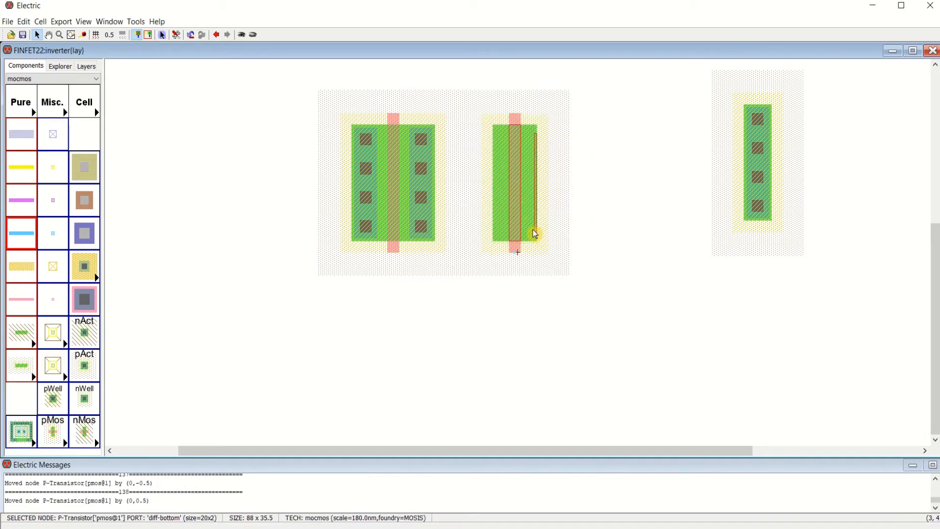
click(499, 188)
right_click(424, 184)
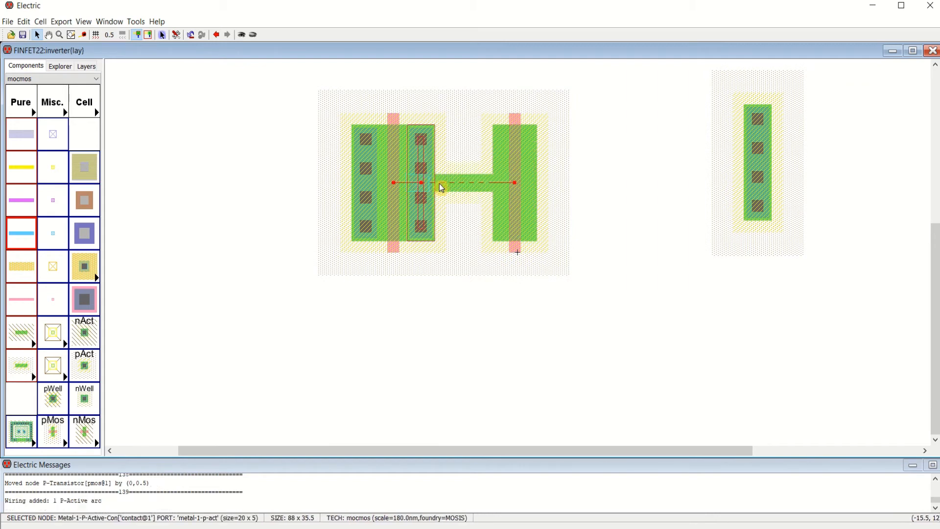
Step: Move the right P-transistor left until its active area abuts the middle P-active contact
click(525, 269)
drag(515, 229, 461, 214)
click(548, 241)
click(548, 225)
Step: Bring the spare P-active contact close to the right P-transistor and align it vertically with the other two contacts
drag(761, 196, 550, 201)
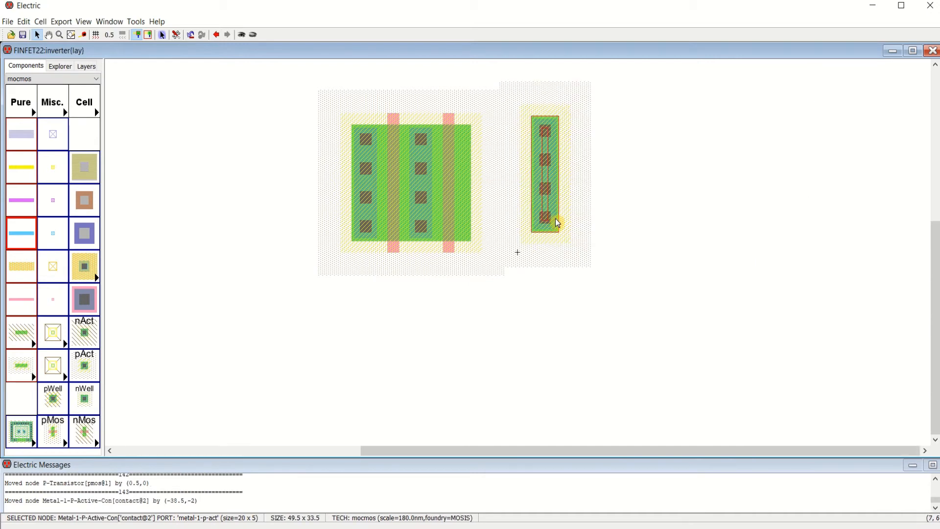
key(Down)
key(Down)
key(Down)
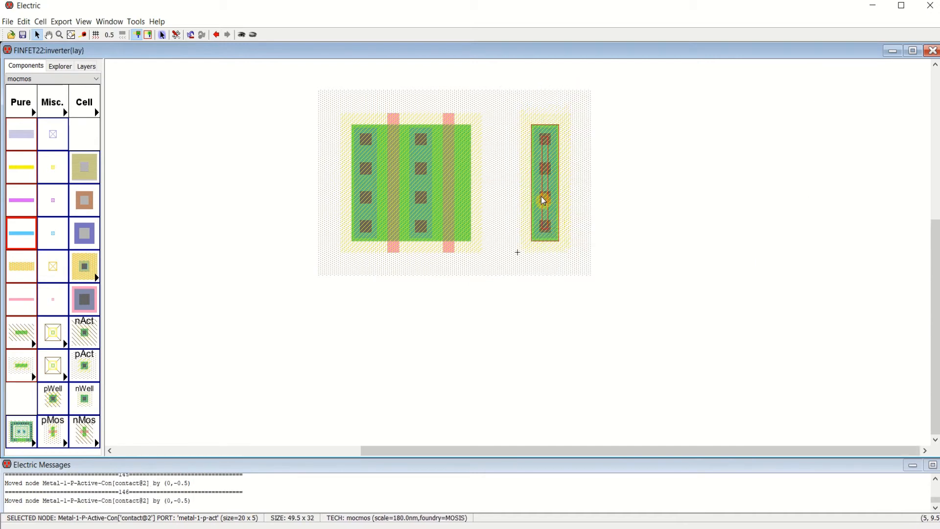
Step: Wire the right P-transistor's outer diffusion to the spare contact with P-Active, and abut the contact to it, aligned with the other contacts
click(469, 187)
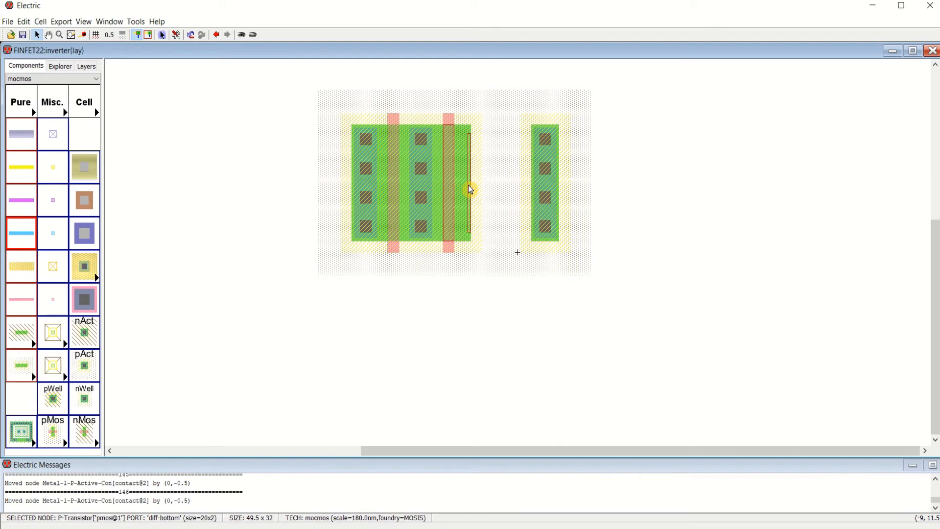
right_click(541, 184)
drag(557, 223, 489, 222)
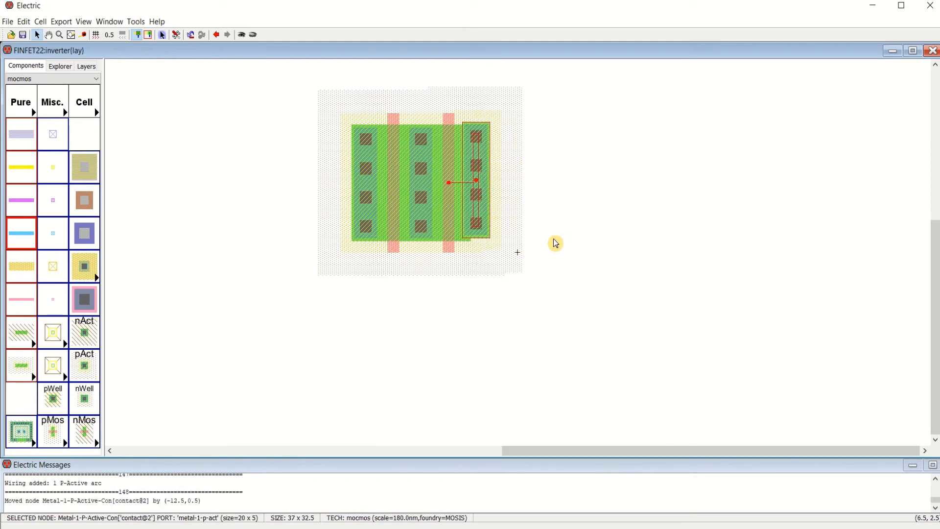
key(Down)
key(Down)
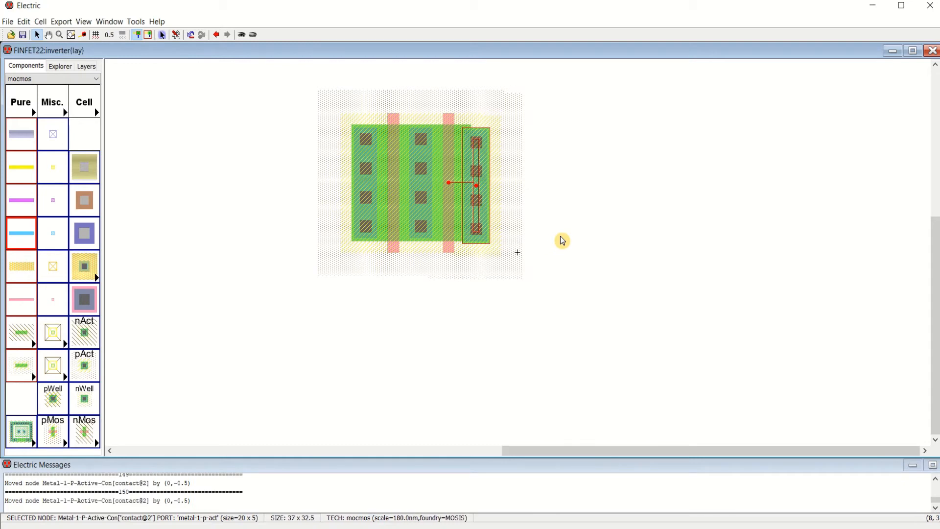
key(Up)
click(621, 237)
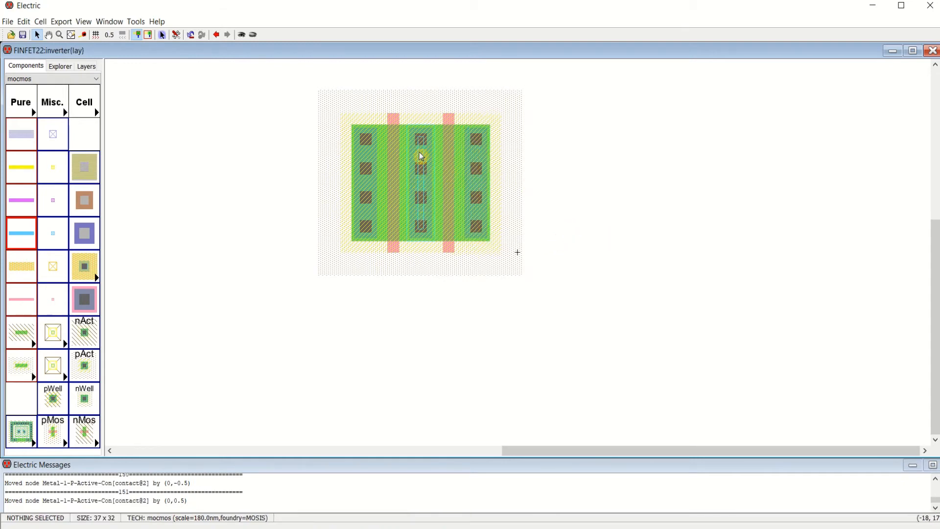
Step: Check the inverter schematic, and in the layout join the two outer P-active contacts with a Metal-1 loop above the transistors
click(60, 67)
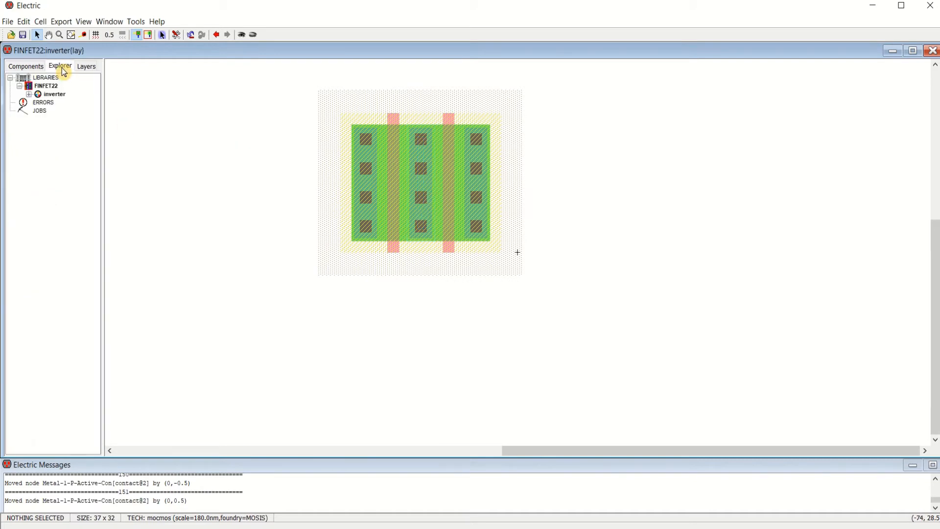
click(31, 95)
double_click(69, 102)
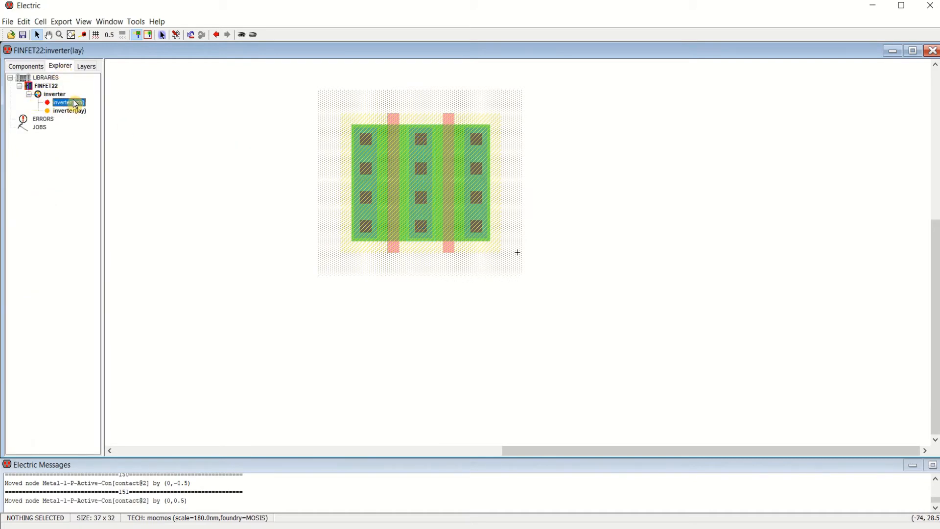
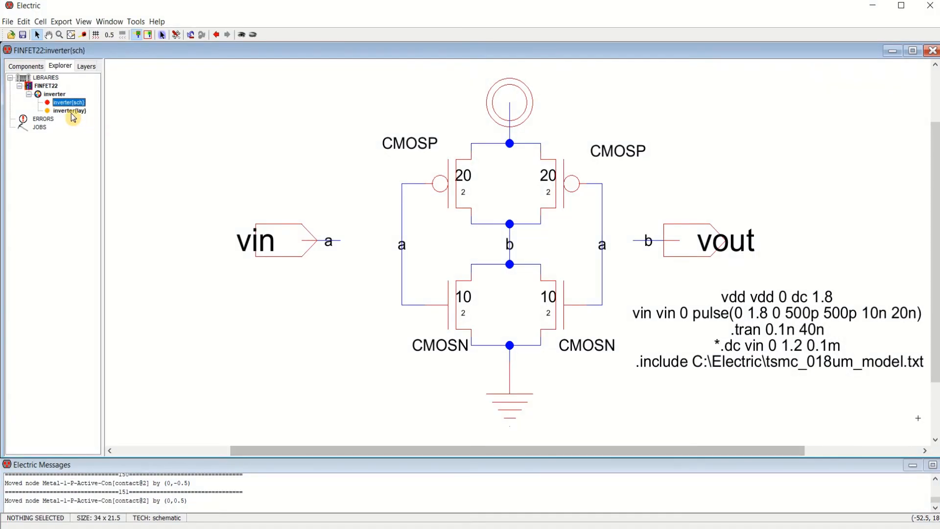
double_click(70, 111)
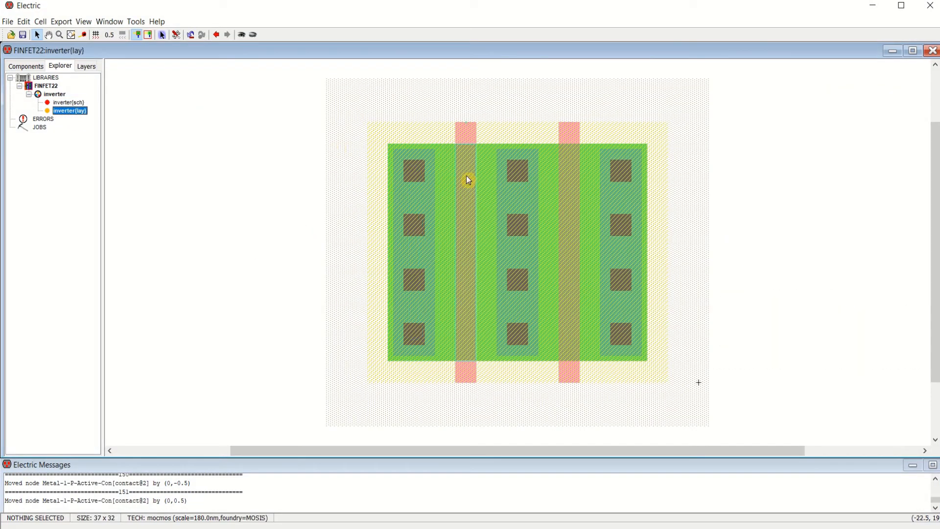
ctrl+scroll(698, 227, down, 3)
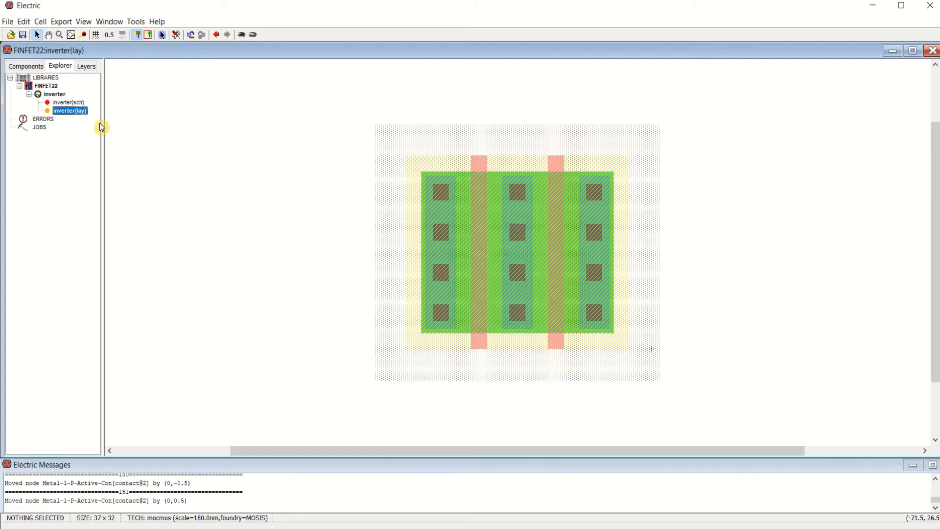
click(27, 66)
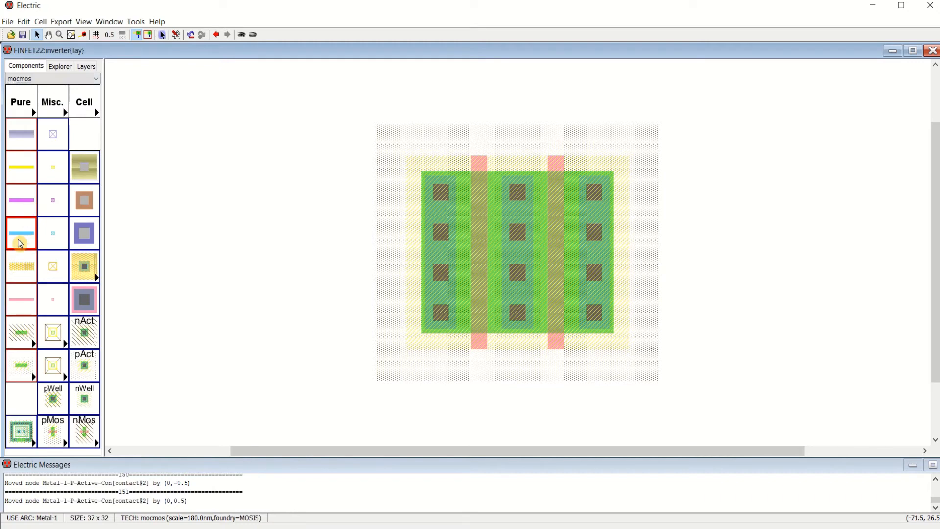
drag(445, 200, 435, 82)
right_drag(435, 82, 441, 83)
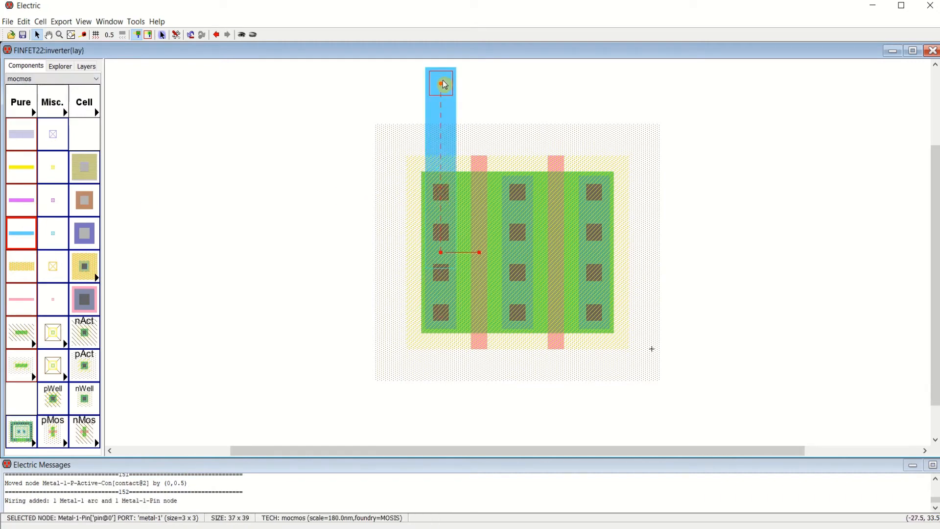
right_click(594, 84)
right_drag(601, 177, 594, 194)
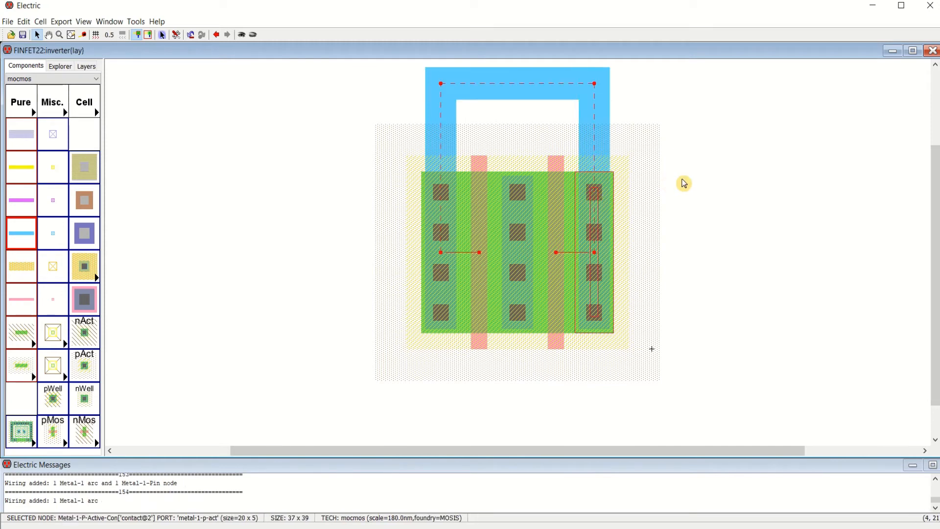
click(682, 183)
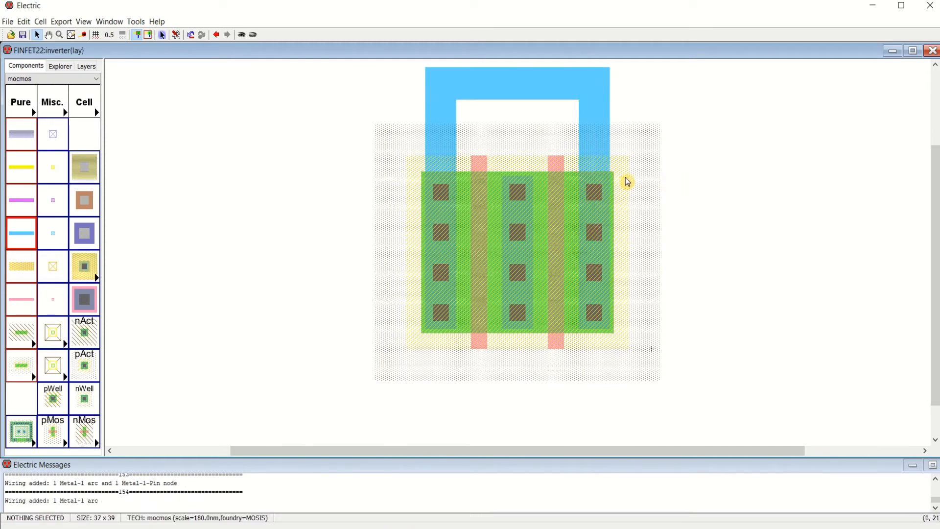
Step: Check the inverter schematic again, and in the layout join the upper gate ends of both P-transistors with a Polysilicon-1 wire
click(60, 65)
double_click(64, 103)
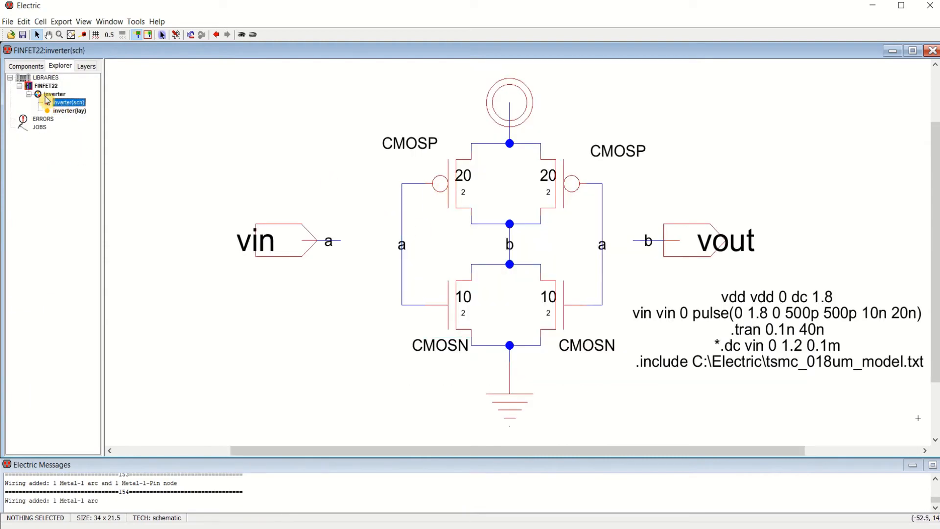
click(19, 69)
click(59, 65)
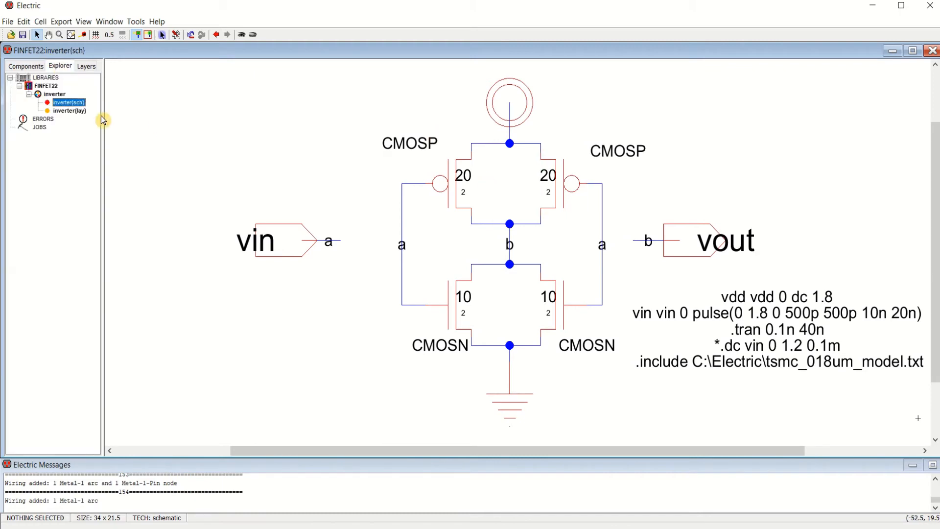
double_click(74, 111)
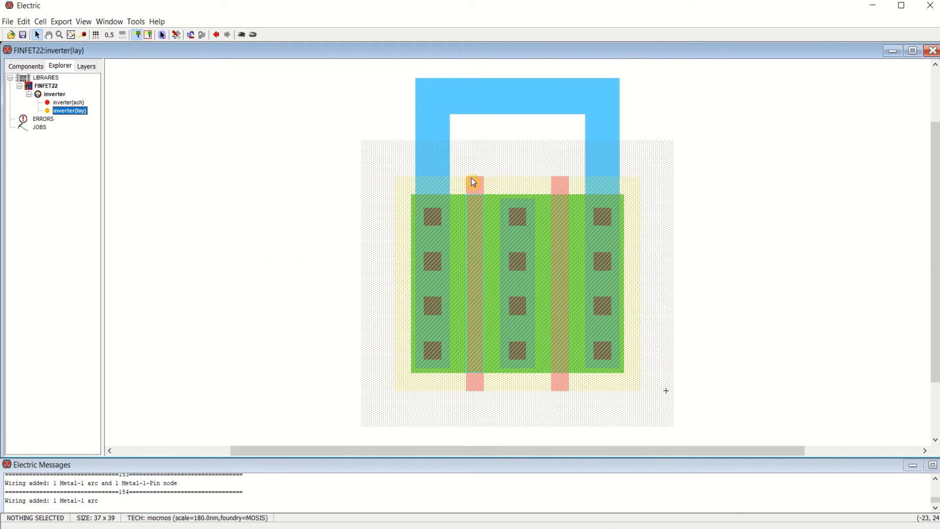
click(477, 184)
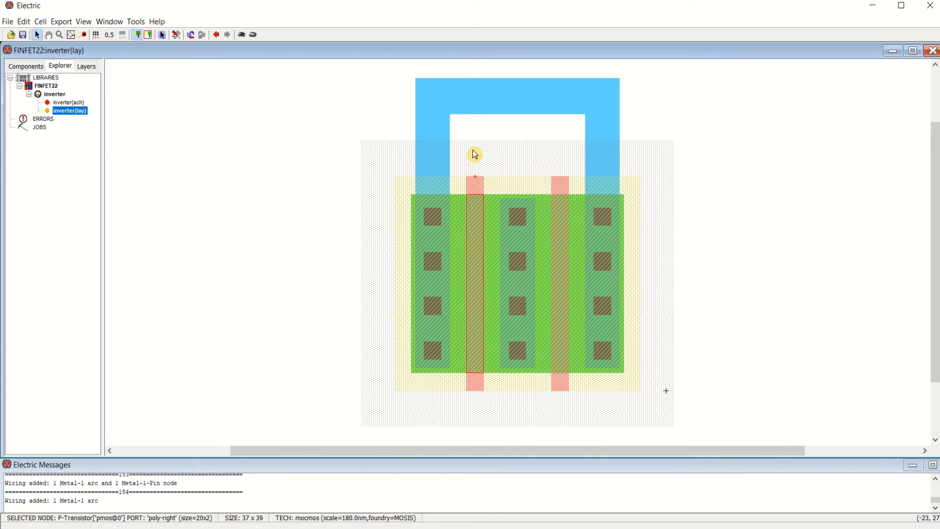
right_click(475, 154)
right_click(562, 155)
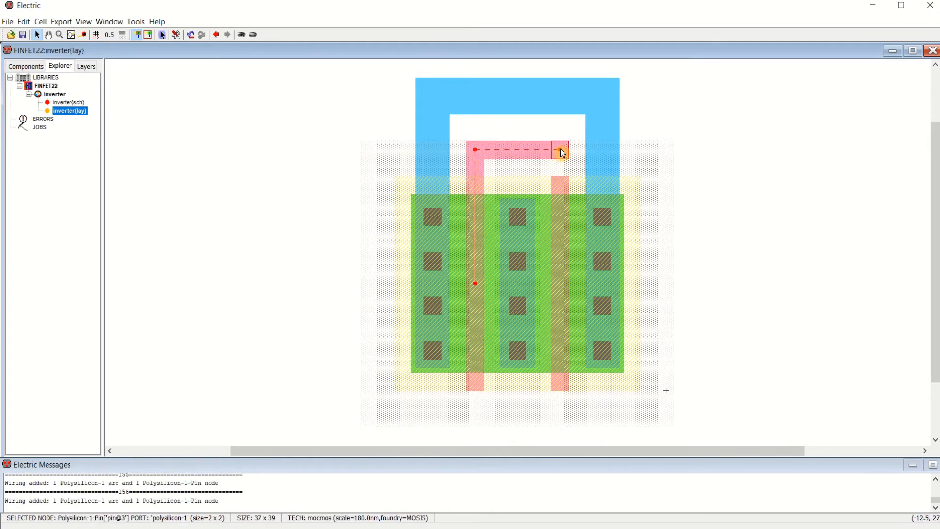
right_click(563, 191)
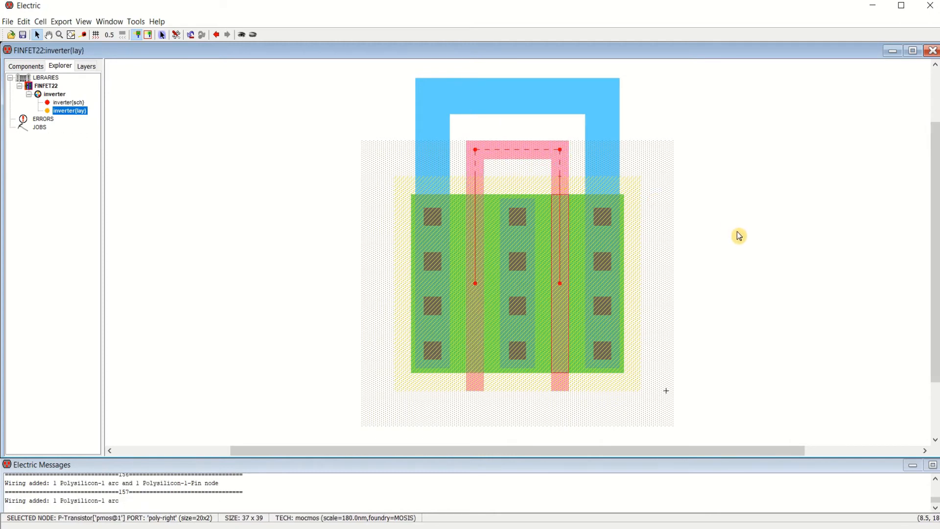
Step: Place an nMOS transistor in the free space below the left P-transistor
ctrl+scroll(738, 236, down, 4)
ctrl+scroll(741, 238, down, 1)
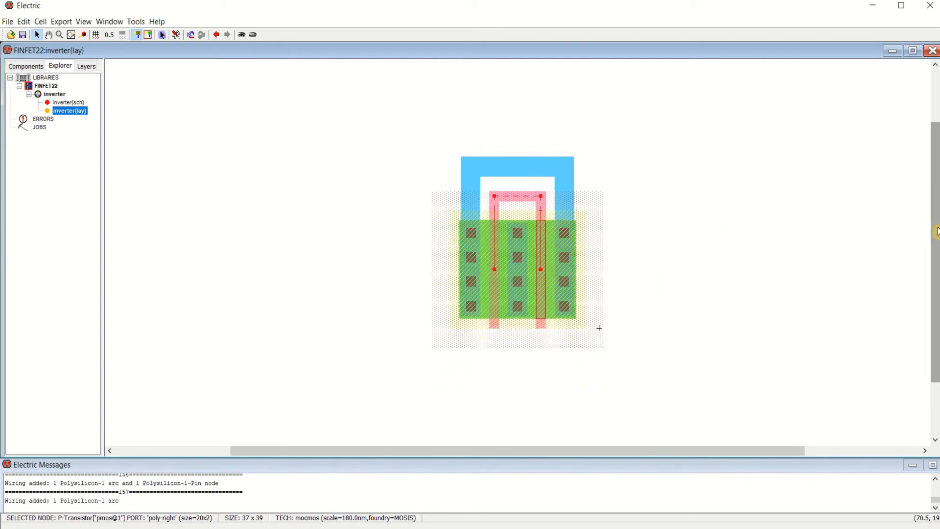
drag(936, 231, 933, 267)
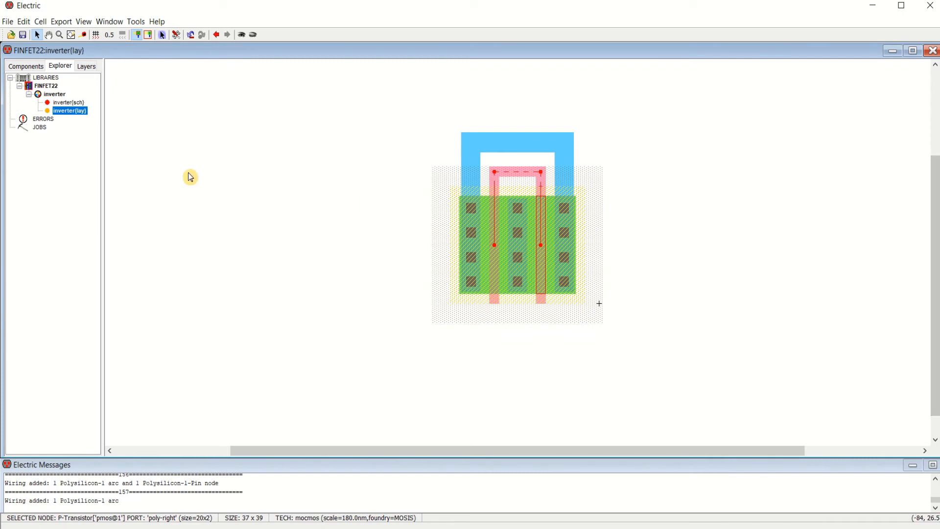
click(24, 67)
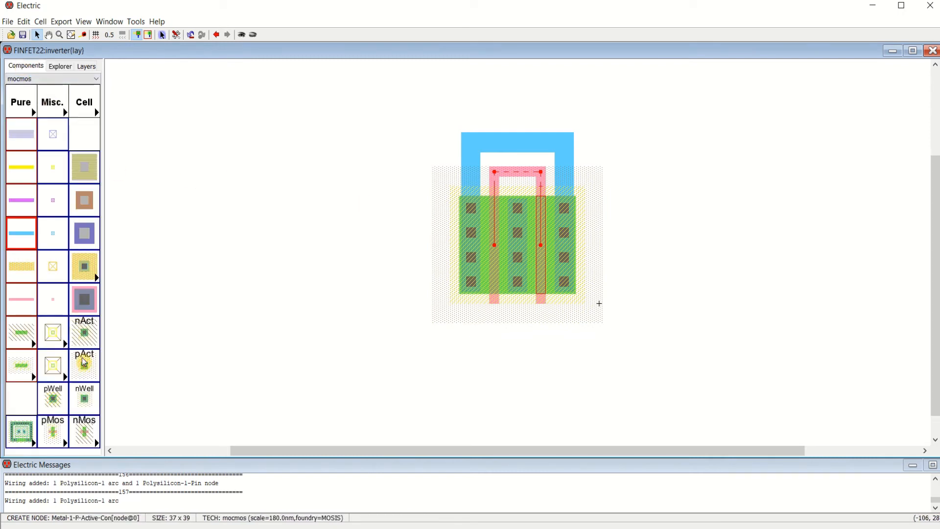
click(84, 430)
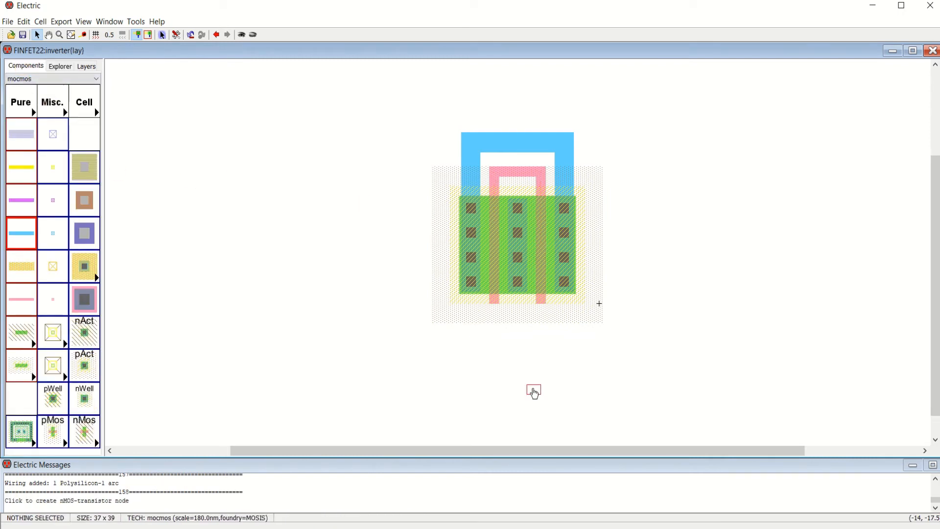
click(500, 389)
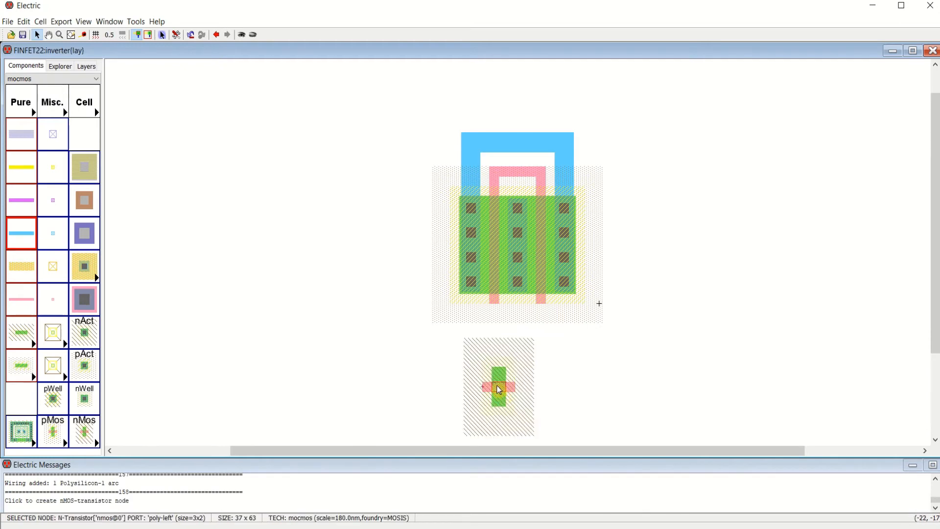
Step: Set the N-transistor's width to 10 and rotate it 90 degrees counterclockwise so its gate runs vertically
double_click(499, 387)
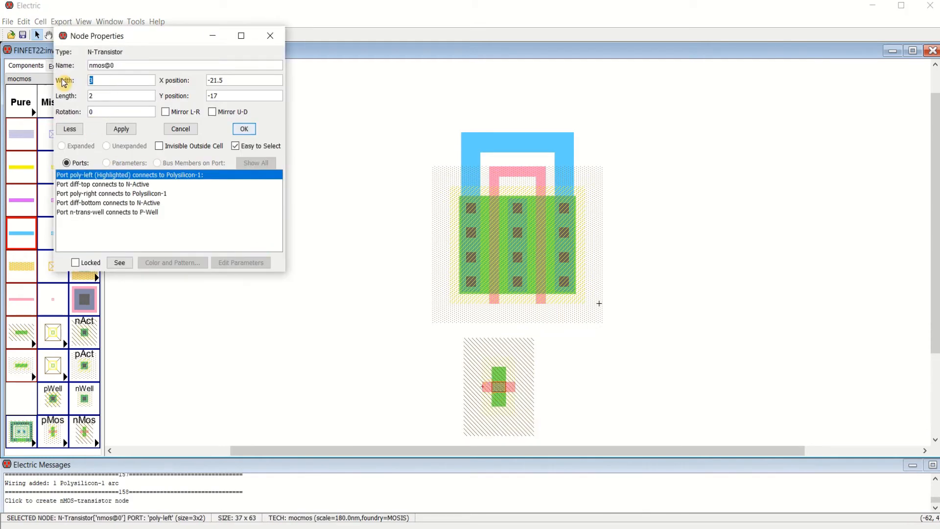
text(10)
click(244, 129)
key(ctrl+j)
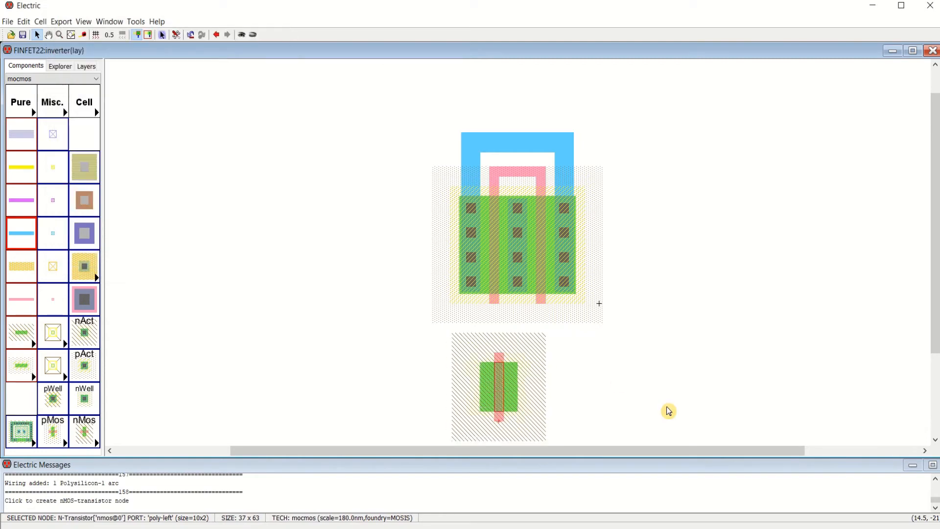
Step: Line up the N-transistor's gate with the left P-transistor's gate, and raise the transistor 2 units so its well meets the upper well
drag(499, 388, 494, 391)
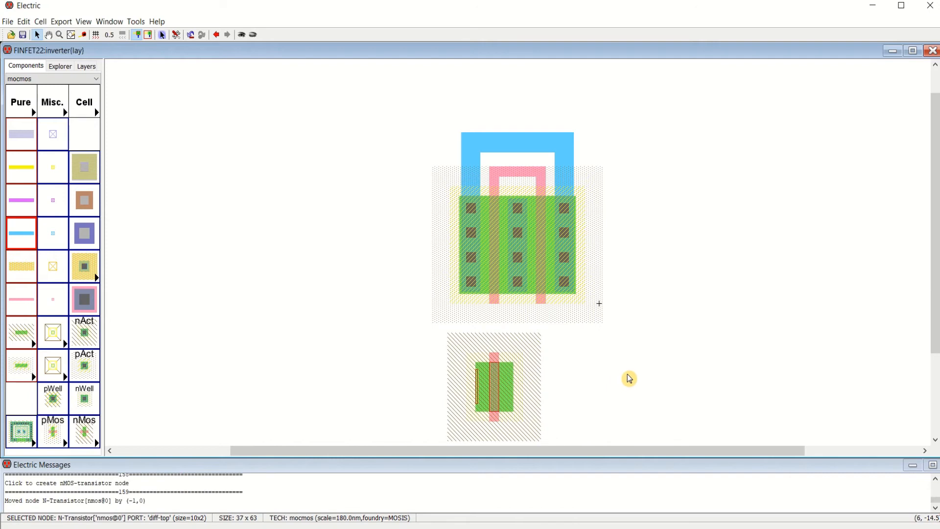
drag(935, 223, 932, 260)
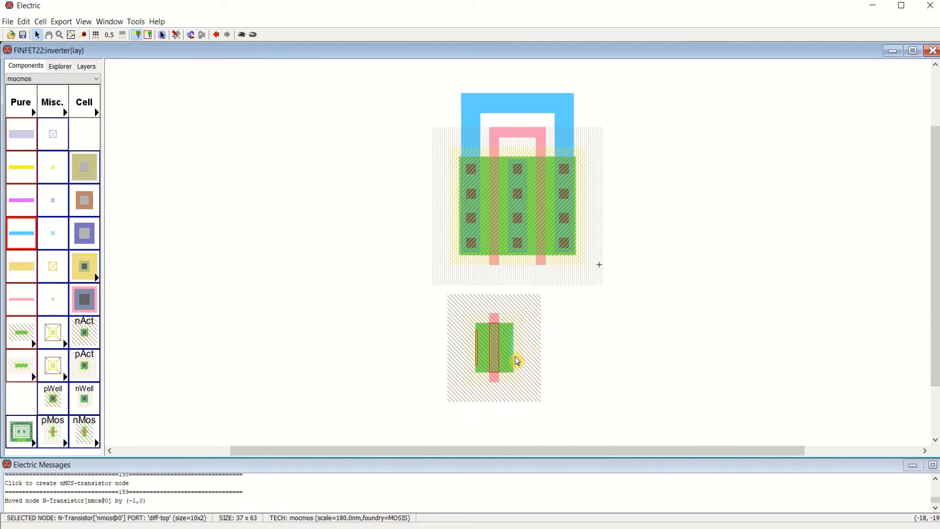
key(Up)
key(Up)
key(Up)
key(Up)
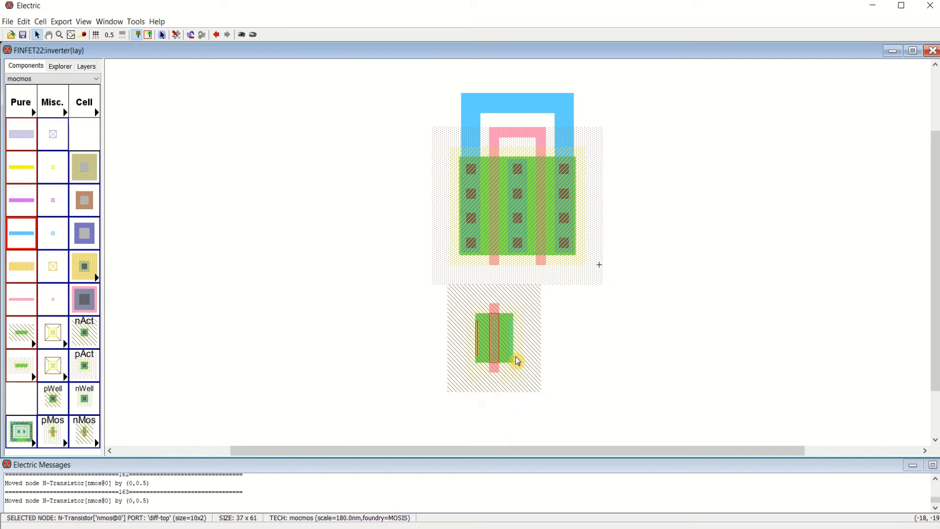
click(654, 355)
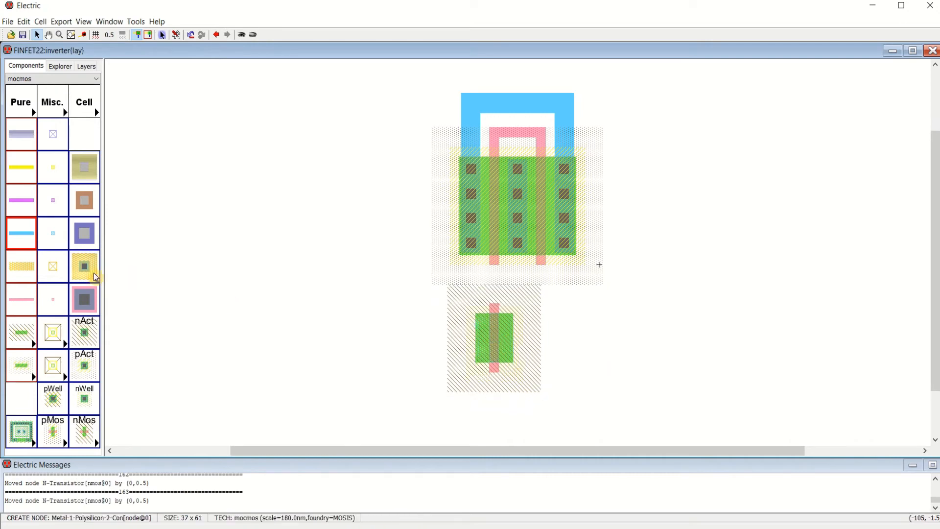
Step: Place an nAct contact beside the N-transistor's left edge with X size 10, rotated 90 degrees and level with the transistor
click(86, 333)
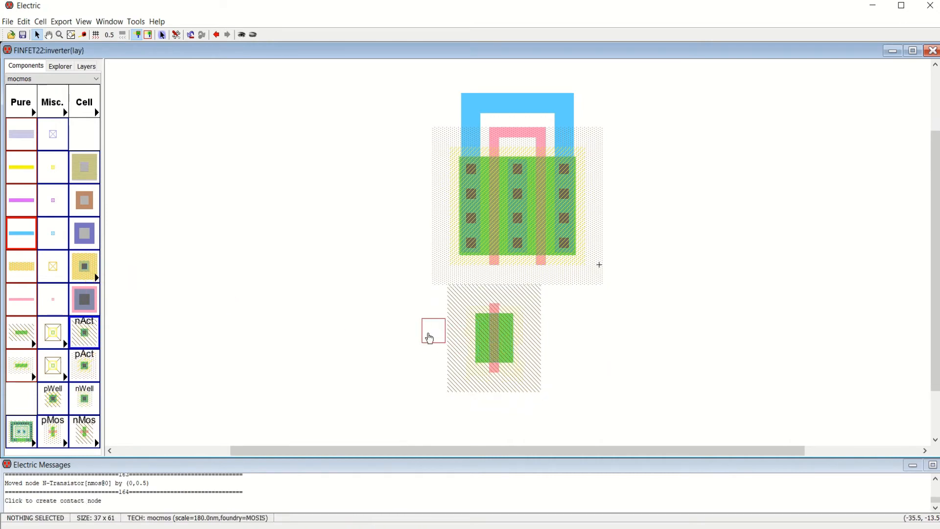
click(429, 337)
double_click(425, 336)
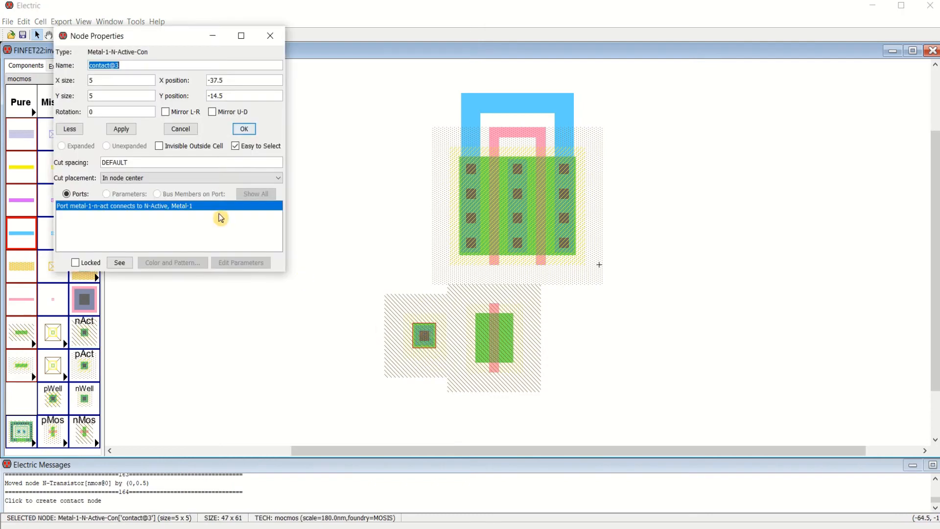
click(95, 78)
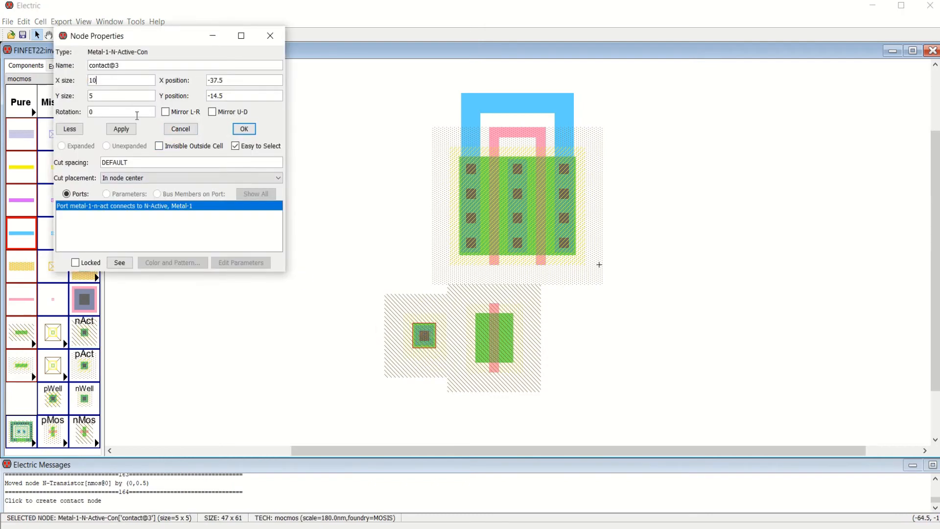
text(10)
click(244, 128)
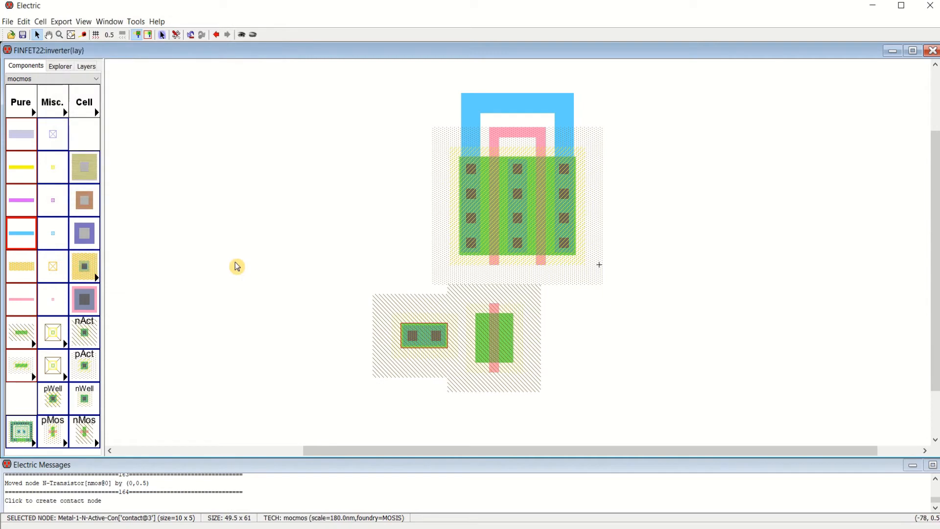
key(ctrl+j)
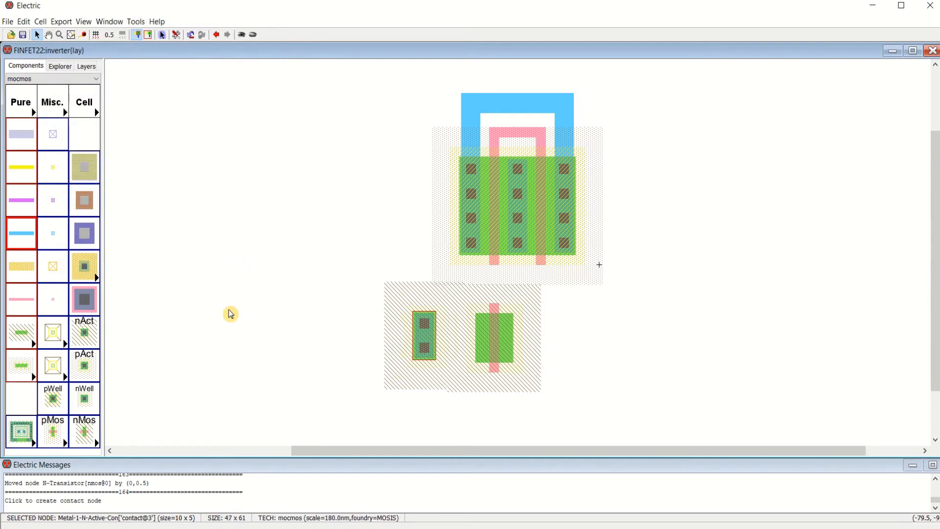
key(Down)
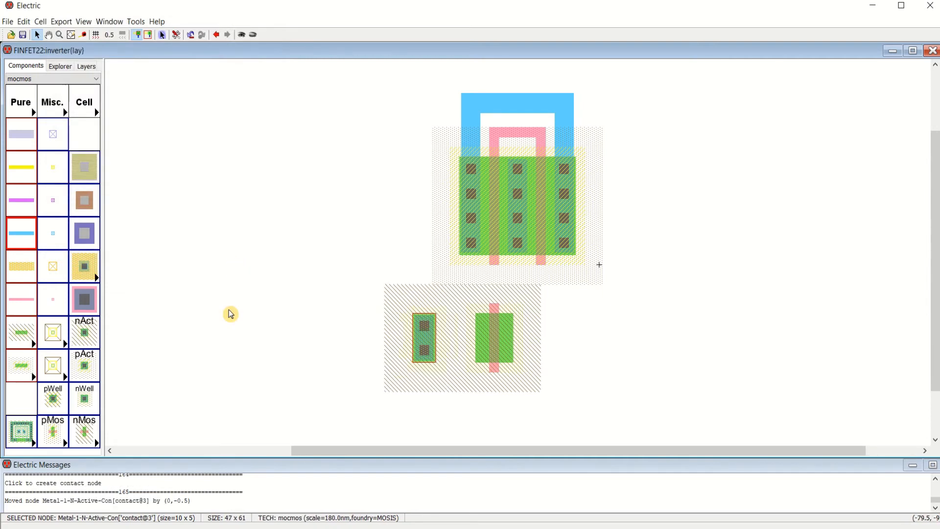
Step: Wire the N-transistor's left diffusion to the contact with an N-Active arc, and move the contact 10 units right against the transistor
click(477, 341)
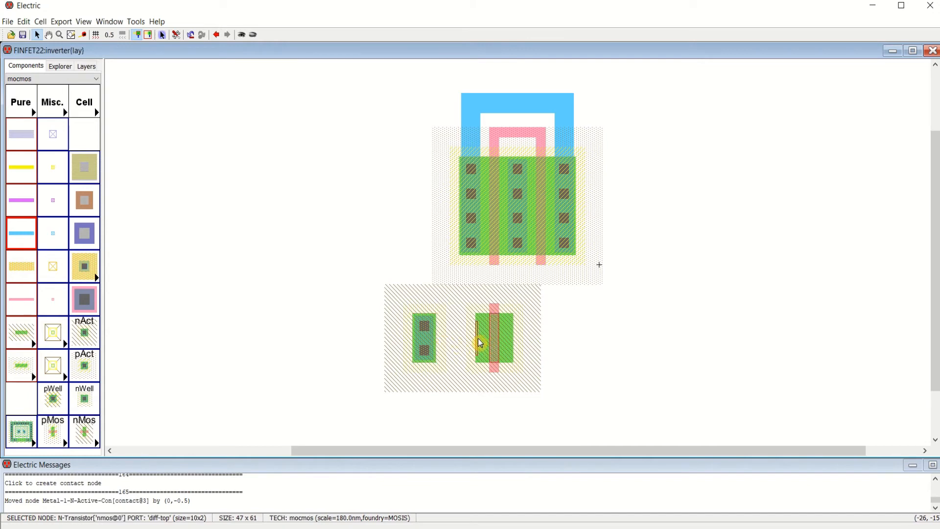
right_click(420, 340)
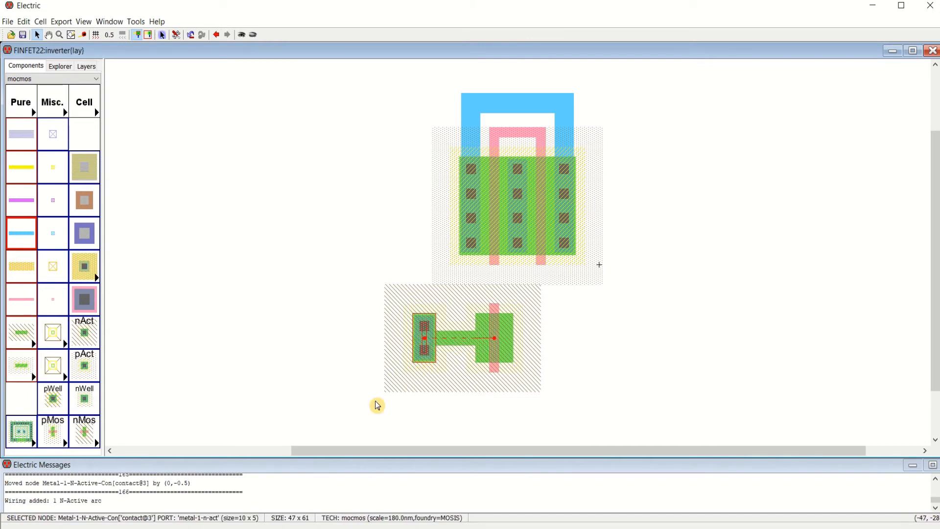
click(373, 404)
click(427, 355)
drag(428, 355, 475, 358)
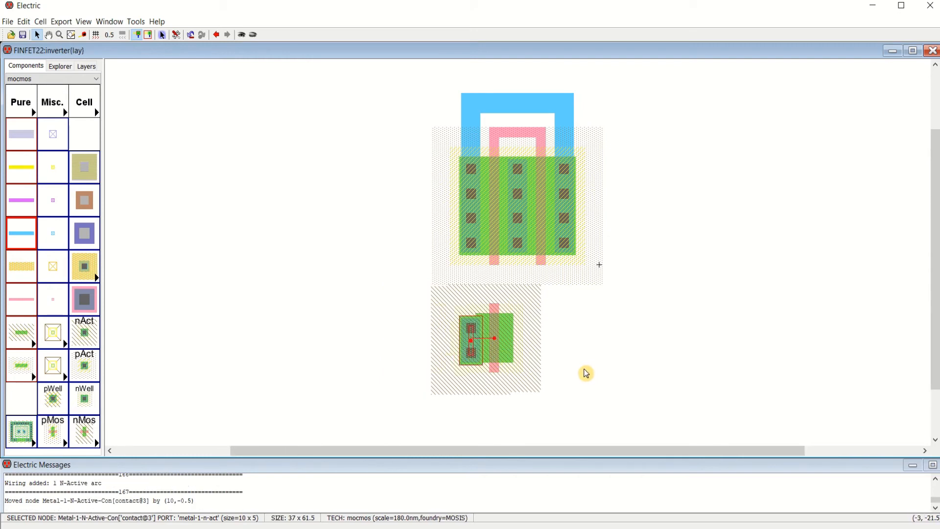
key(Up)
click(607, 361)
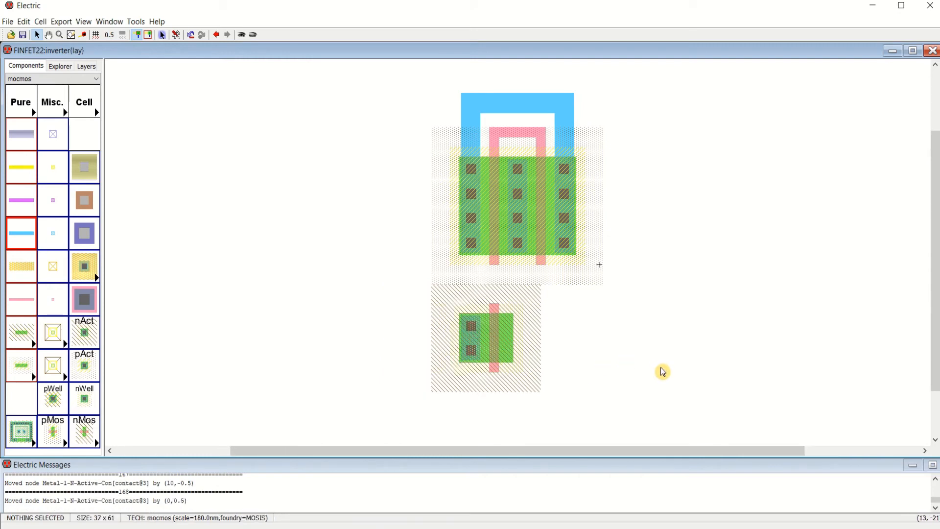
Step: Copy the N-transistor with its contact and paste the copy into the free space to its right
drag(576, 420, 398, 279)
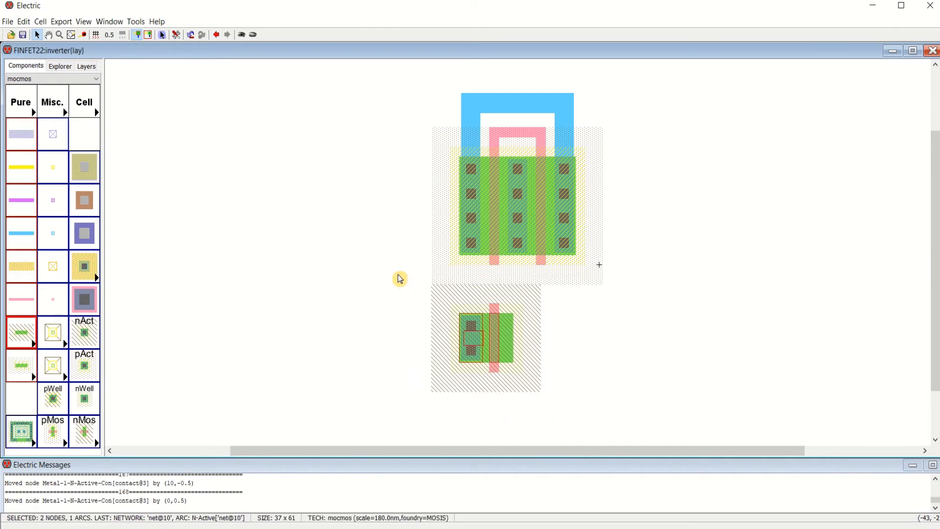
click(649, 353)
key(ctrl+v)
click(615, 332)
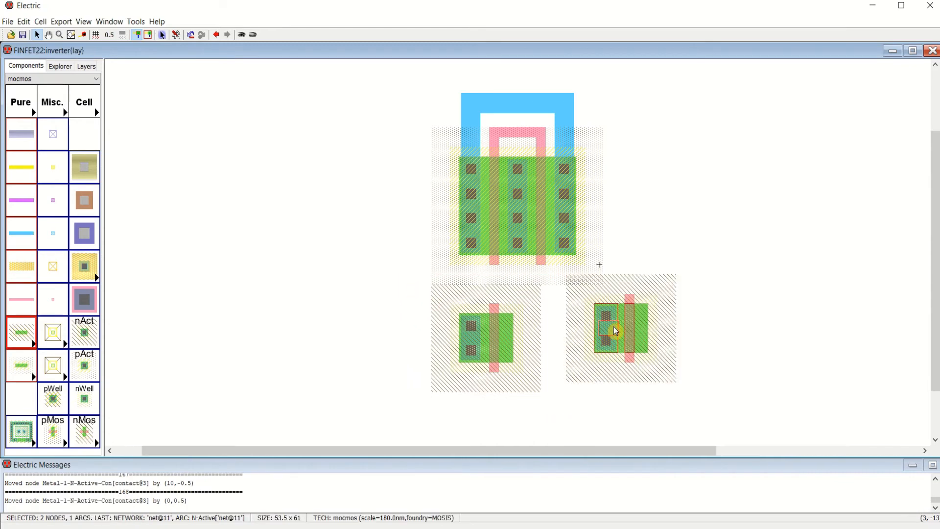
Step: Lower the pasted N-transistor and contact 2 units, level with the original, and move them 4.5 units left
key(Down)
key(Down)
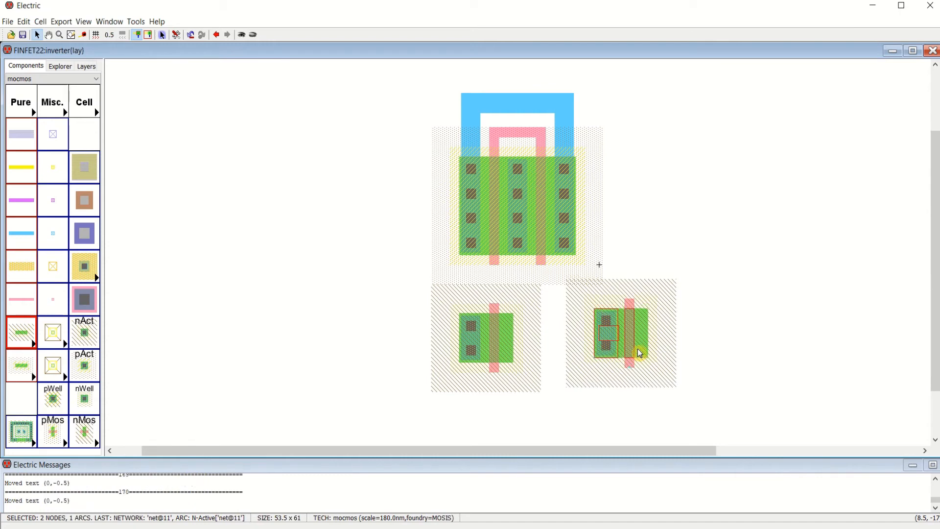
key(Down)
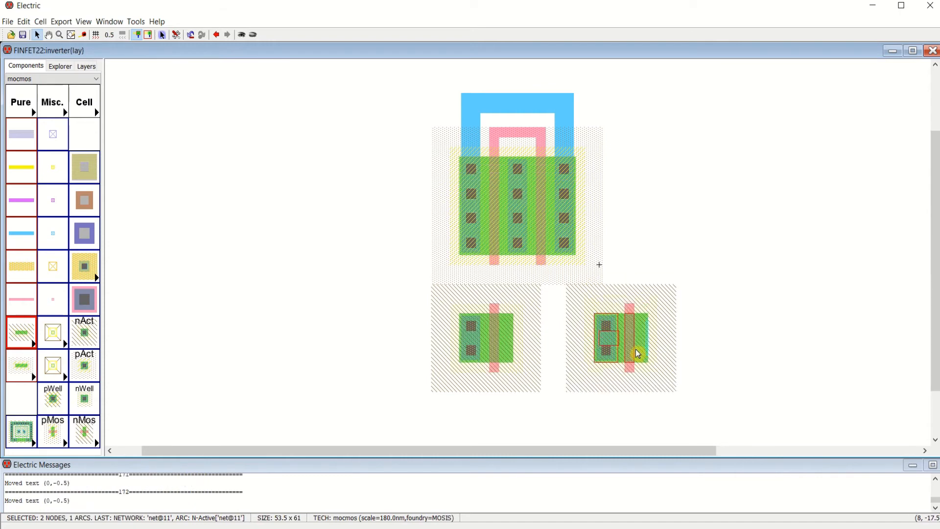
key(Left)
key(Left)
key(Left)
key(Left)
key(Left)
key(Left)
key(Left)
key(Left)
key(Left)
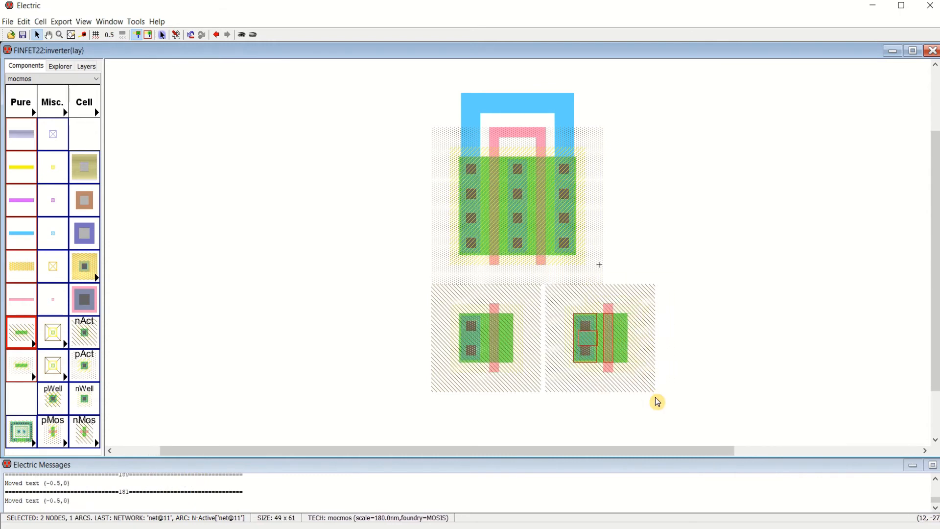
click(658, 402)
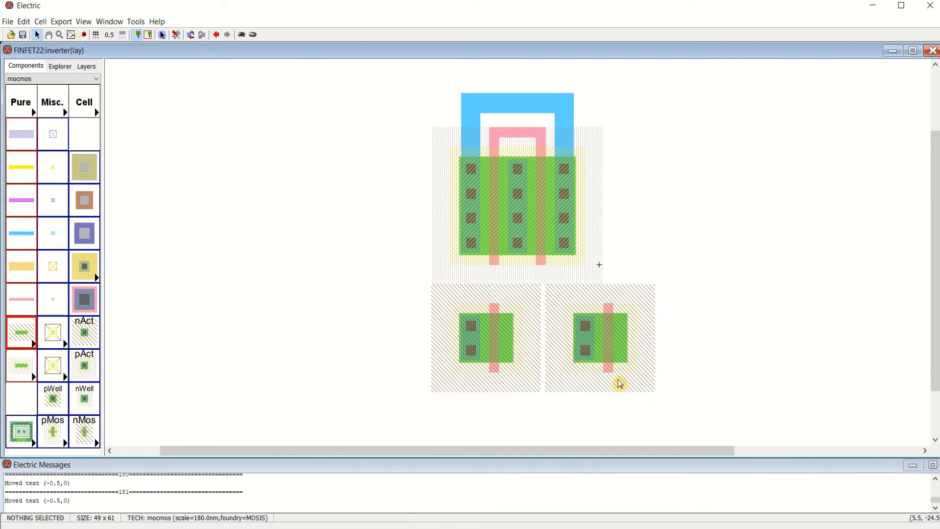
Step: Wire the left N-transistor to the pasted contact with an N-Active arc, and move that contact and the right N-transistor 14.5 units left
click(512, 343)
right_click(586, 343)
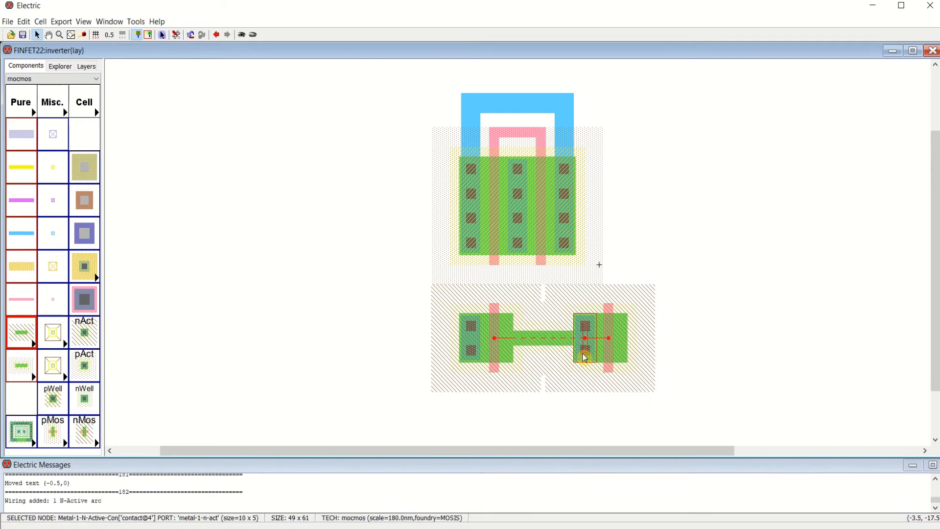
mouse_move(539, 361)
mouse_down()
mouse_move(517, 354)
mouse_move(526, 359)
mouse_up()
click(587, 411)
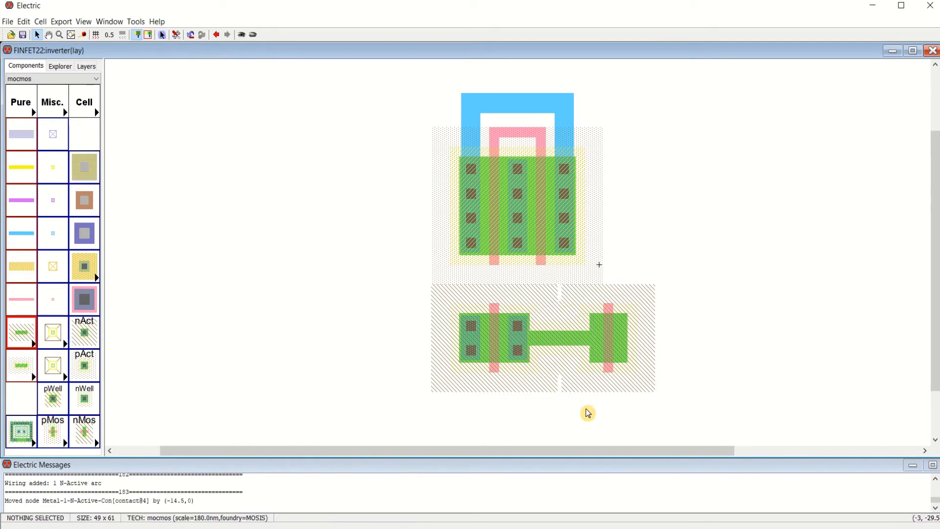
drag(605, 359, 541, 357)
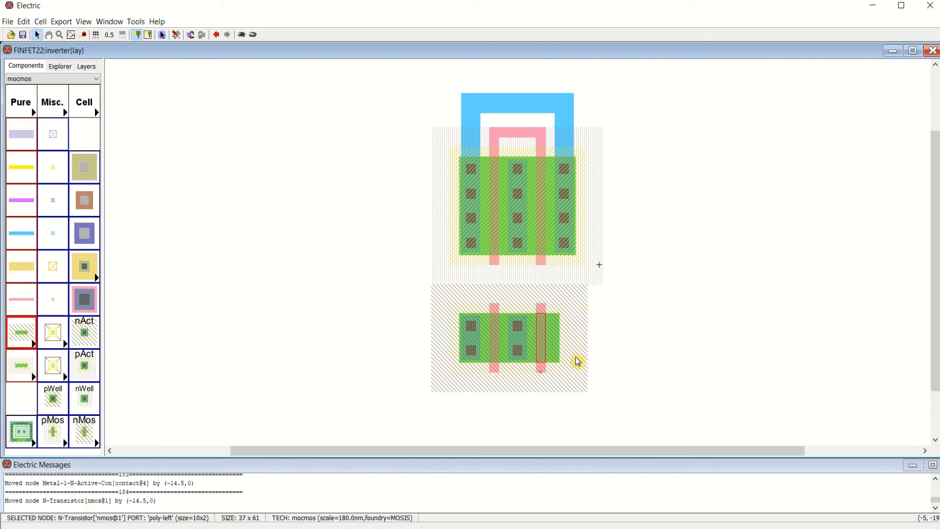
click(666, 372)
Step: Copy the leftmost N-active contact and paste it to the right of the right N-transistor
click(467, 355)
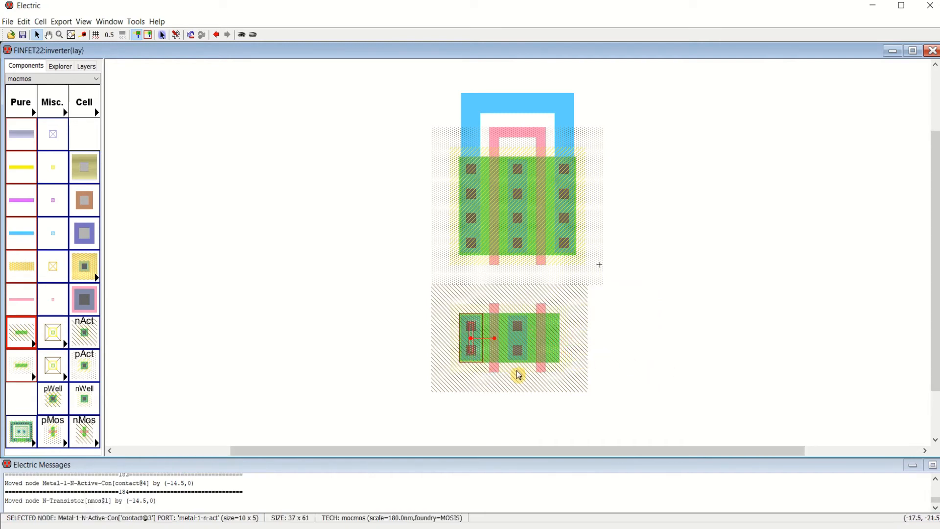
click(606, 385)
key(ctrl+v)
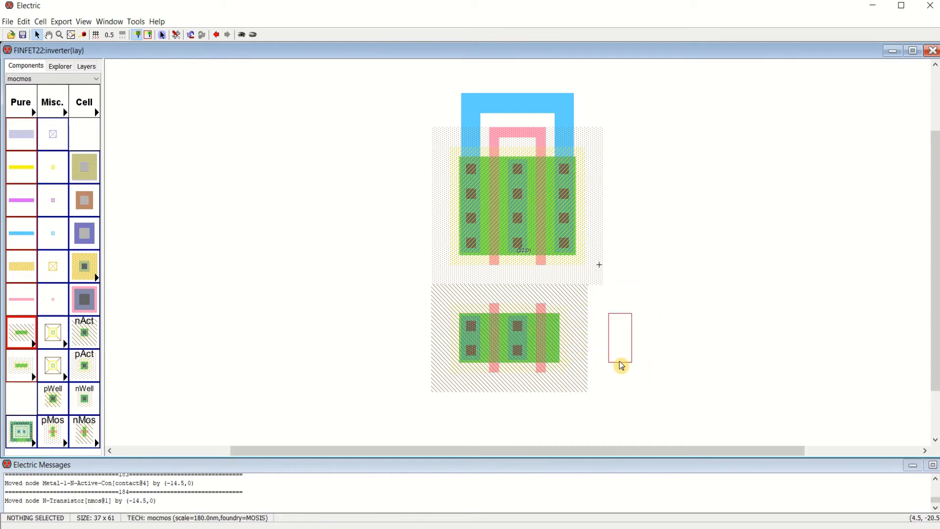
click(595, 341)
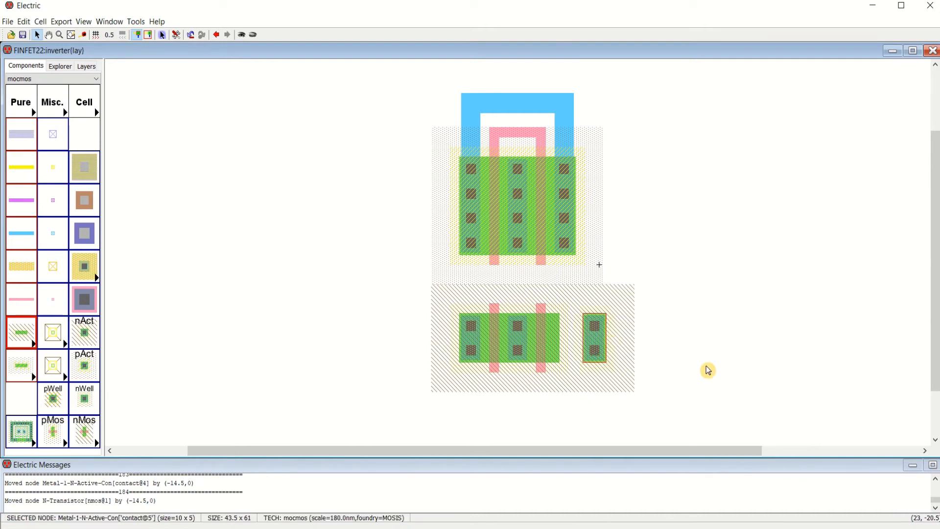
Step: Wire the right N-transistor to the new contact with an N-Active arc, and move the contact against it, aligned with the P-side's right contact
click(561, 341)
drag(597, 350, 563, 342)
click(654, 366)
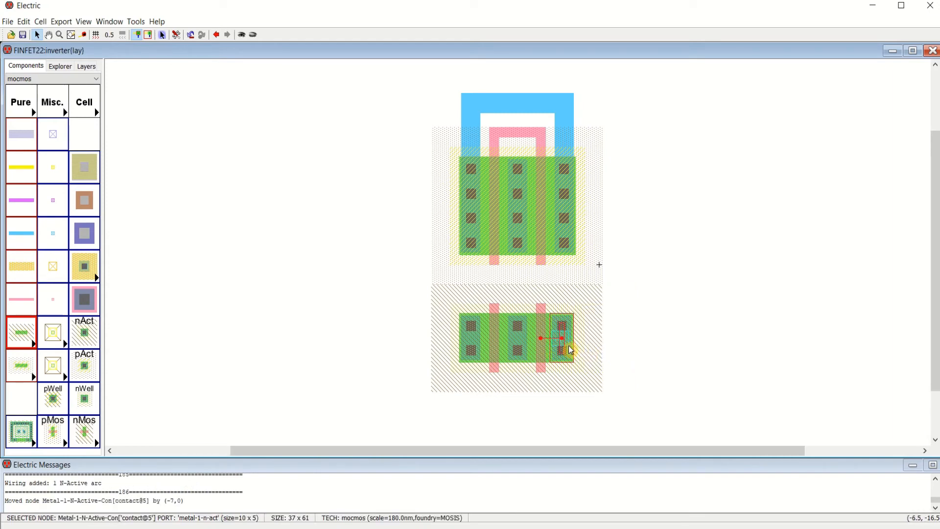
click(669, 358)
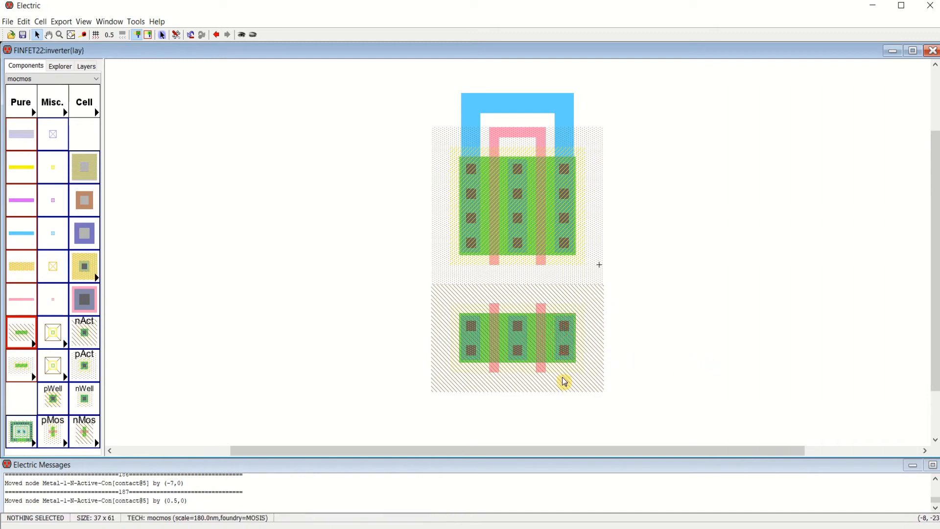
click(470, 359)
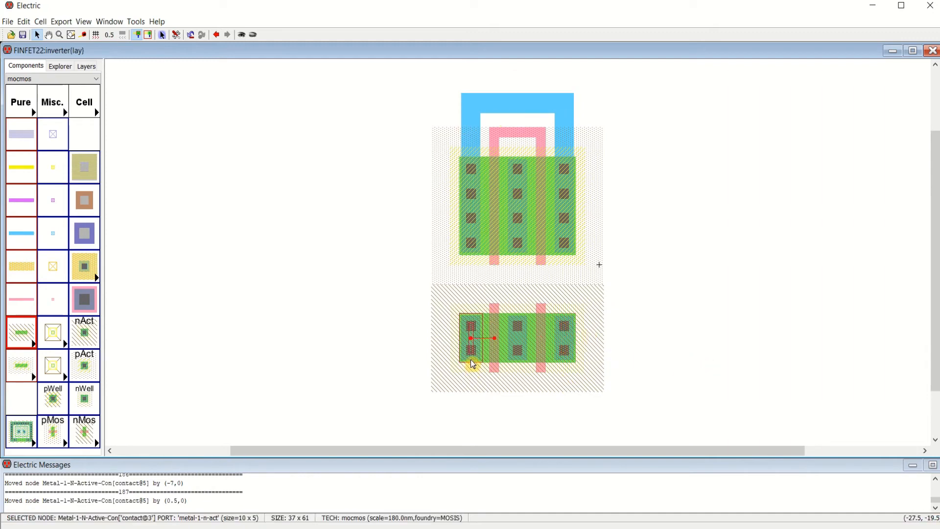
right_click(470, 413)
key(ctrl+z)
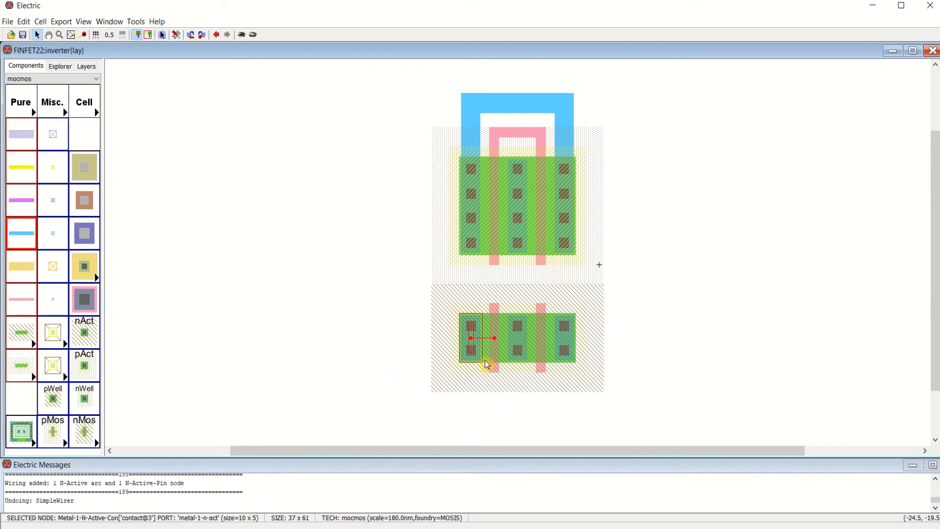
Step: Join the two outer N-active contacts with a straight-cornered Metal-1 wire running below the N-transistors' well
right_click(470, 408)
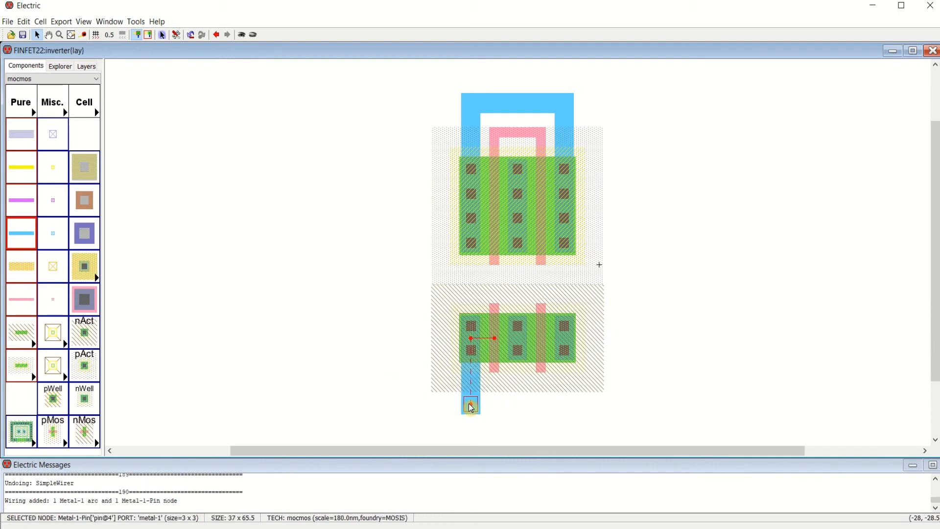
drag(471, 410, 474, 415)
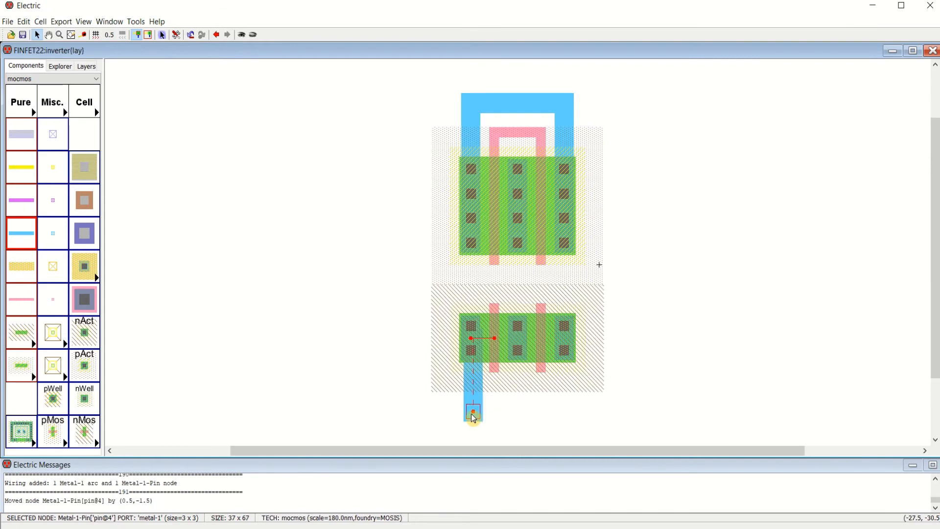
key(ctrl+z)
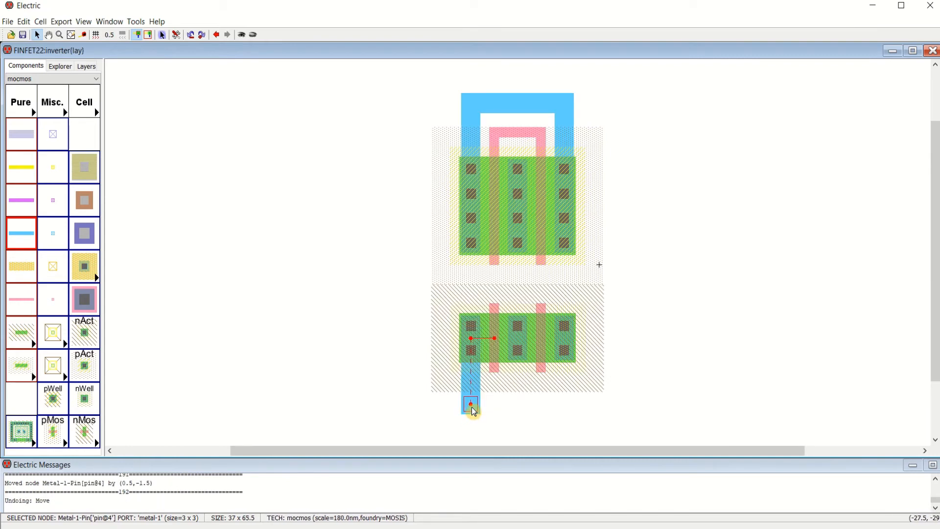
drag(474, 412, 473, 416)
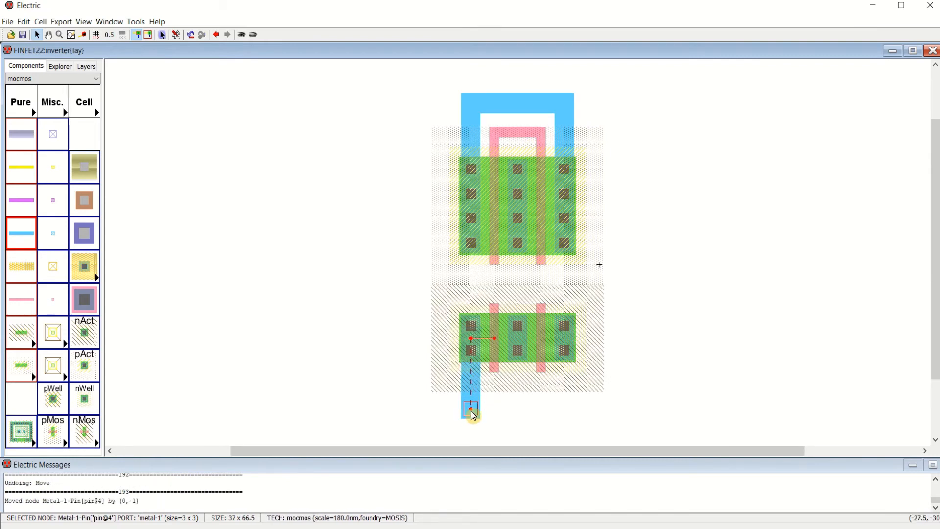
right_click(566, 411)
right_click(566, 351)
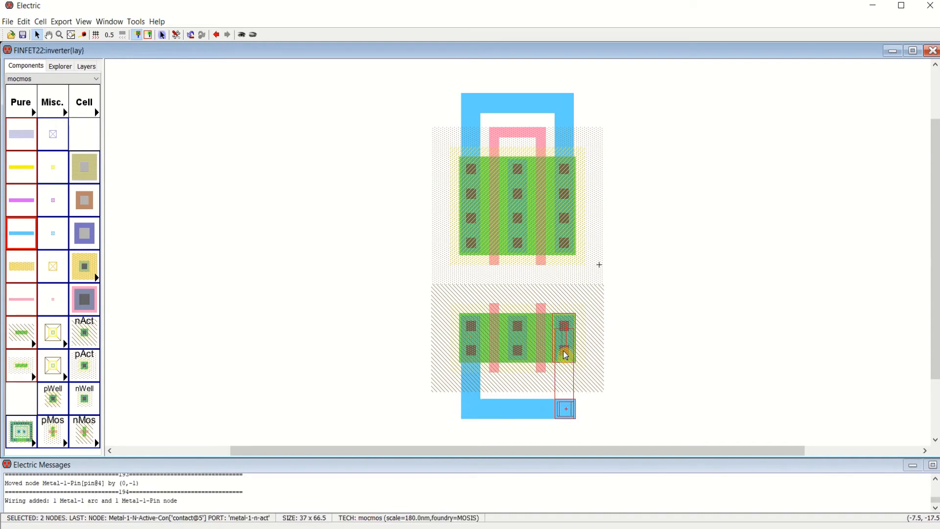
click(566, 410)
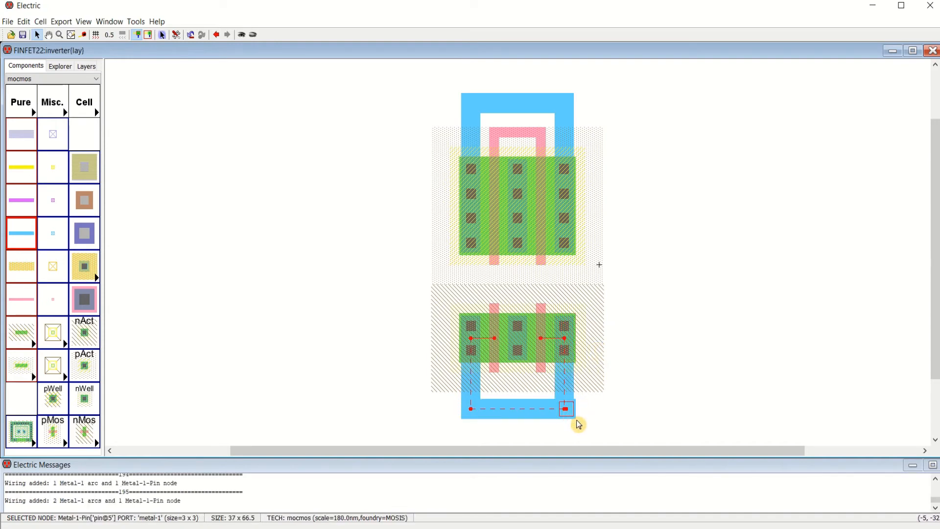
key(Left)
click(661, 416)
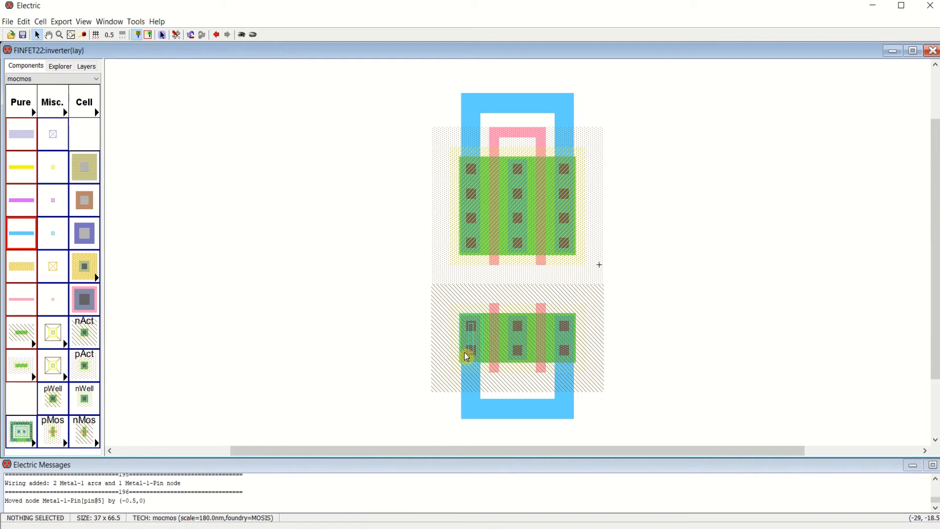
Step: Join the gates of the two N-transistors with a straight-cornered Polysilicon-1 wire running below their active area
click(495, 377)
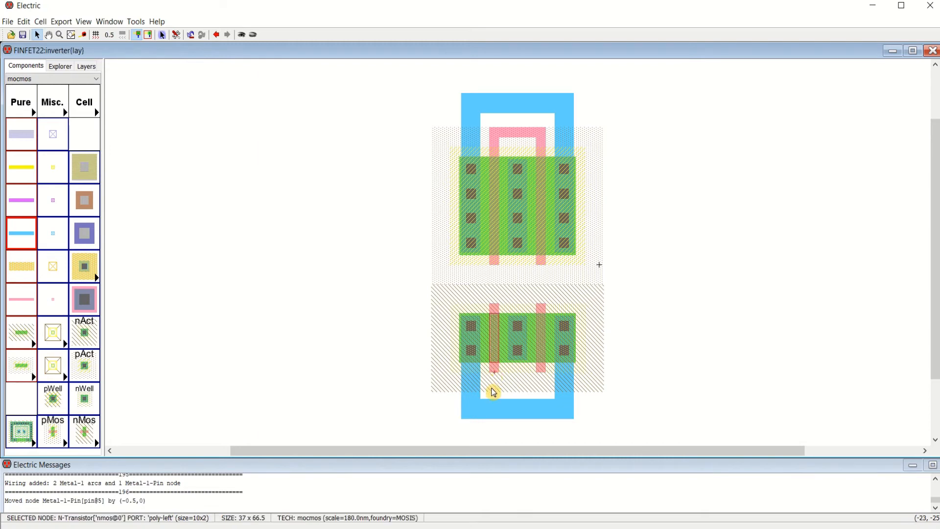
right_click(493, 391)
drag(496, 392, 496, 387)
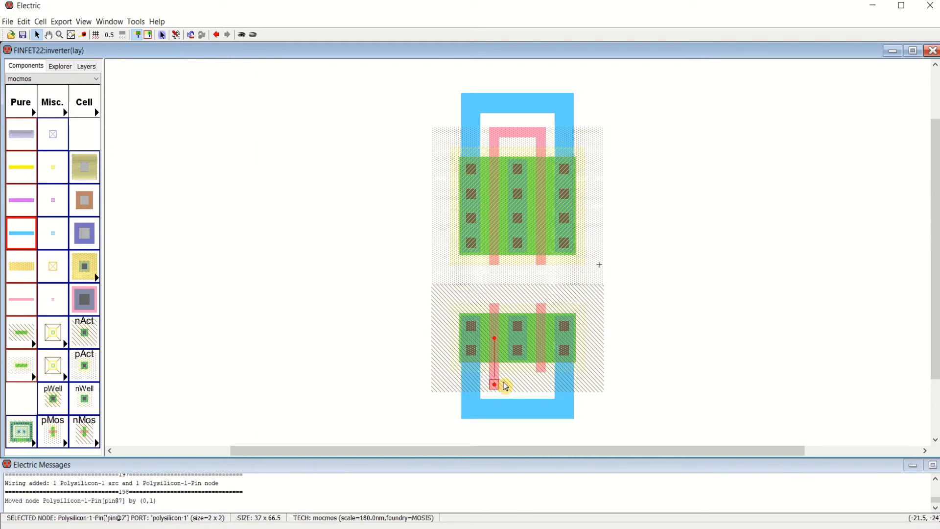
right_click(539, 386)
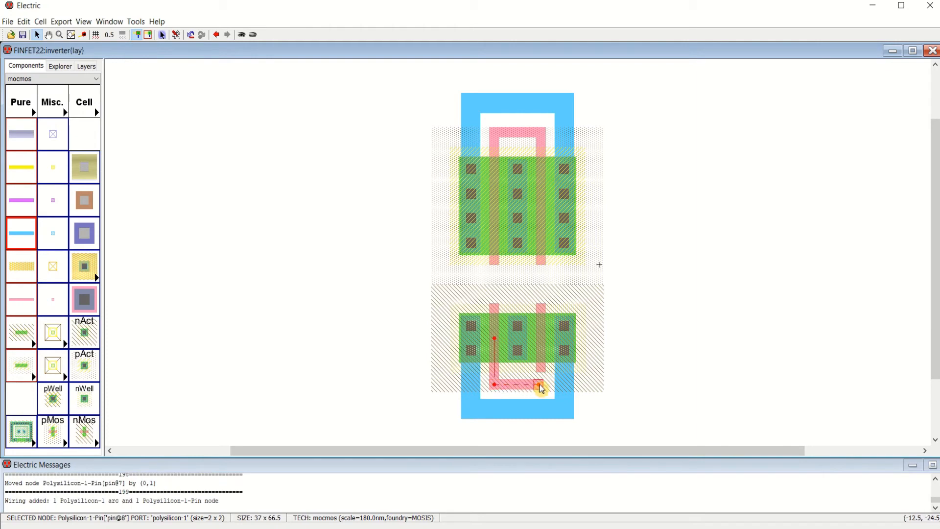
drag(541, 389, 543, 382)
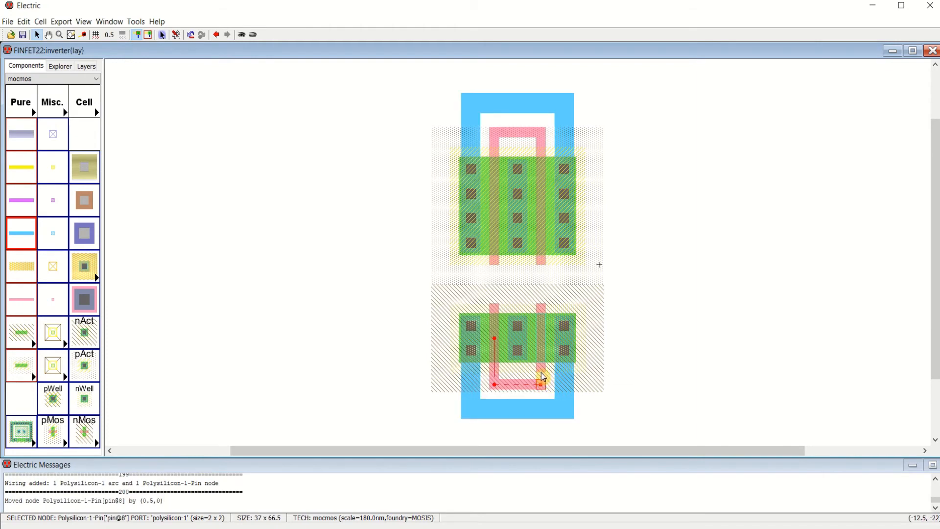
right_click(540, 378)
click(687, 369)
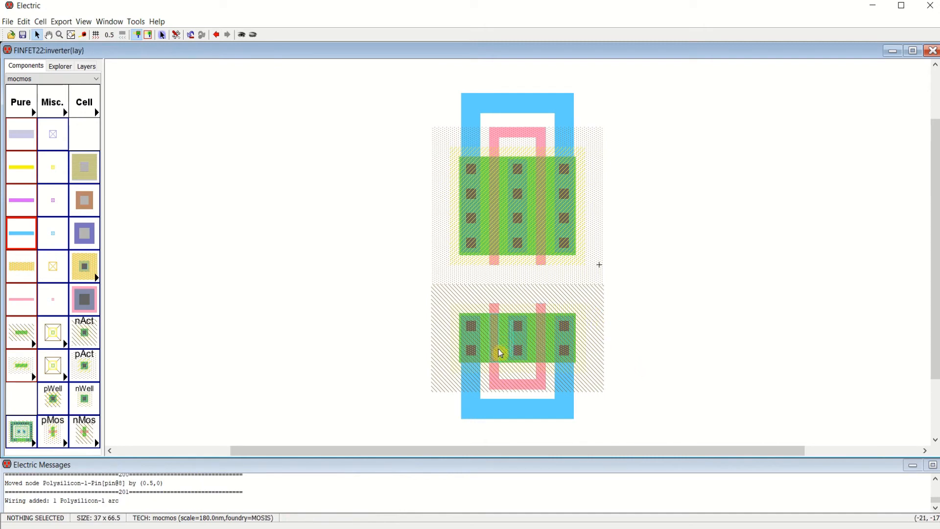
Step: Check the inverter schematic, return to the layout, and connect each P-transistor gate to the N-transistor gate below it with a Polysilicon-1 arc
click(60, 66)
double_click(69, 102)
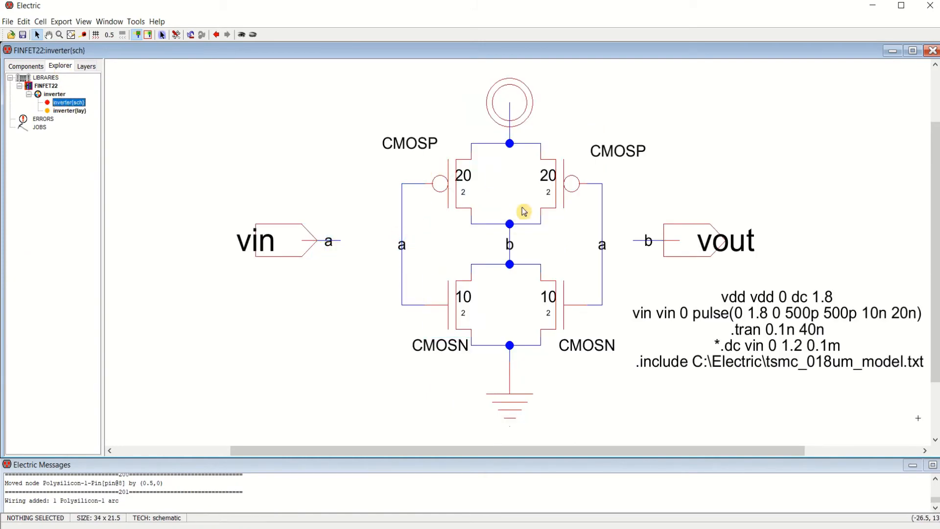
double_click(69, 110)
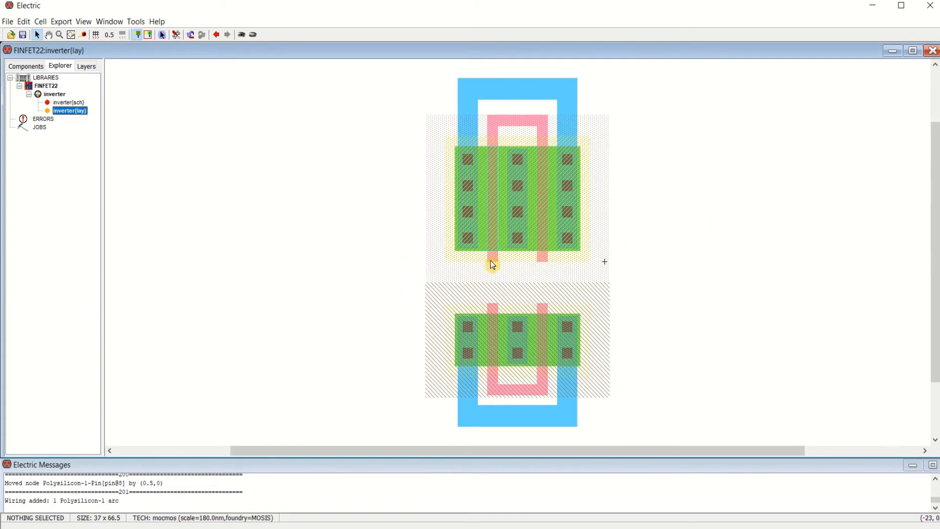
click(490, 263)
right_drag(491, 262, 495, 310)
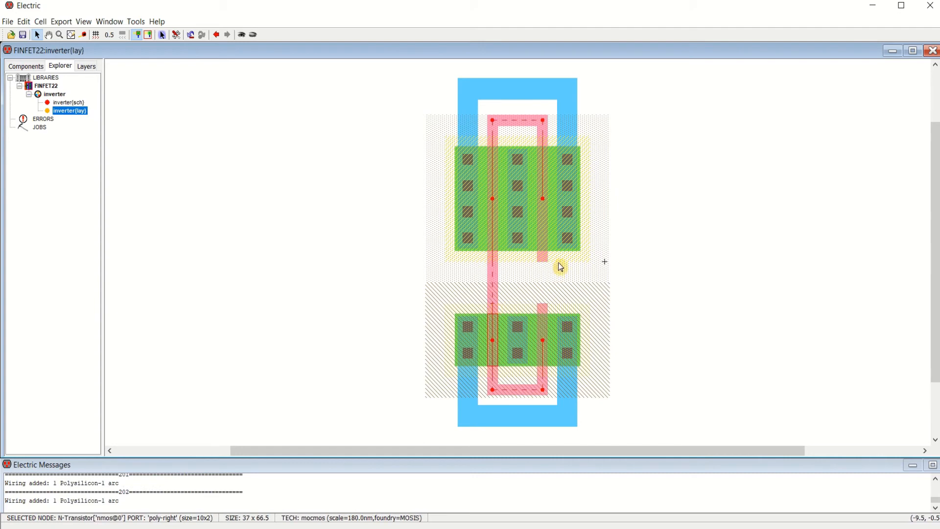
click(546, 264)
right_drag(546, 264, 543, 311)
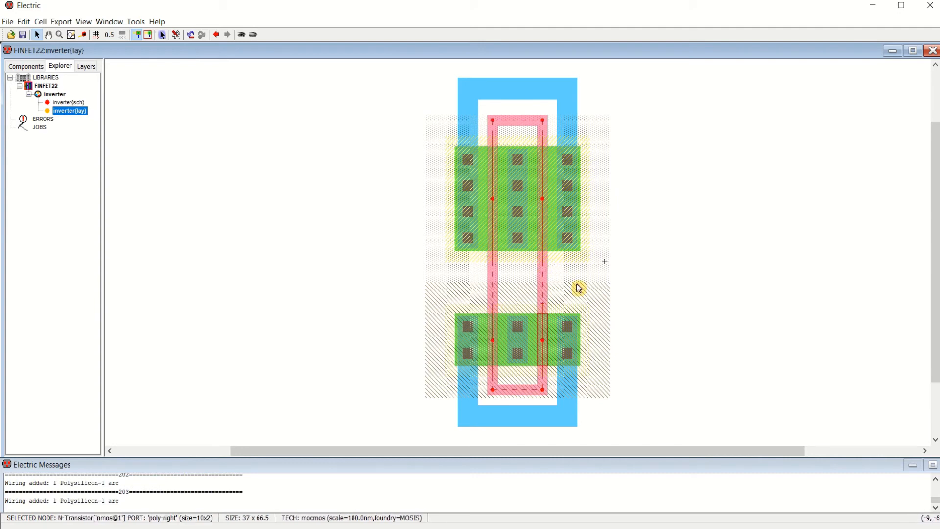
Step: Place a Metal-1-Polysilicon-1 contact to the right of the gates, level with the gap between the P- and N-transistors
click(33, 68)
click(84, 299)
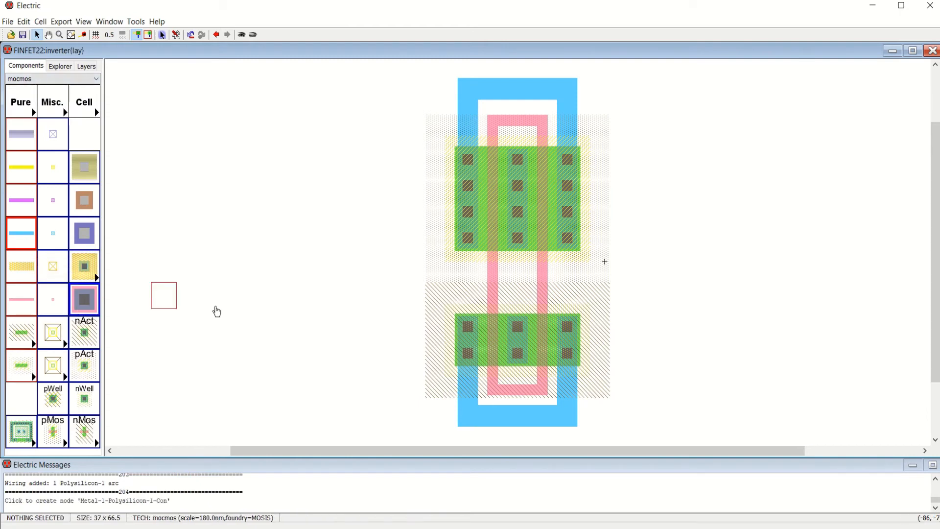
click(609, 279)
click(631, 281)
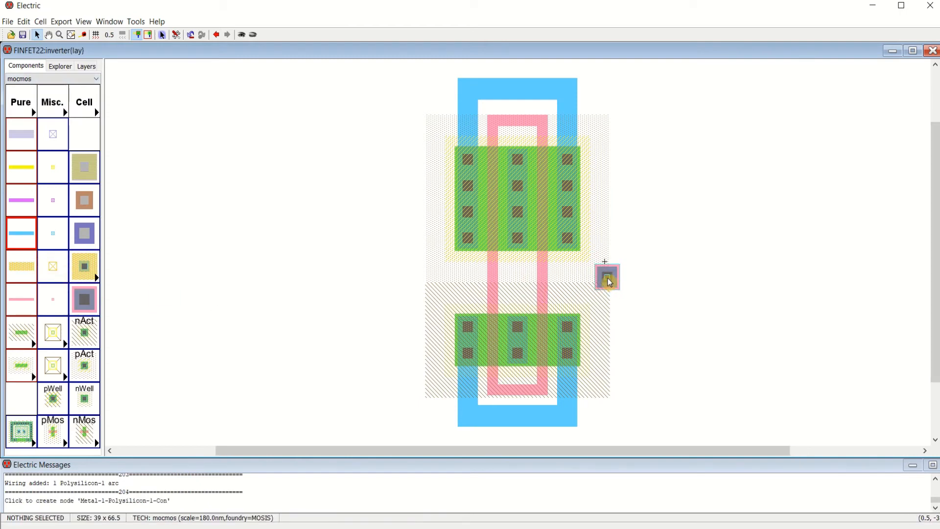
click(608, 278)
right_click(543, 277)
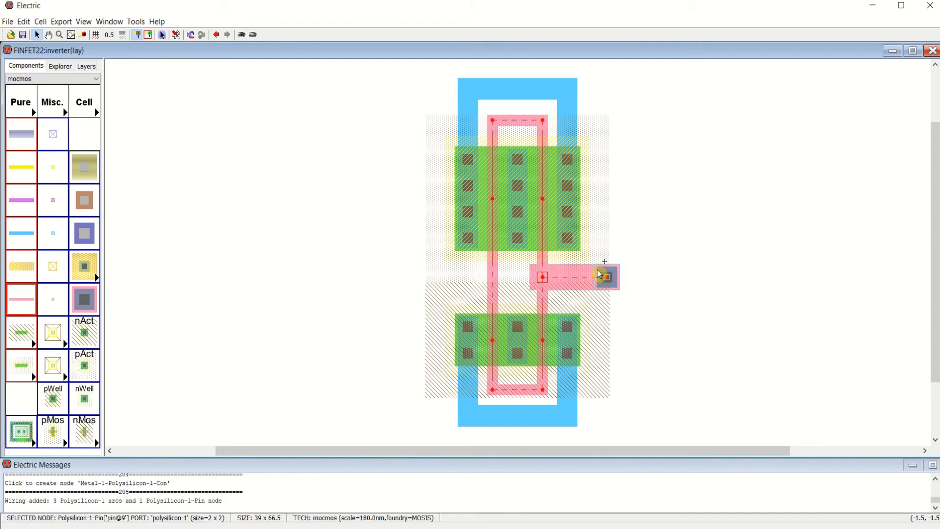
key(ctrl+z)
Step: Wire the right gate's Polysilicon-1 arc to the Metal-1-Polysilicon-1 contact, and move the contact 3.5 units right and 0.5 up
click(544, 280)
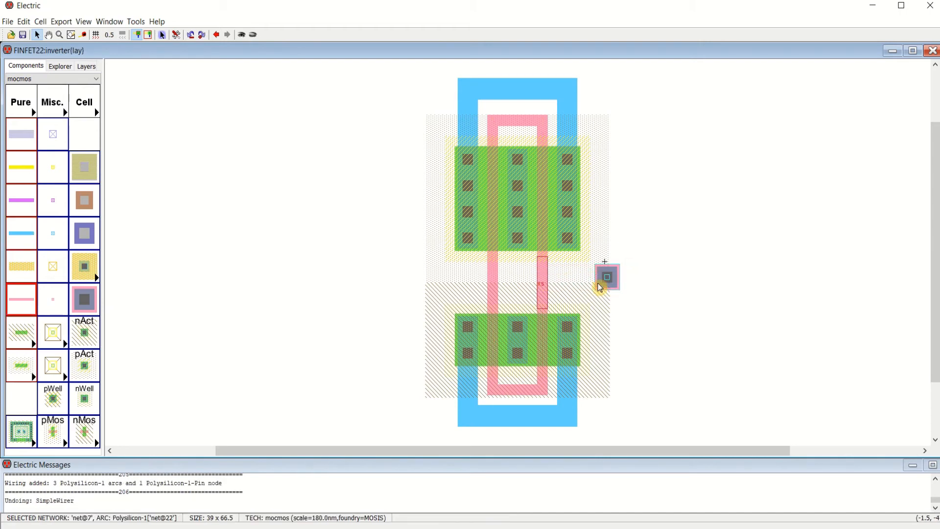
right_click(608, 283)
drag(607, 282, 626, 279)
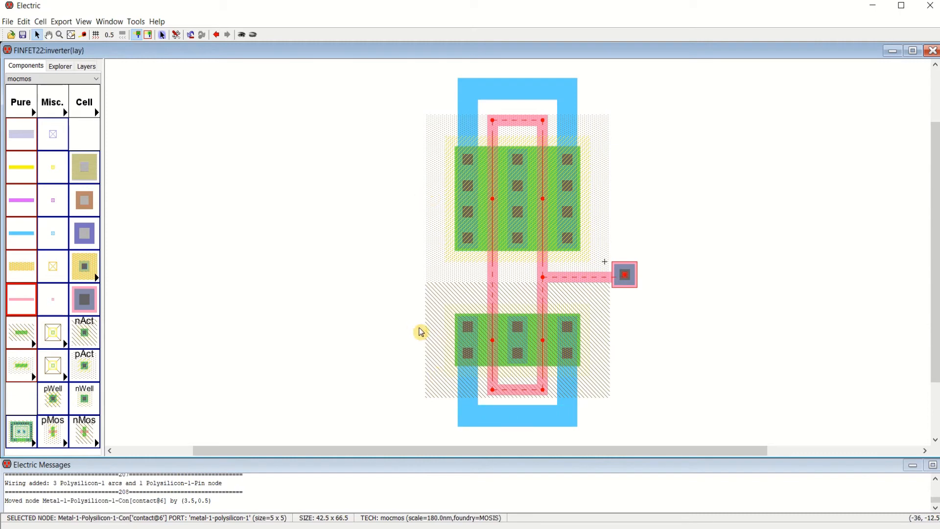
Step: Place a Metal-1-N-Well contact left of the P-transistors, set its X size to 15, and rotate it upright
click(81, 395)
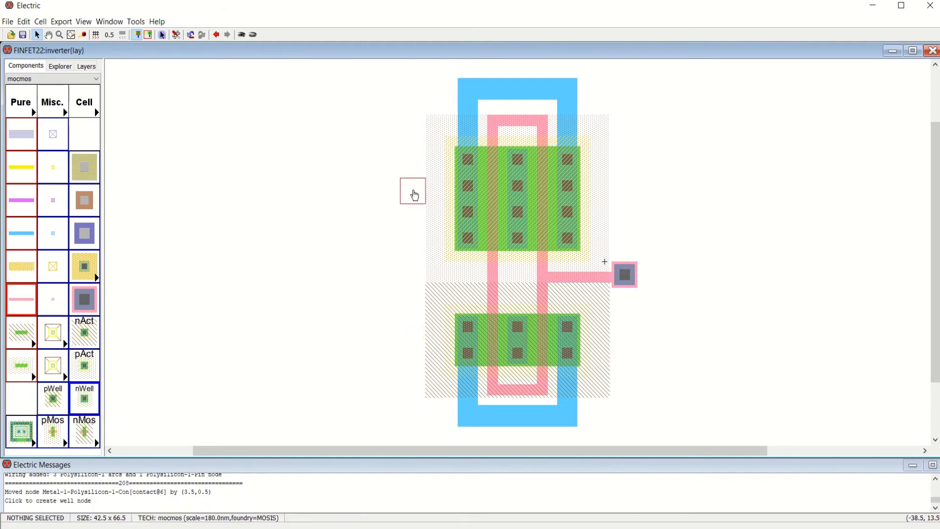
click(413, 192)
double_click(417, 199)
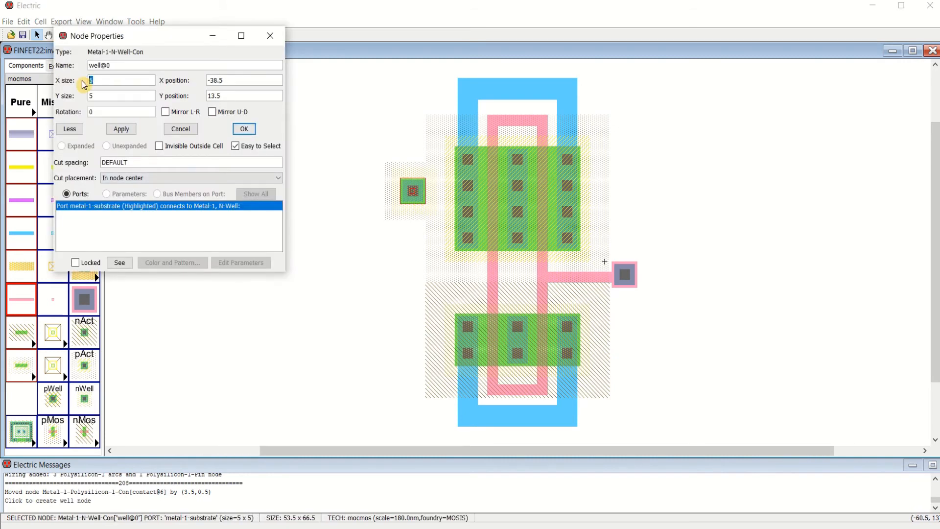
text(15)
click(244, 128)
key(ctrl+j)
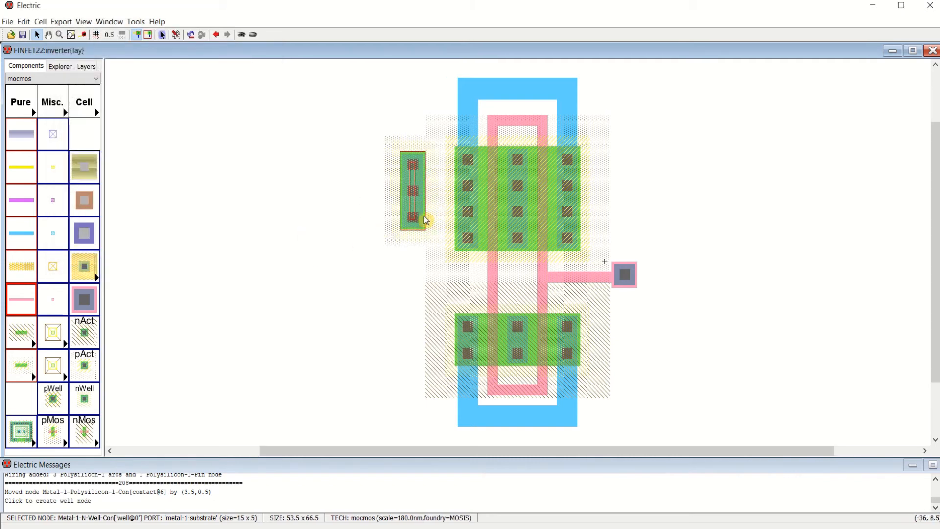
Step: Move the N-Well contact up and slightly left so the top edge of its well aligns with the P-transistors' well
click(370, 262)
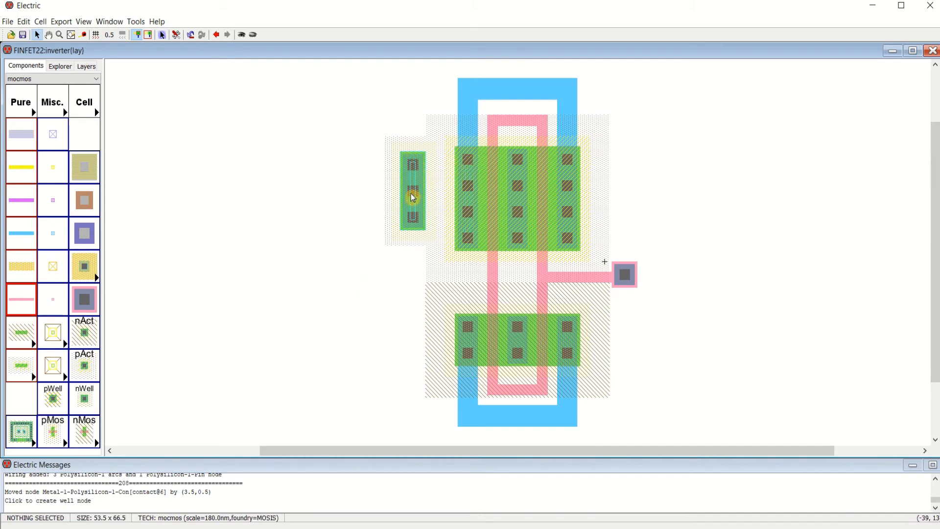
drag(412, 198, 408, 168)
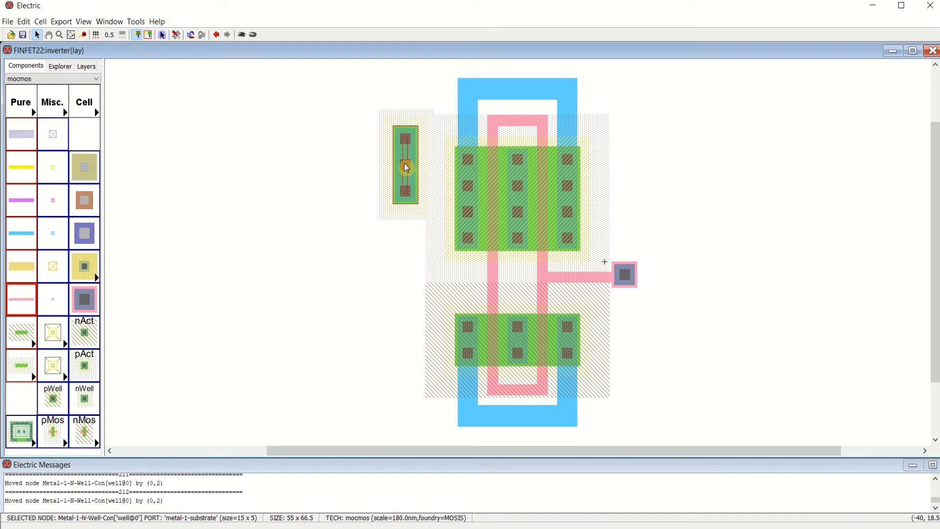
key(Down)
key(Down)
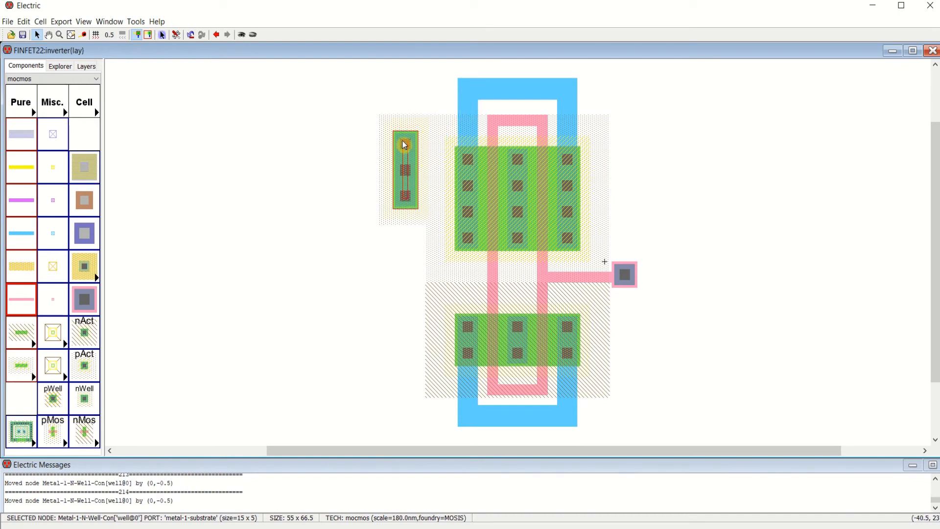
Step: Extend the upper Metal-1 wire left from its corner and down to the N-Well contact, keeping the corner square
click(469, 90)
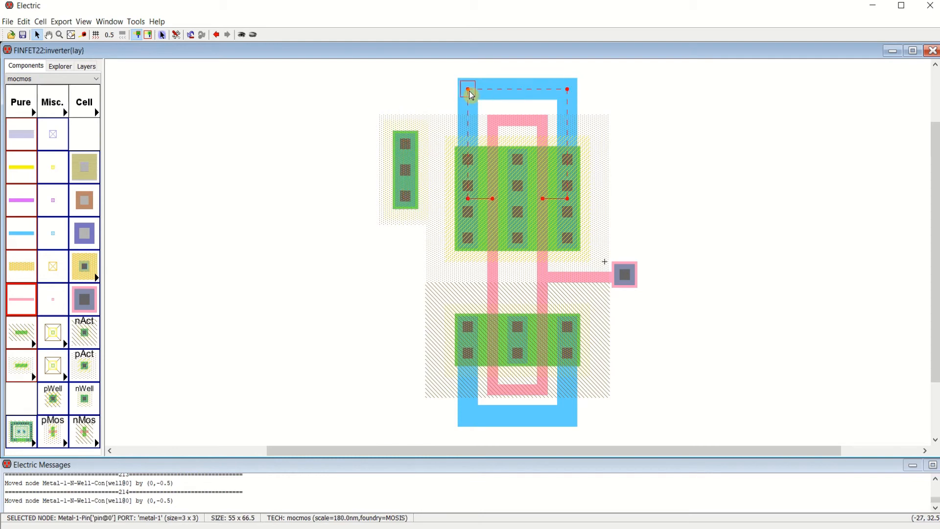
right_click(403, 89)
drag(404, 90, 407, 90)
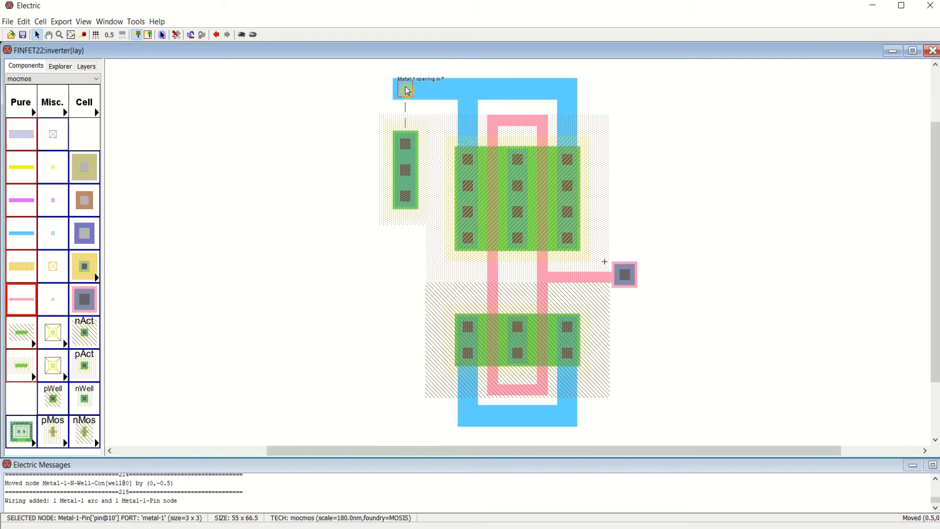
right_click(407, 146)
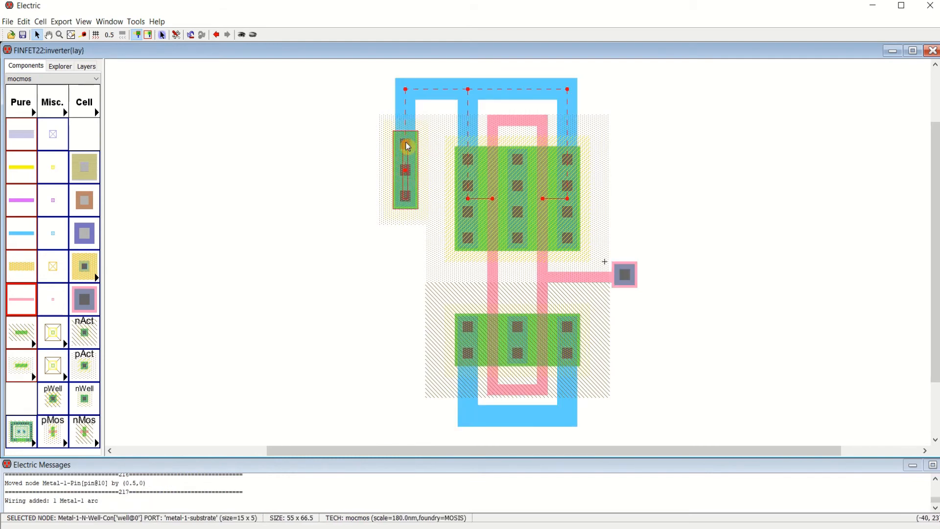
click(325, 204)
Step: Create an export named vdd with the power characteristic on the N-Well contact
click(406, 176)
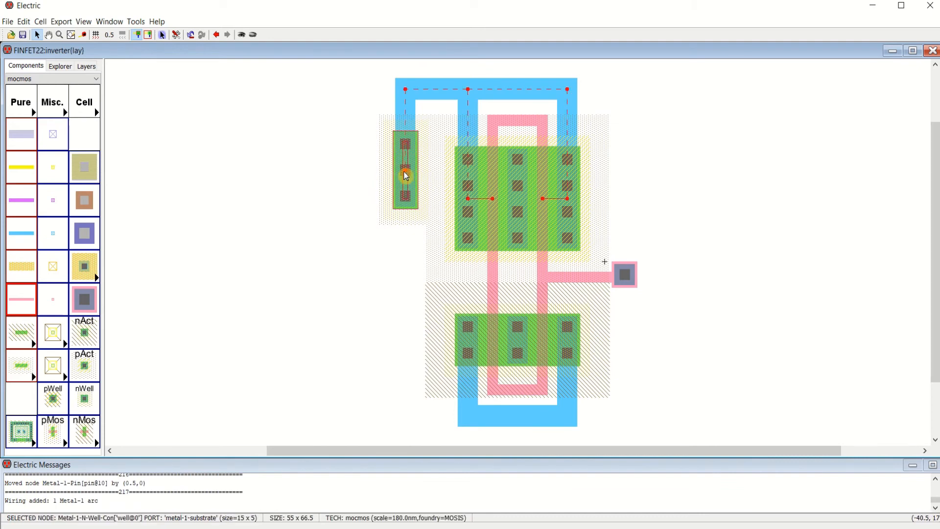
click(63, 23)
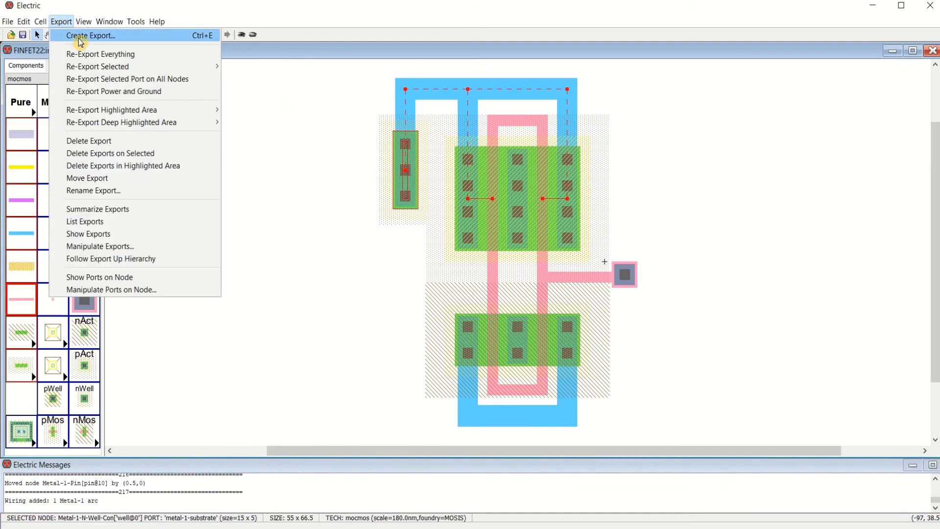
click(93, 39)
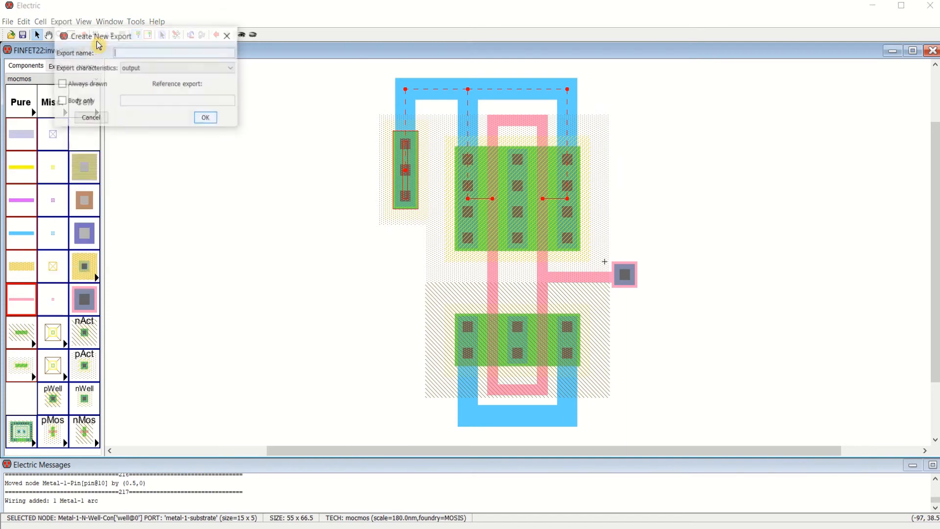
click(148, 68)
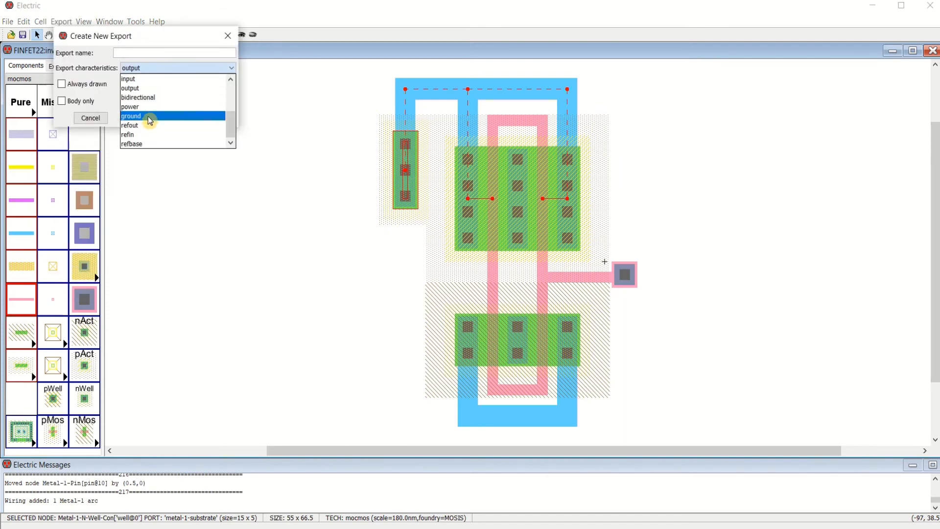
click(152, 107)
click(149, 53)
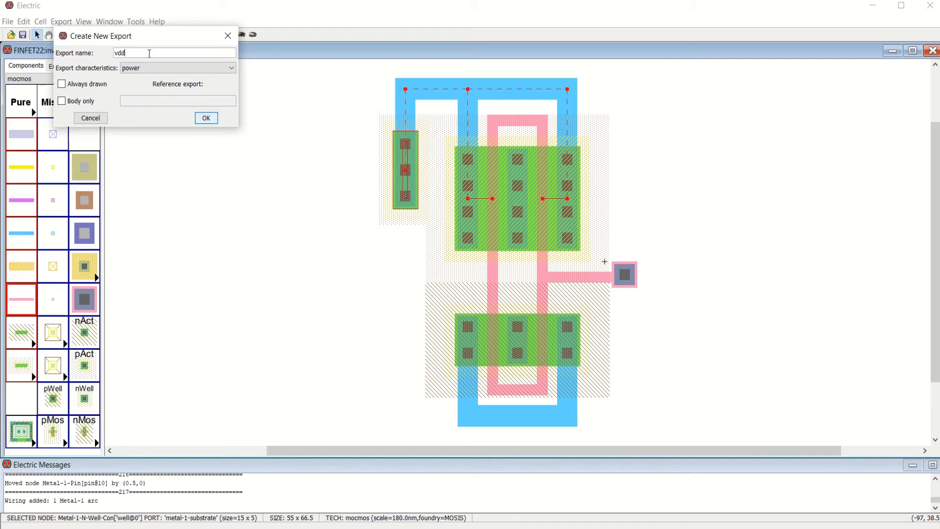
click(206, 119)
click(208, 120)
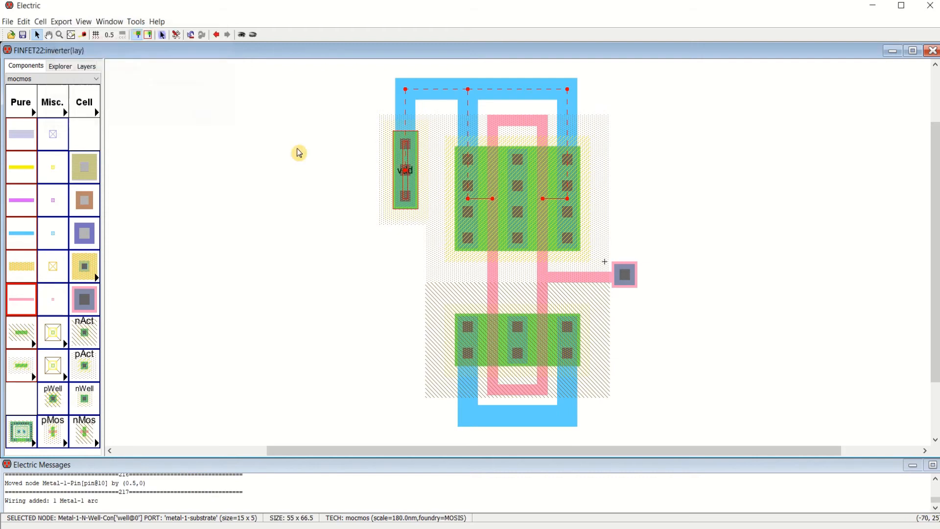
click(304, 211)
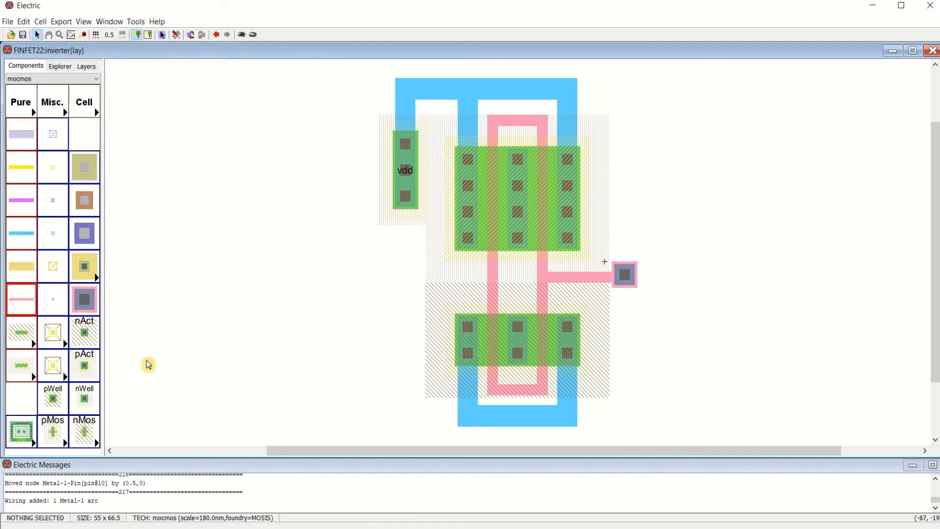
Step: Place a Metal-1-P-Well contact left of the N-transistors, set its X size to 15, and rotate it upright
click(53, 397)
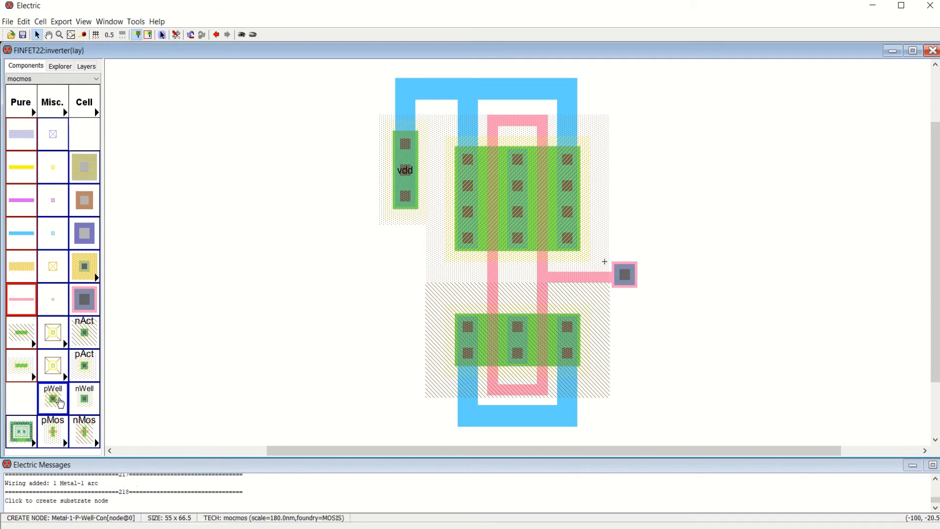
click(397, 332)
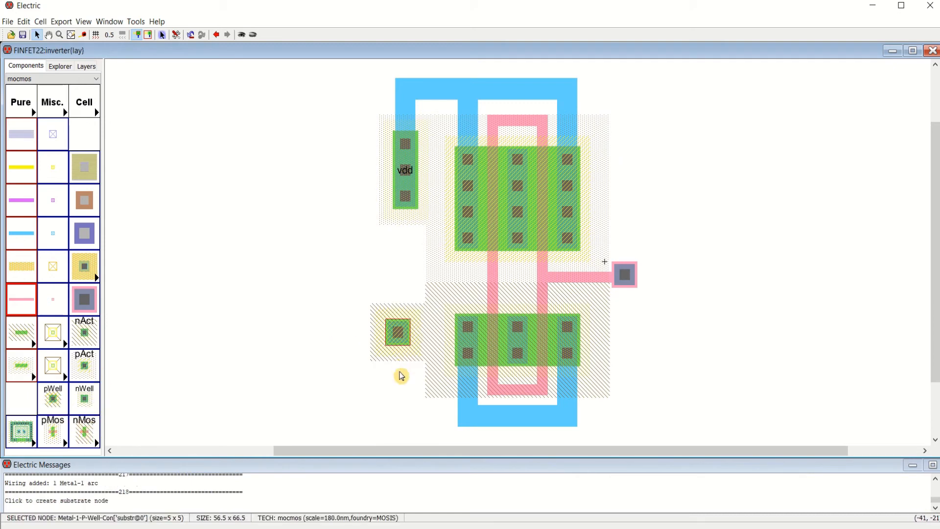
double_click(398, 330)
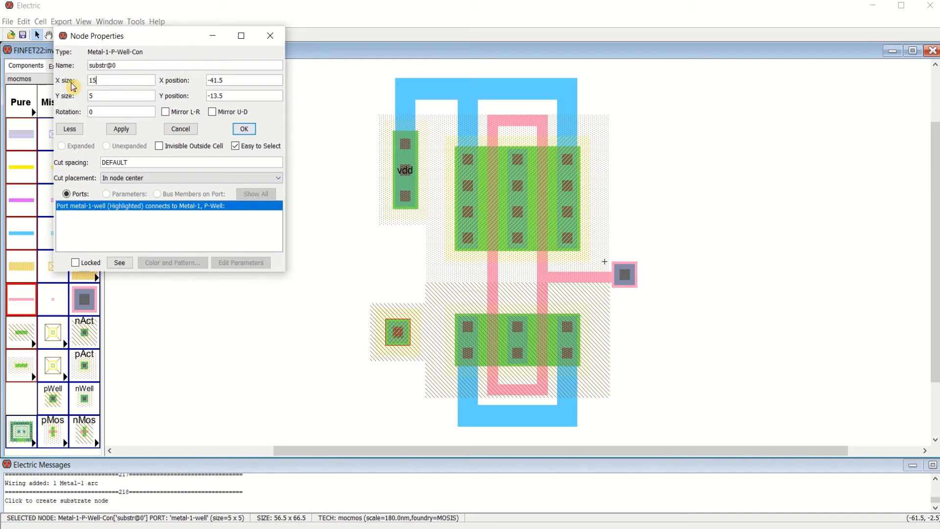
click(244, 129)
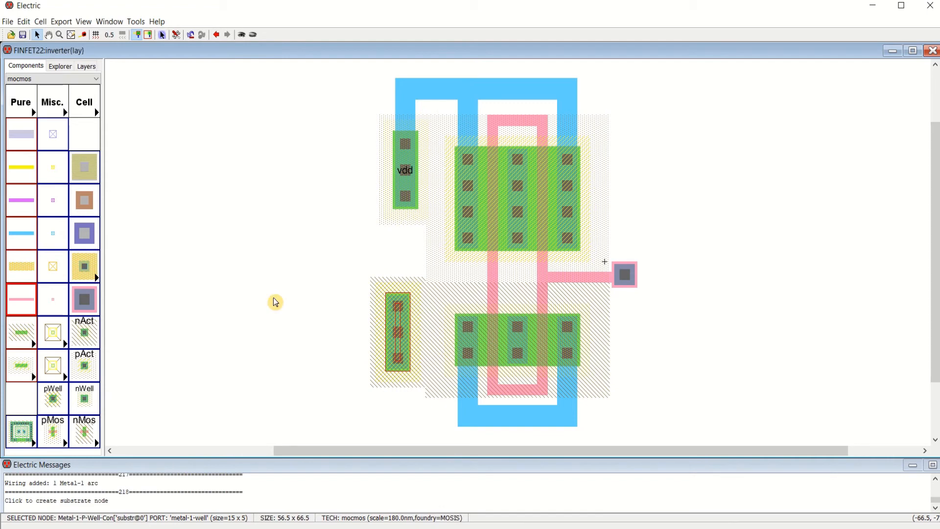
Step: Move the P-Well contact down 2 units so the bottom edge of its well aligns with the N-transistors' well
key(Down)
key(Down)
key(Down)
key(Down)
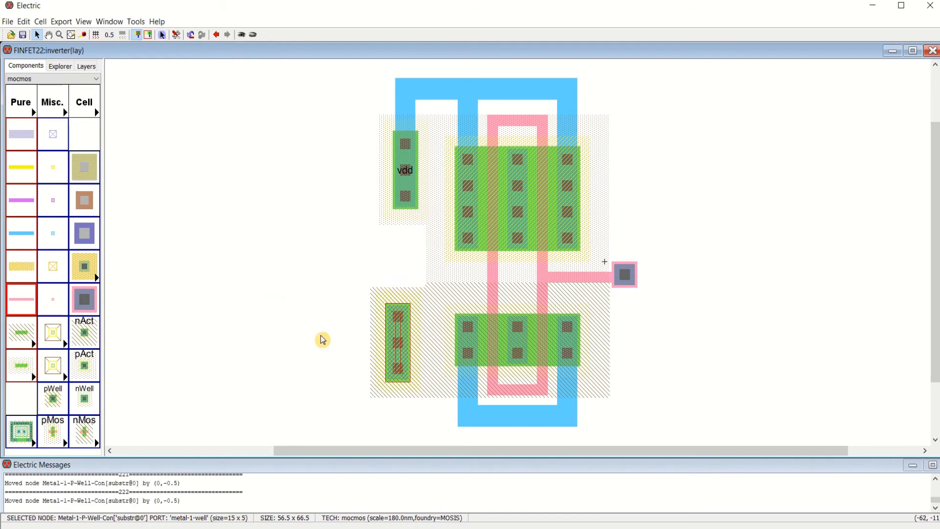
Step: Extend the lower Metal-1 wire left from its corner and up to the P-Well contact, squaring the new corner
click(388, 430)
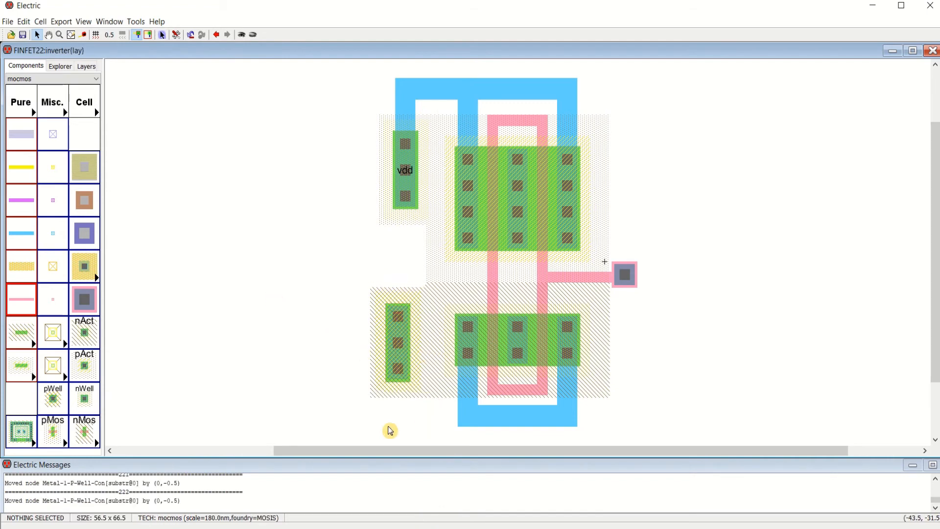
click(464, 418)
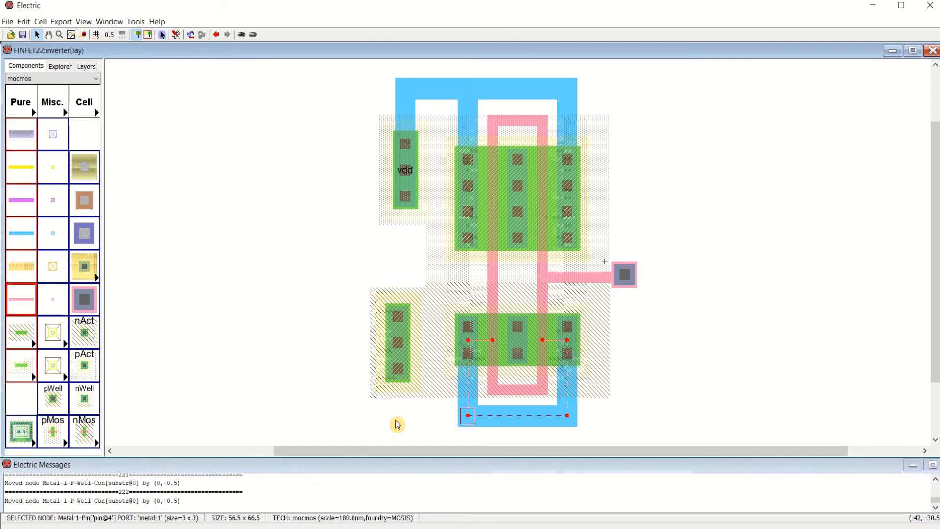
right_click(396, 417)
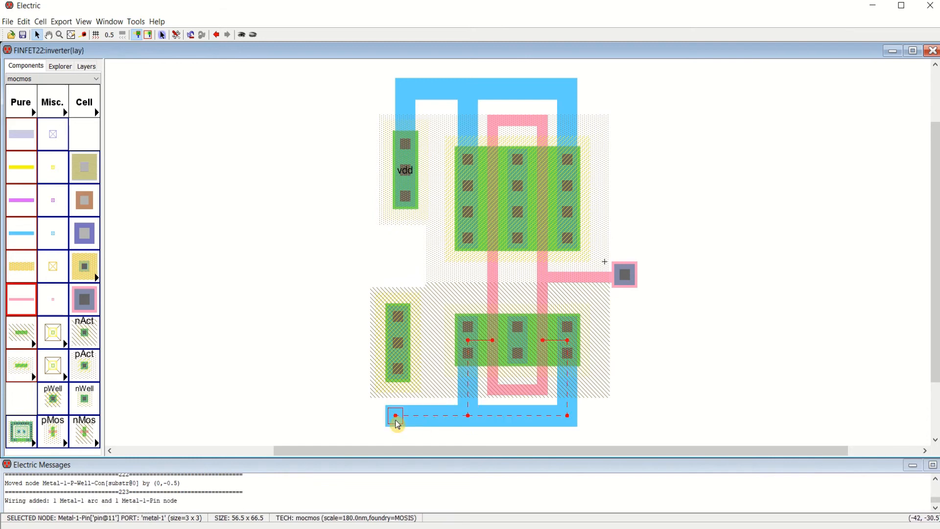
right_click(397, 367)
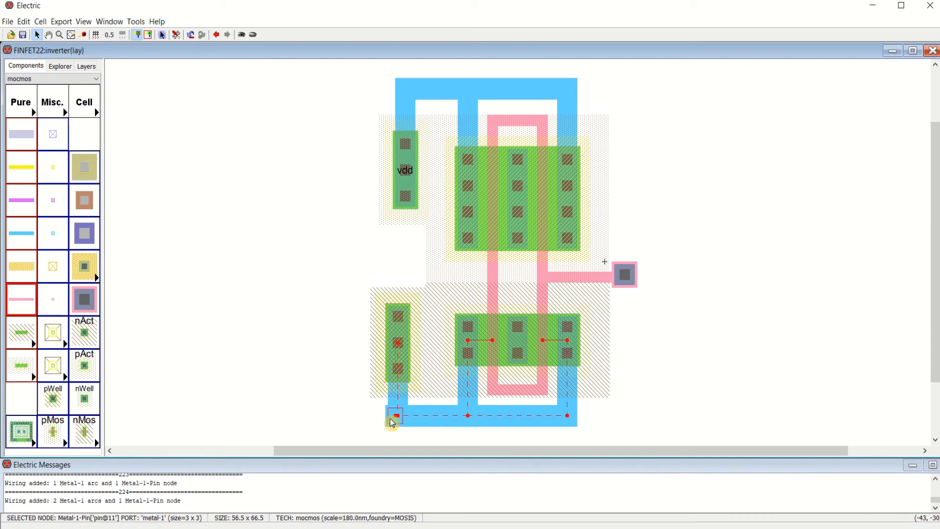
drag(392, 422, 393, 416)
click(752, 344)
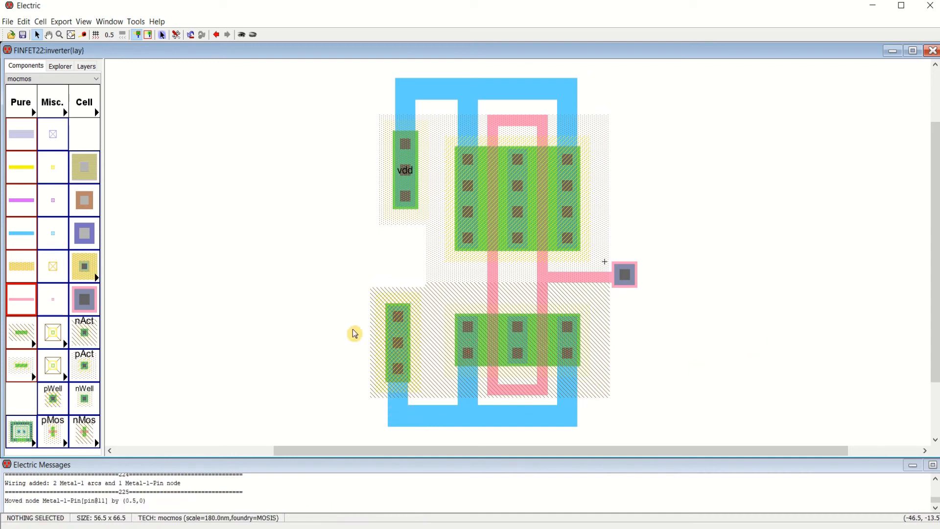
Step: Create an export named gnd with the ground characteristic on the P-Well contact
click(405, 351)
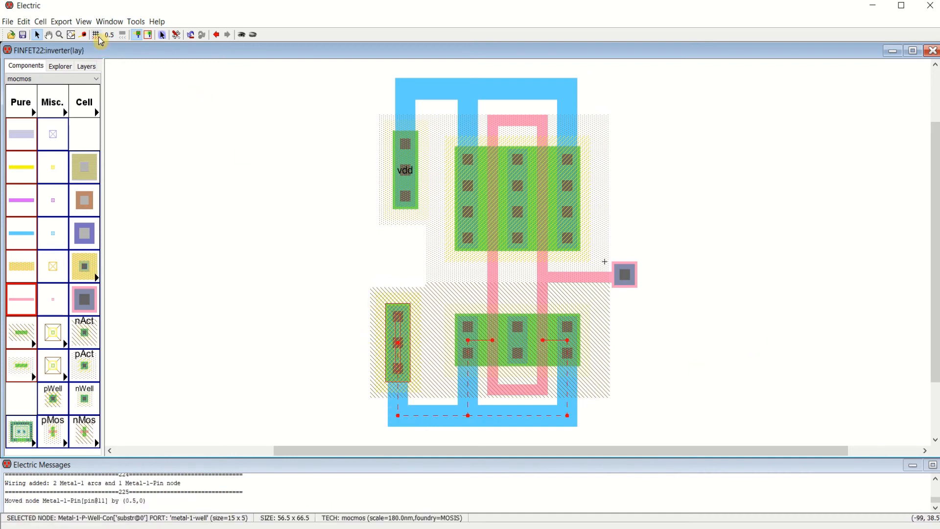
click(61, 22)
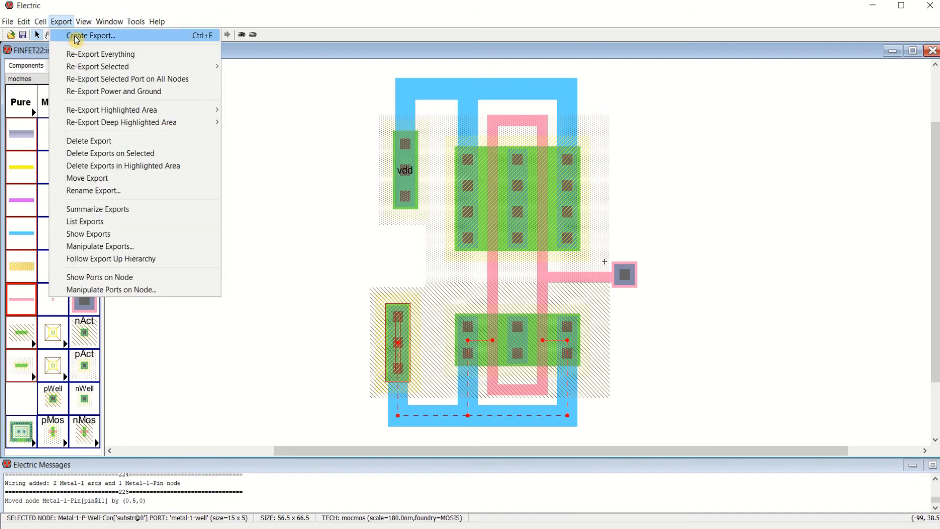
click(76, 35)
click(157, 68)
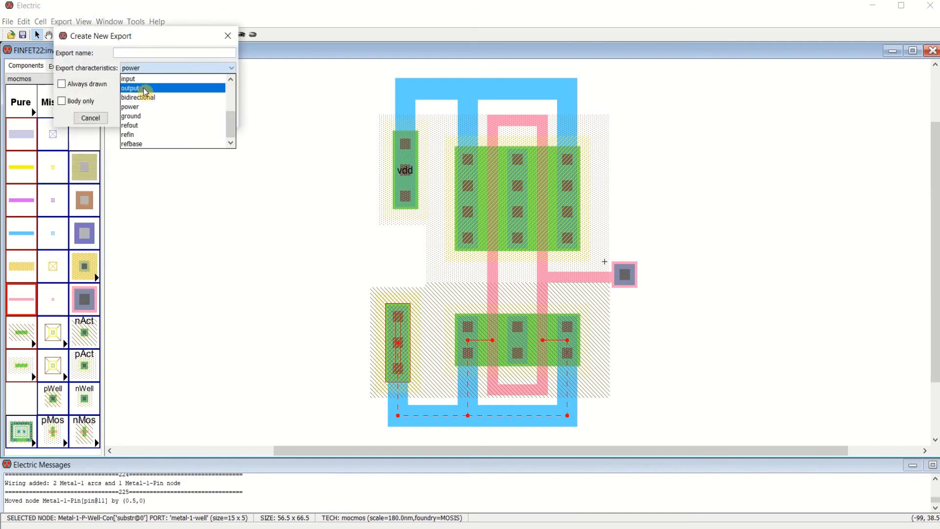
click(148, 116)
click(144, 51)
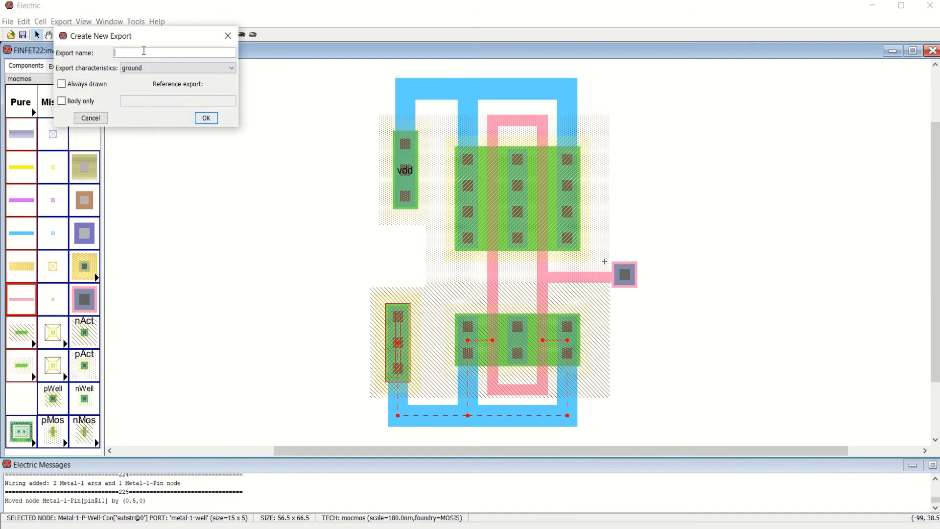
text(gnd)
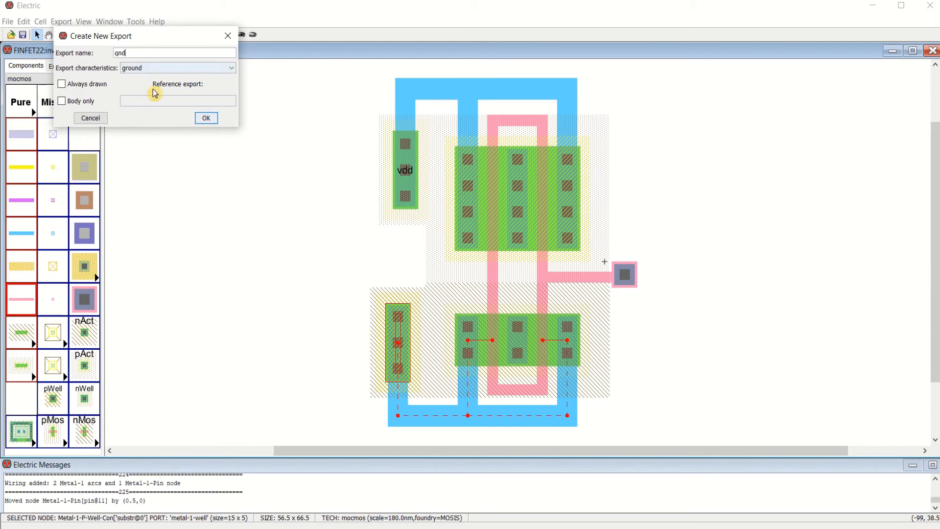
click(206, 118)
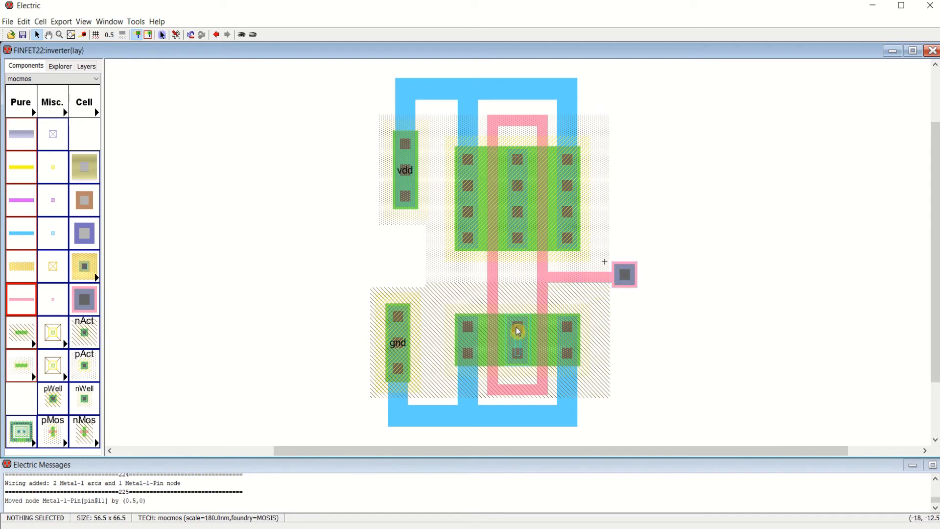
Step: Check the inverter schematic, return to the layout, and join the middle P-active and N-active contacts with a Metal-1 wire
click(57, 67)
double_click(68, 103)
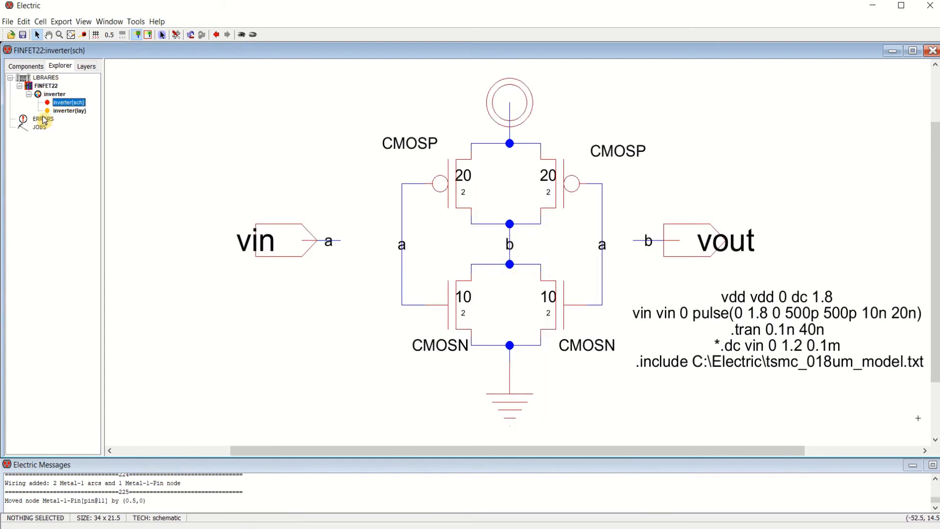
double_click(64, 111)
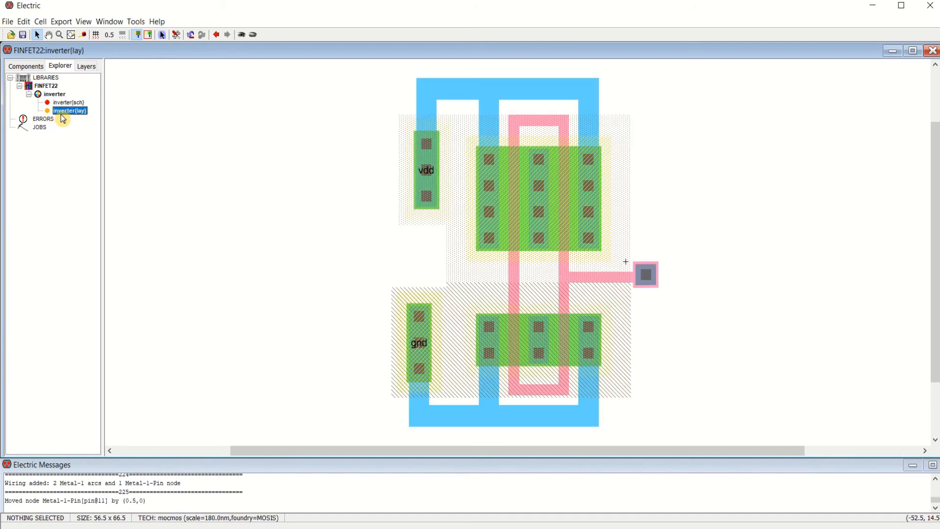
click(541, 242)
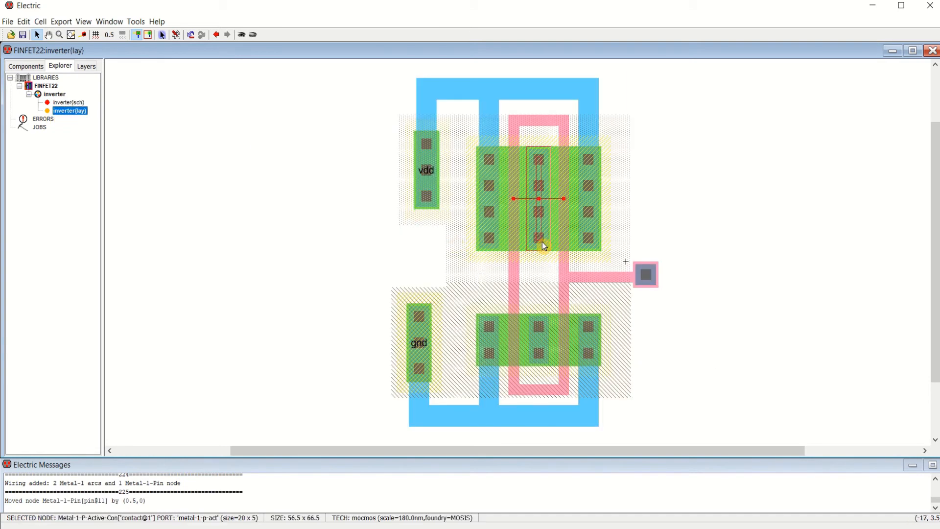
right_click(540, 328)
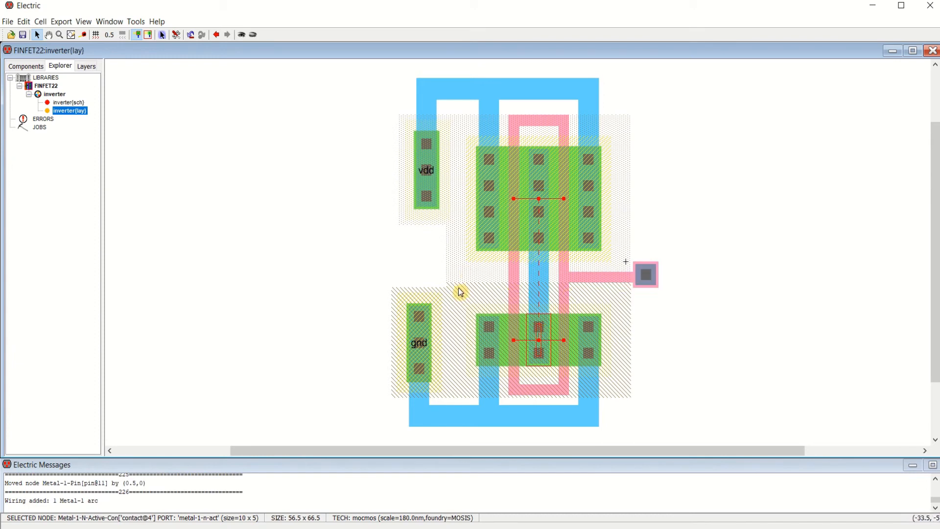
Step: Delete the polysilicon wire to the Metal-1-Polysilicon-1 contact and move that contact left, between the vdd and gnd well contacts
click(616, 283)
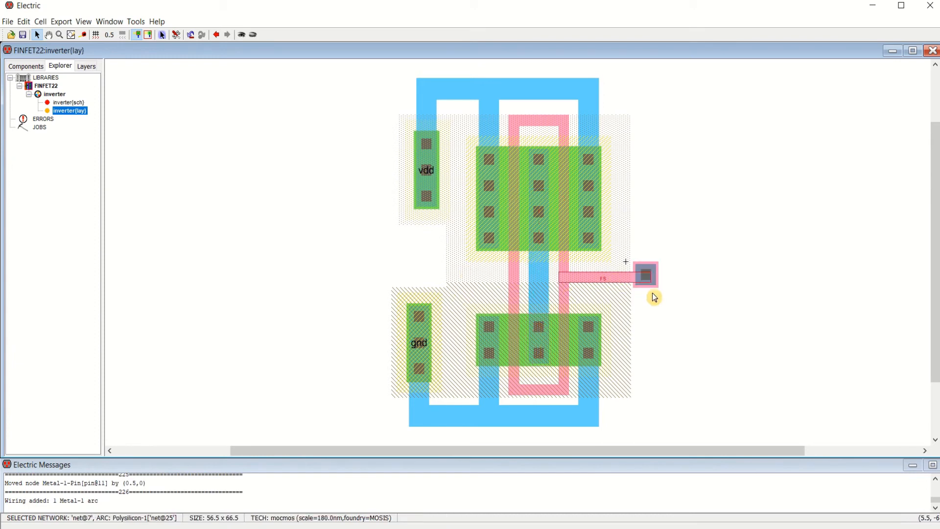
key(Delete)
drag(647, 275, 461, 280)
drag(454, 279, 428, 271)
click(329, 279)
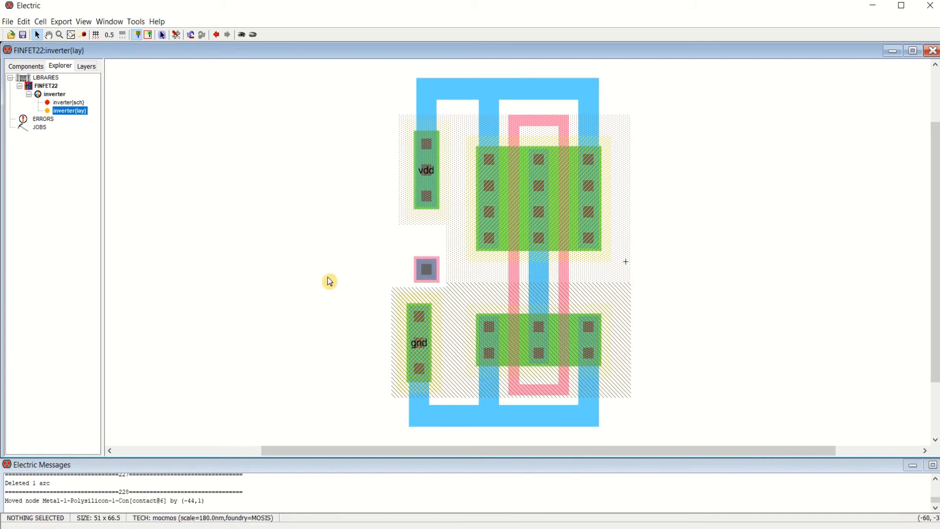
Step: Connect the left polysilicon gate line to the relocated Metal-1-Polysilicon-1 contact with a horizontal polysilicon wire
click(518, 275)
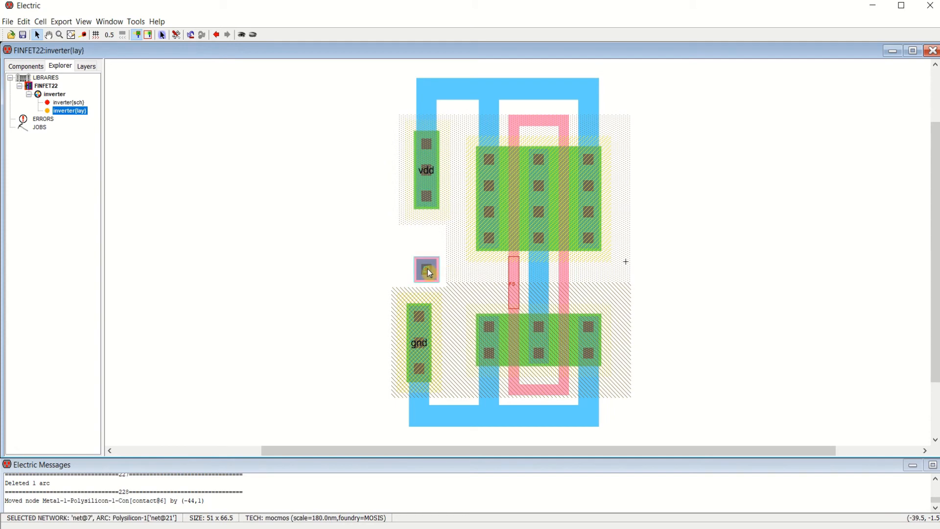
right_click(426, 270)
click(650, 279)
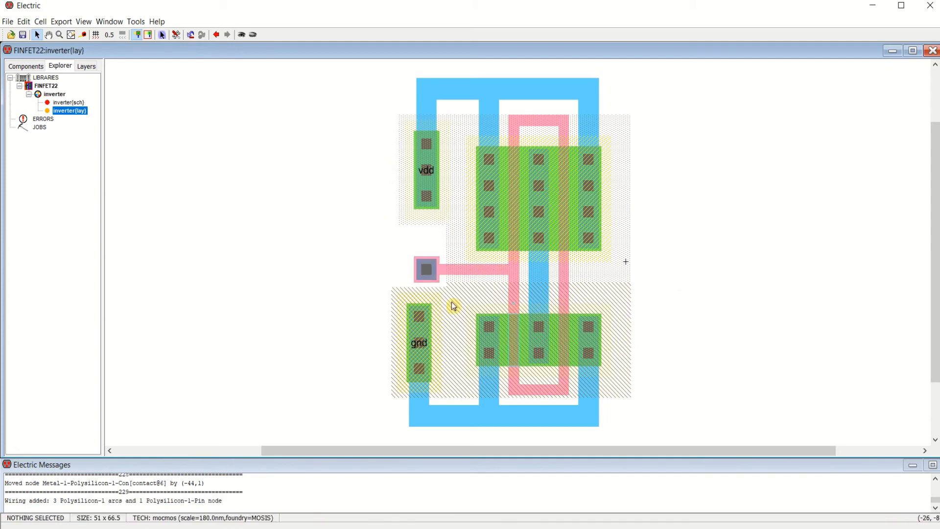
Step: Place a Metal-1 pin right of the gates between the transistor rows and wire it to the middle Metal-1 line
click(30, 67)
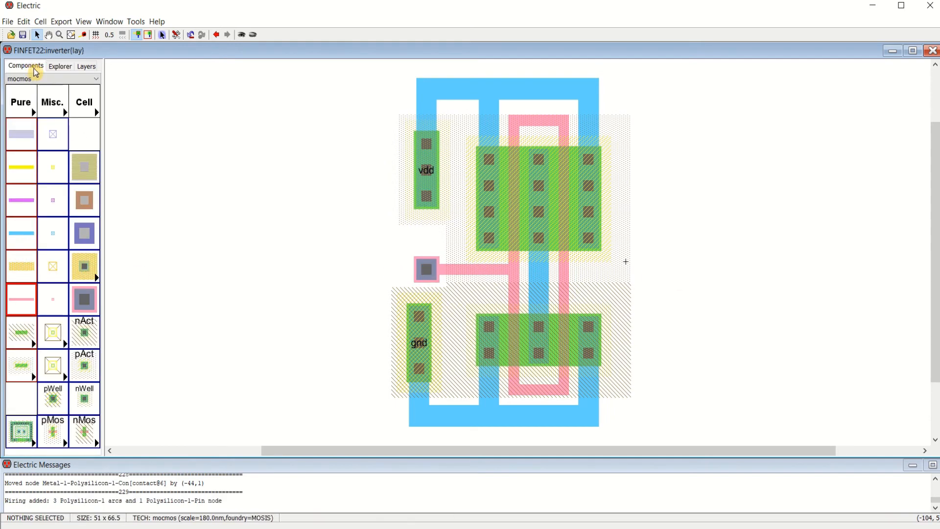
click(52, 232)
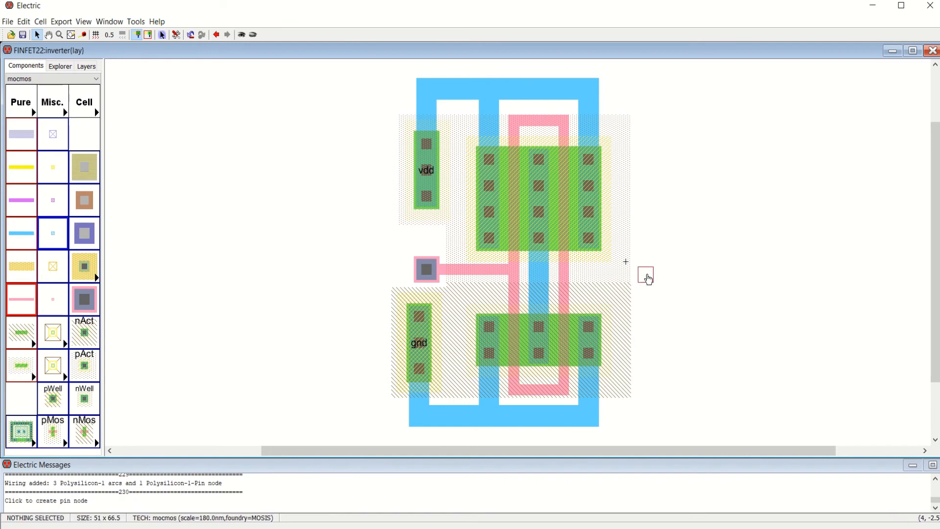
click(613, 280)
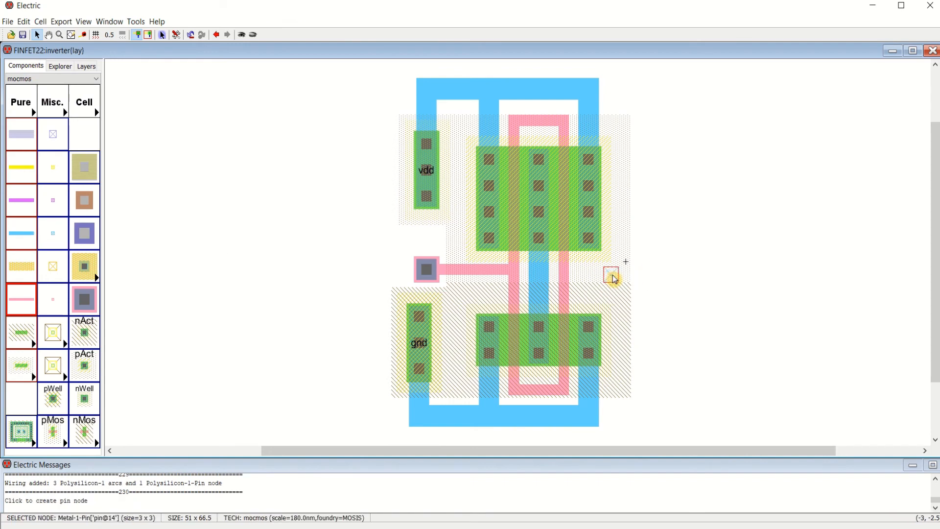
drag(613, 278, 611, 284)
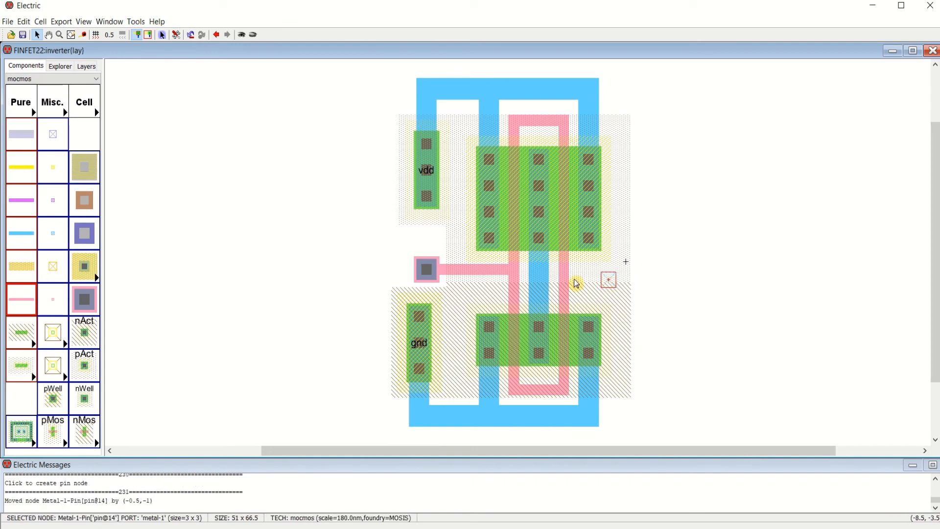
right_click(538, 280)
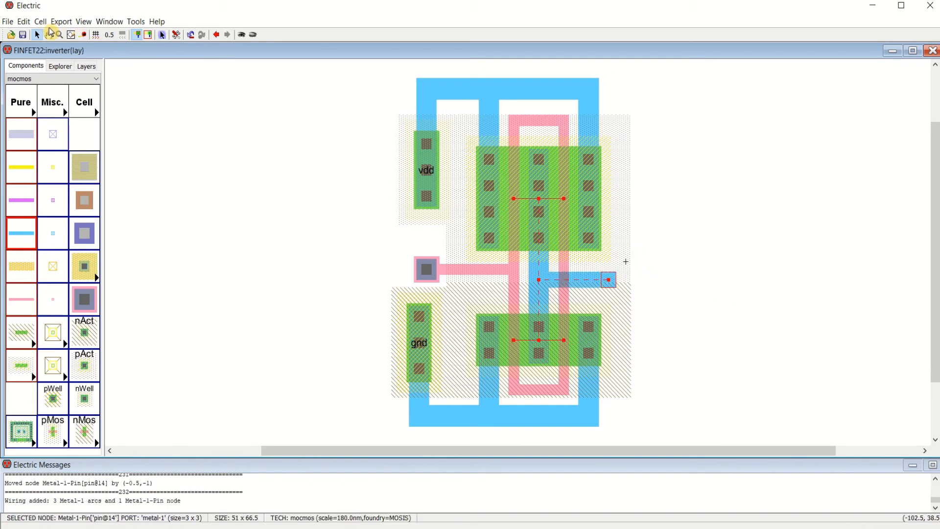
Step: Create an export named vout with the output characteristic on the new Metal-1 pin
click(61, 22)
click(73, 35)
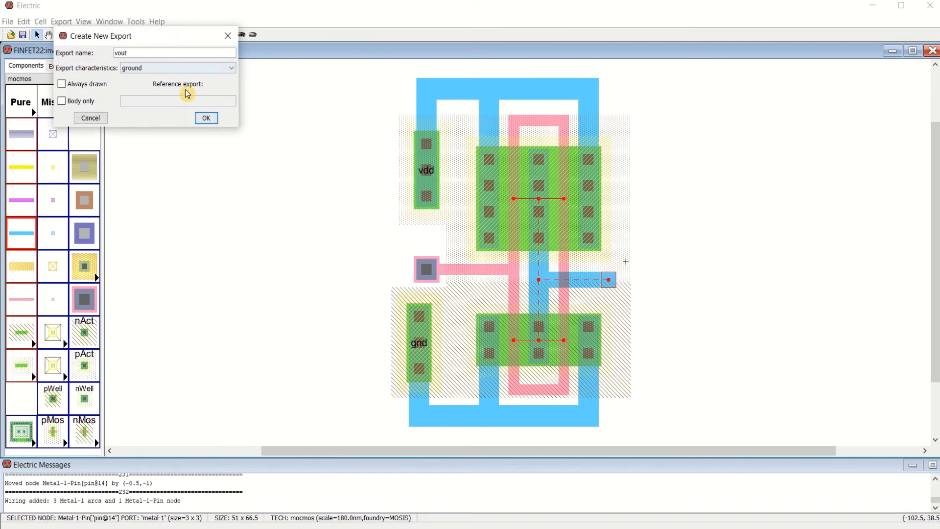
click(185, 67)
click(174, 87)
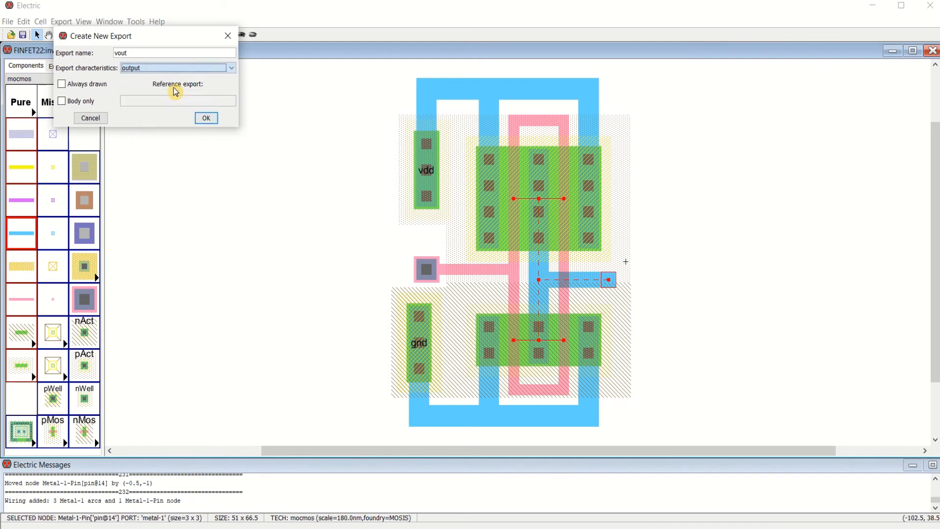
click(207, 117)
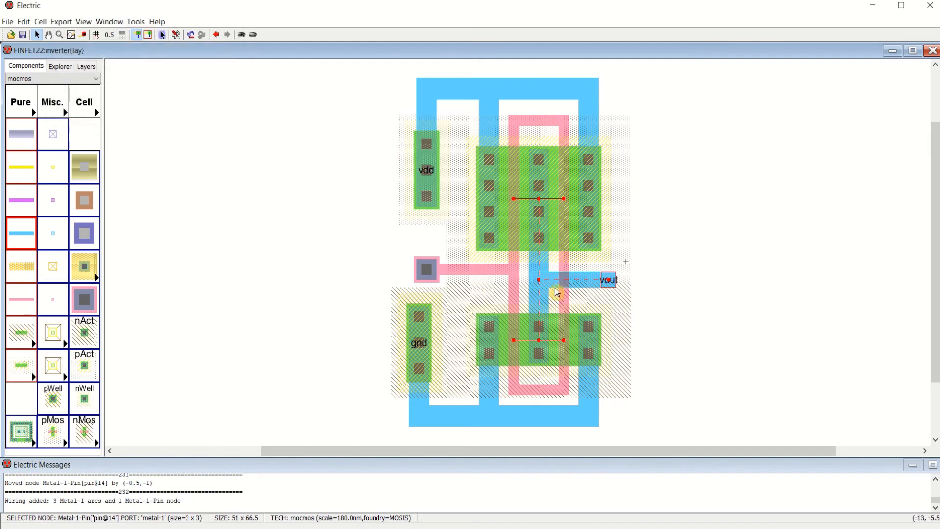
Step: Create an export named vin with the input characteristic on the Metal-1-Polysilicon-1 contact
click(427, 271)
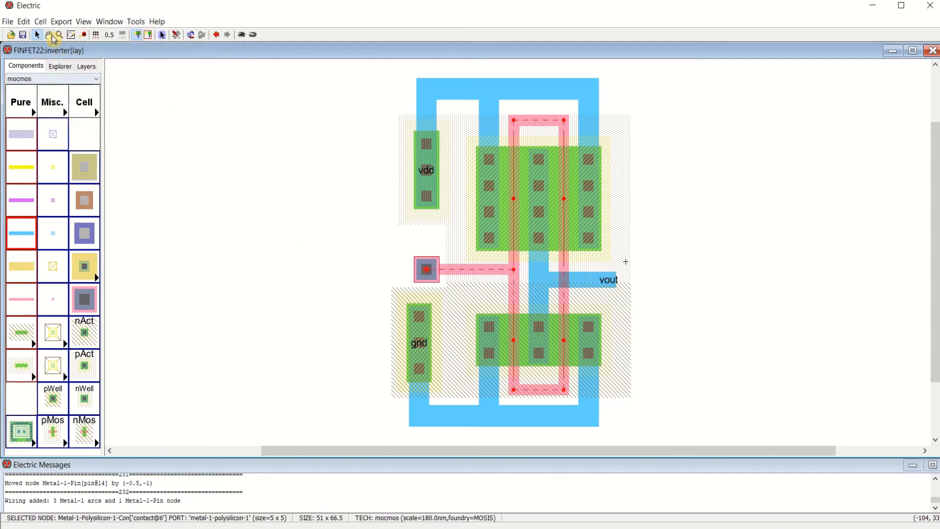
click(61, 22)
click(74, 34)
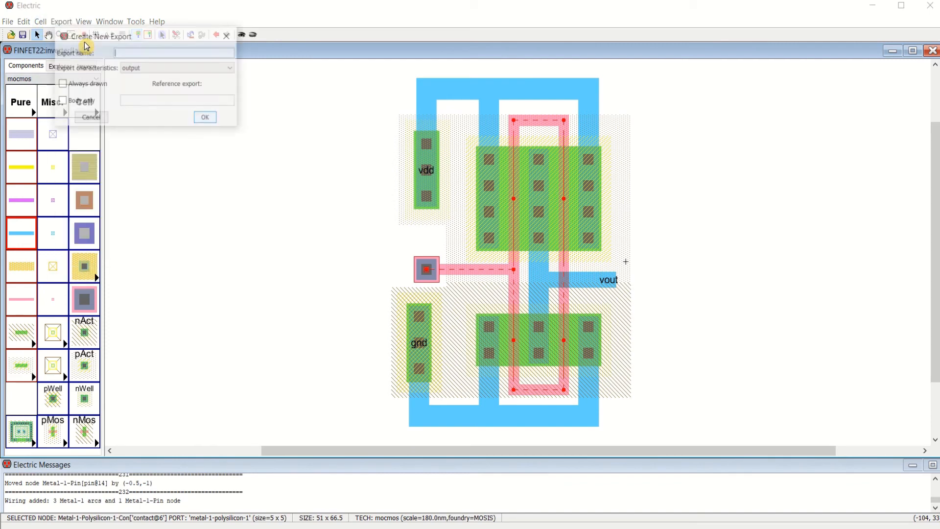
click(147, 67)
click(145, 78)
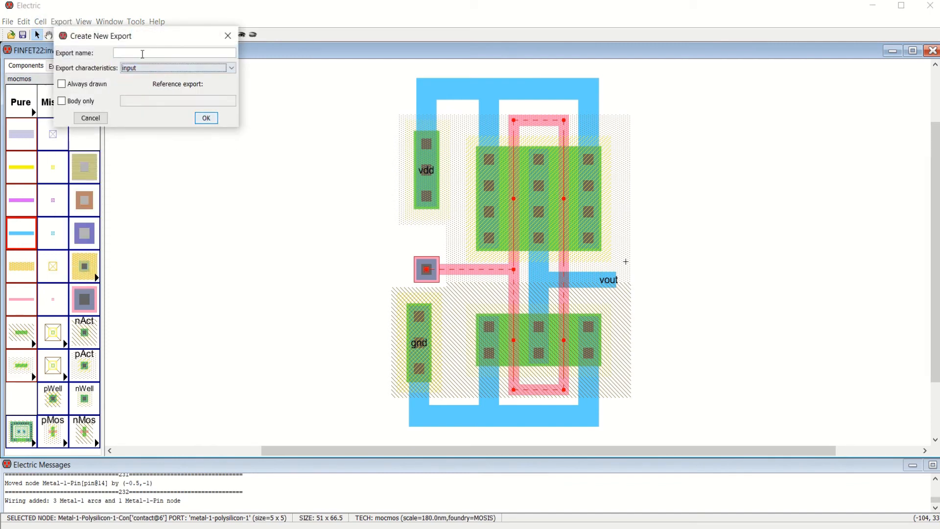
click(142, 54)
text(vin)
click(206, 118)
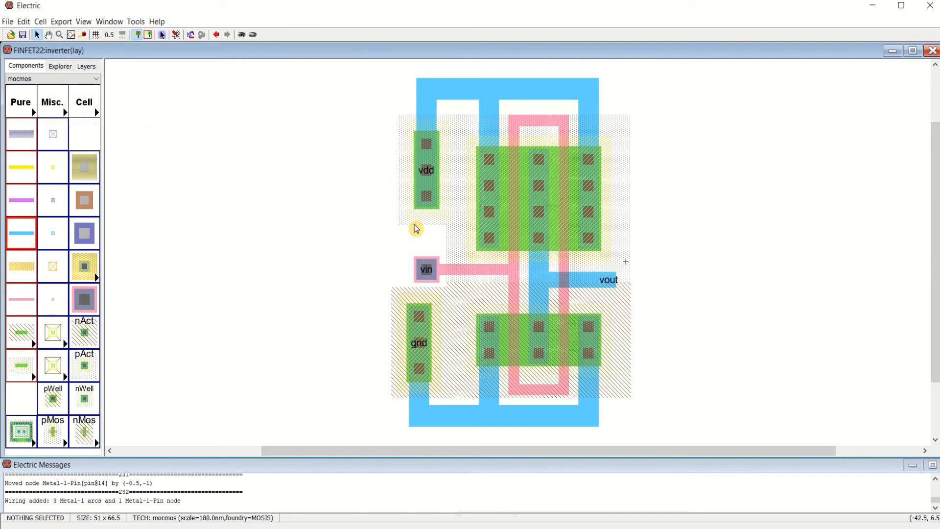
Step: Set the unit size of the vdd, vin, vout and gnd export labels to 5
click(431, 170)
ctrl+click(429, 171)
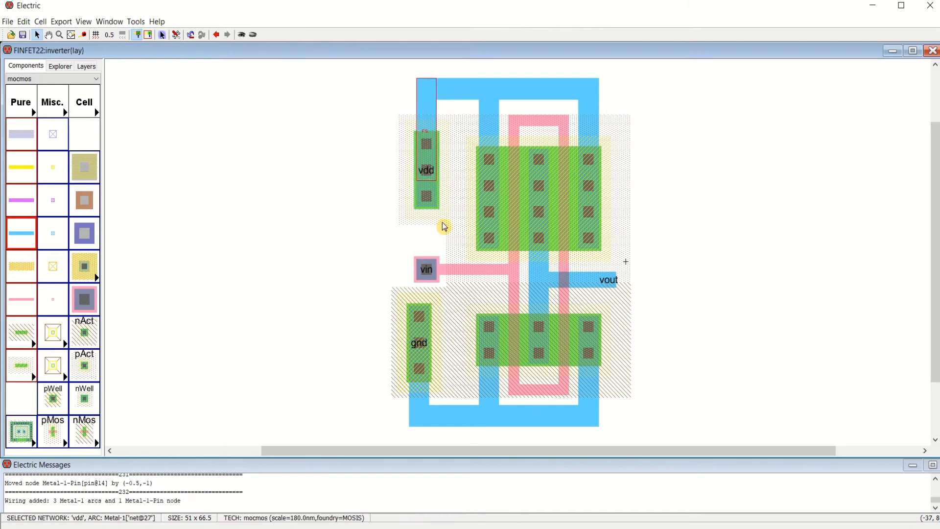
click(426, 170)
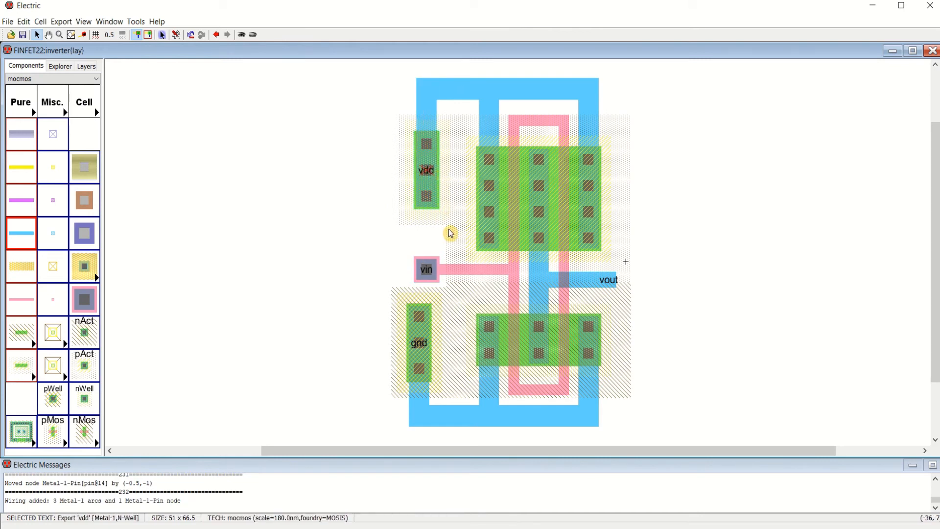
shift+click(426, 269)
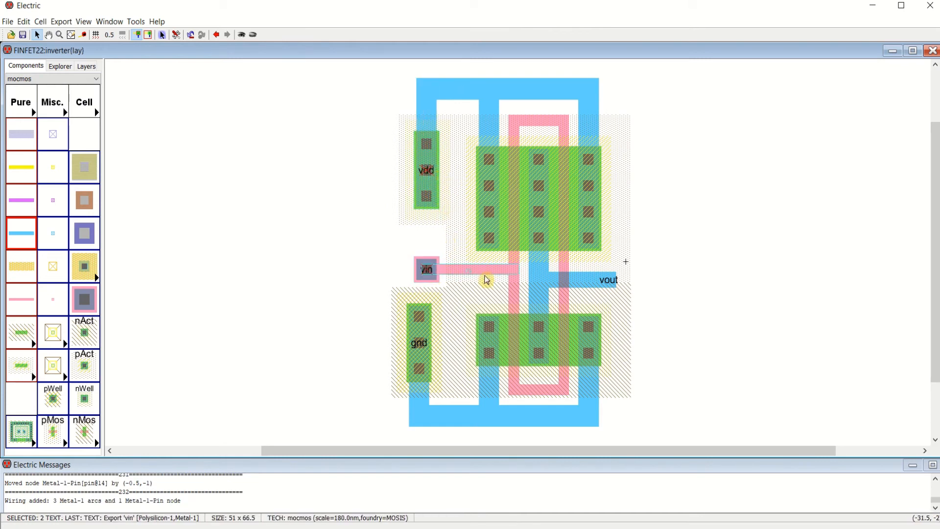
shift+click(608, 284)
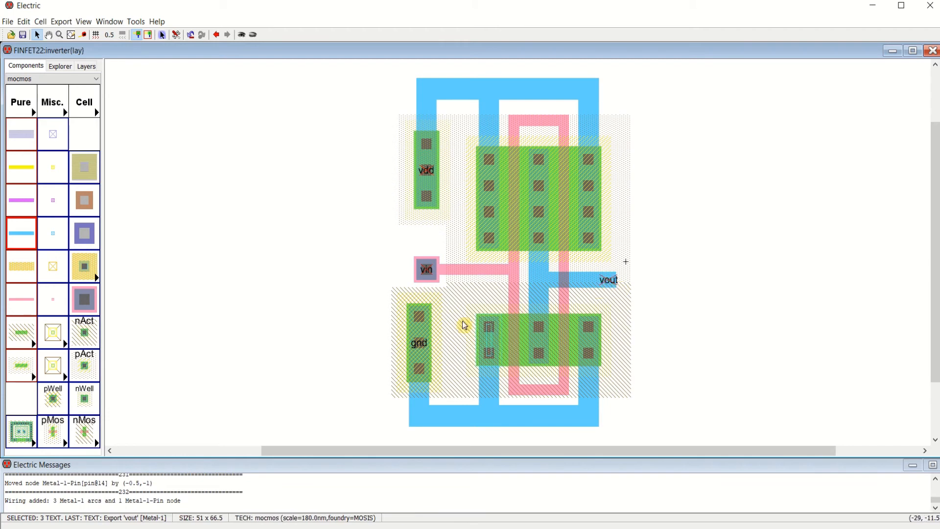
shift+click(419, 342)
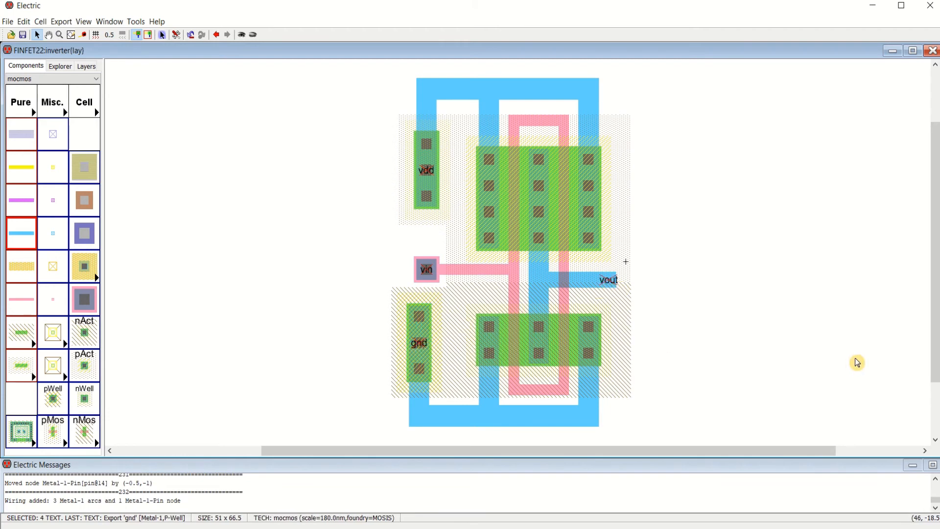
key(ctrl+i)
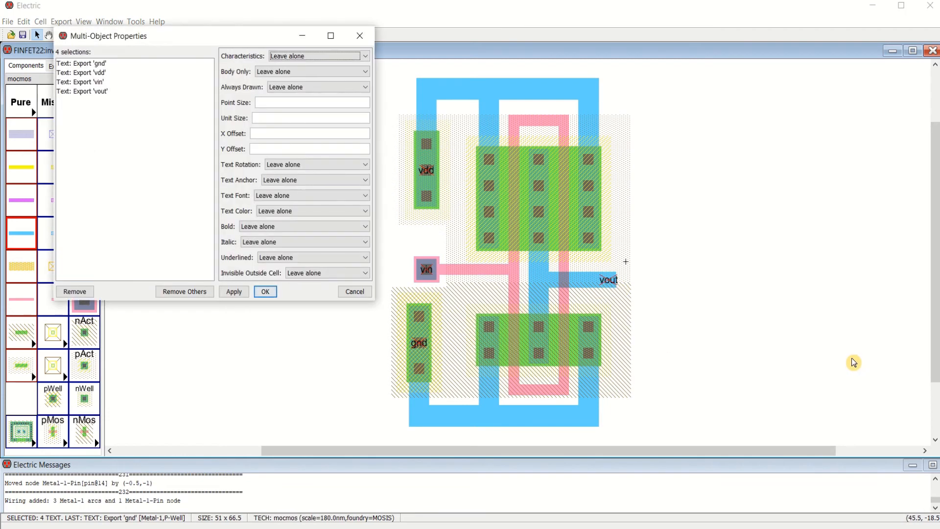
click(272, 118)
text(5)
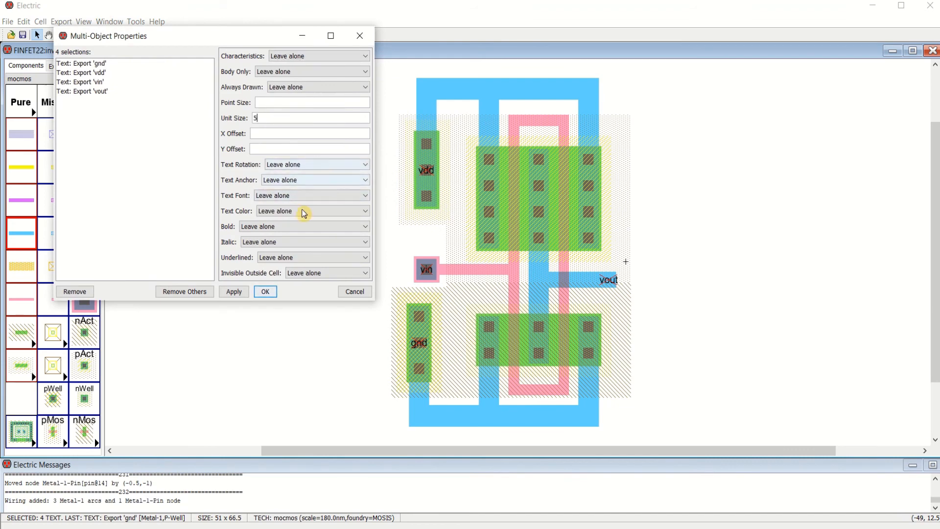
click(233, 293)
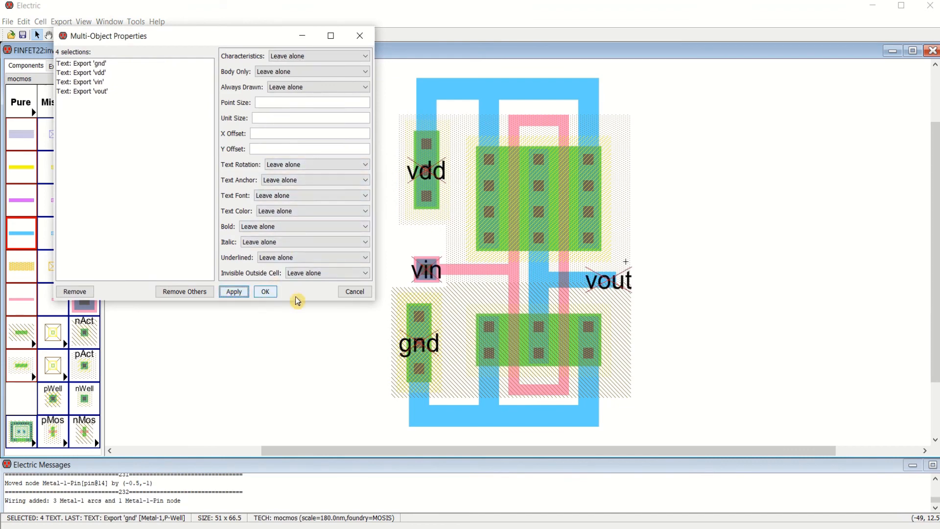
click(265, 292)
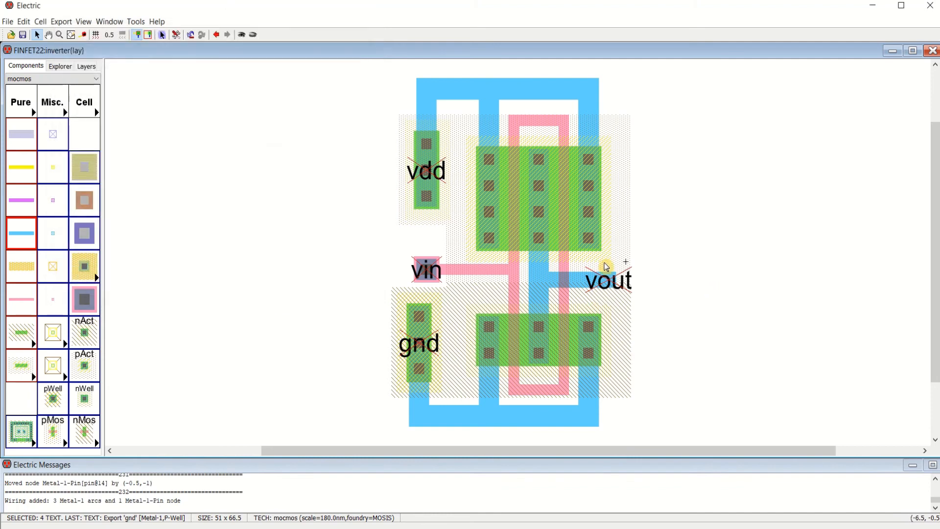
click(749, 250)
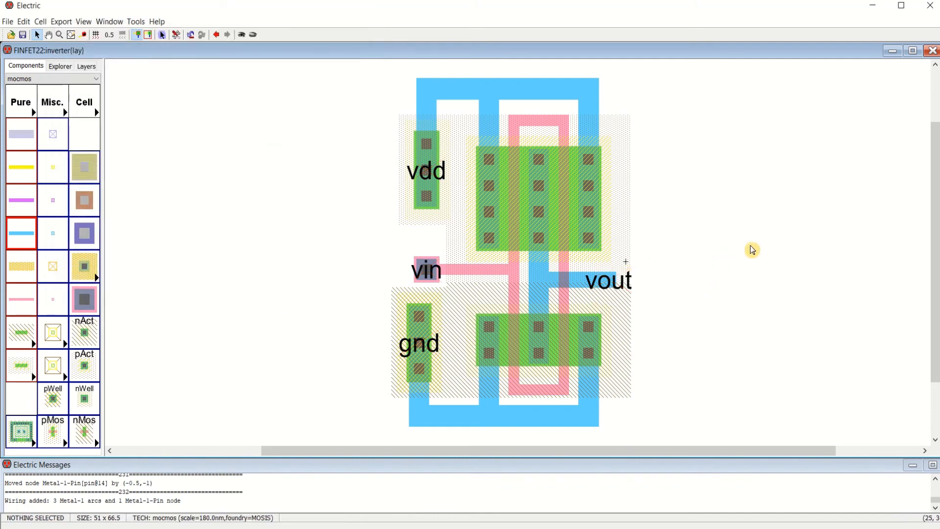
Step: Add a SPICE model attribute to the left pMOS transistor in the upper row
click(516, 196)
click(740, 203)
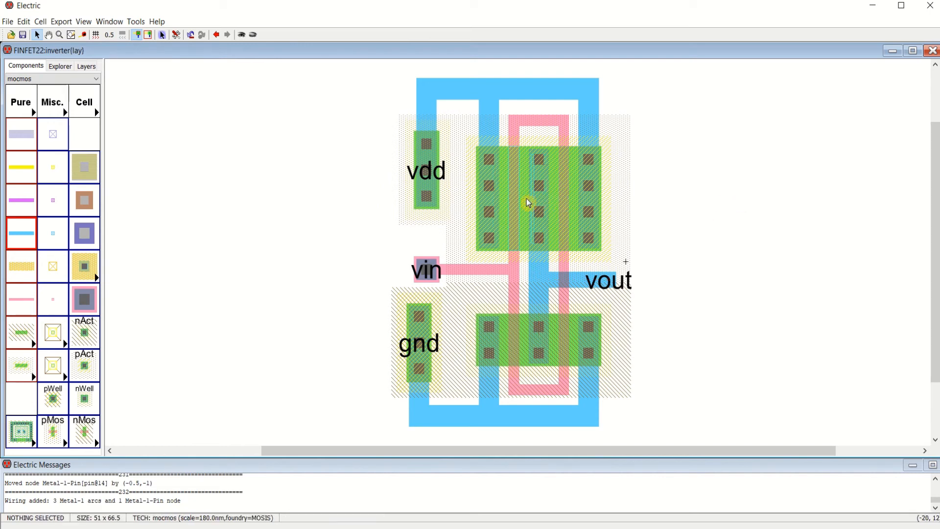
click(515, 204)
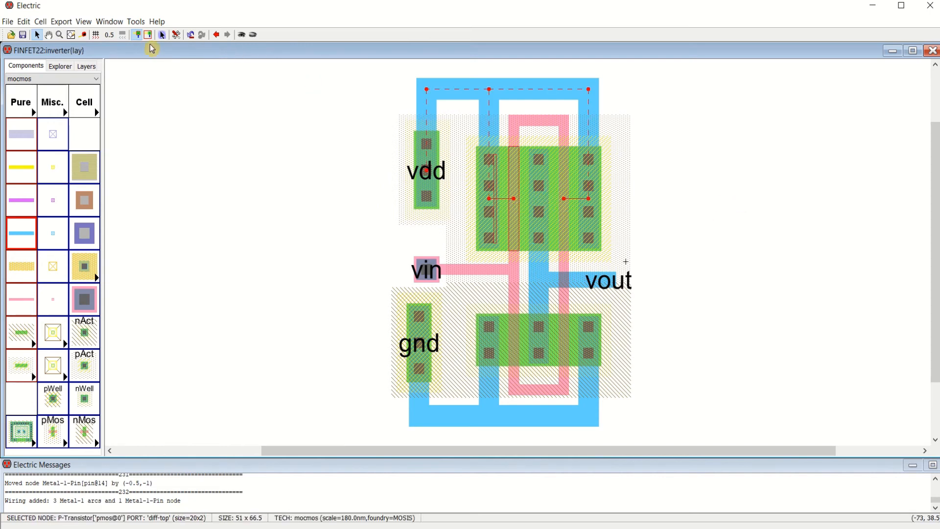
click(136, 21)
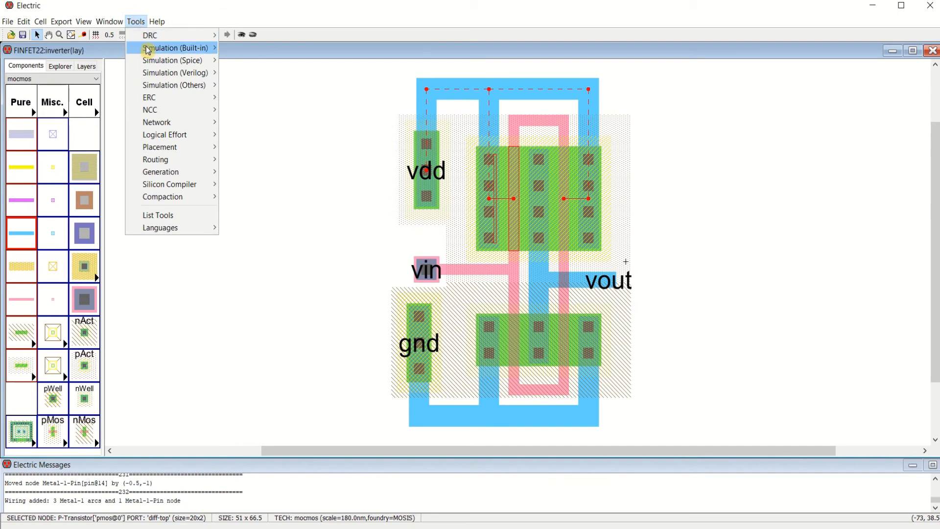
mouse_move(175, 63)
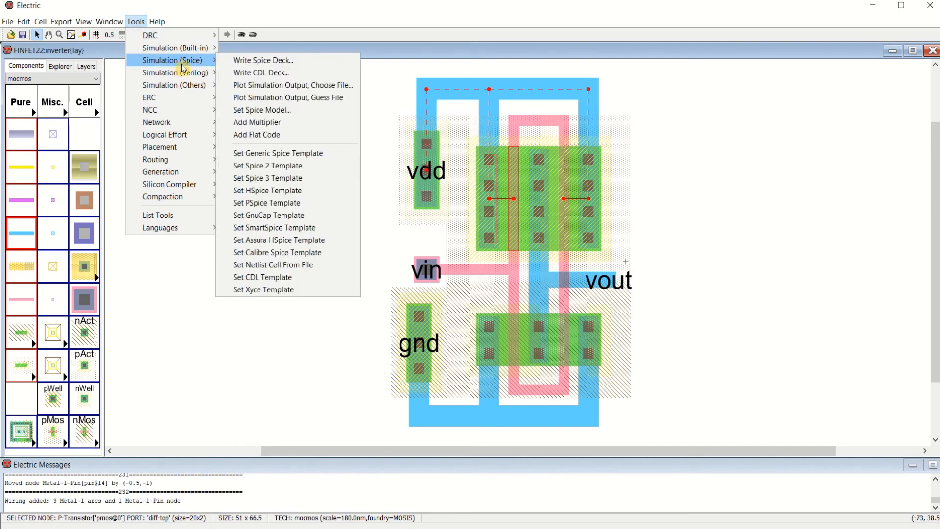
click(275, 110)
click(761, 233)
Step: Add a SPICE model attribute to the right pMOS transistor in the upper row
click(568, 202)
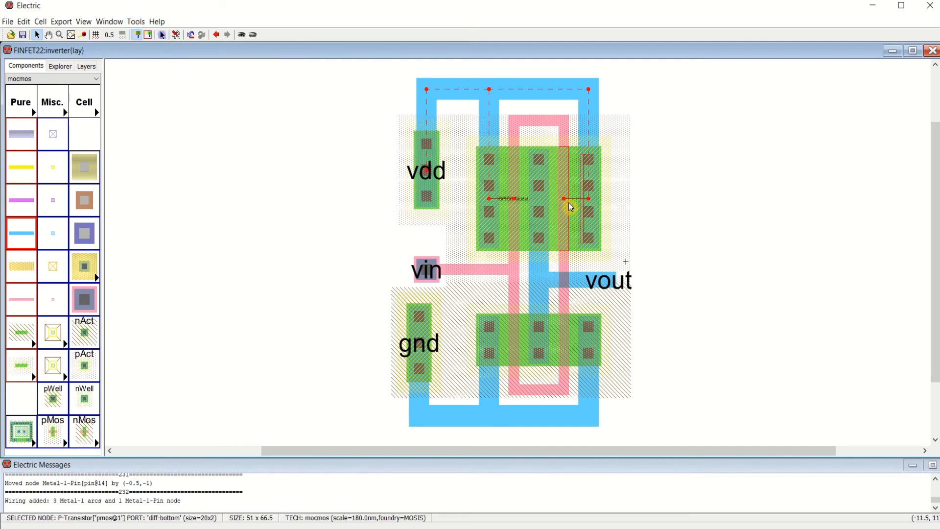
click(136, 21)
mouse_move(169, 60)
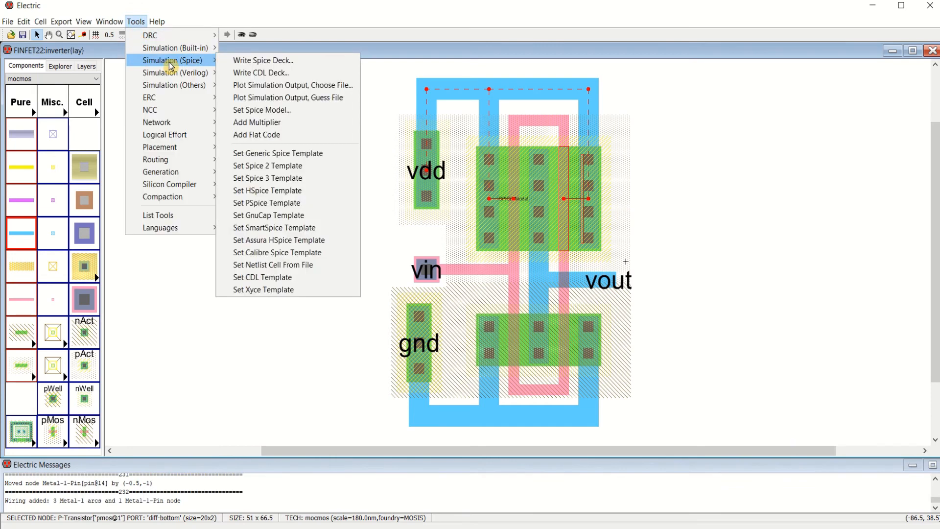
click(287, 112)
click(710, 204)
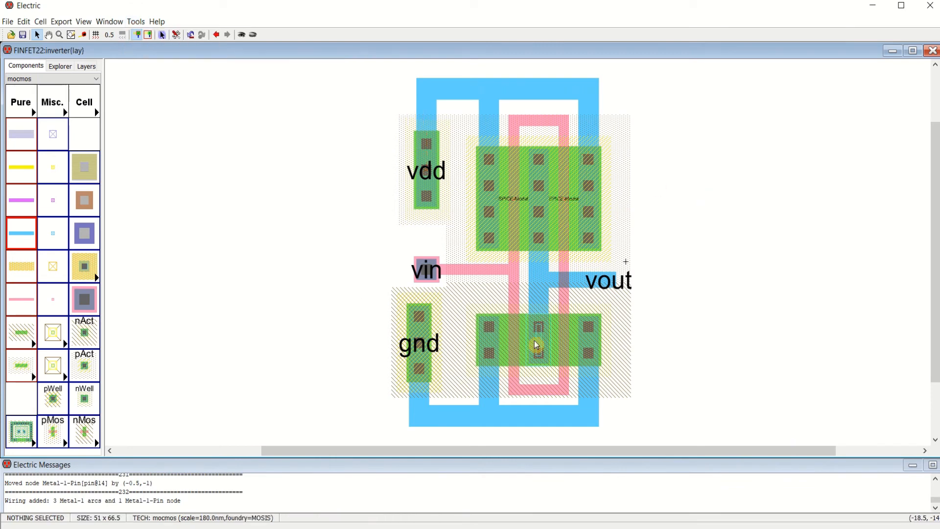
Step: Add a SPICE model attribute to the left nMOS transistor in the lower row
click(516, 347)
click(136, 22)
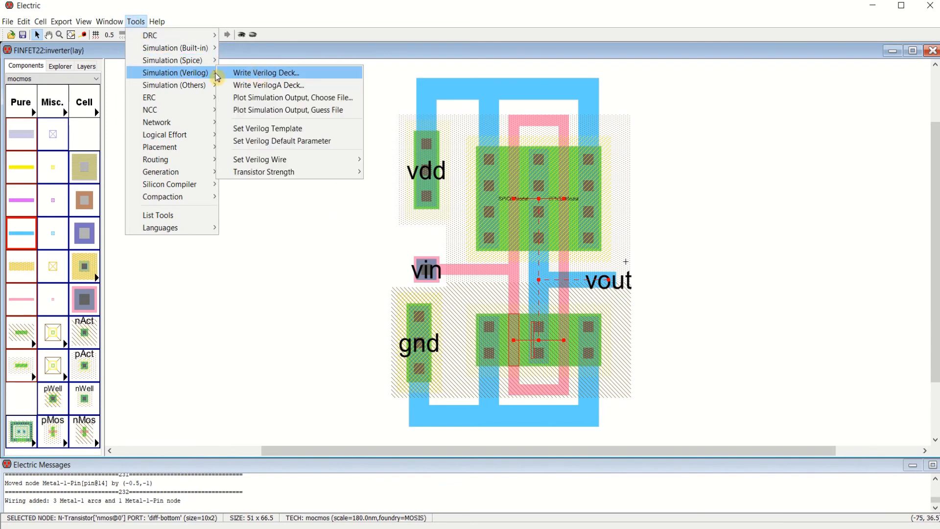
mouse_move(203, 62)
click(262, 110)
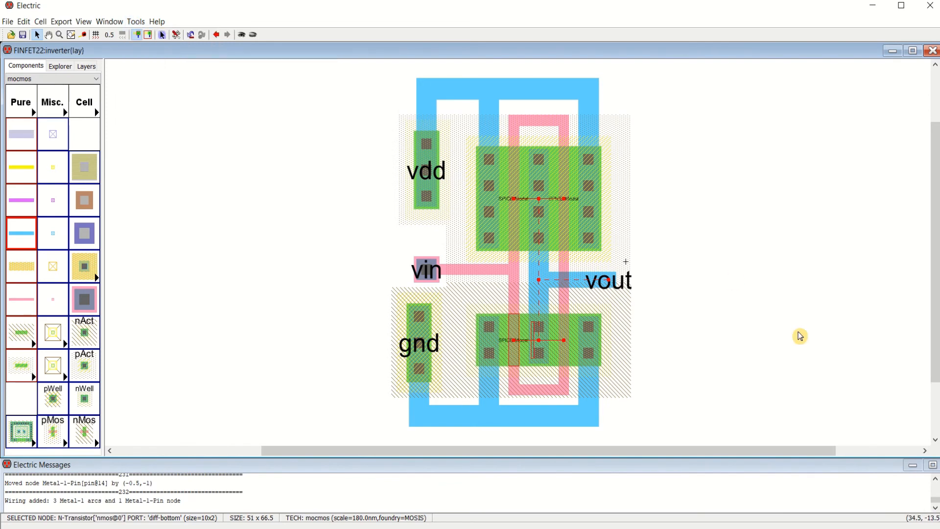
click(798, 336)
Step: Add a SPICE model attribute to the right nMOS transistor in the lower row
click(572, 348)
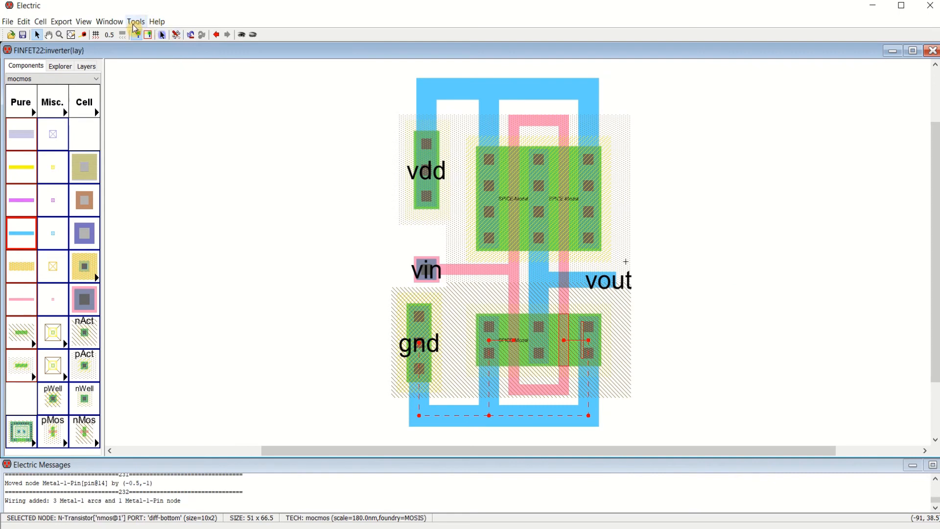
click(136, 22)
mouse_move(181, 63)
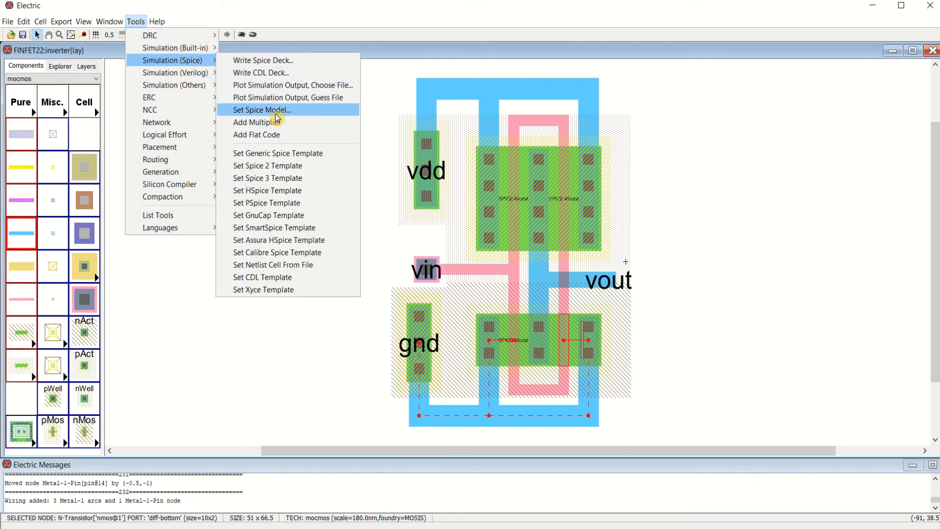
click(276, 110)
click(743, 233)
Step: Set the SPICE model name of both pMOS transistors to CMOSP
click(513, 200)
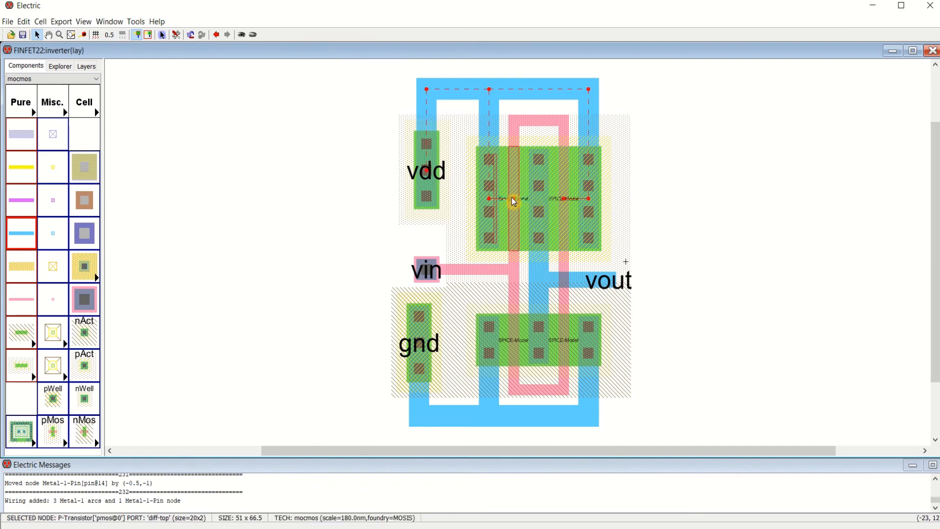
click(520, 200)
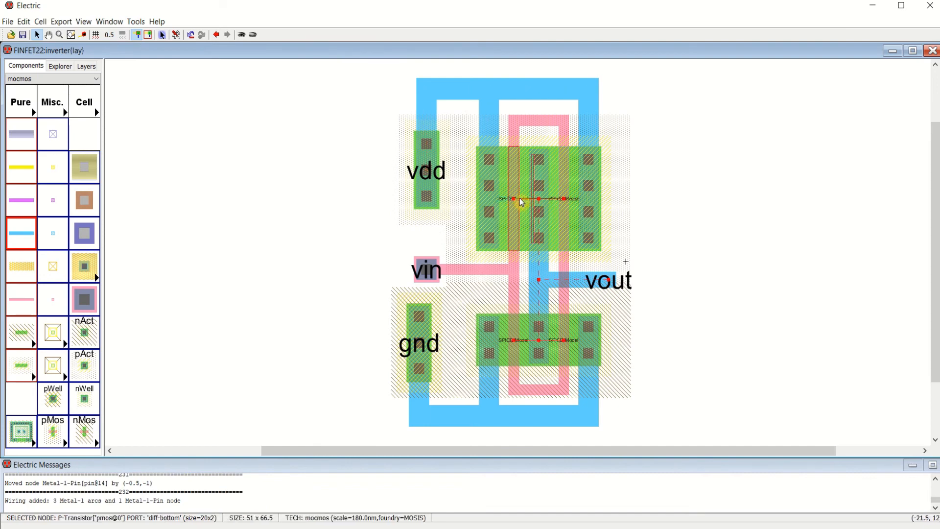
click(518, 199)
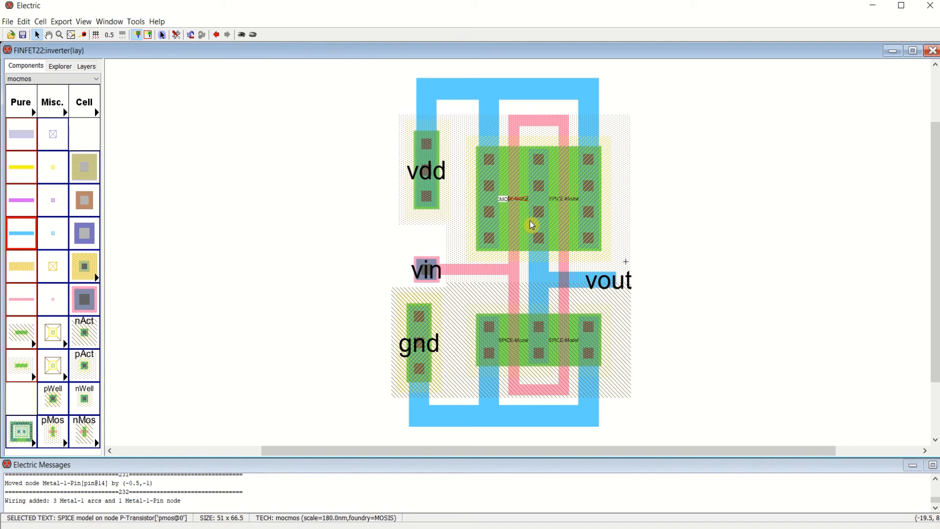
key(Return)
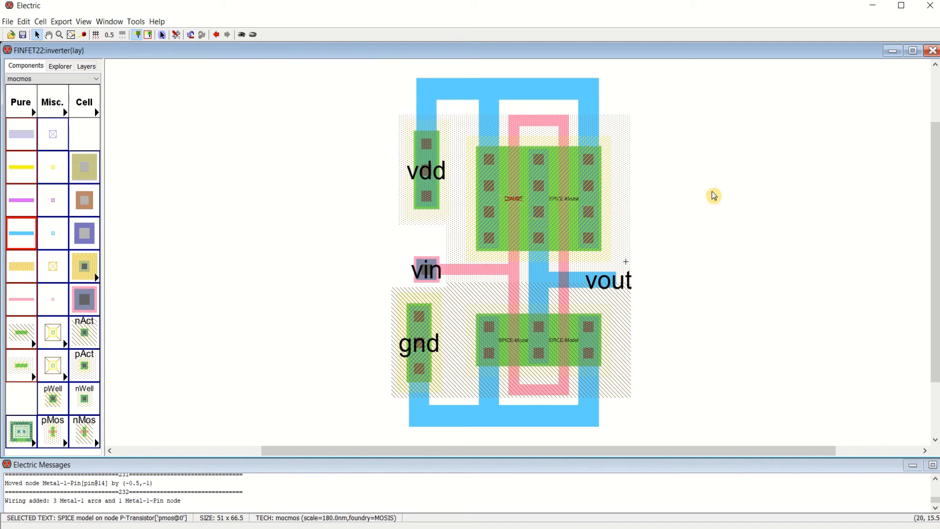
double_click(570, 201)
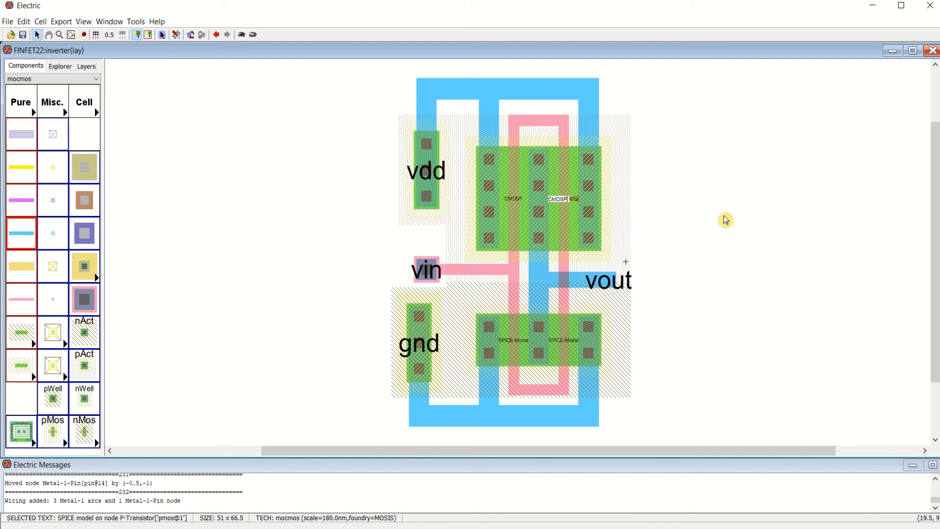
key(Return)
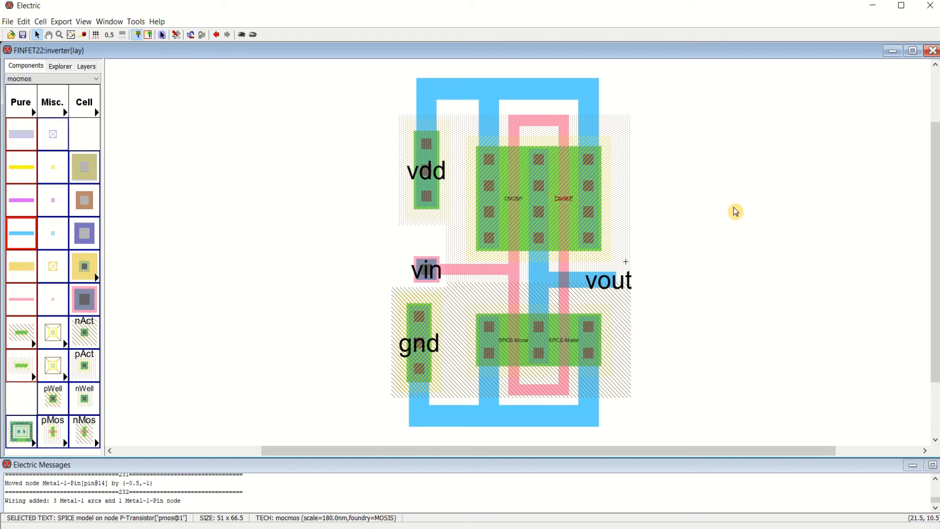
Step: Set the SPICE model name of both nMOS transistors to CMOSN
double_click(514, 340)
text(CMOSN)
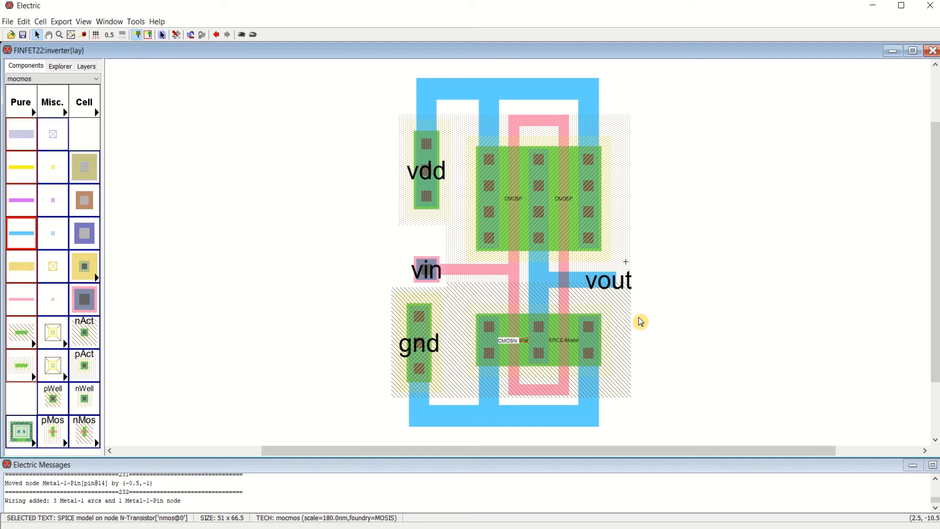
click(699, 321)
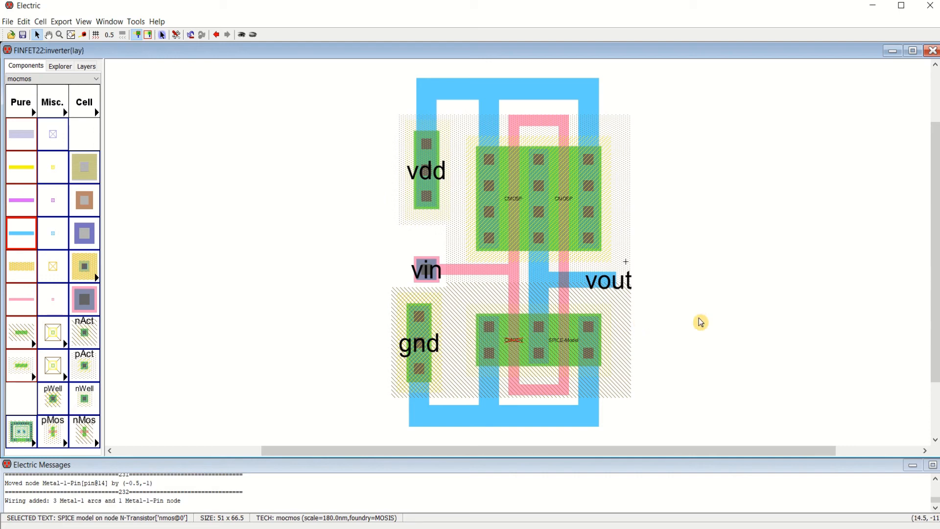
double_click(572, 347)
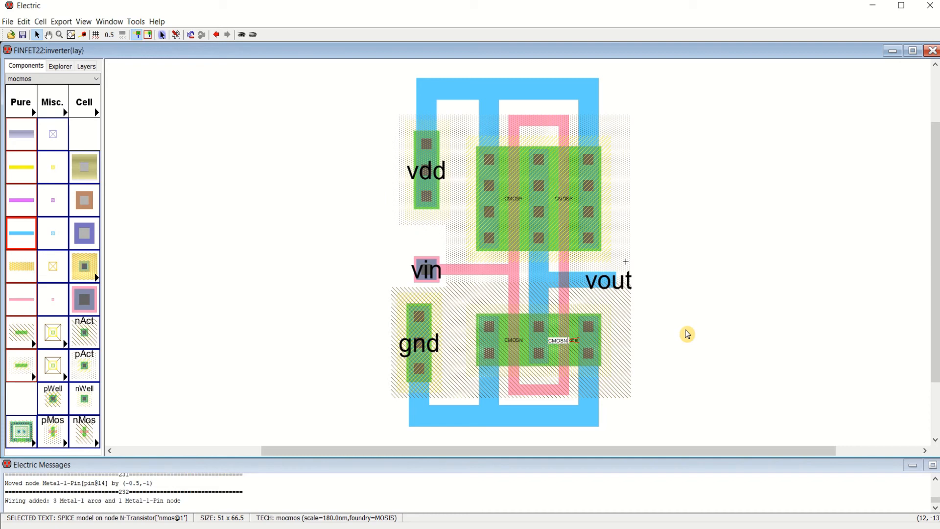
click(577, 341)
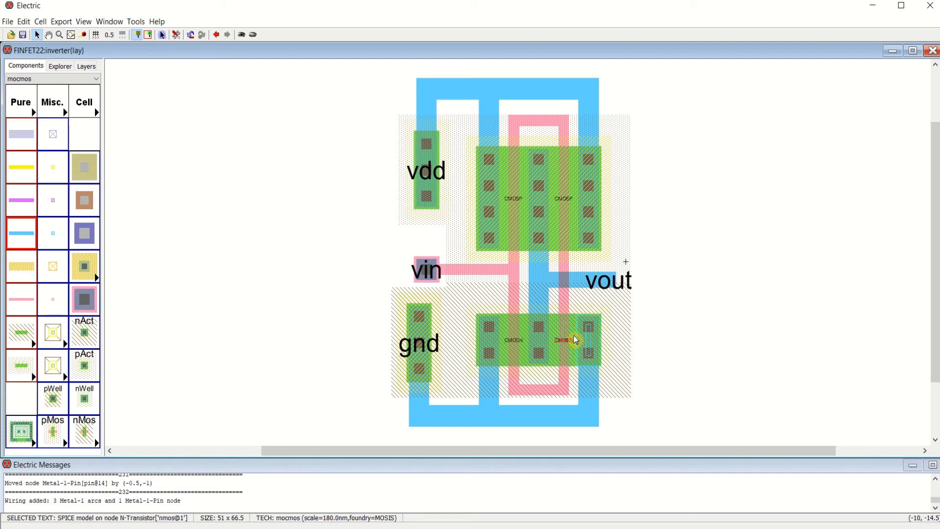
click(182, 129)
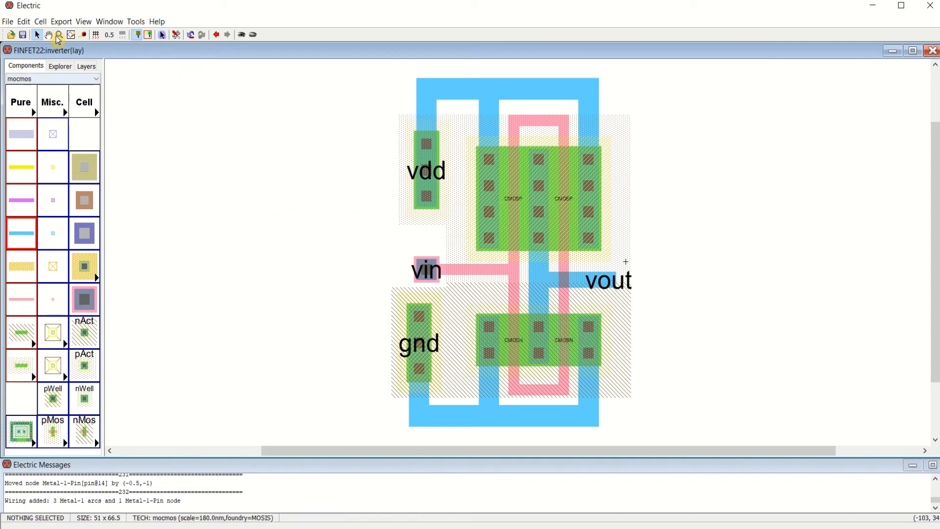
Step: Save the library and run a design rule check on the inverter layout
click(23, 34)
click(136, 21)
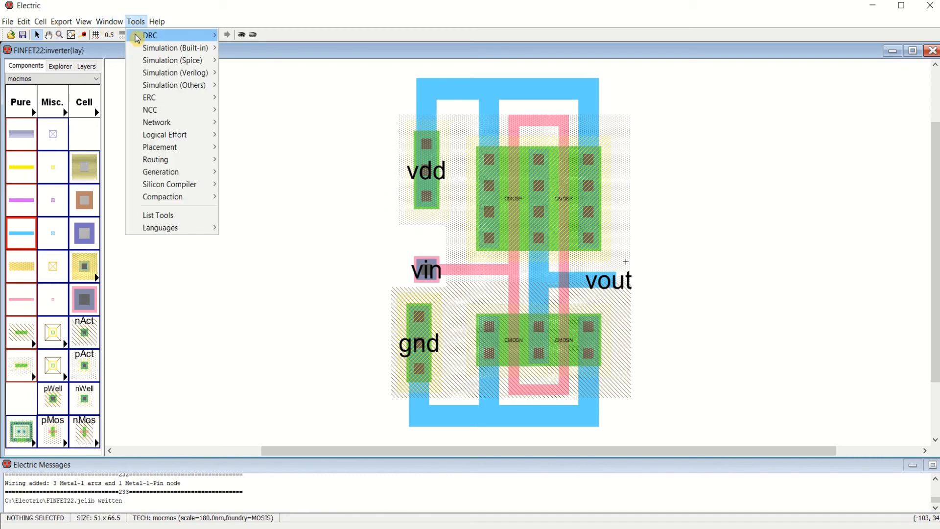
mouse_move(138, 38)
click(250, 35)
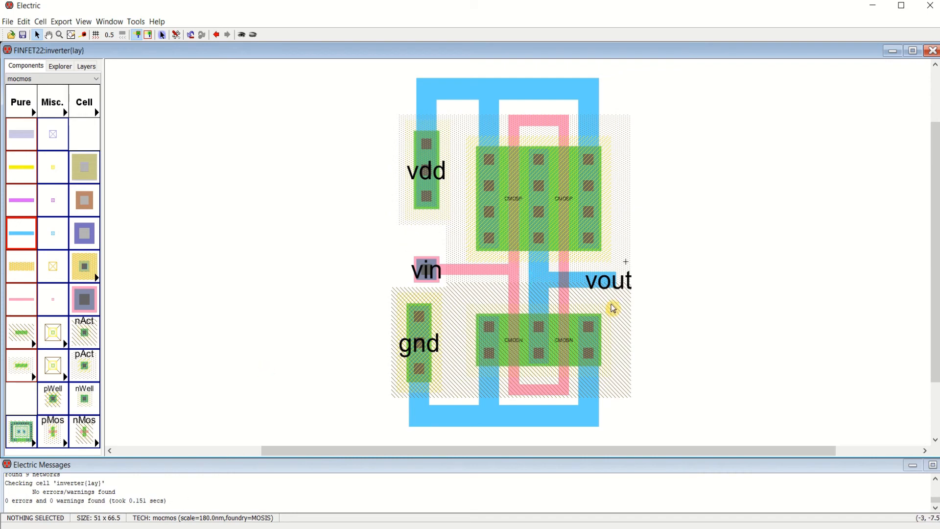
click(514, 200)
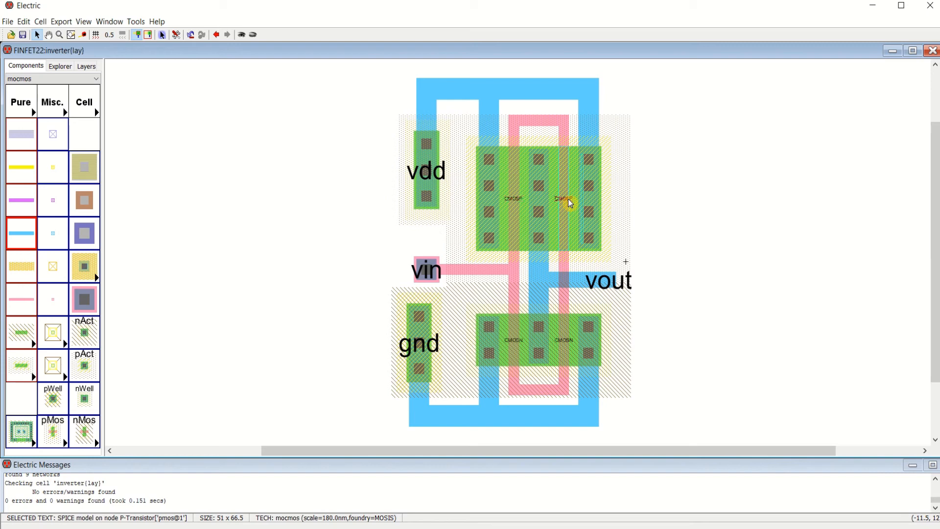
Step: Set the text unit size of all four transistor SPICE model labels to 3
click(563, 199)
shift+click(514, 200)
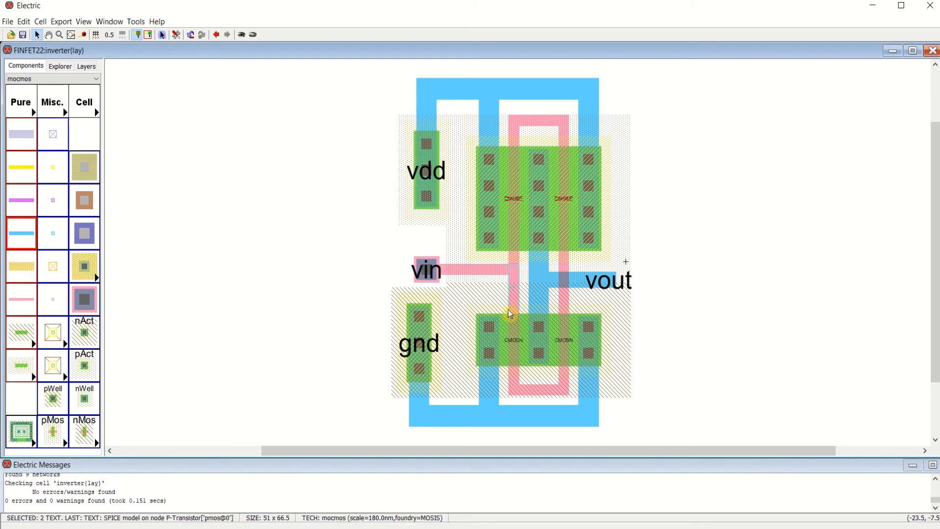
shift+click(514, 340)
shift+click(563, 340)
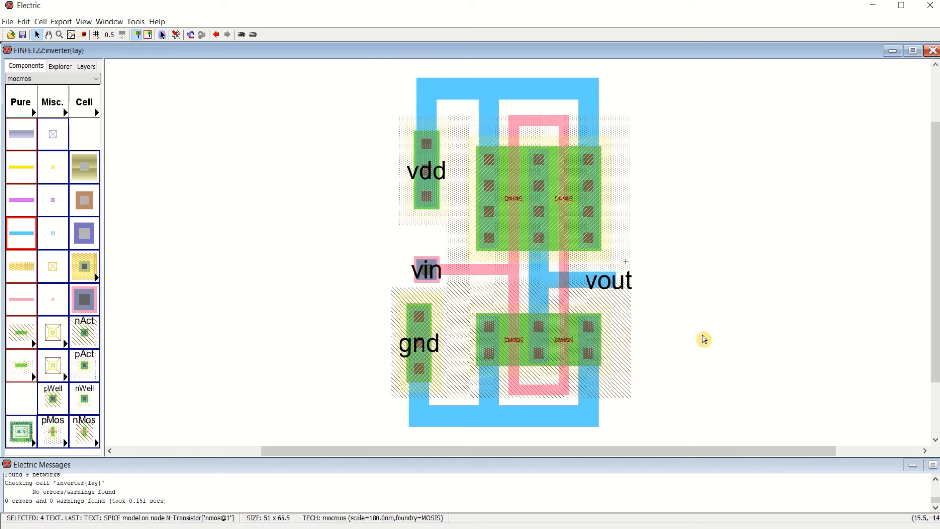
key(ctrl+i)
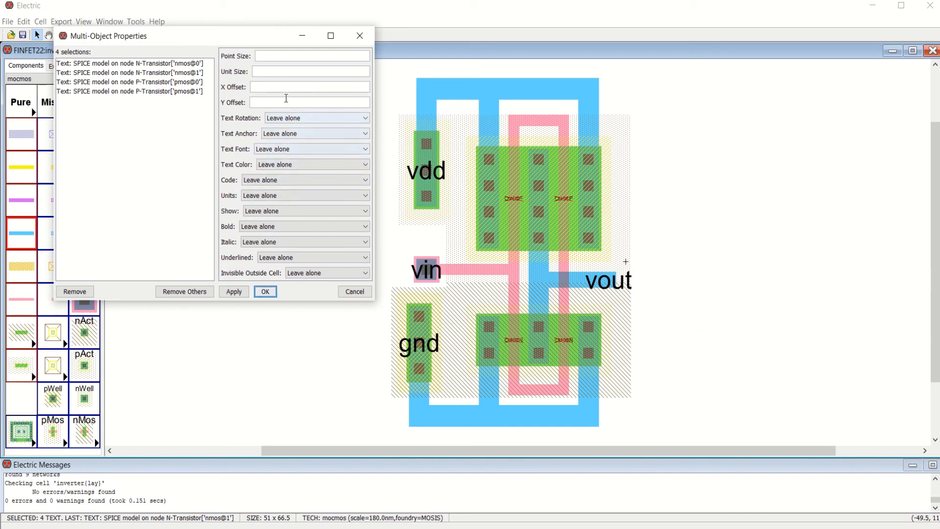
click(287, 72)
text(3)
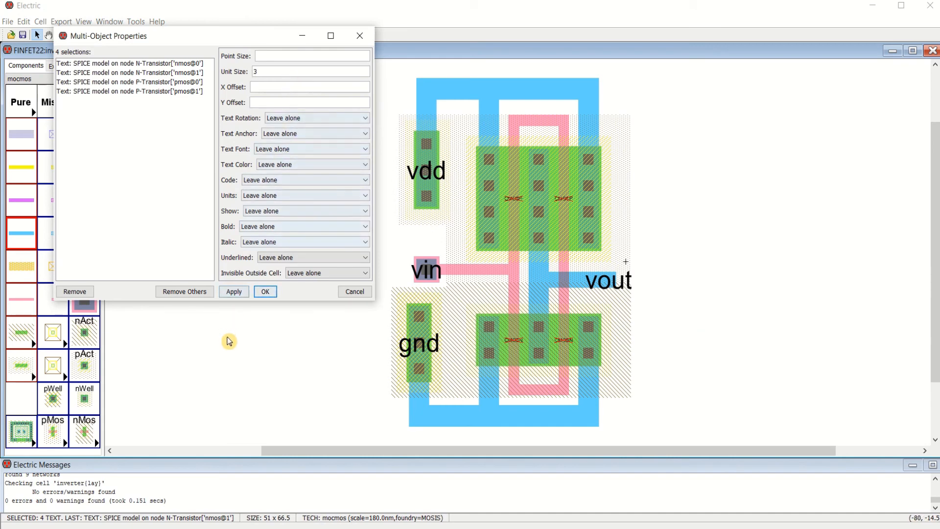
click(234, 292)
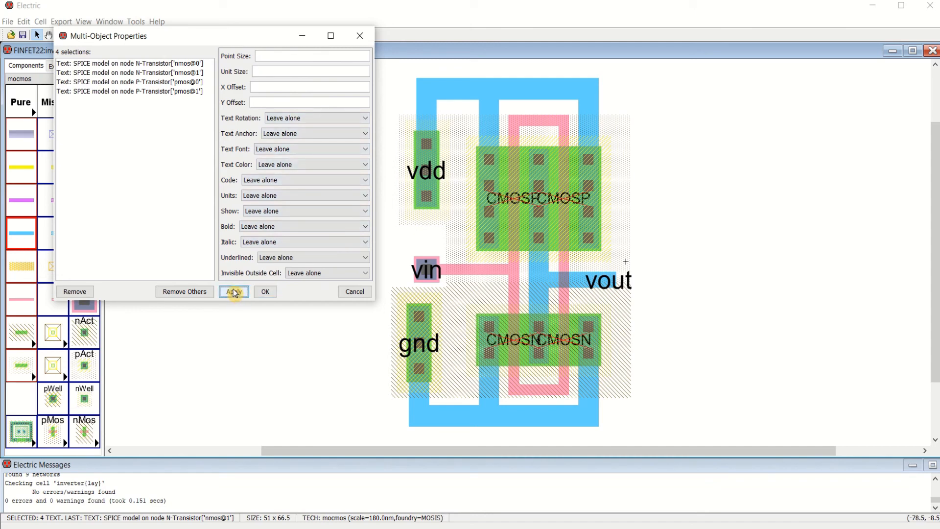
Step: Try rotating the four SPICE model labels by 180 degrees
click(312, 117)
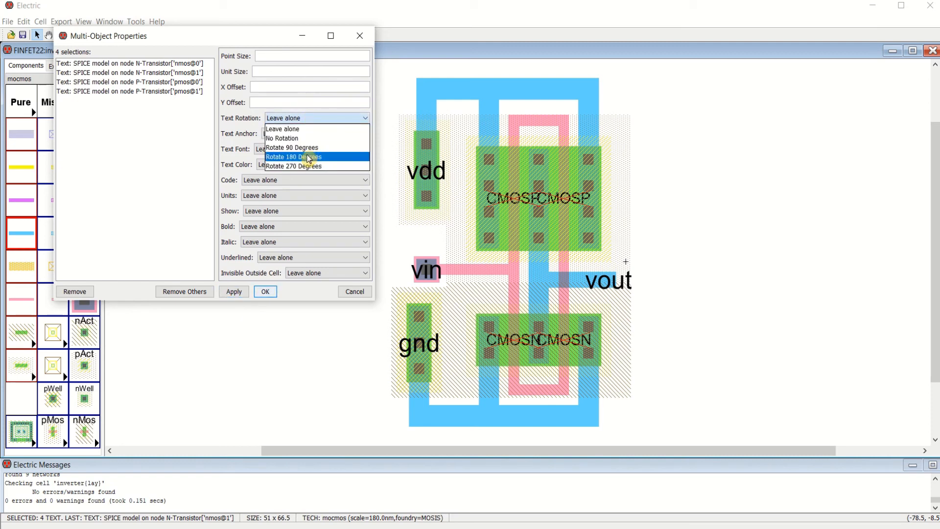
click(308, 157)
click(234, 292)
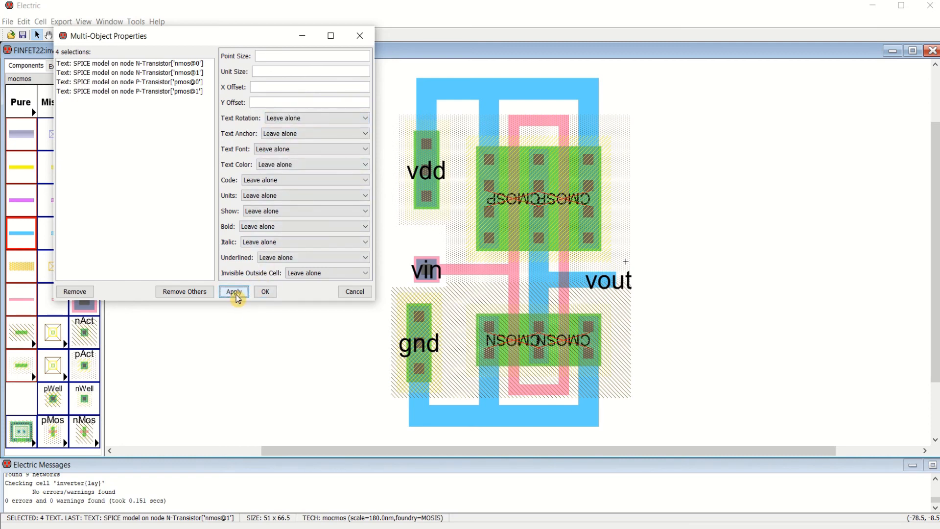
Step: Rotate the four SPICE model labels by 270 degrees, close their properties and clear the selection
click(320, 120)
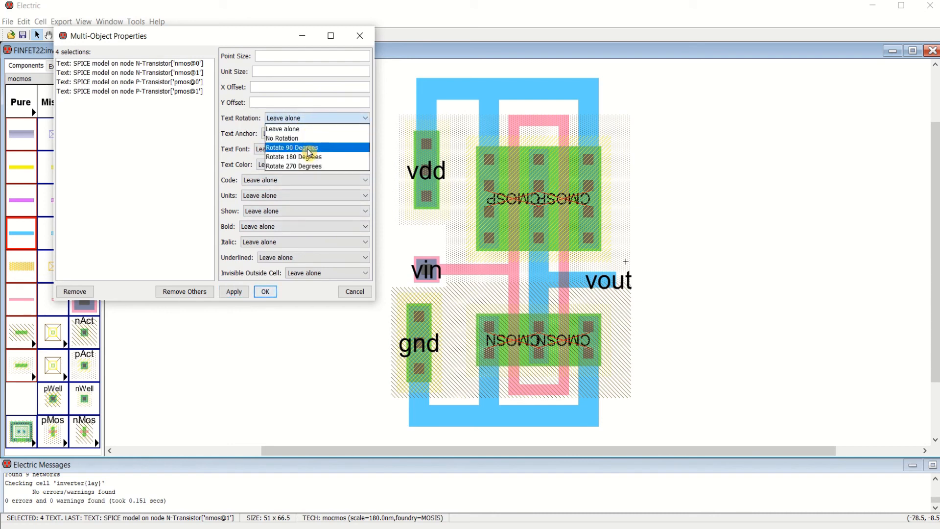
click(309, 167)
click(234, 292)
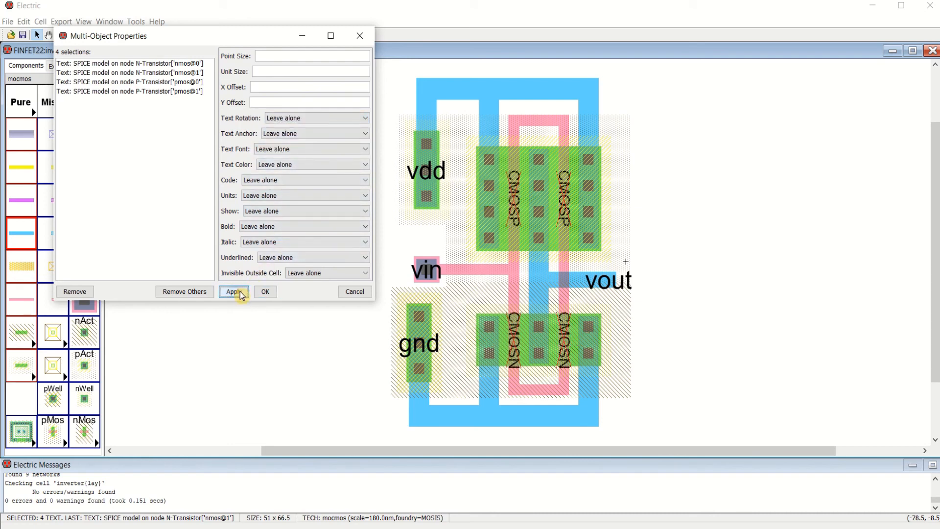
click(265, 291)
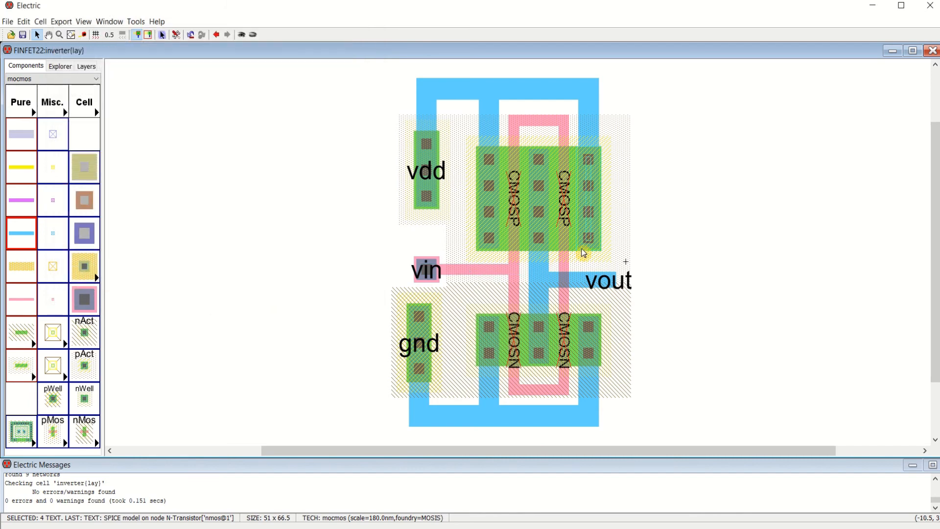
click(713, 240)
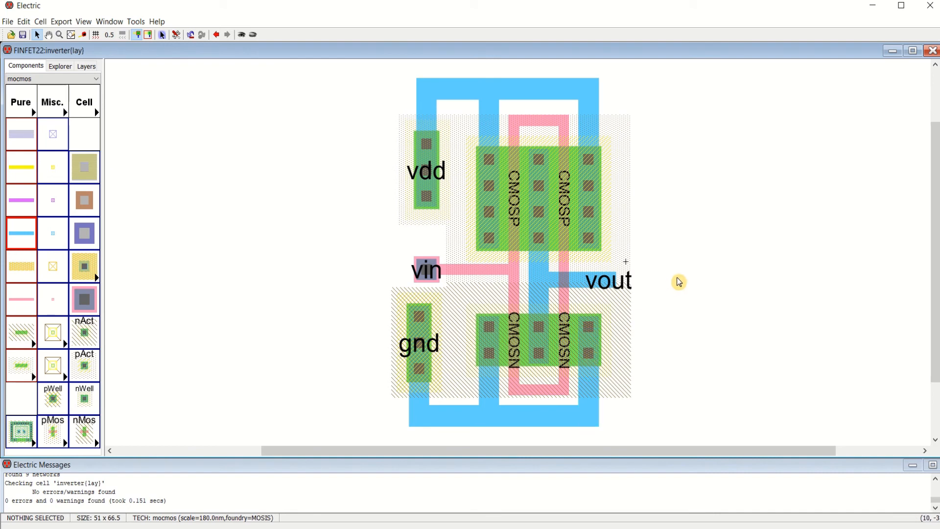
Step: Save the library and run the ERC well check on the inverter layout, reading its result message
click(23, 35)
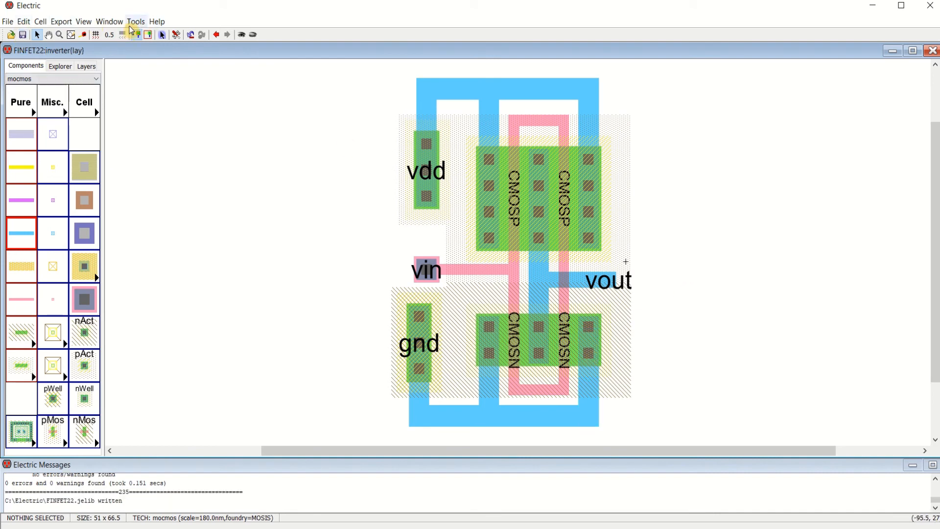
click(136, 22)
mouse_move(164, 105)
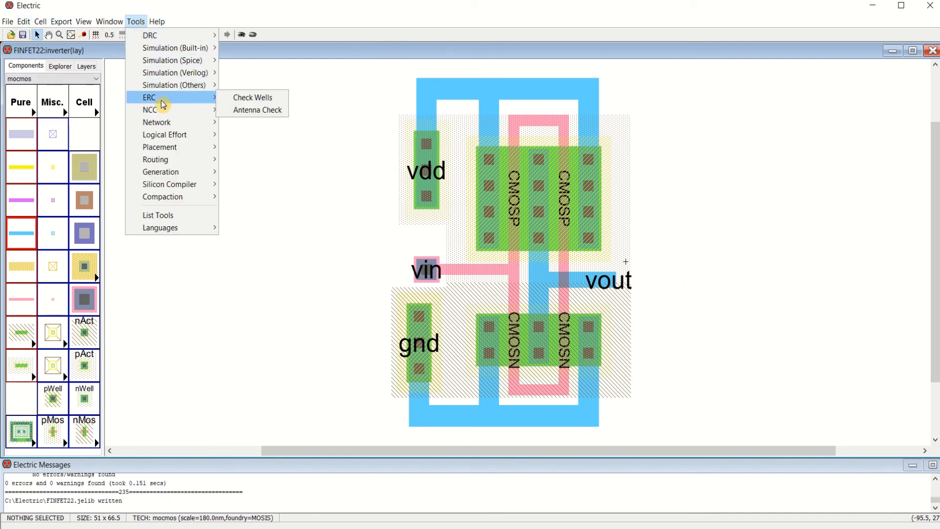
click(250, 97)
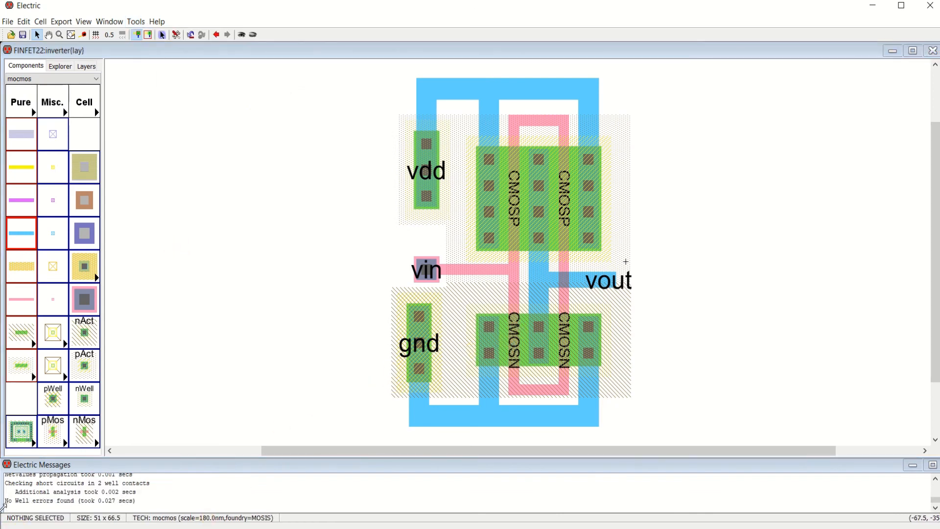
drag(8, 501, 138, 501)
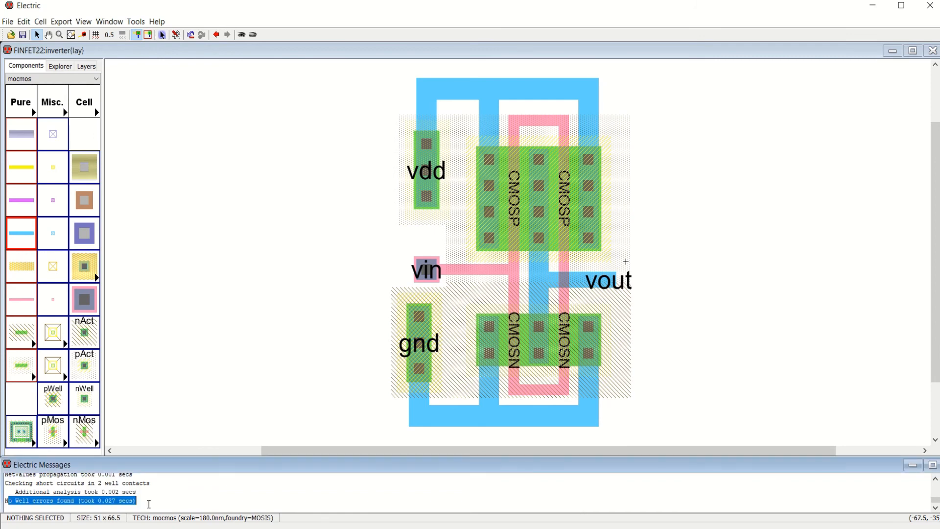
Step: Run an NCC comparison of the inverter's schematic and layout views and read whether exports, topologies and sizes match
click(139, 22)
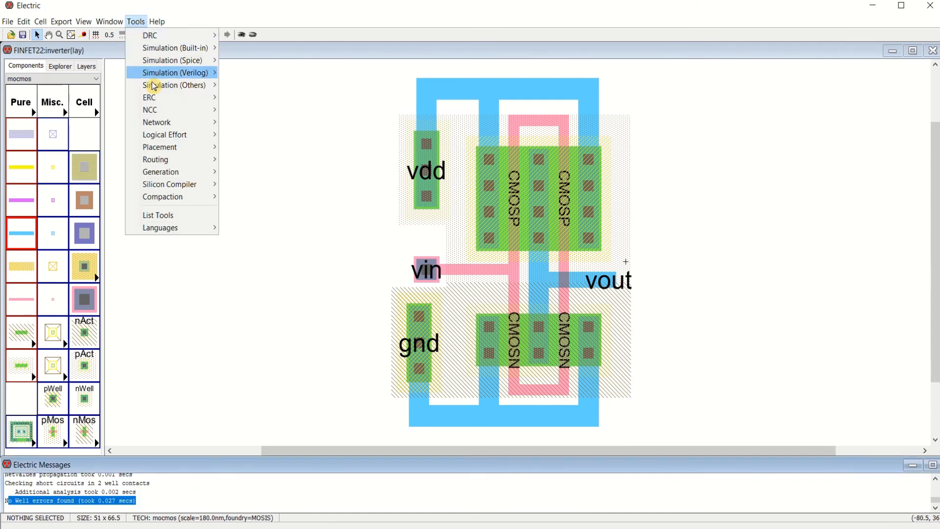
mouse_move(164, 114)
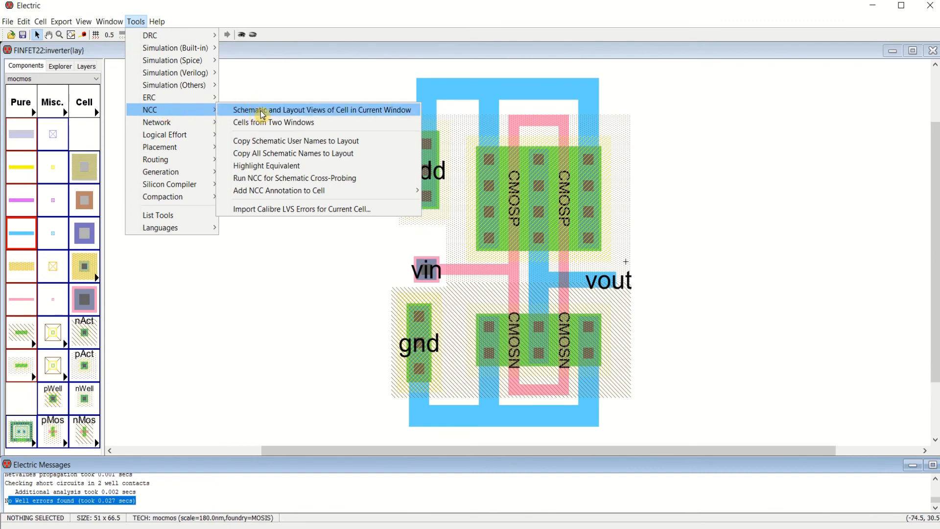
click(384, 116)
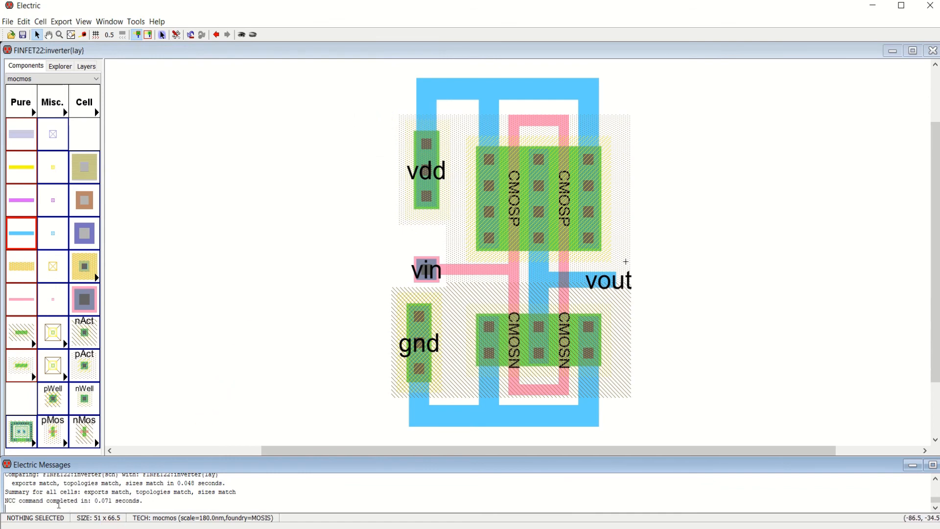
drag(5, 493, 72, 491)
drag(140, 491, 145, 491)
drag(241, 491, 225, 490)
Step: View the inverter schematic for comparison and return to the layout view
click(63, 69)
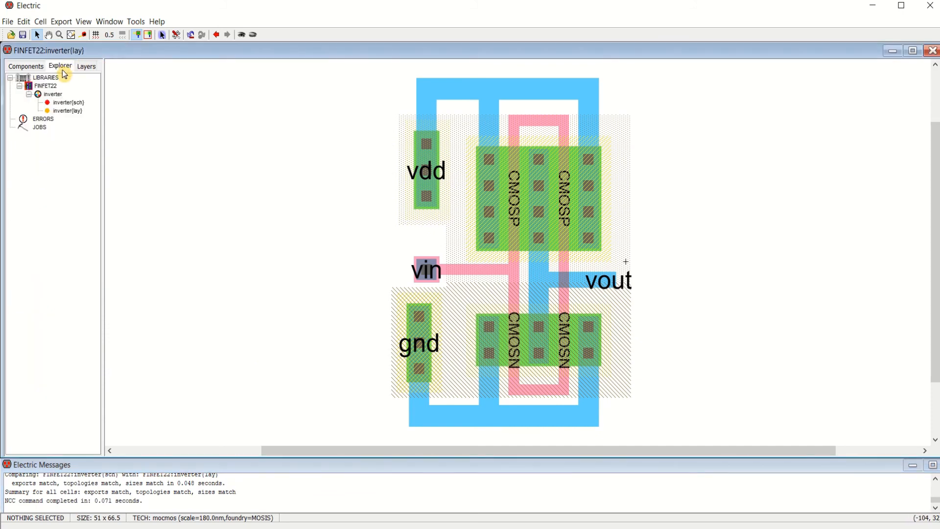
double_click(70, 103)
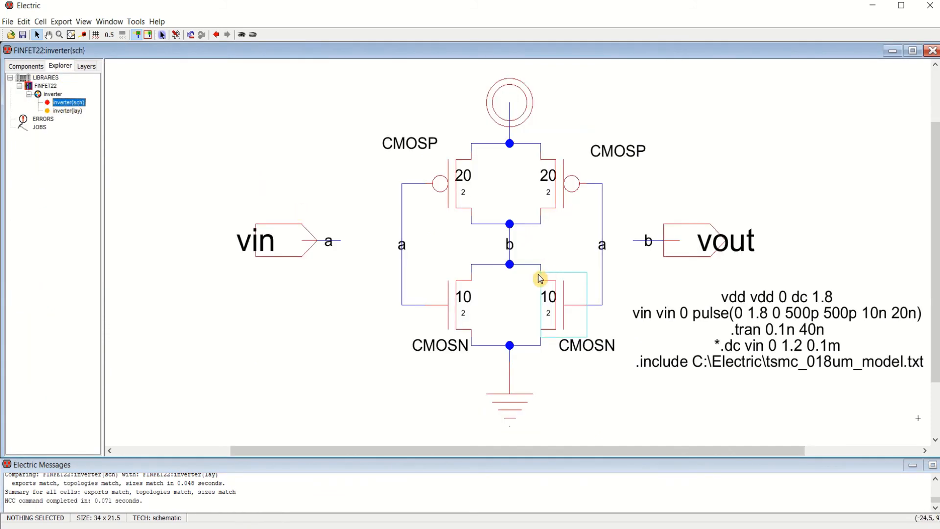
double_click(68, 111)
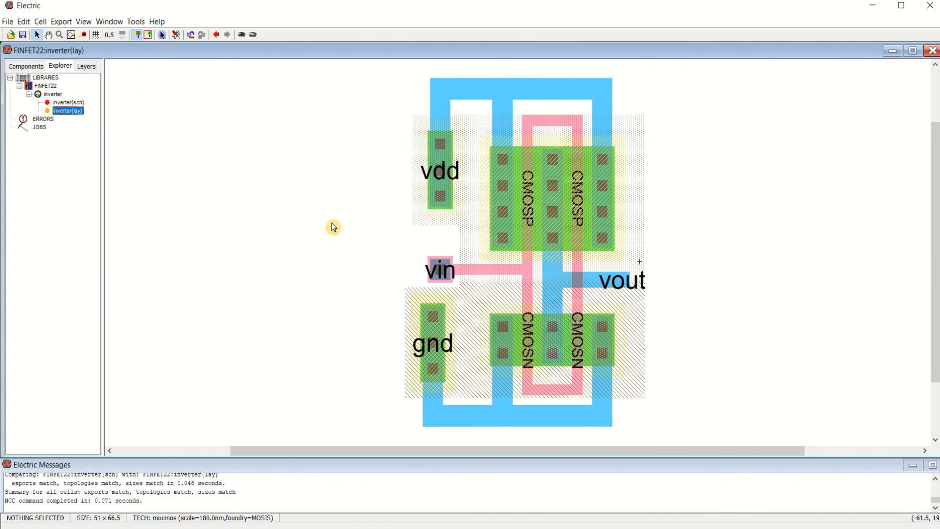
Step: Open a 3D view of the inverter layout and maximize it
click(109, 22)
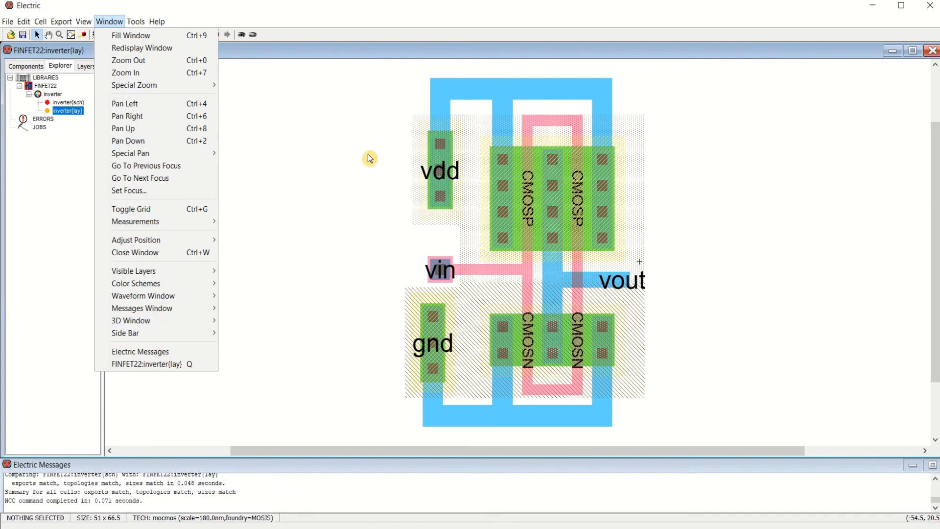
click(112, 25)
click(113, 26)
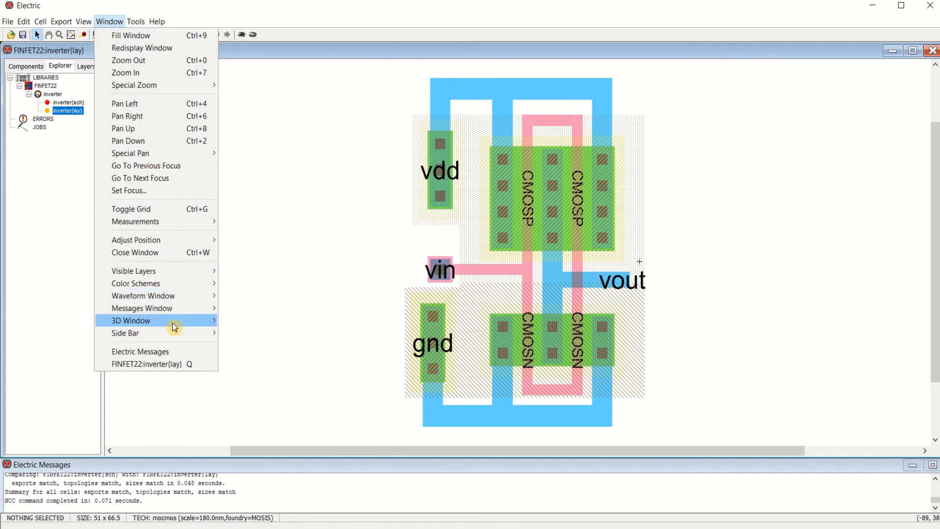
mouse_move(176, 327)
click(255, 321)
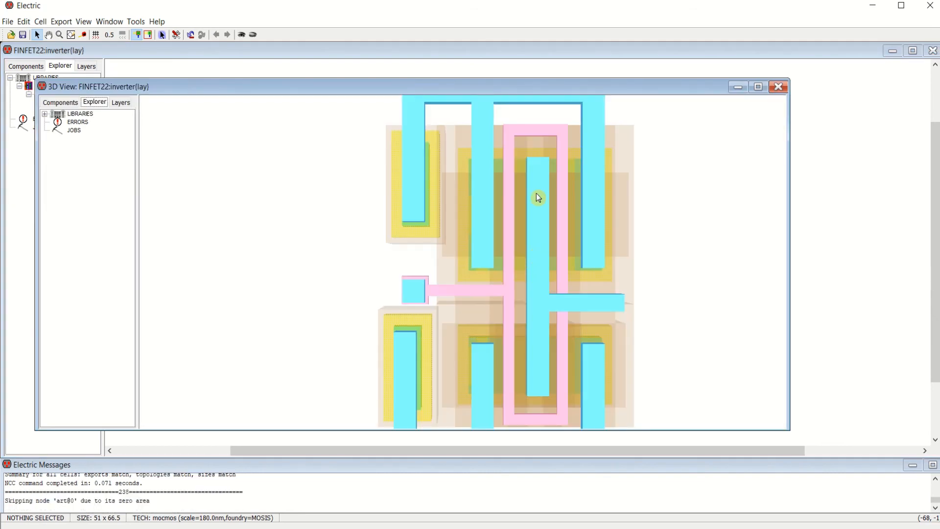
click(758, 88)
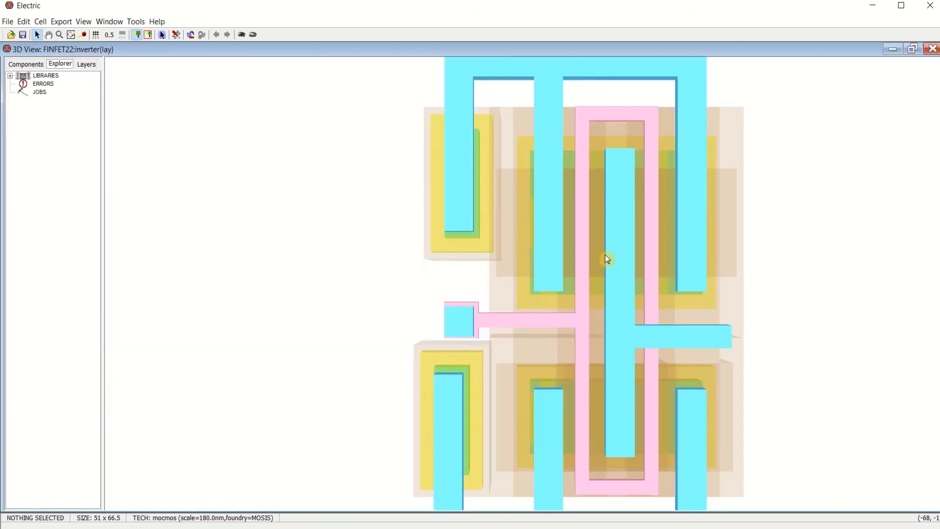
Step: Examine the layer stack of the inverter in 3D from tilted and rotated angles, and close the 3D view
scroll(594, 262, up, 5)
scroll(593, 261, down, 6)
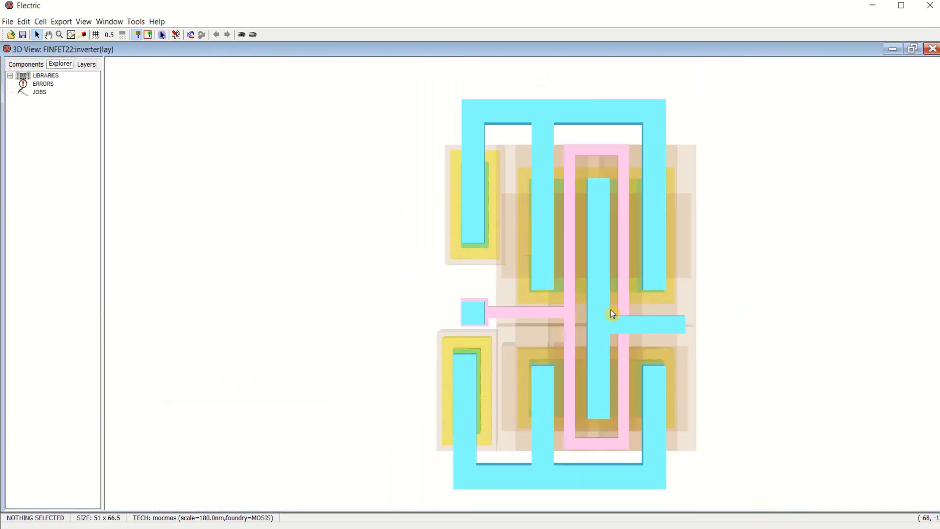
mouse_move(611, 313)
mouse_down()
mouse_move(611, 278)
mouse_move(634, 236)
mouse_move(657, 222)
mouse_move(629, 265)
mouse_move(614, 318)
mouse_up()
drag(551, 169, 546, 140)
drag(631, 253, 641, 235)
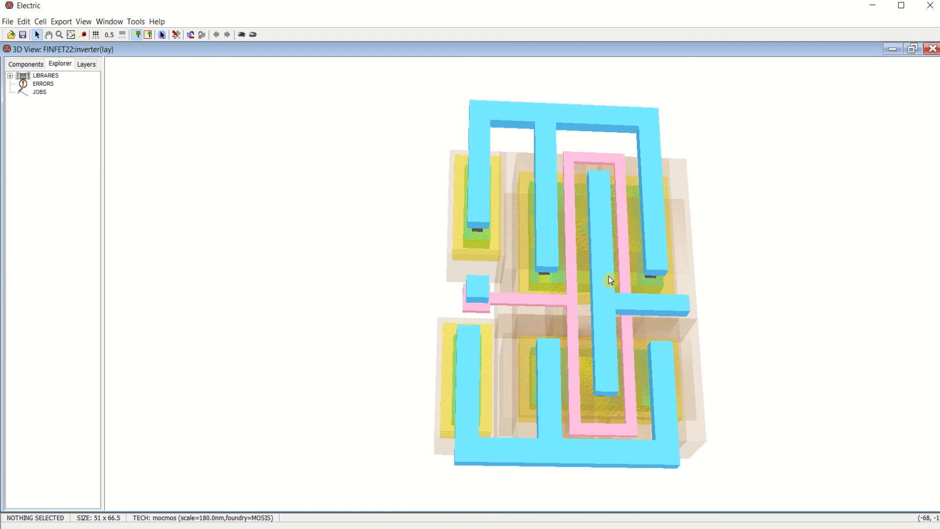
drag(611, 280, 514, 190)
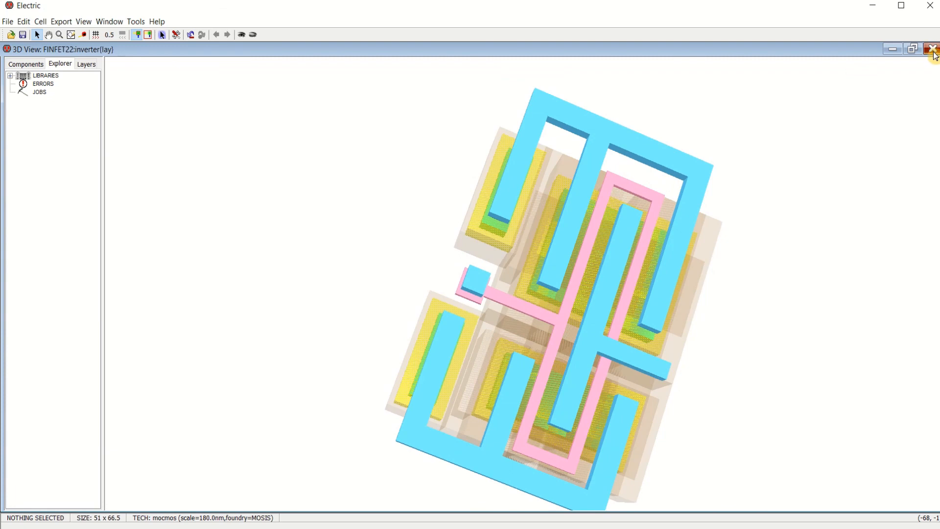
click(933, 49)
Step: Copy the SPICE code text from the inverter schematic and place it beside the nMOS transistors in the layout
click(27, 65)
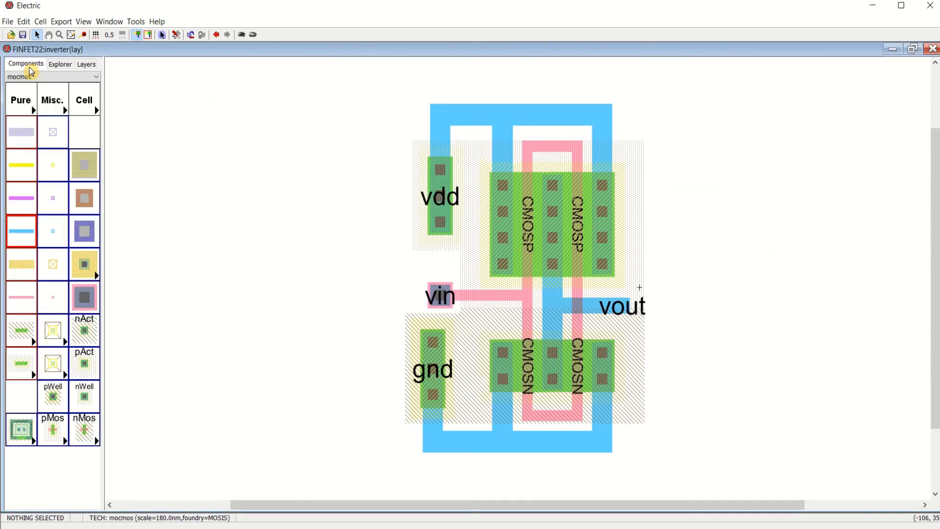
click(60, 64)
double_click(67, 102)
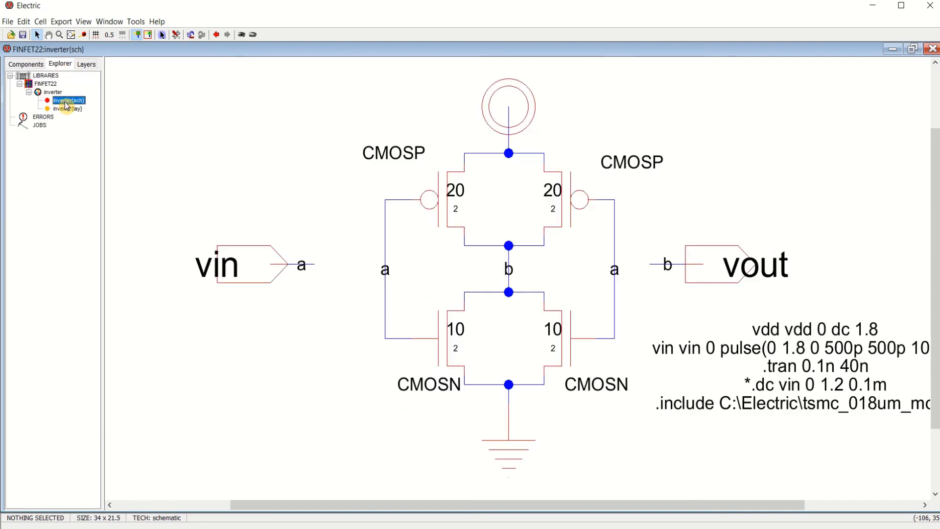
click(810, 372)
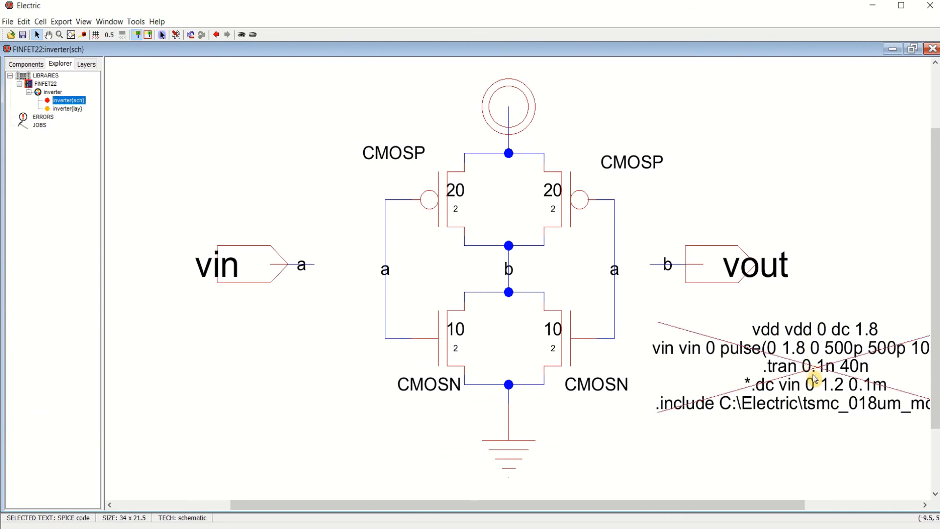
double_click(59, 110)
key(ctrl+v)
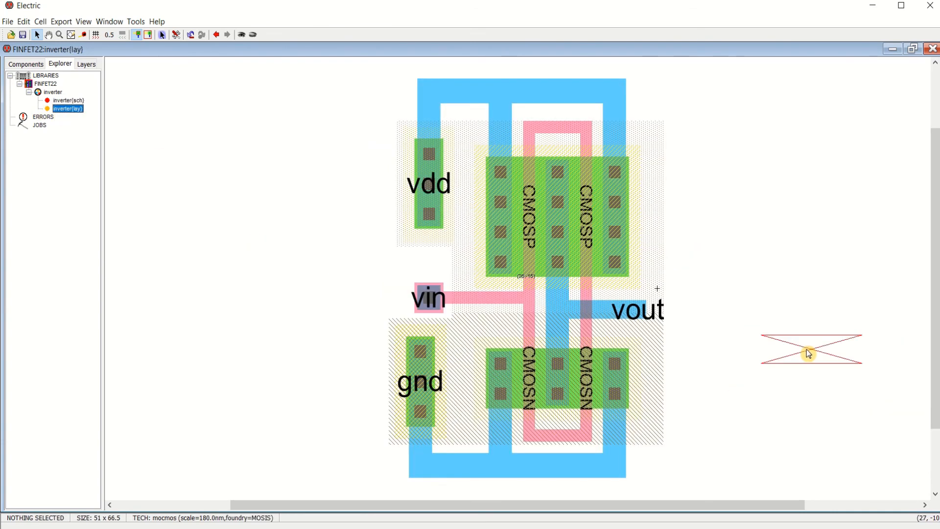
click(727, 360)
click(838, 338)
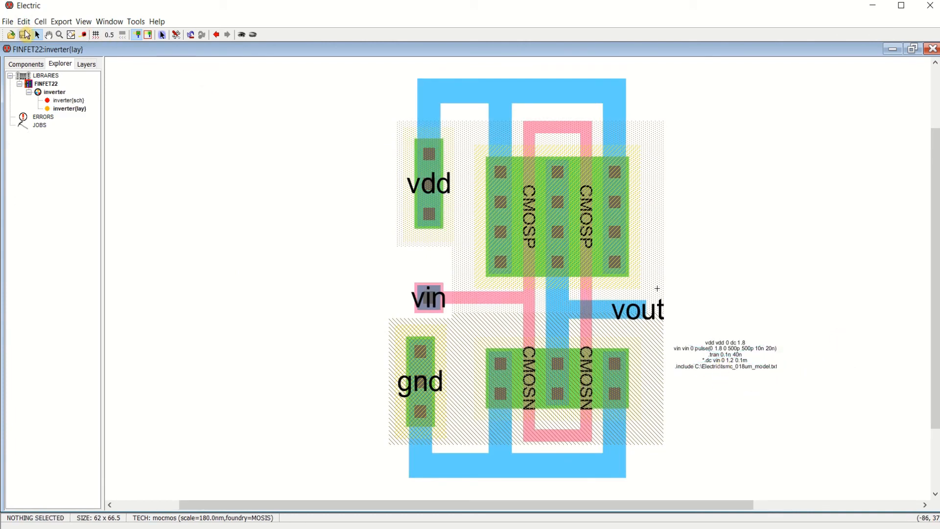
Step: Write the SPICE deck of the inverter layout and review its transistor lines and SPICE code in LTspice
click(137, 22)
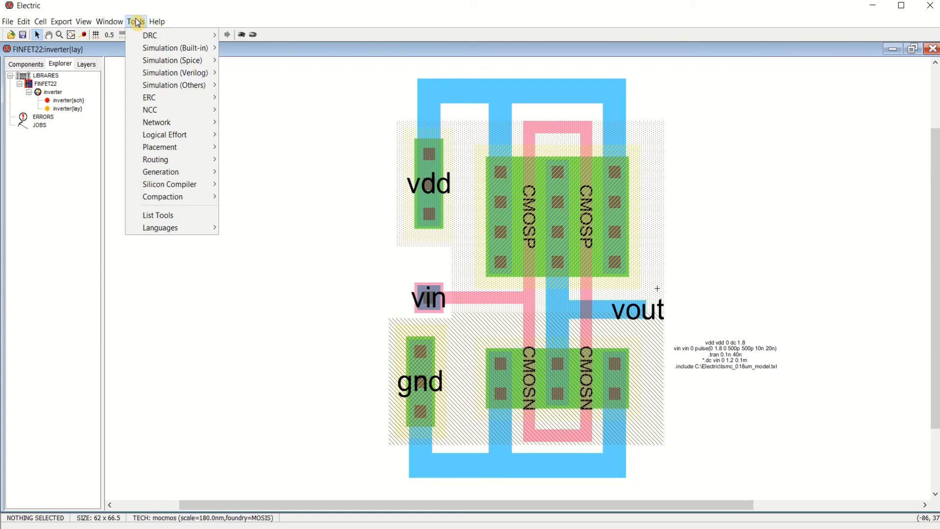
mouse_move(183, 61)
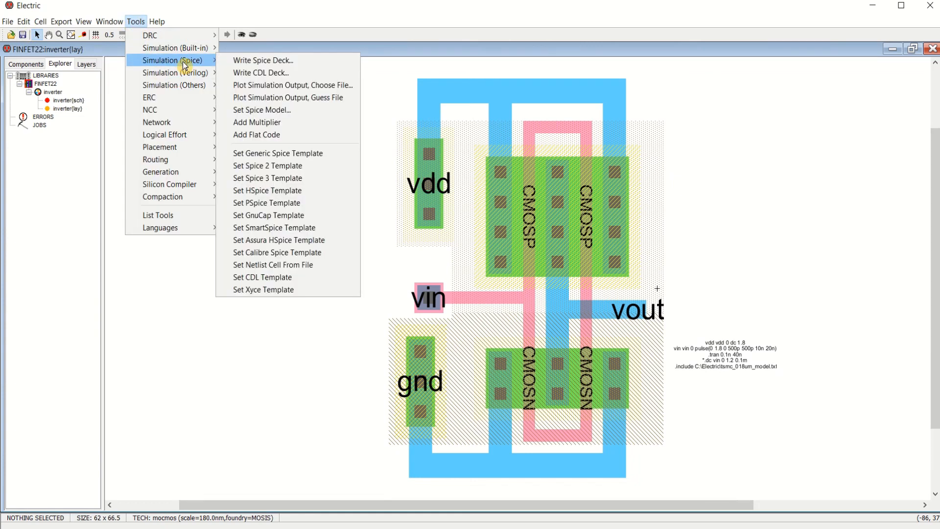
click(290, 60)
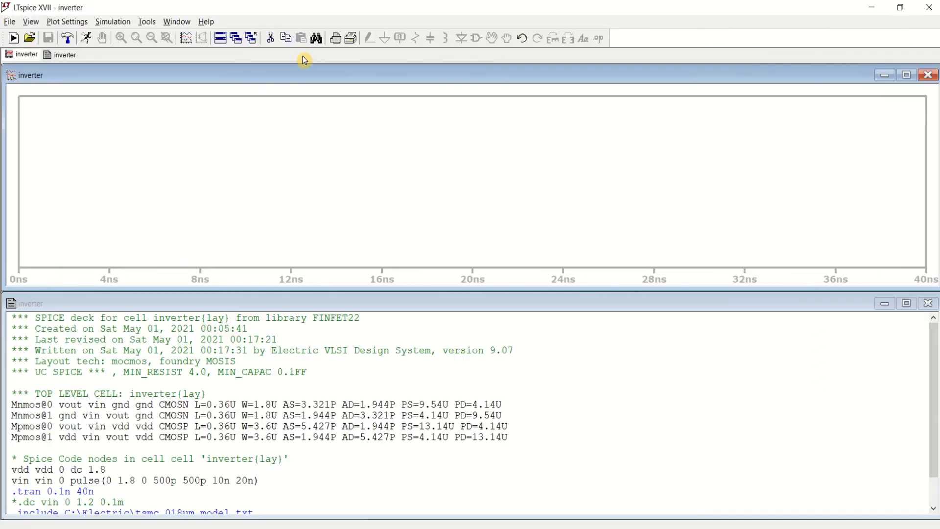
scroll(316, 446, down, 1)
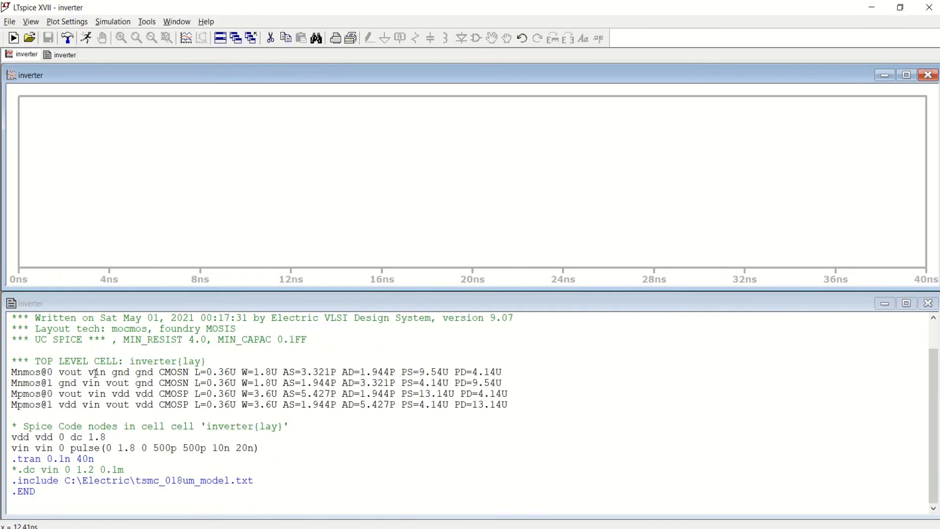
scroll(104, 369, up, 1)
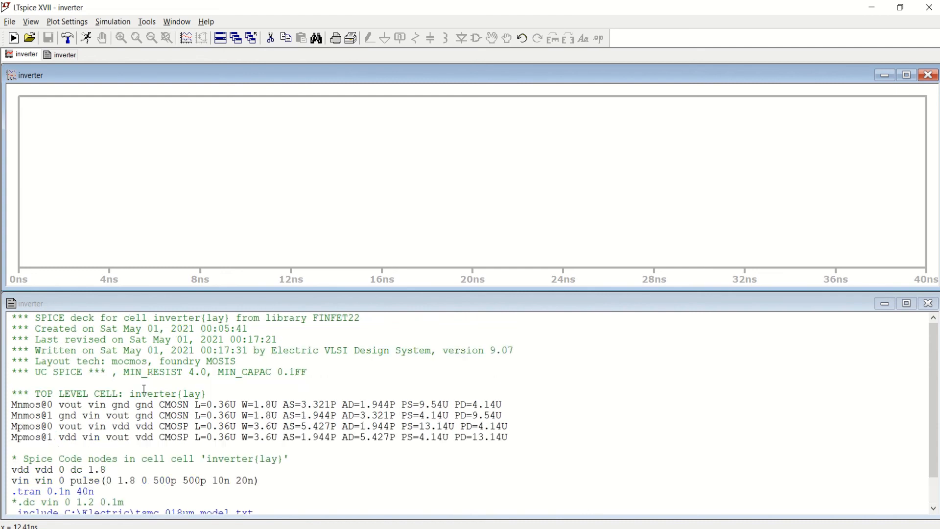
scroll(137, 383, down, 1)
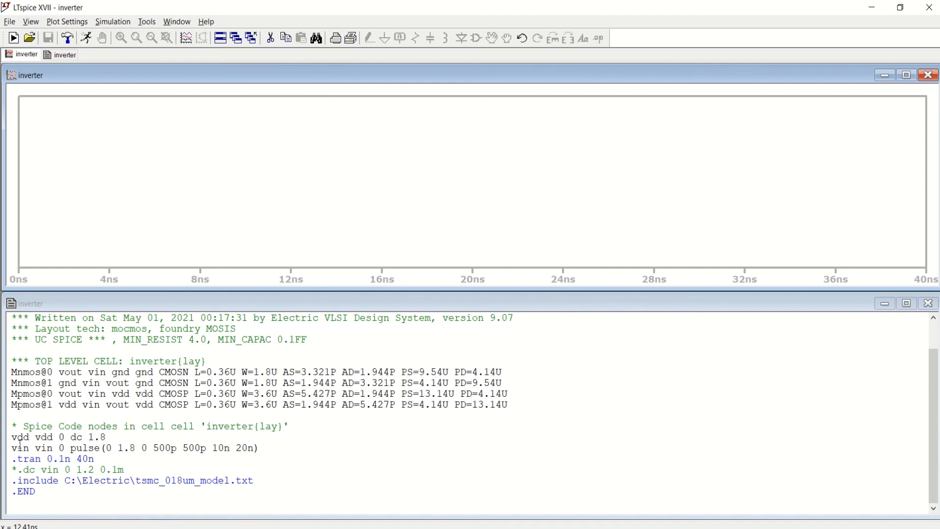
drag(11, 436, 133, 499)
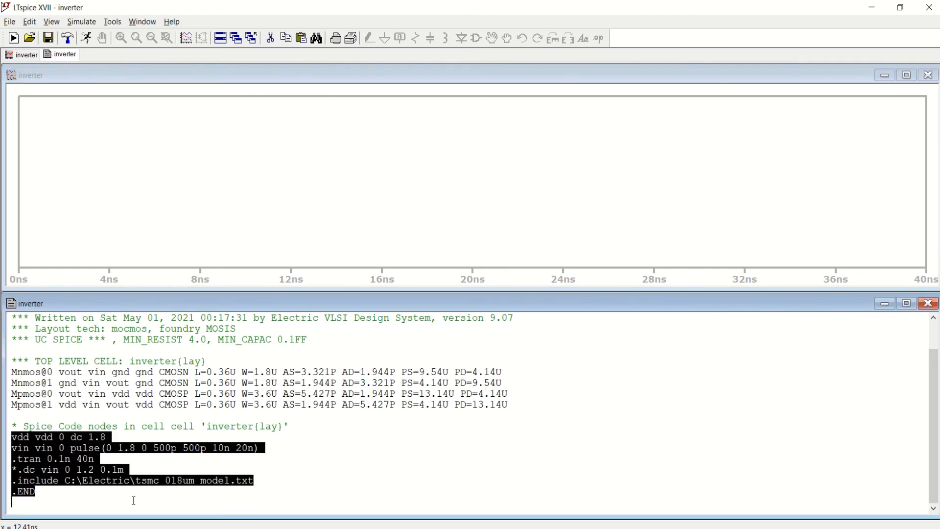
click(156, 491)
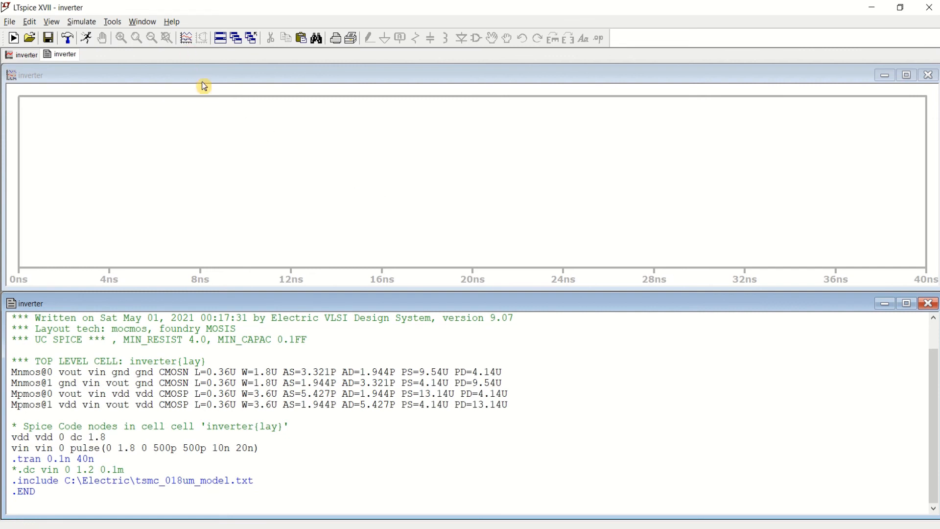
Step: Plot the V(vin) and V(vout) waveforms of the layout simulation
click(188, 38)
click(373, 256)
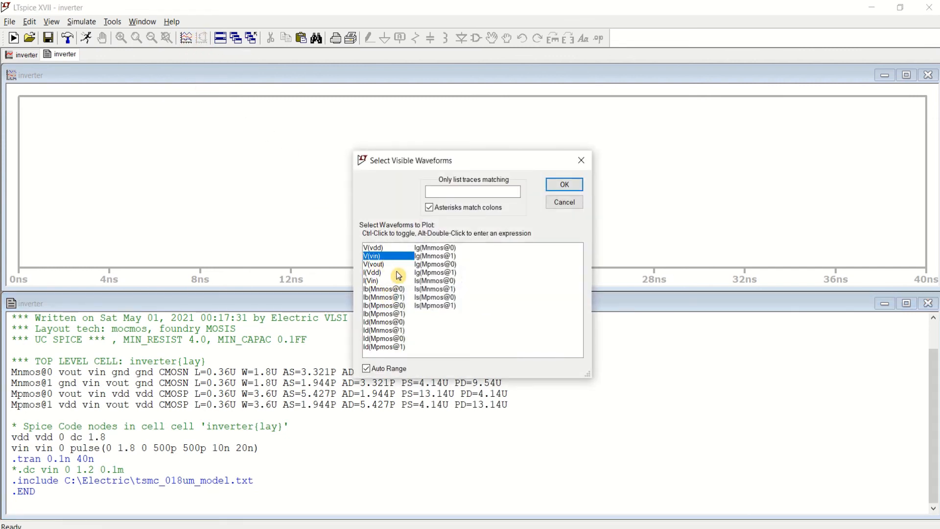
ctrl+click(378, 265)
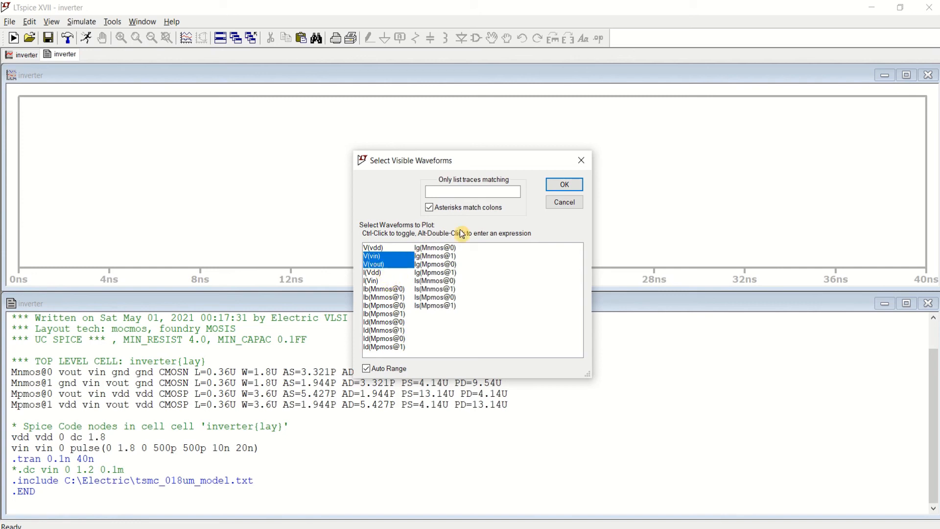
click(564, 184)
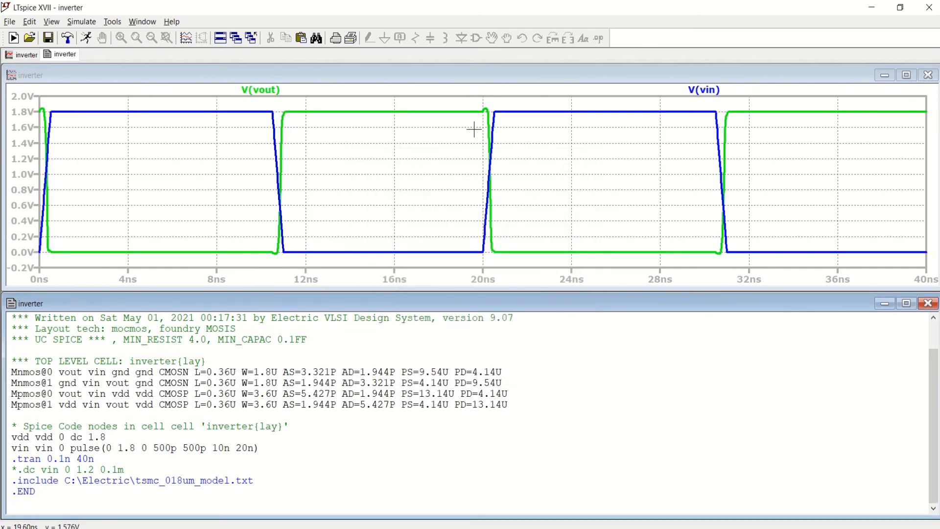
Step: Change the V(vout) trace color to red and close LTspice to return to Electric
right_click(266, 90)
click(433, 242)
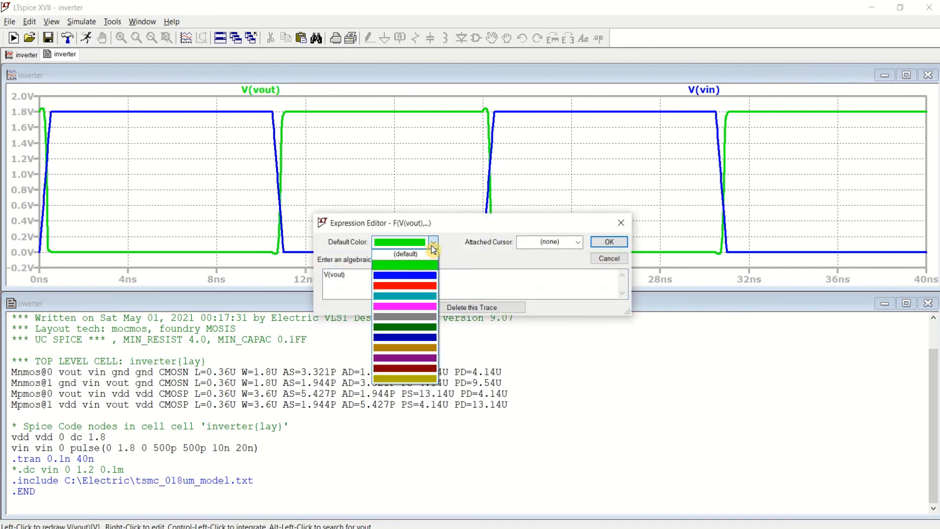
click(416, 286)
click(608, 242)
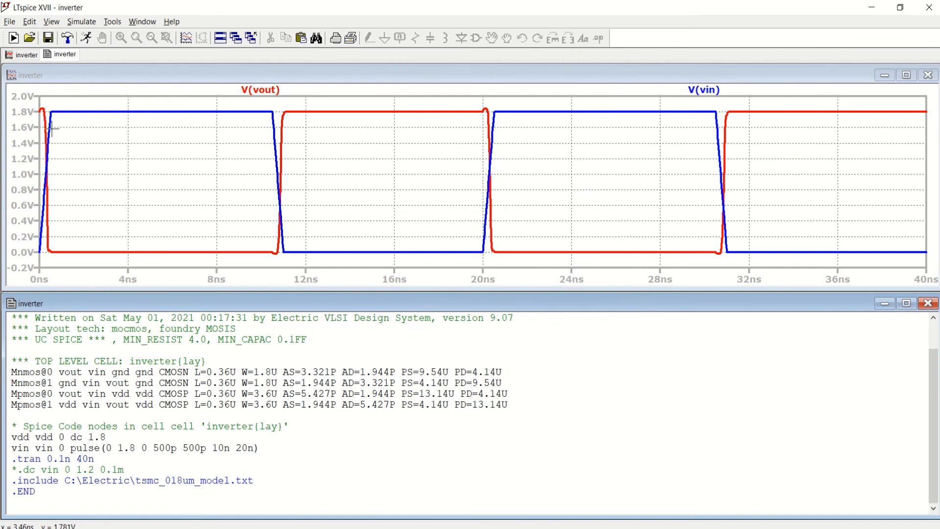
click(930, 9)
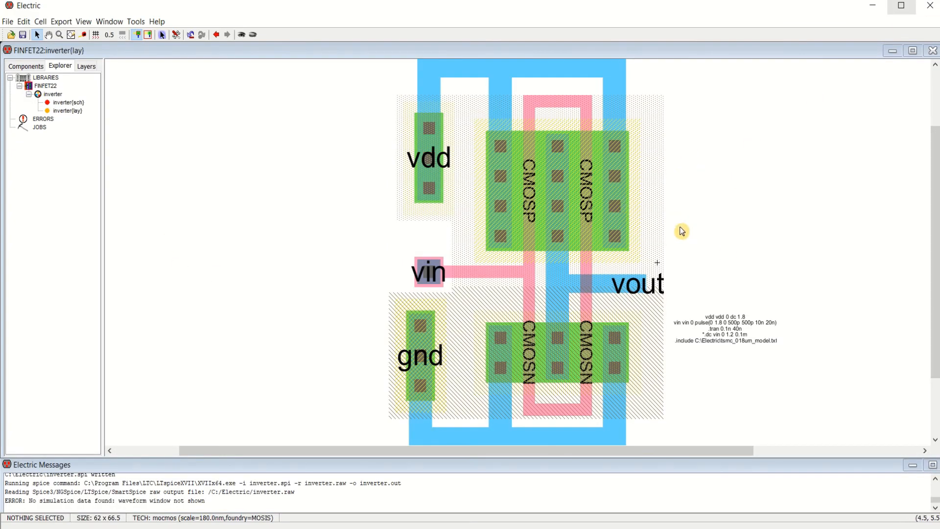
Step: View the inverter schematic cell once more and reopen the inverter layout cell
click(32, 71)
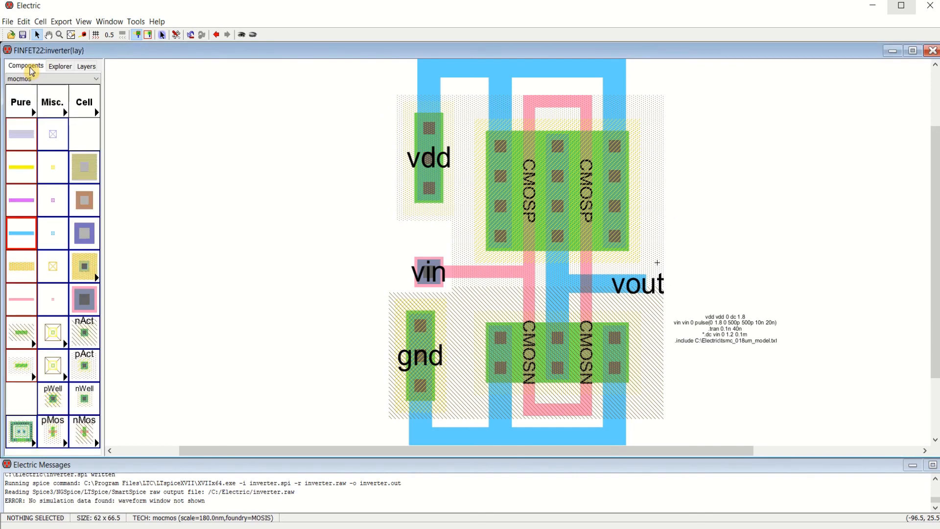
click(58, 71)
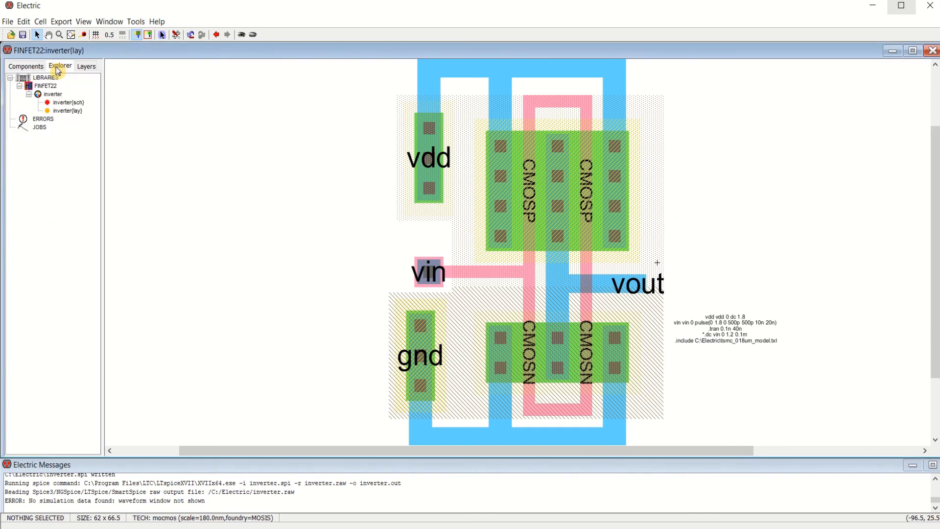
double_click(69, 102)
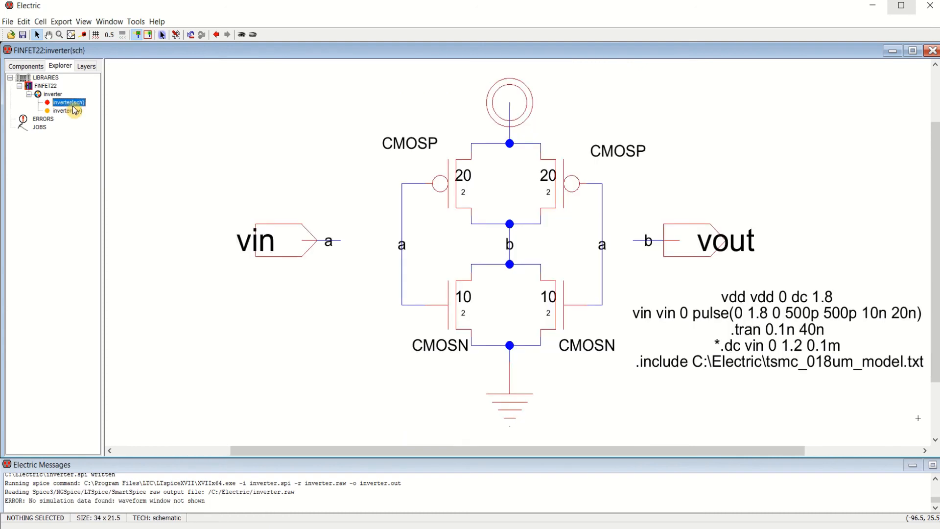
double_click(74, 112)
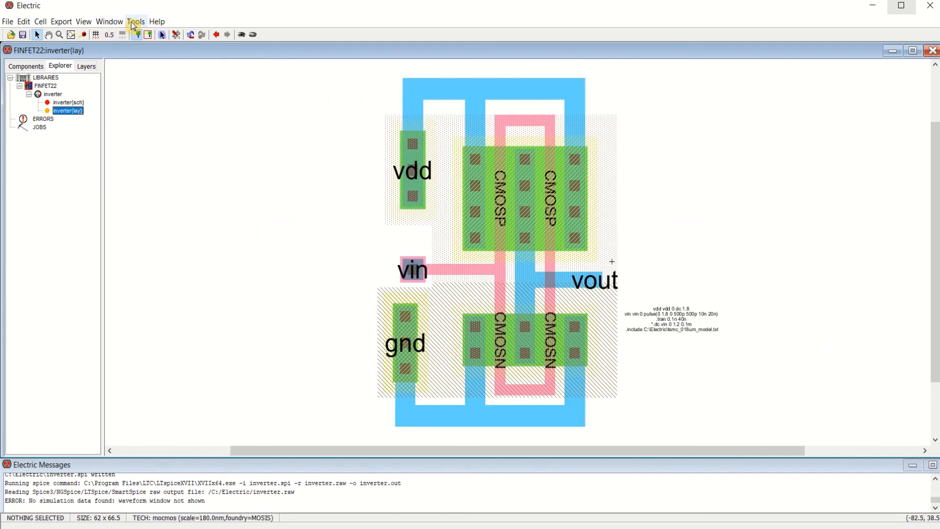
Step: Open a maximized 3D view of the inverter layout and examine its layer stack from tilted and rotated angles
click(109, 21)
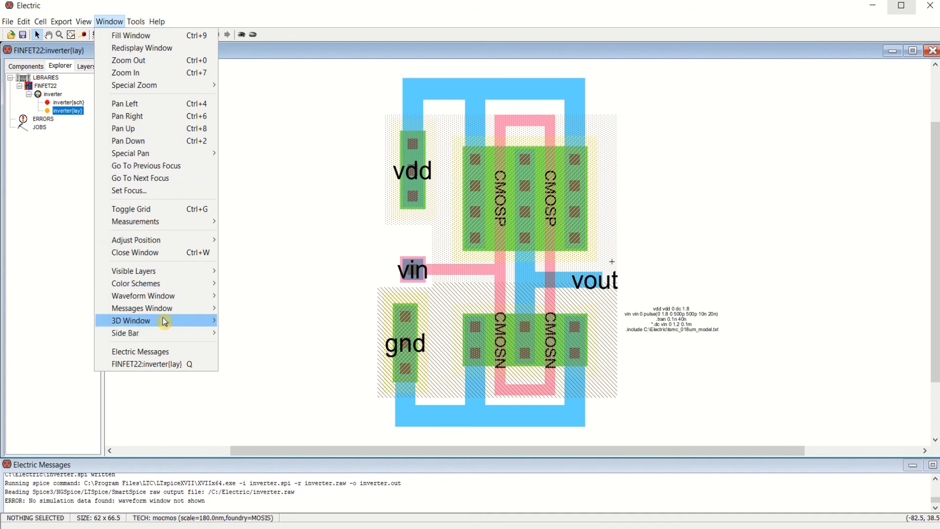
mouse_move(169, 320)
click(239, 320)
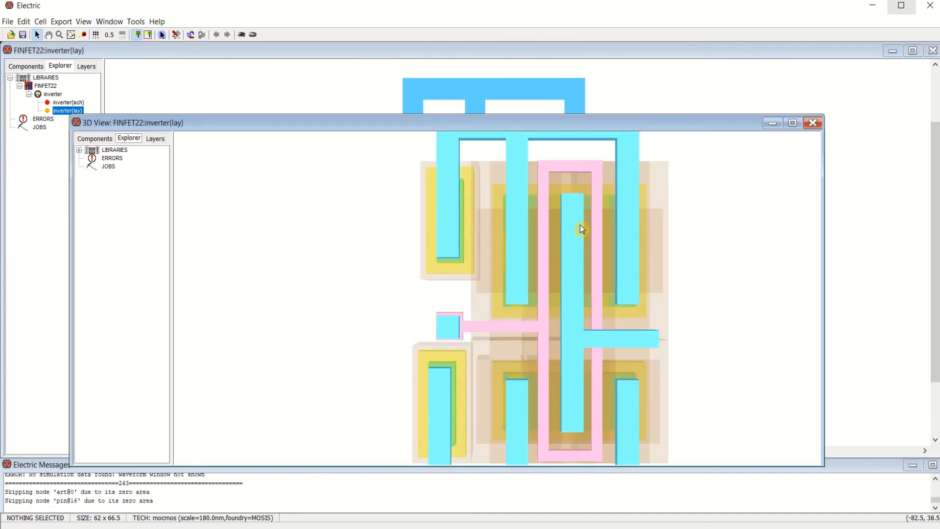
click(793, 123)
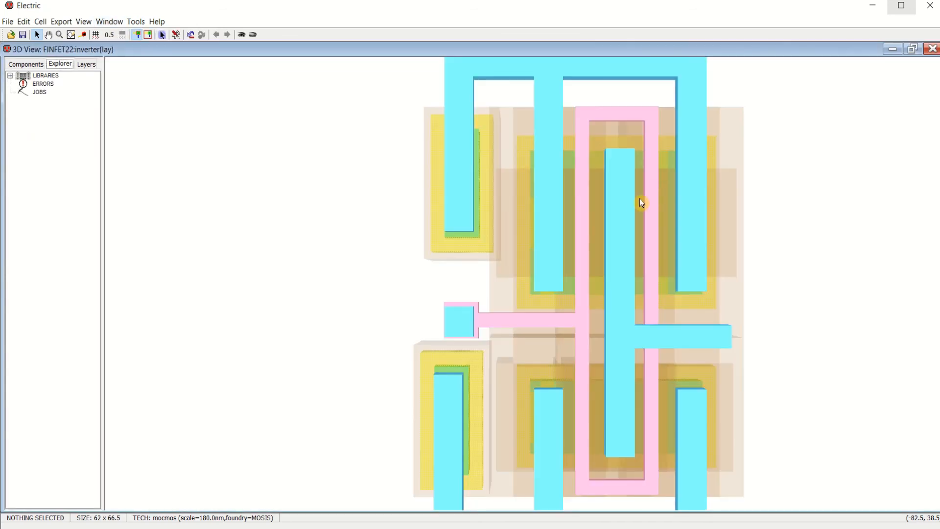
scroll(627, 208, up, 5)
scroll(626, 211, down, 8)
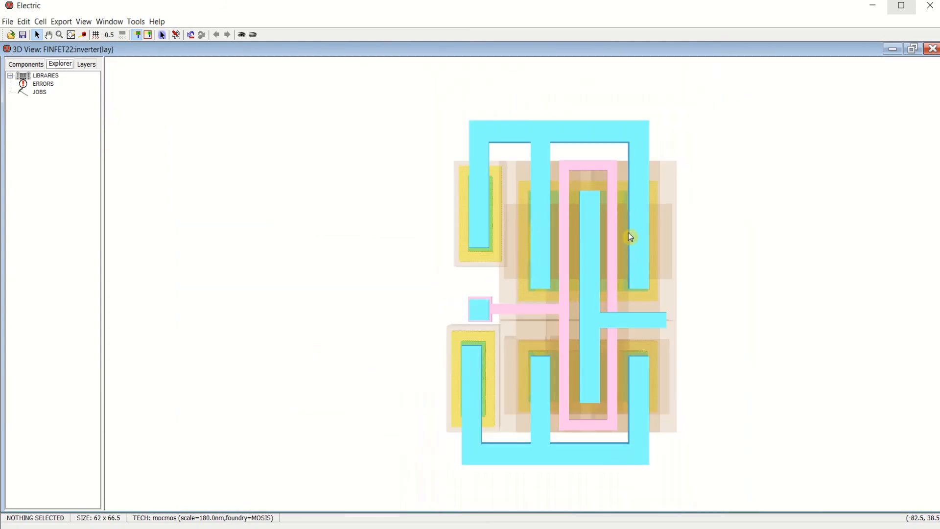
drag(593, 241, 600, 134)
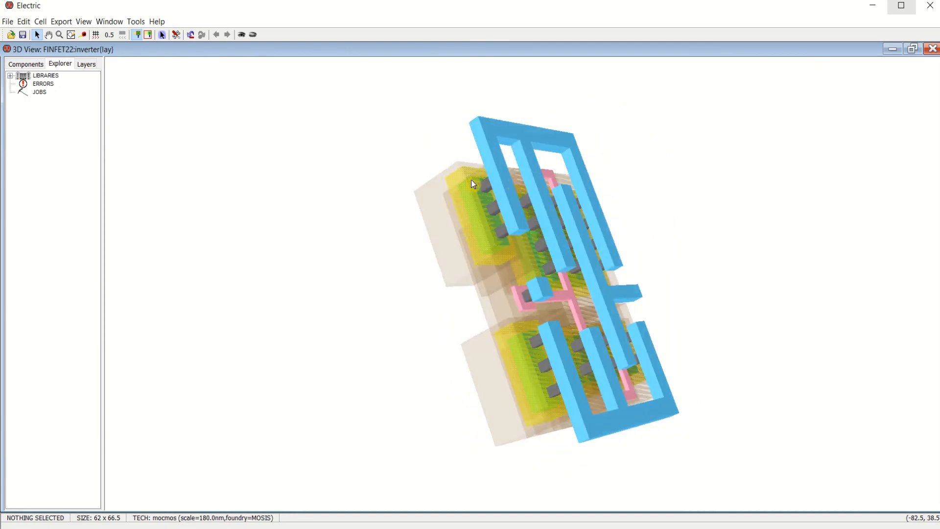
drag(475, 181, 441, 189)
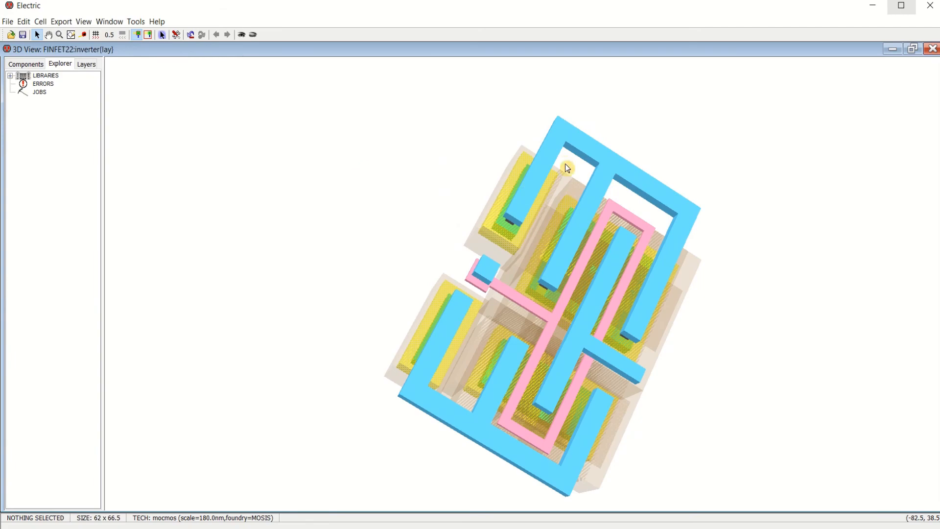